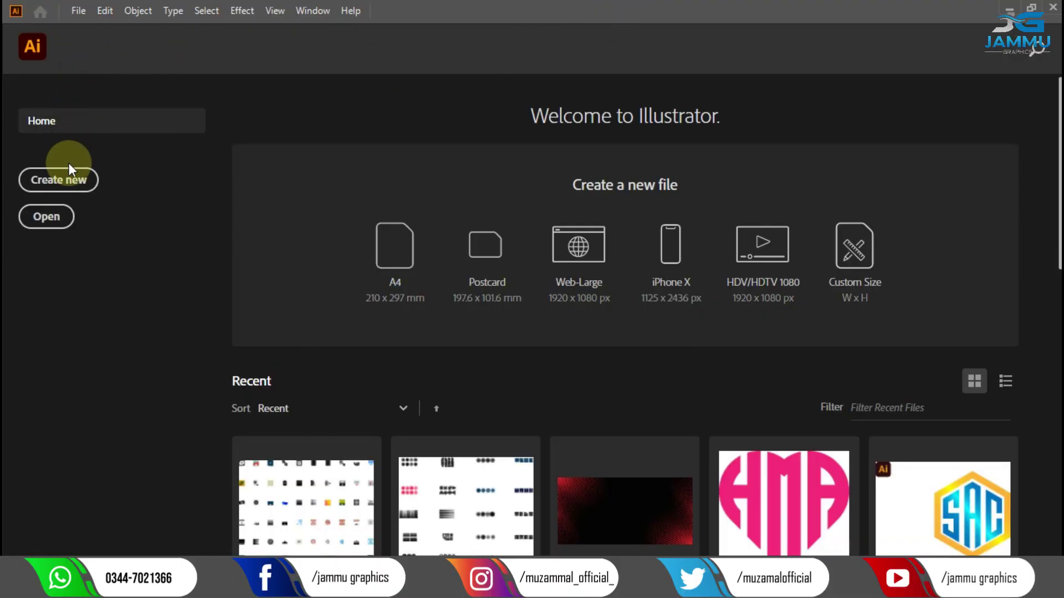
Start a new 3.5 × 2 in document with 0.125 in bleed
{"action": "left_click", "coordinate": [70, 171]}
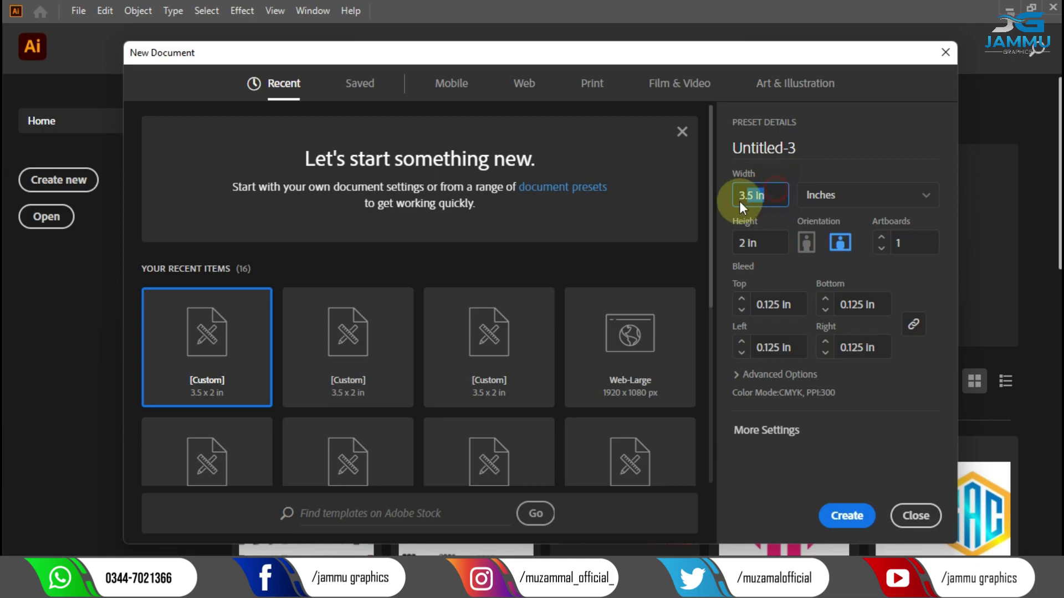
{"action": "left_click", "coordinate": [772, 243]}
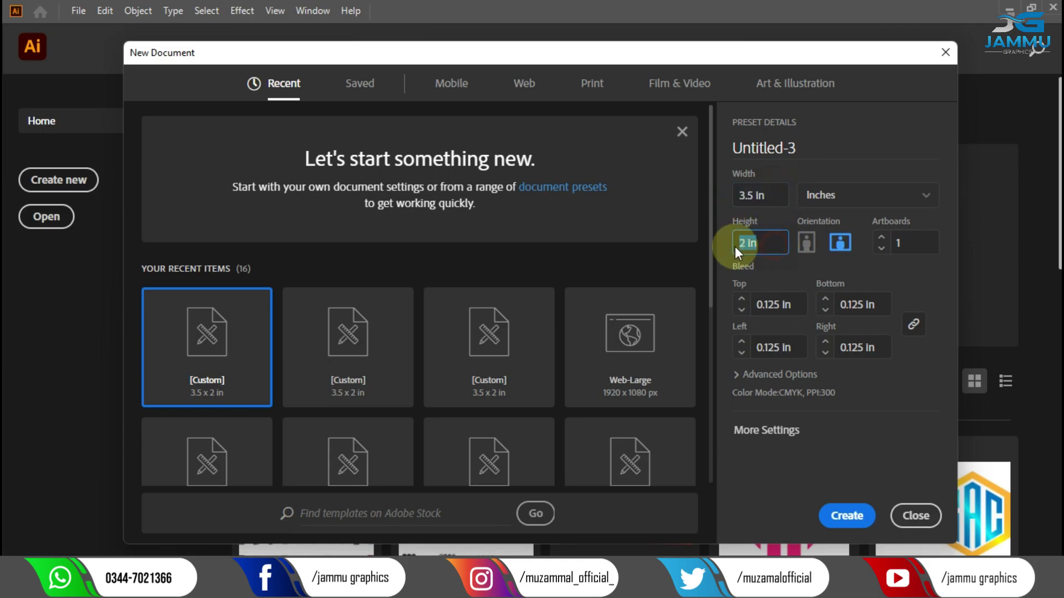
{"action": "left_click", "coordinate": [775, 304]}
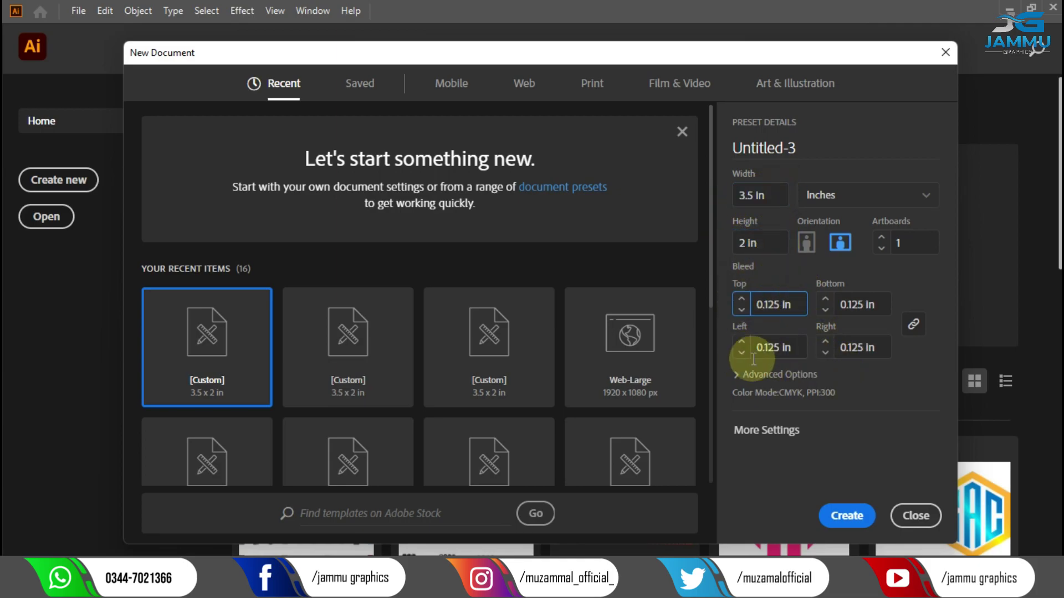
{"action": "left_click", "coordinate": [757, 427]}
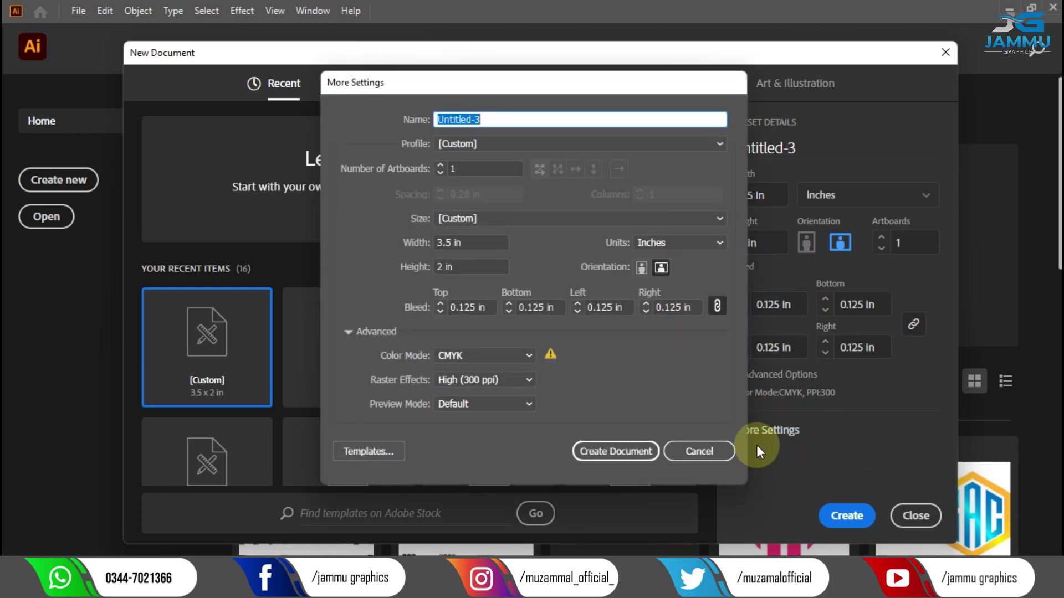
{"action": "left_click", "coordinate": [711, 449]}
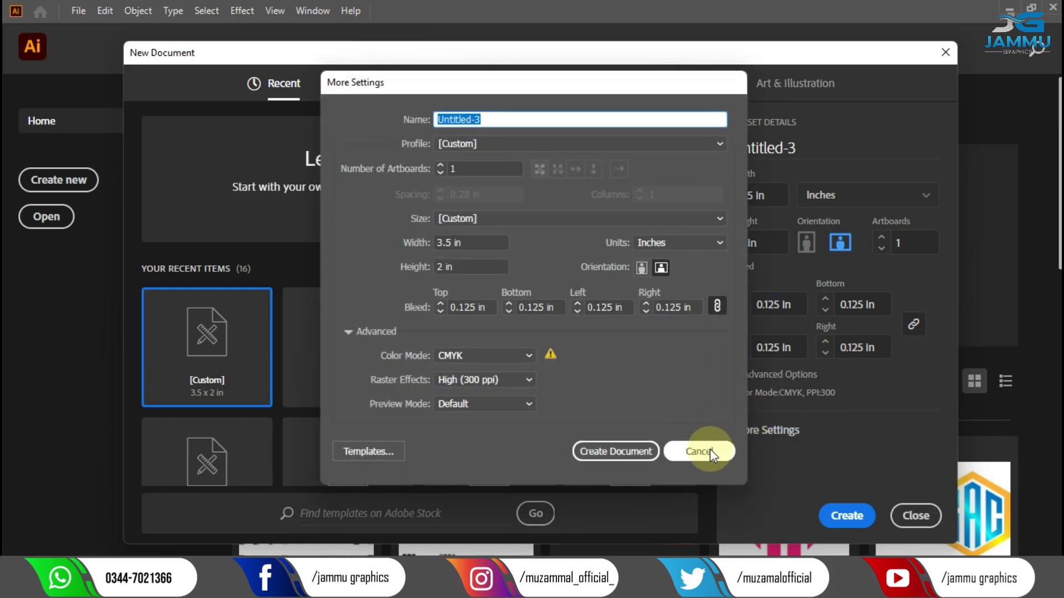
Set CMYK colour mode and High (300 ppi) raster effects, then create the document
{"action": "left_click", "coordinate": [740, 374]}
{"action": "scroll", "coordinate": [826, 360], "scroll_direction": "down", "scroll_amount": 2}
{"action": "left_click", "coordinate": [825, 355]}
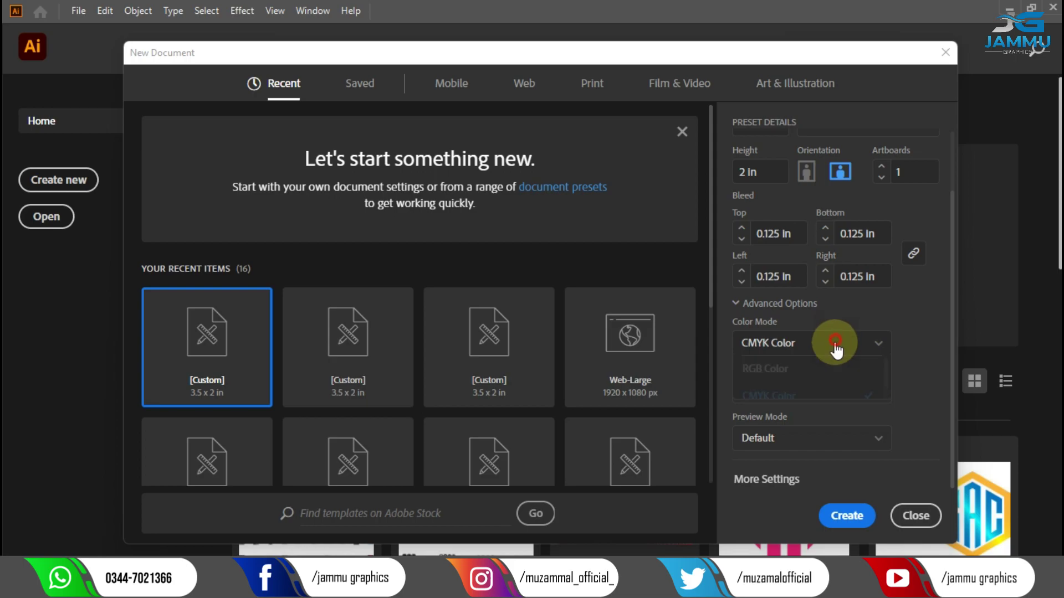
{"action": "left_click", "coordinate": [797, 370]}
{"action": "left_click", "coordinate": [810, 354]}
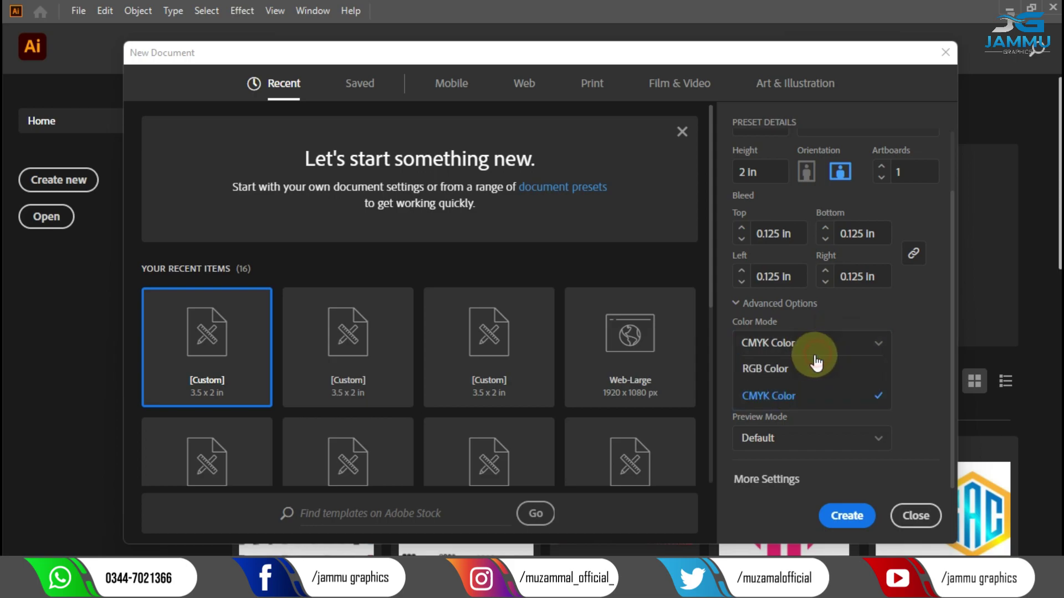
{"action": "left_click", "coordinate": [778, 395]}
{"action": "left_click", "coordinate": [780, 415]}
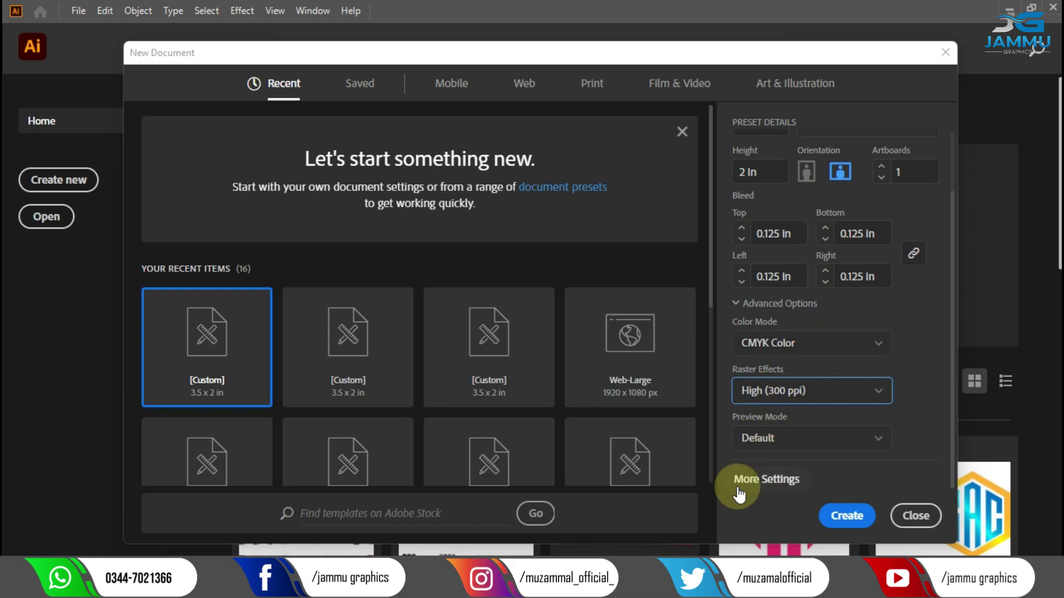
{"action": "left_click", "coordinate": [847, 516]}
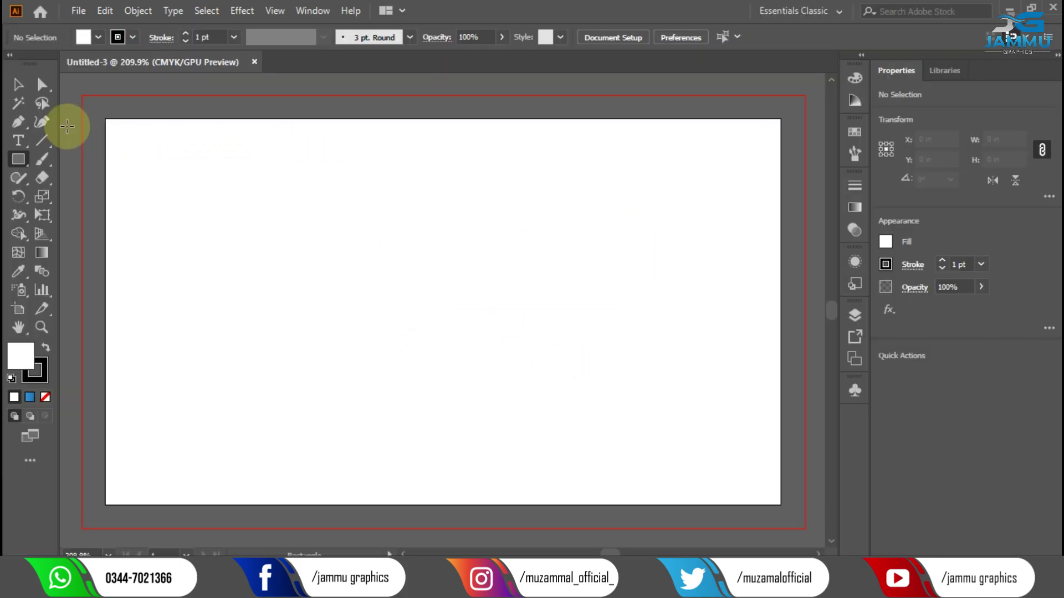
Draw a black, strokeless rectangle covering the whole artboard
{"action": "left_click", "coordinate": [117, 37]}
{"action": "left_click", "coordinate": [9, 66]}
{"action": "left_click", "coordinate": [84, 38]}
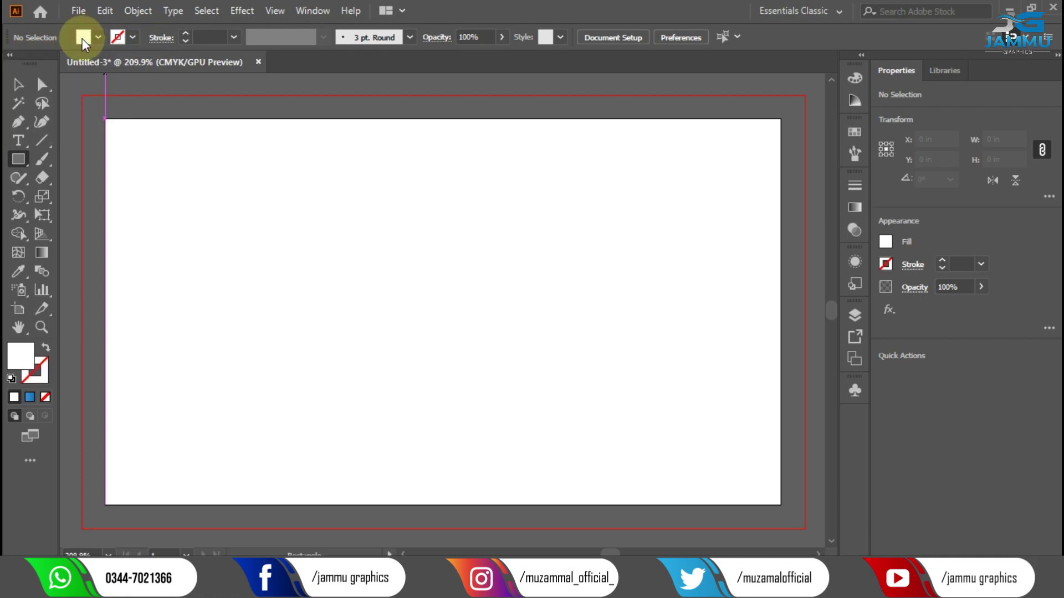
{"action": "left_click", "coordinate": [45, 62]}
{"action": "left_click", "coordinate": [83, 37]}
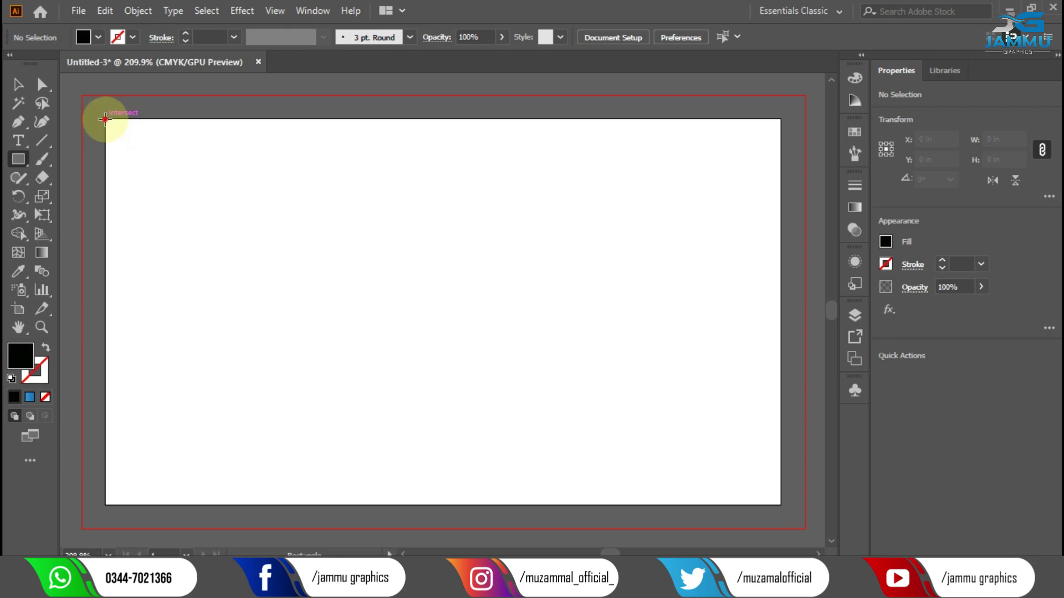
{"action": "left_click_drag", "start_coordinate": [105, 119], "coordinate": [780, 504]}
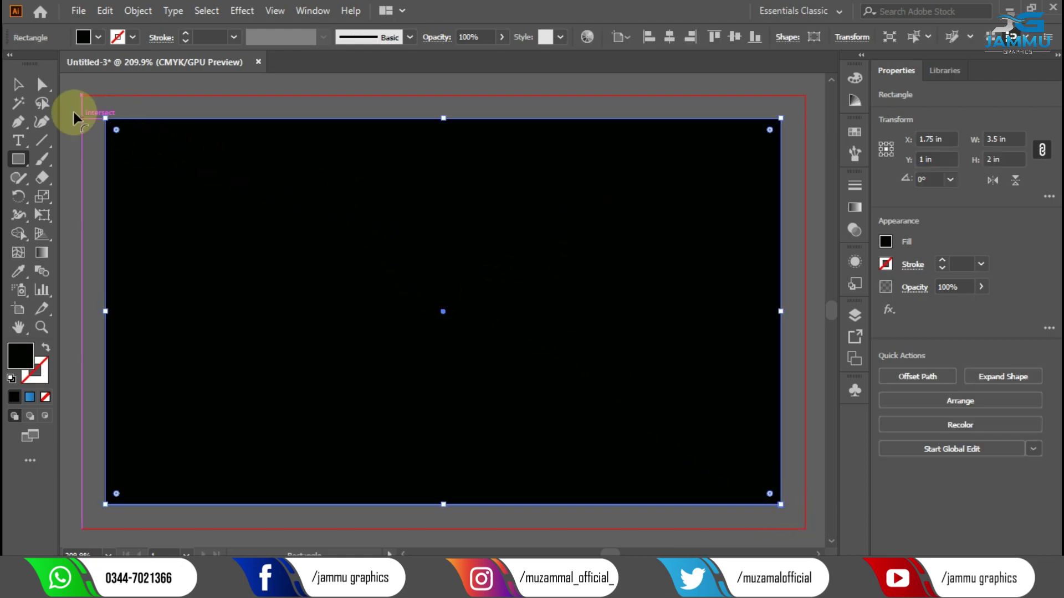
Make an inset copy of the rectangle with Offset Path −0.125 in
{"action": "left_click", "coordinate": [18, 84]}
{"action": "left_click", "coordinate": [137, 11]}
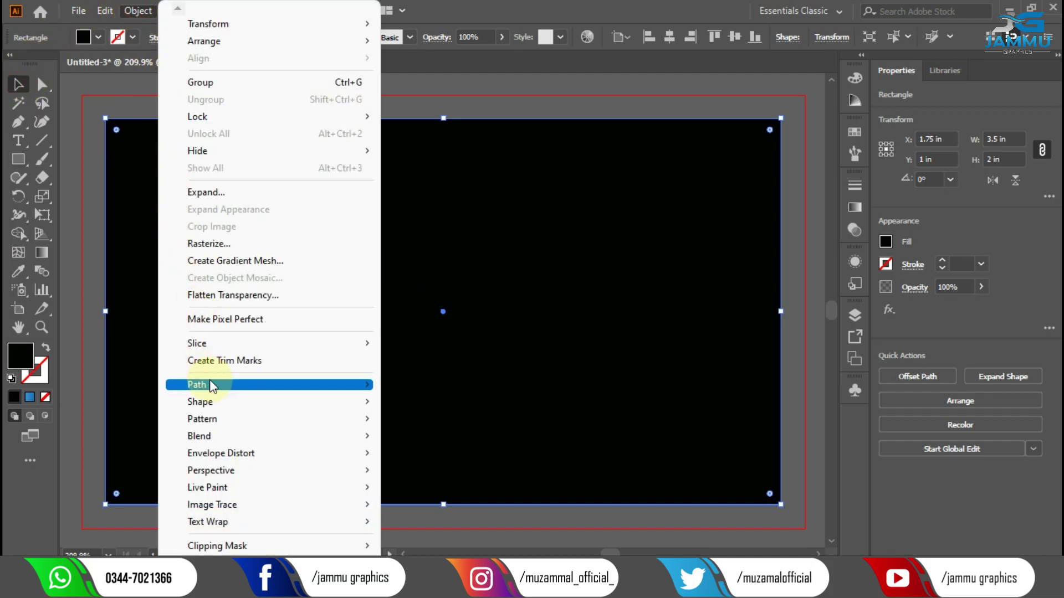
{"action": "mouse_move", "coordinate": [198, 384]}
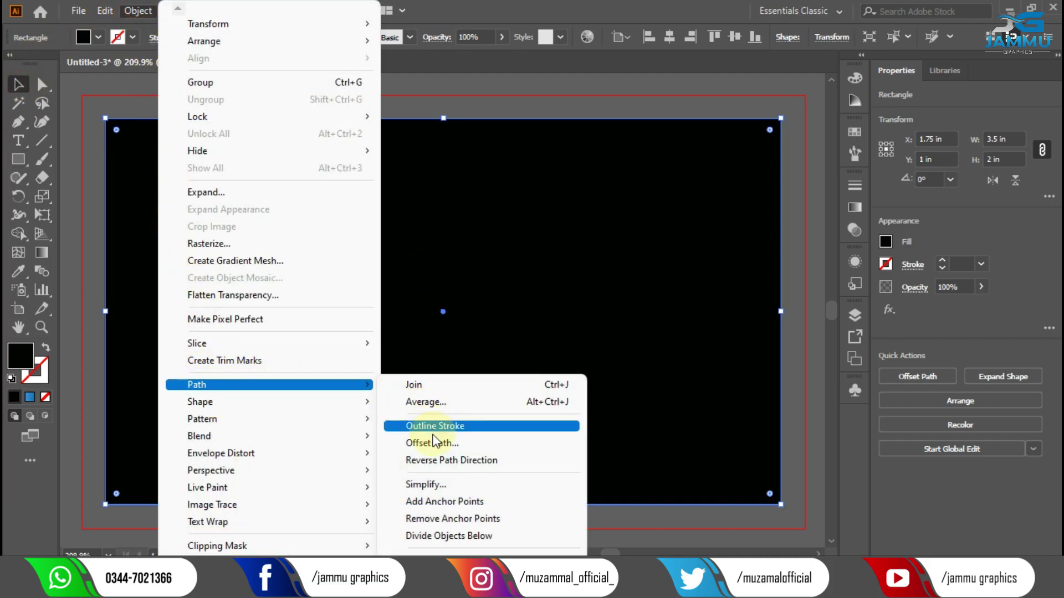
{"action": "left_click", "coordinate": [434, 442]}
{"action": "type", "text": "-0.125"}
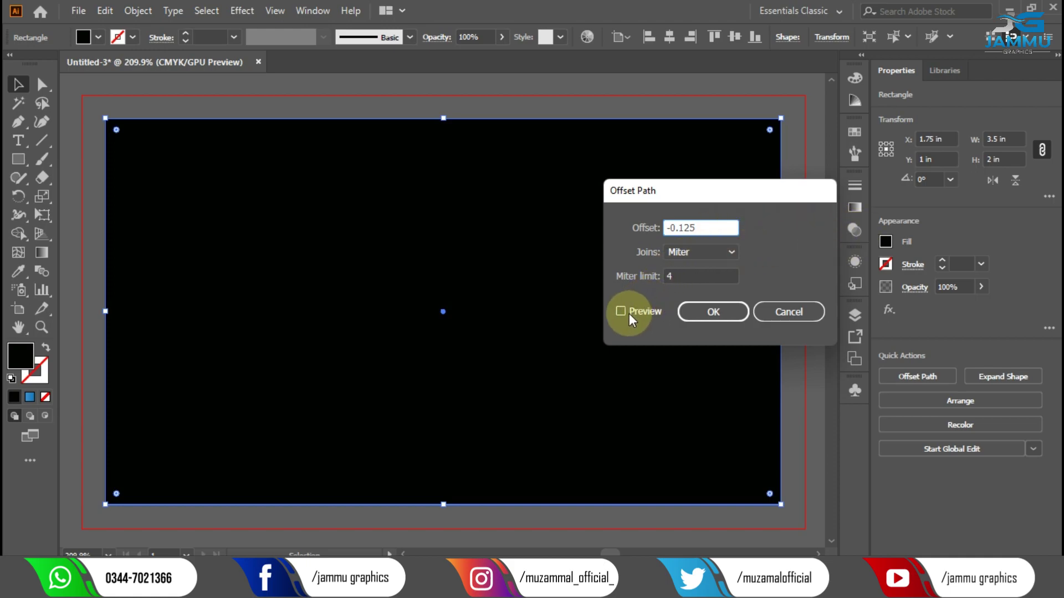
{"action": "left_click", "coordinate": [629, 313]}
{"action": "left_click", "coordinate": [697, 314]}
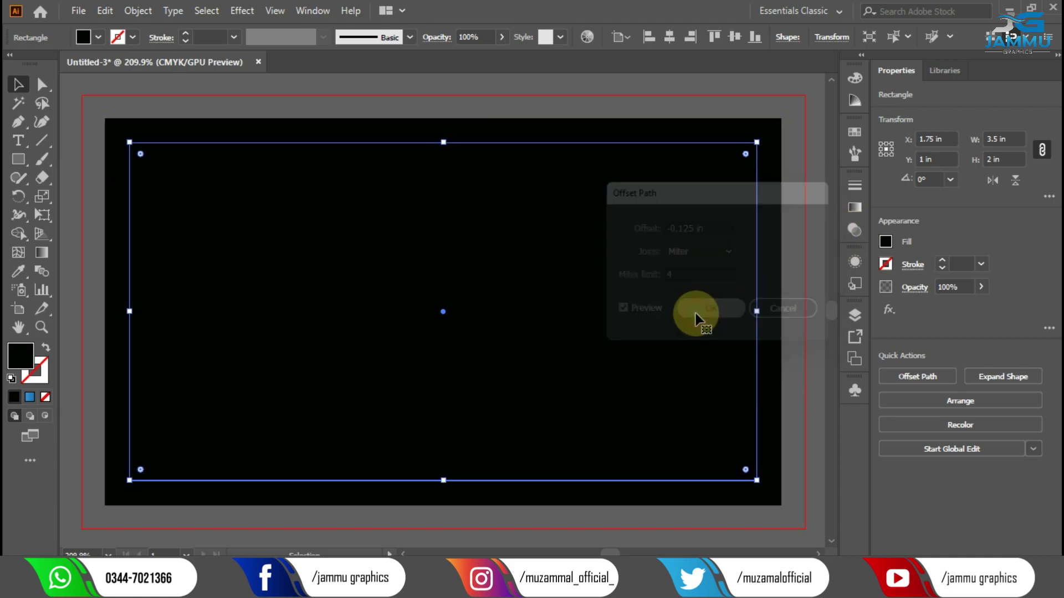
Convert both the inset rectangle and the black rectangle into guides
{"action": "right_click", "coordinate": [324, 216]}
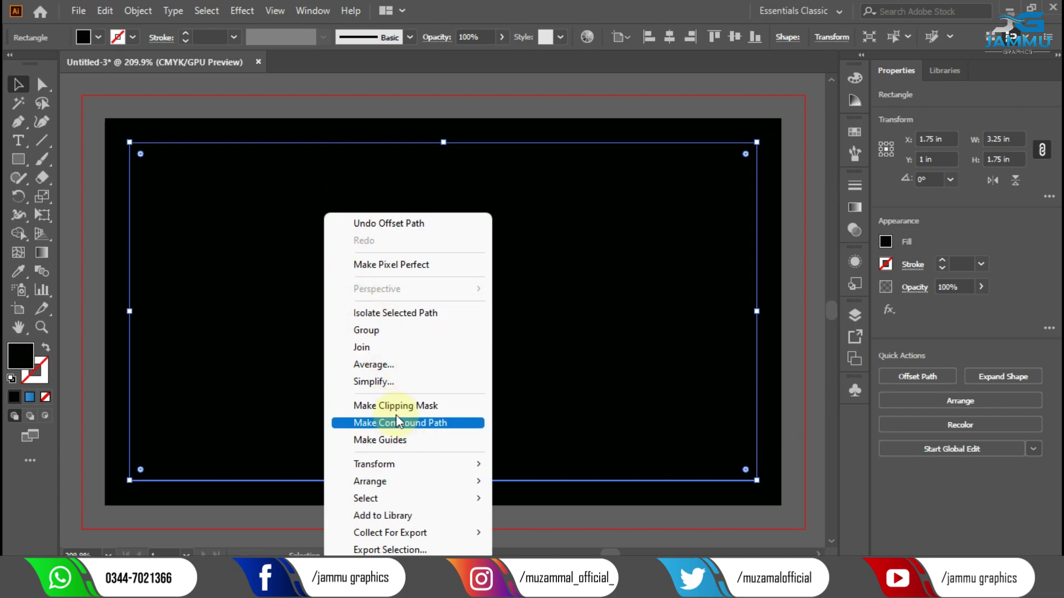
{"action": "left_click", "coordinate": [374, 440]}
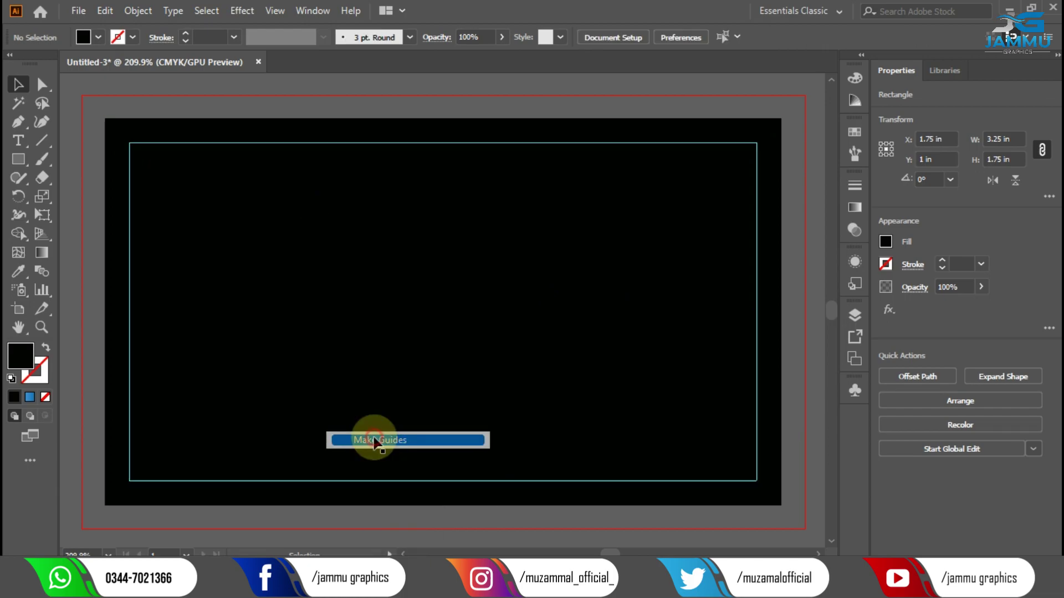
{"action": "left_click", "coordinate": [261, 282]}
{"action": "right_click", "coordinate": [260, 282]}
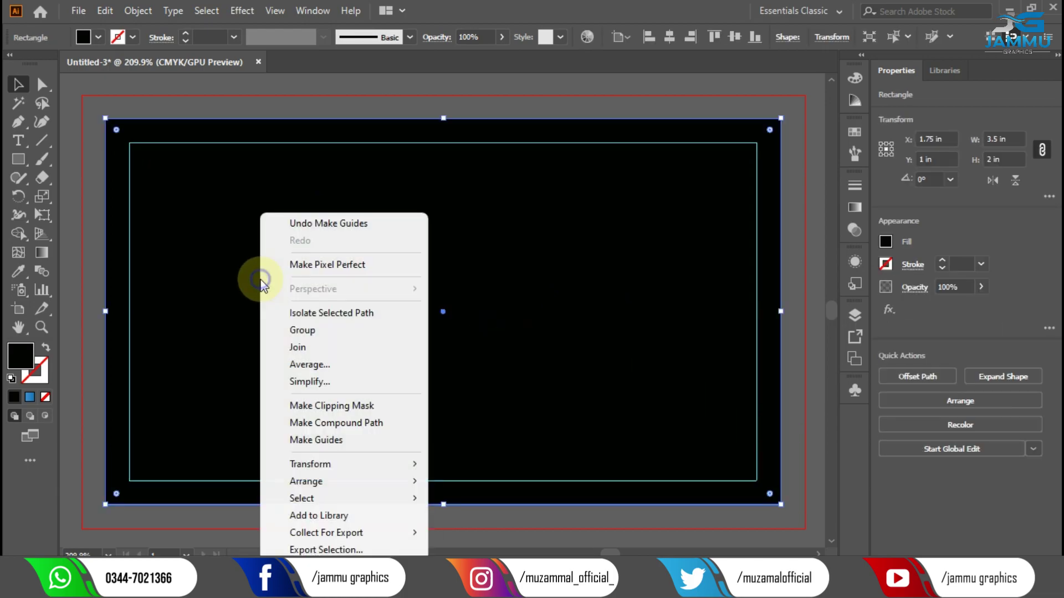
{"action": "left_click", "coordinate": [307, 439]}
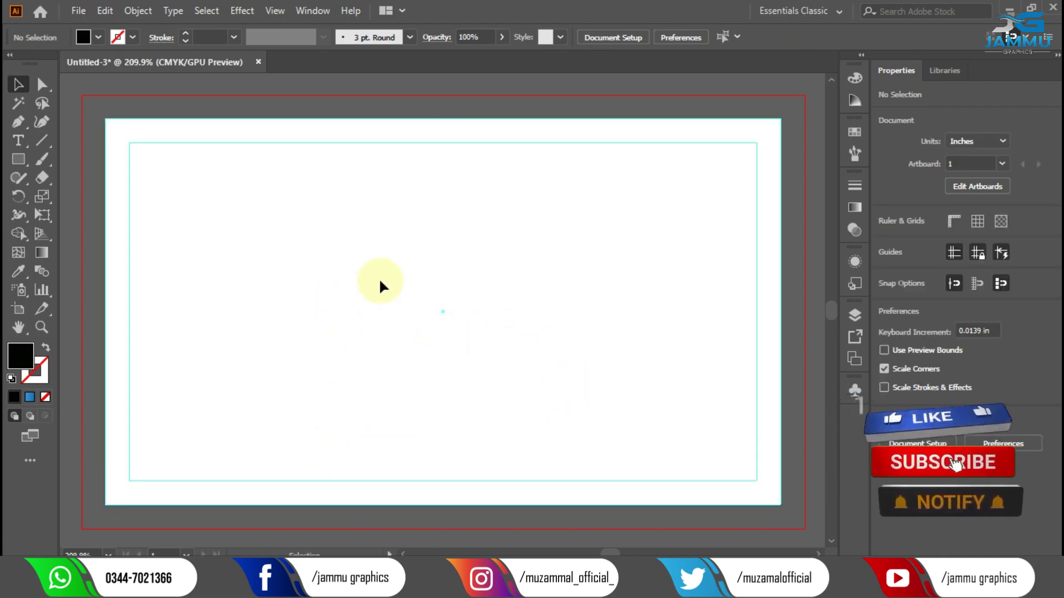
{"action": "key", "text": "ctrl+minus"}
{"action": "key", "text": "ctrl+minus"}
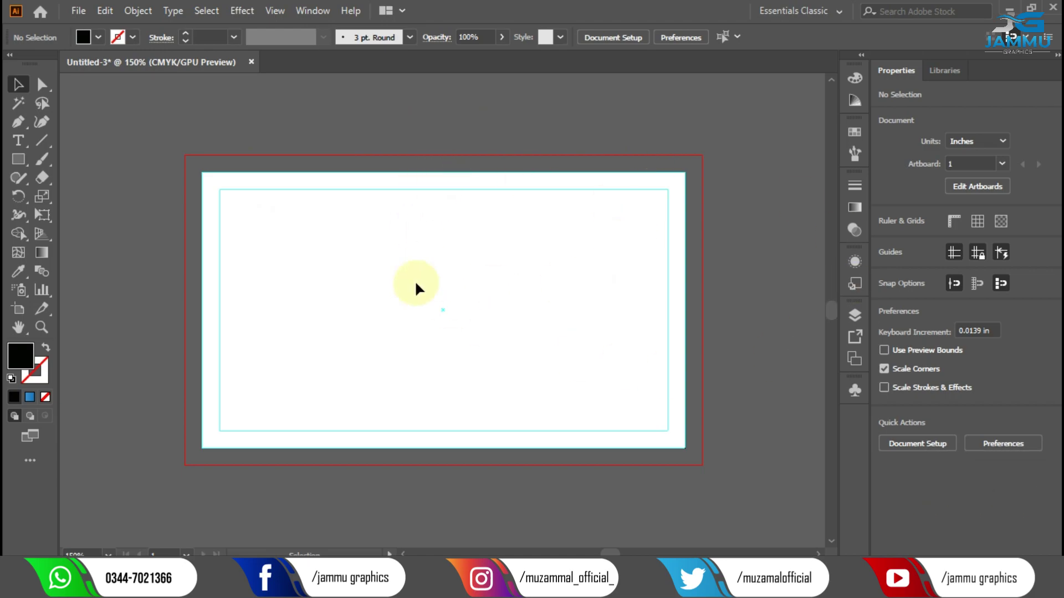
{"action": "left_click", "coordinate": [18, 159]}
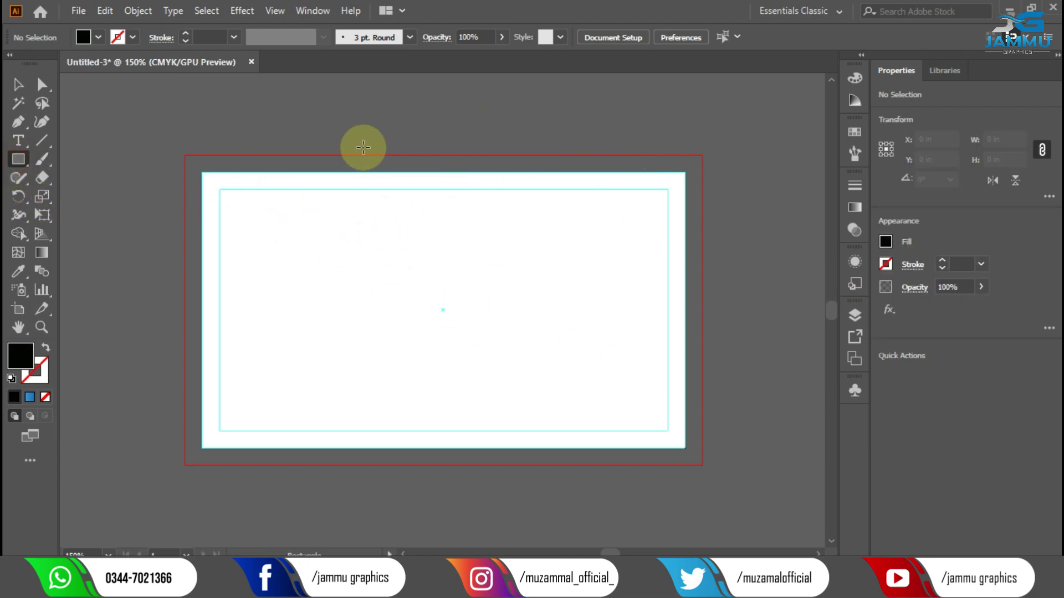
Draw a rectangle over the card's right part and fill it orange
{"action": "mouse_move", "coordinate": [341, 142]}
{"action": "left_mouse_down"}
{"action": "mouse_move", "coordinate": [685, 474]}
{"action": "mouse_move", "coordinate": [727, 482]}
{"action": "left_mouse_up"}
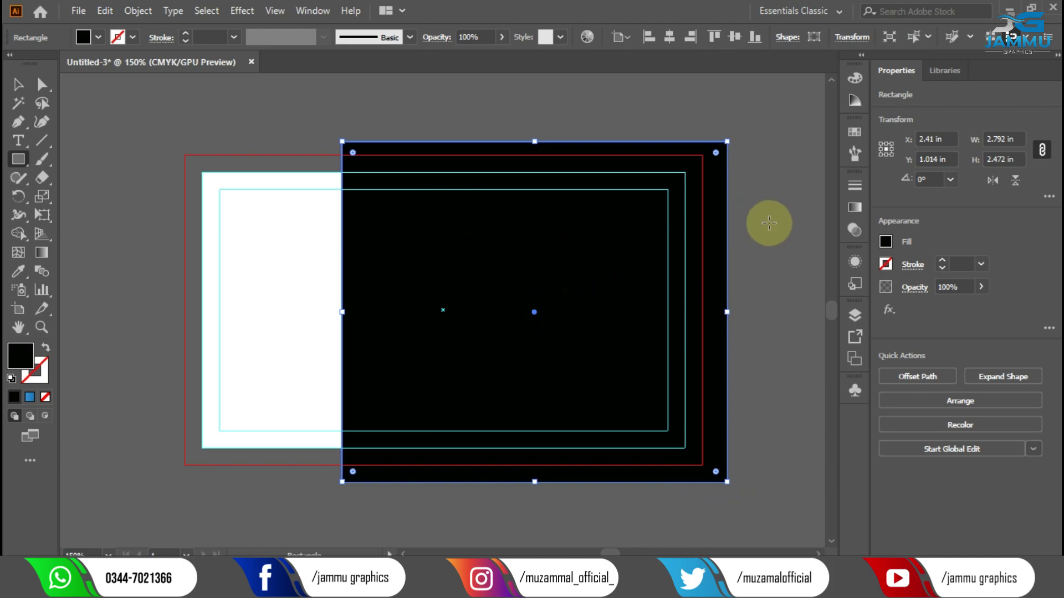
{"action": "left_click", "coordinate": [885, 243]}
{"action": "left_click", "coordinate": [858, 298]}
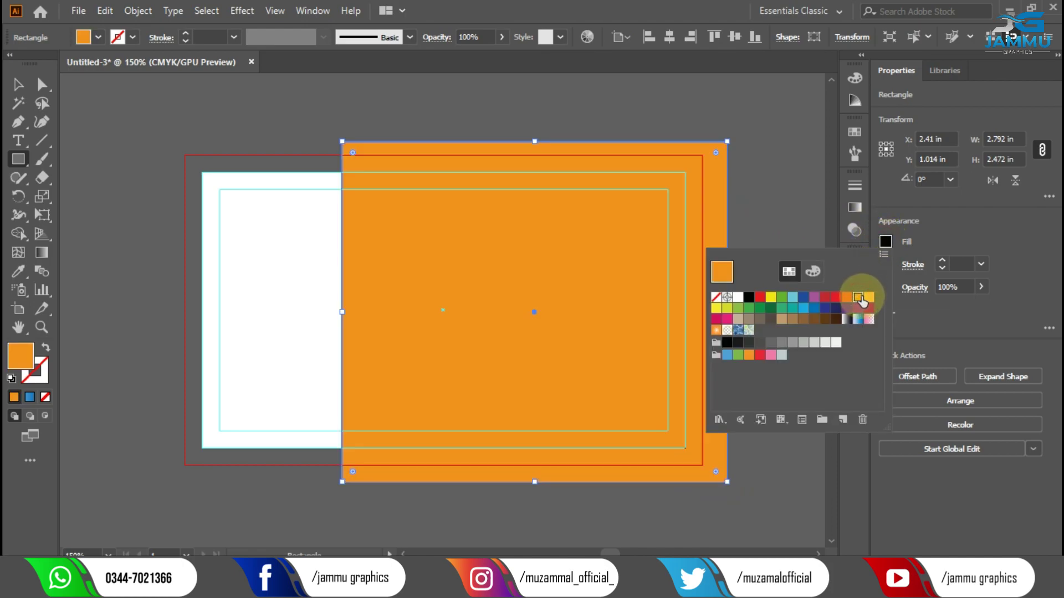
Deepen the orange swatch to about CMYK 1/60/84/3 in Swatch Options
{"action": "double_click", "coordinate": [858, 298]}
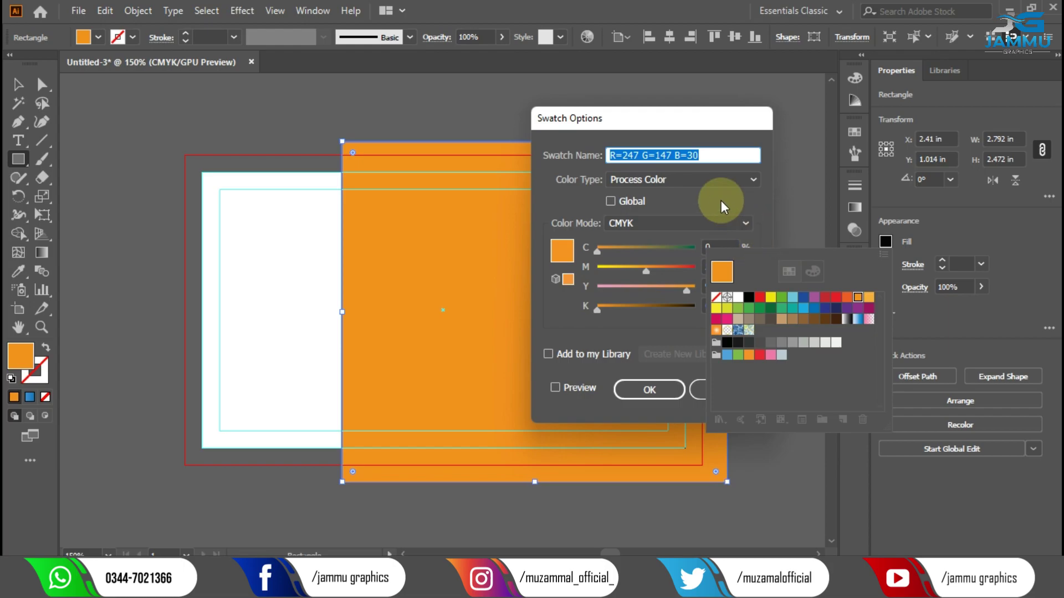
{"action": "left_click_drag", "start_coordinate": [657, 121], "coordinate": [299, 168]}
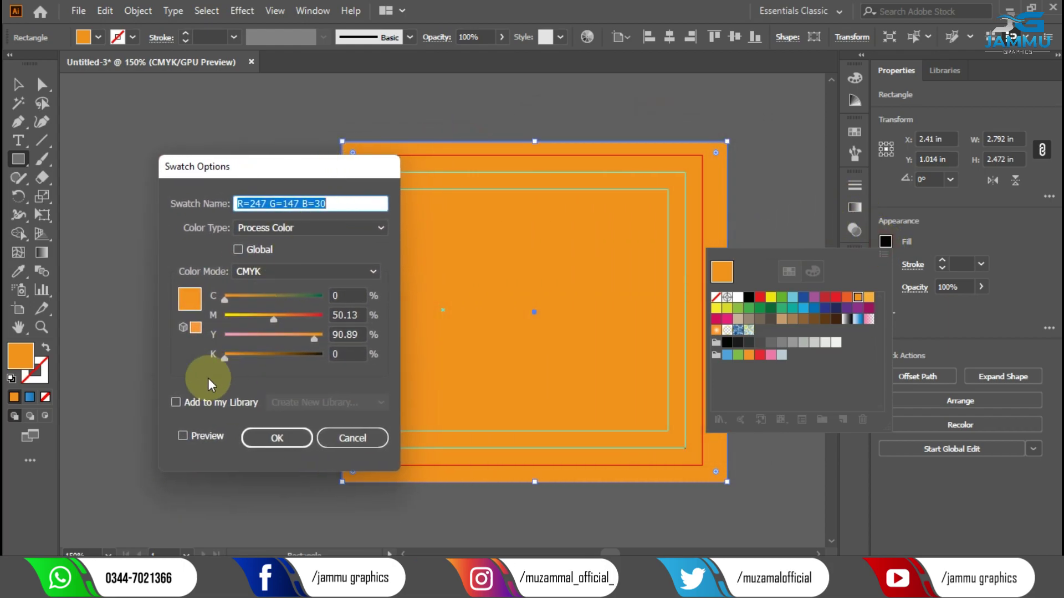
{"action": "left_click", "coordinate": [182, 435]}
{"action": "left_click_drag", "start_coordinate": [276, 321], "coordinate": [309, 338]}
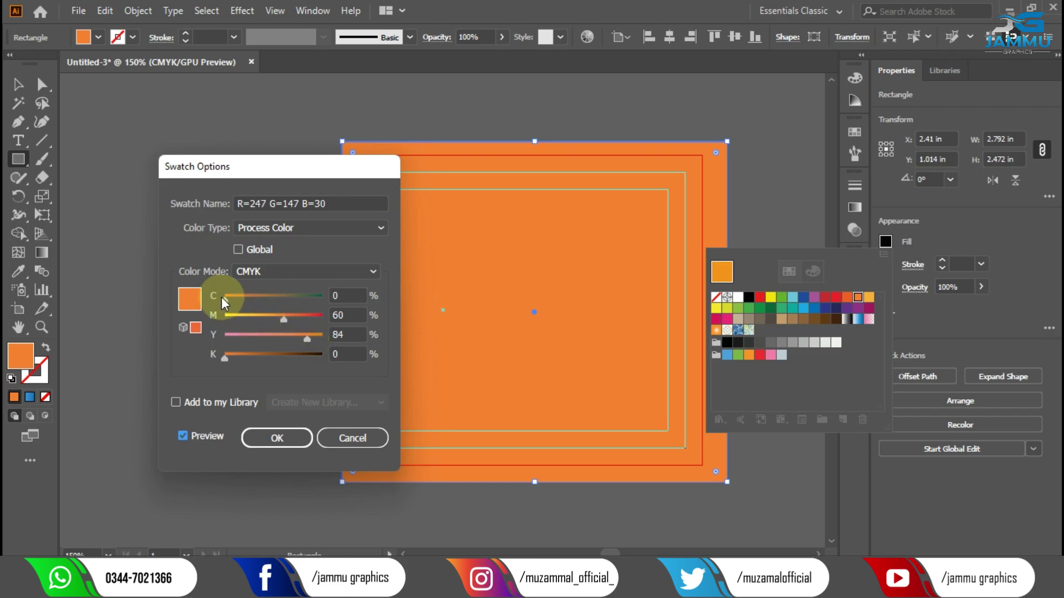
{"action": "left_click_drag", "start_coordinate": [221, 297], "coordinate": [230, 300]}
{"action": "left_click_drag", "start_coordinate": [224, 358], "coordinate": [226, 357]}
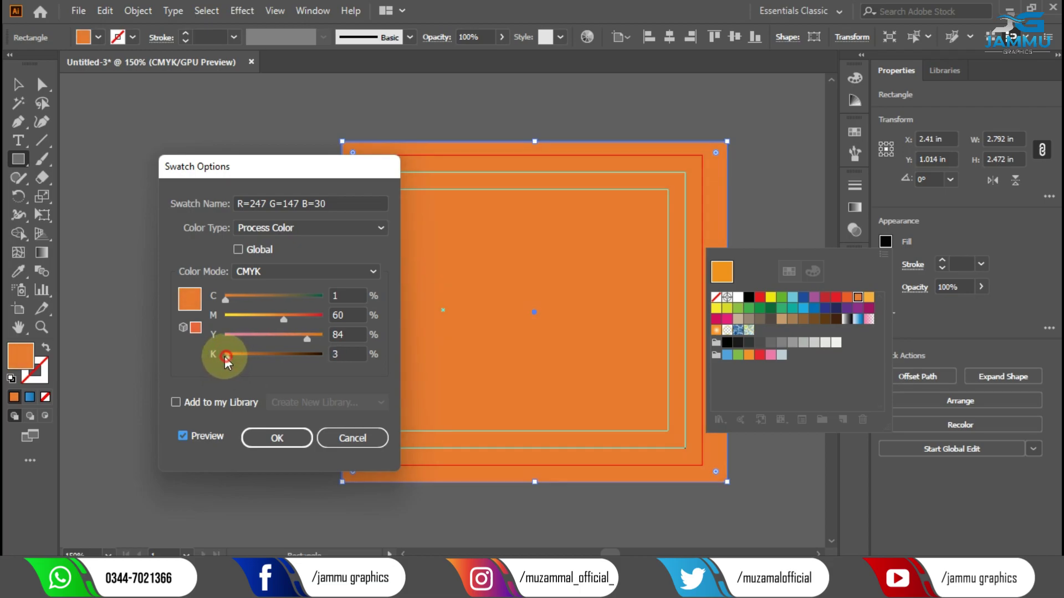
{"action": "left_click", "coordinate": [271, 439]}
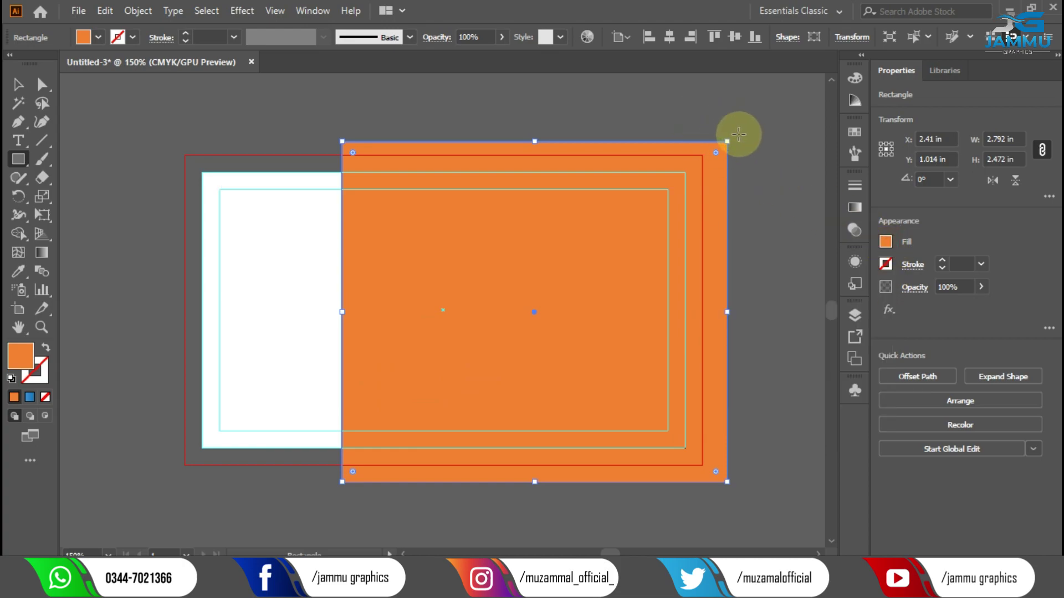
Tilt the orange panel about 14°, shift it right and stretch its top edge upward
{"action": "left_click_drag", "start_coordinate": [733, 134], "coordinate": [756, 198]}
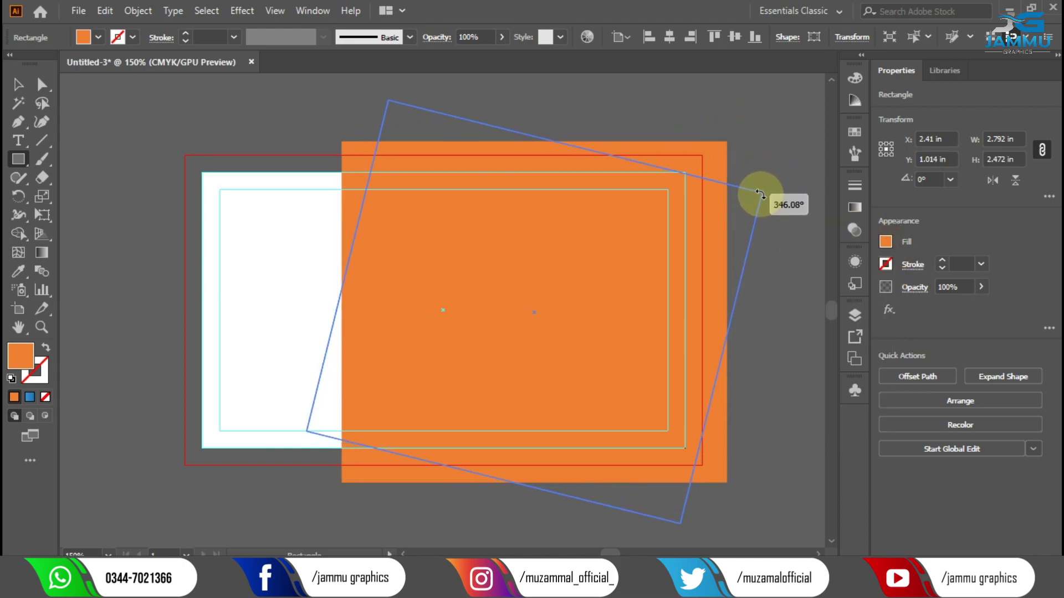
{"action": "left_click_drag", "start_coordinate": [535, 310], "coordinate": [600, 321]}
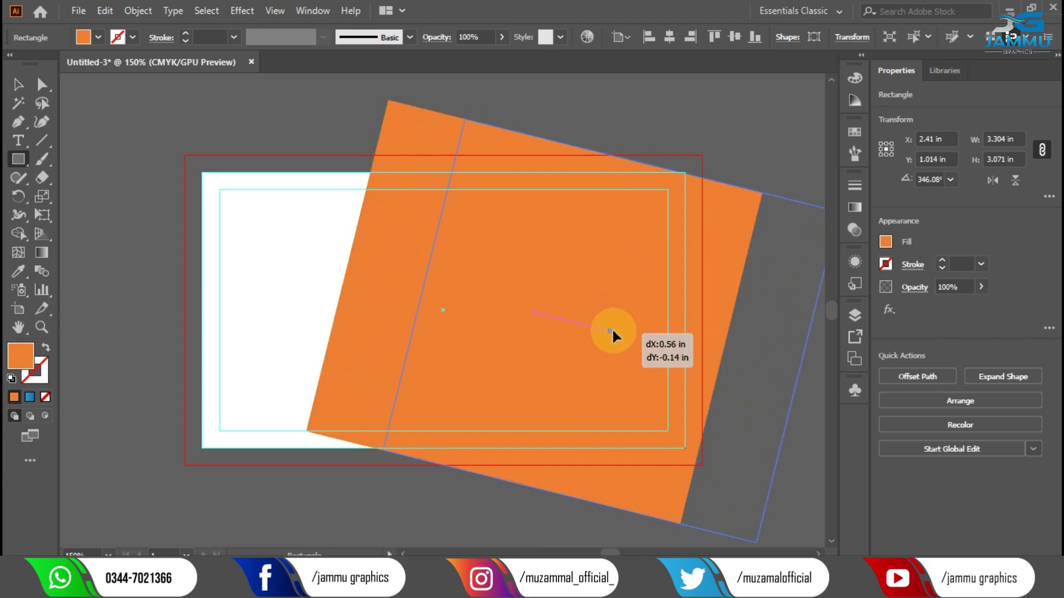
{"action": "left_click_drag", "start_coordinate": [599, 319], "coordinate": [611, 330]}
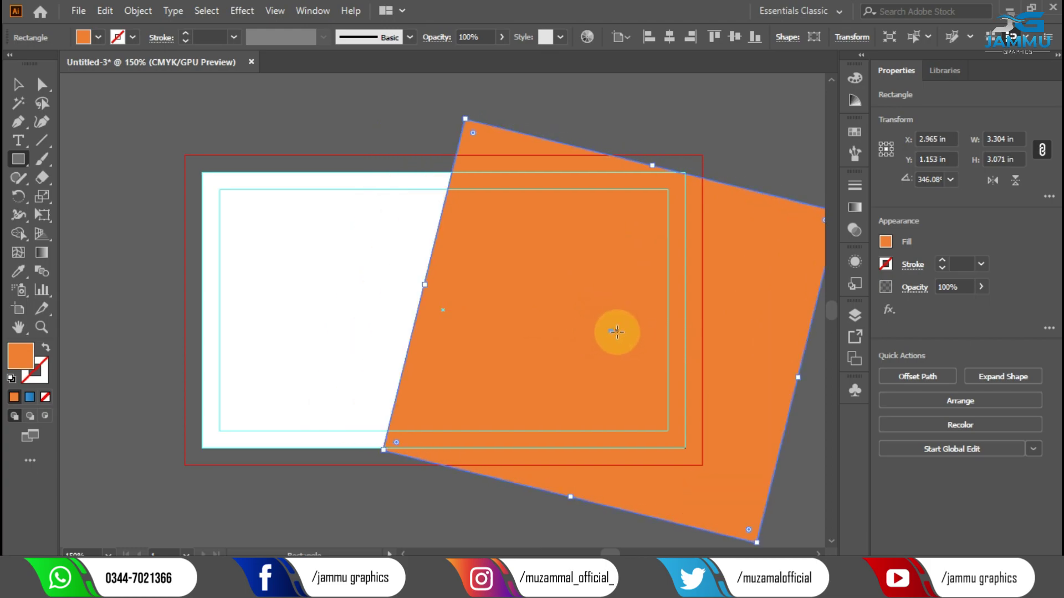
{"action": "left_click_drag", "start_coordinate": [652, 165], "coordinate": [658, 139]}
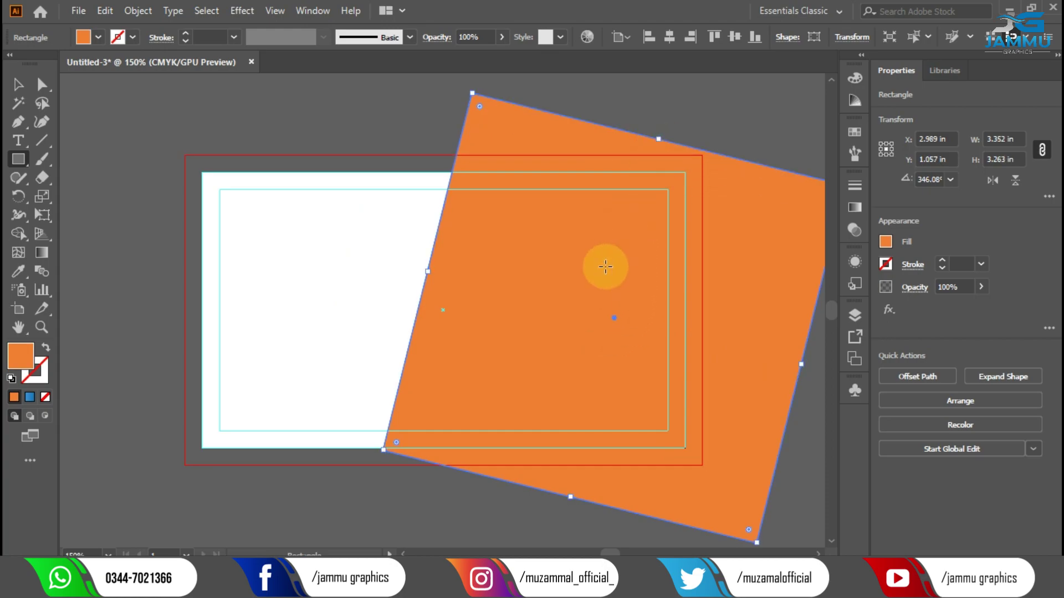
{"action": "left_click_drag", "start_coordinate": [614, 321], "coordinate": [625, 325]}
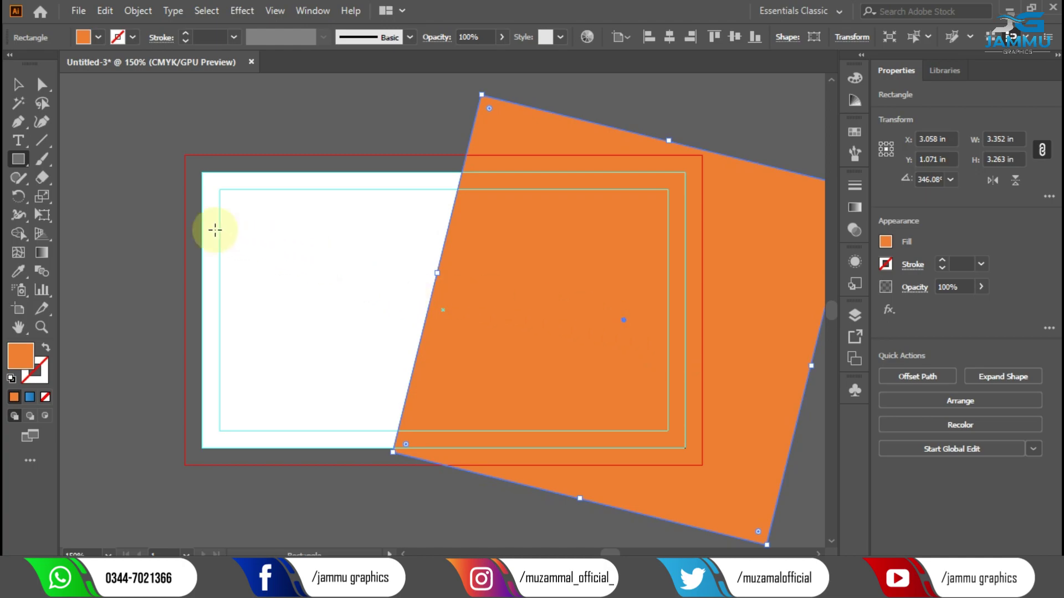
{"action": "left_click", "coordinate": [19, 84]}
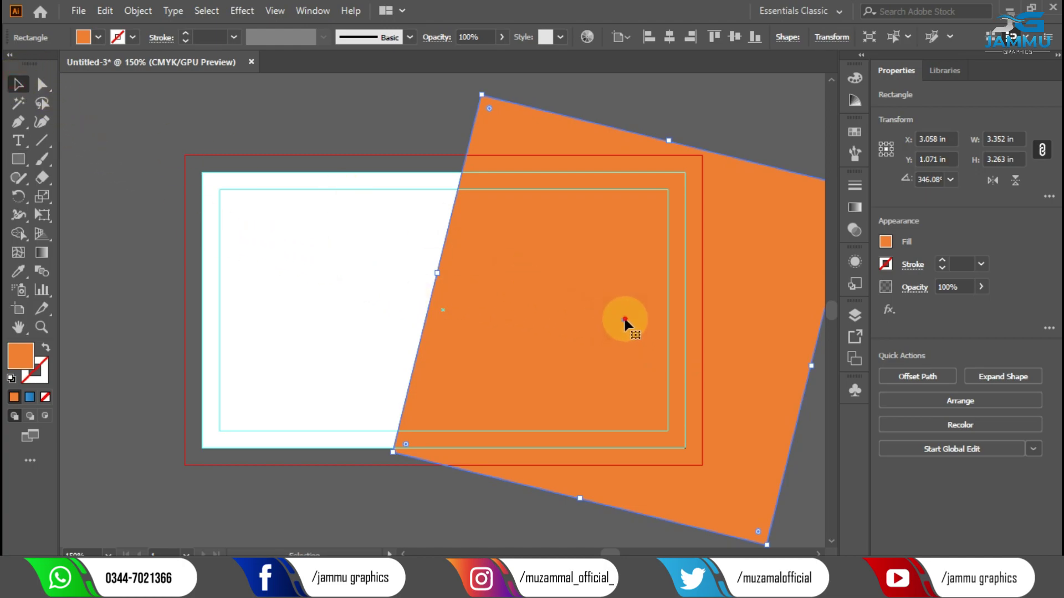
{"action": "left_click_drag", "start_coordinate": [625, 328], "coordinate": [642, 324]}
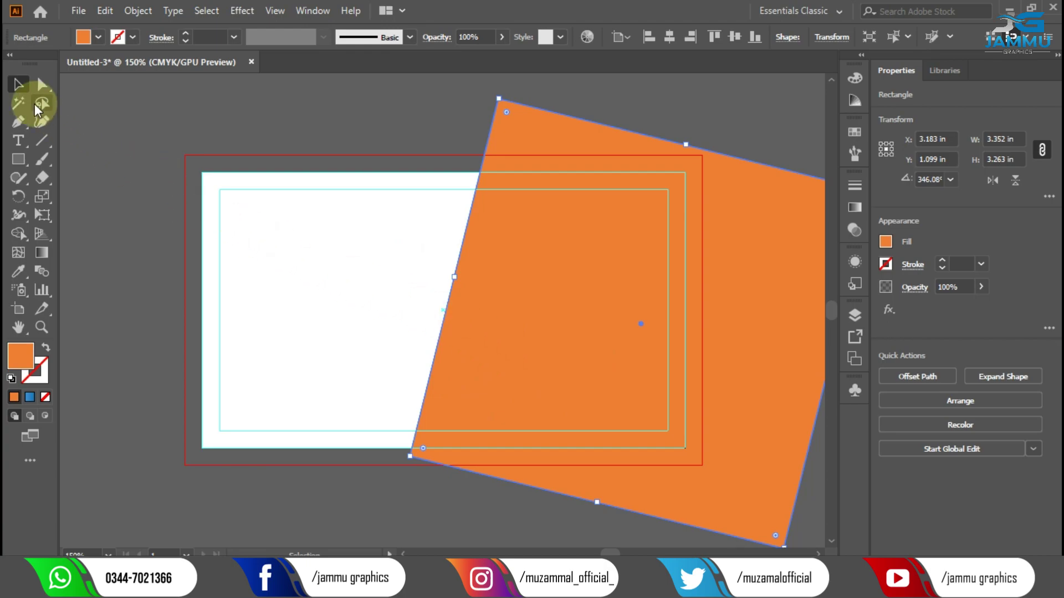
{"action": "left_click", "coordinate": [151, 126]}
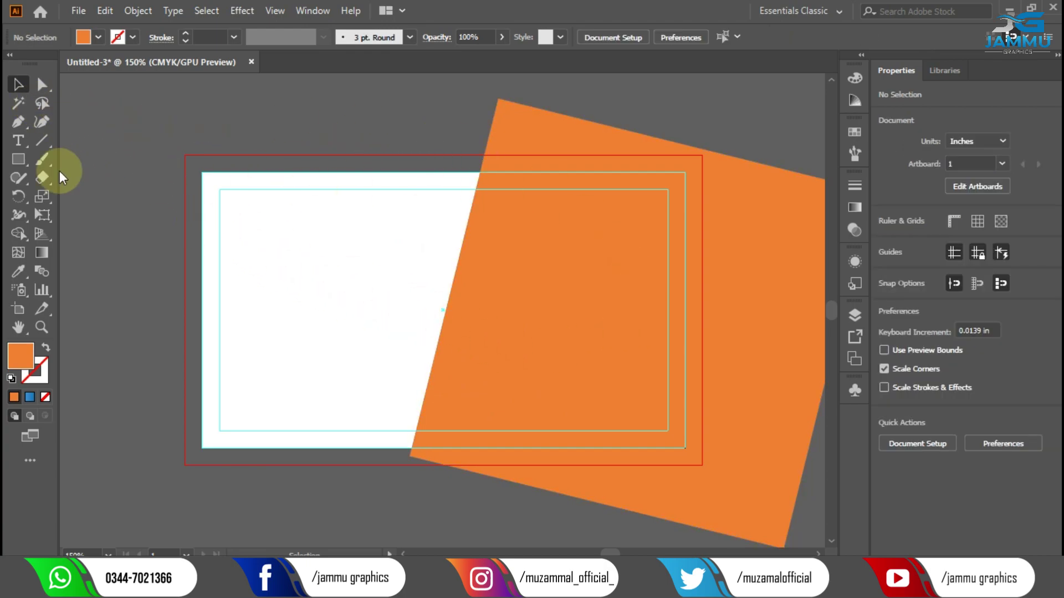
Draw a 2.15 × 0.5 in bar across the card's upper middle
{"action": "left_click", "coordinate": [19, 164]}
{"action": "mouse_move", "coordinate": [435, 233]}
{"action": "left_mouse_down"}
{"action": "mouse_move", "coordinate": [702, 291]}
{"action": "mouse_move", "coordinate": [727, 310]}
{"action": "left_mouse_up"}
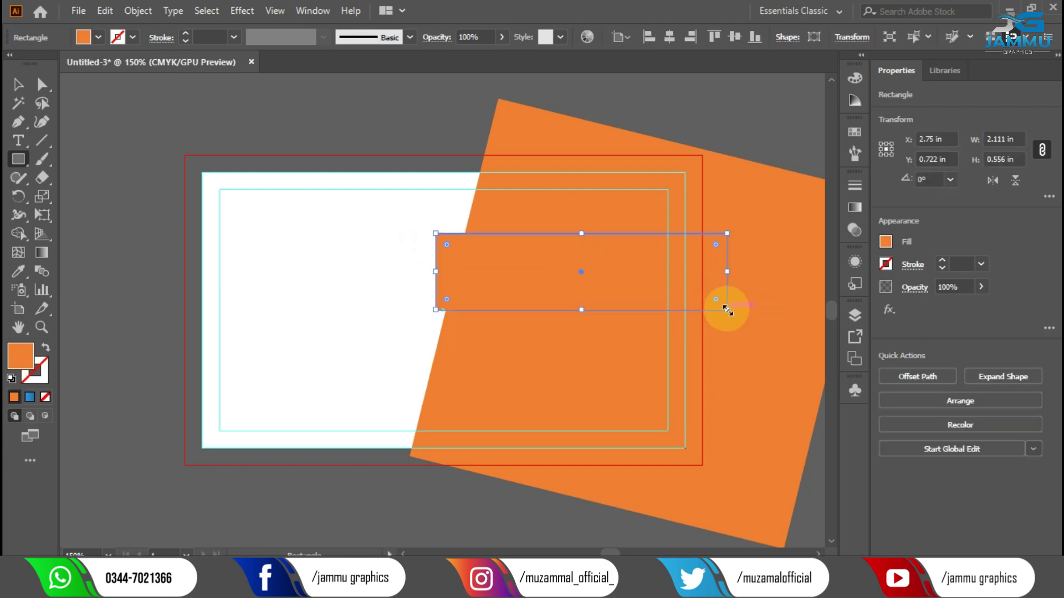
{"action": "left_click_drag", "start_coordinate": [582, 309], "coordinate": [582, 302]}
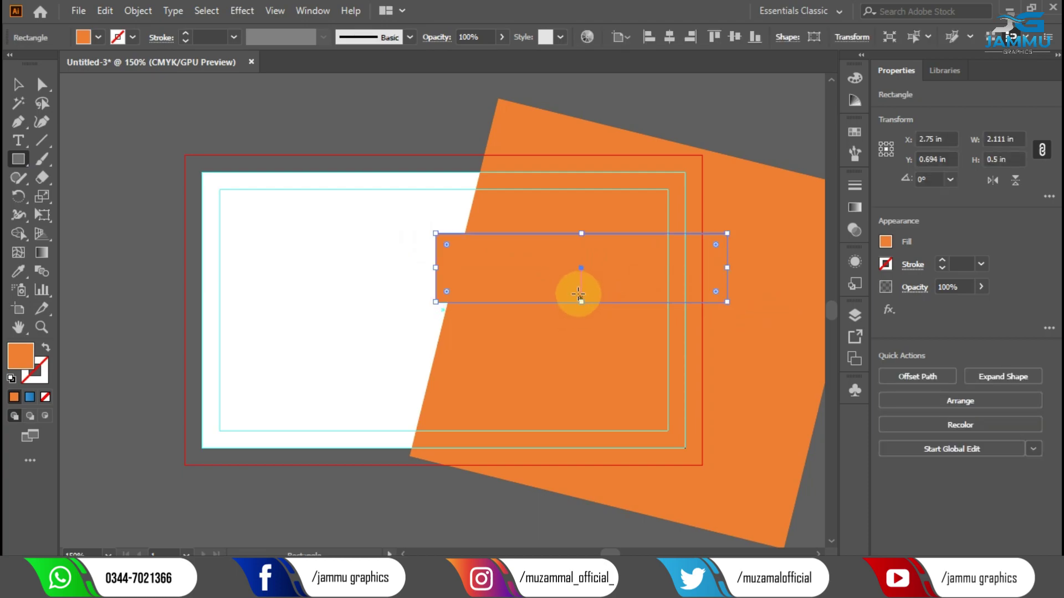
{"action": "left_click_drag", "start_coordinate": [579, 266], "coordinate": [557, 267]}
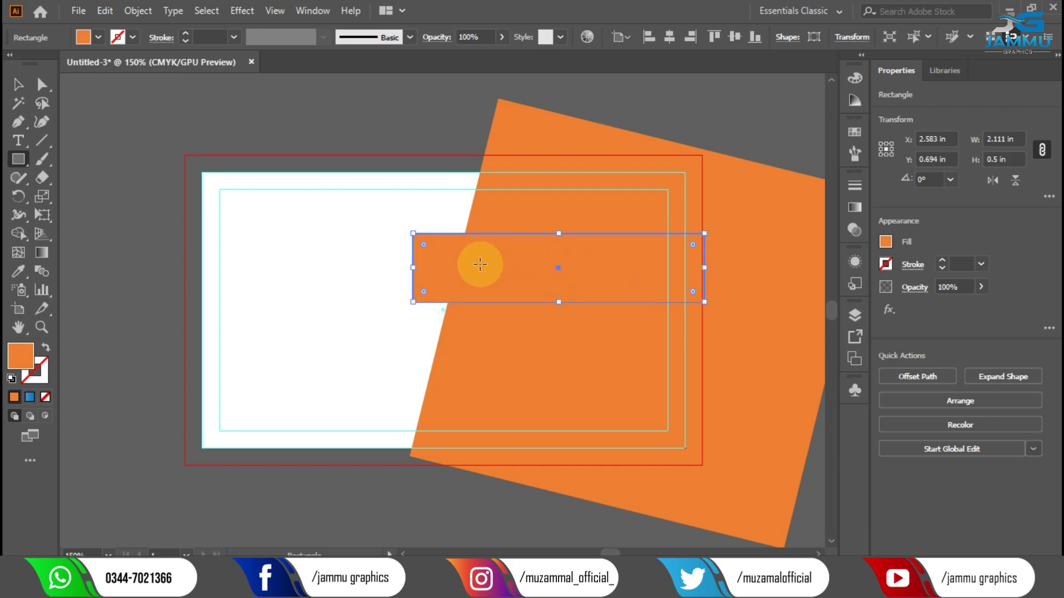
{"action": "left_click_drag", "start_coordinate": [412, 266], "coordinate": [407, 267]}
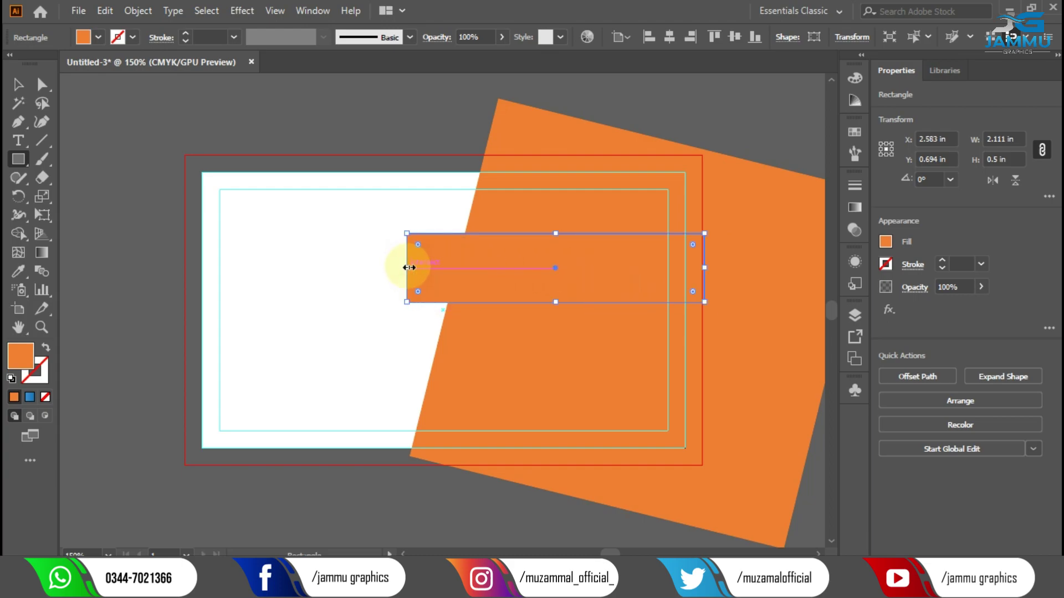
Fill the bar with the dark grey swatch
{"action": "left_click", "coordinate": [886, 241]}
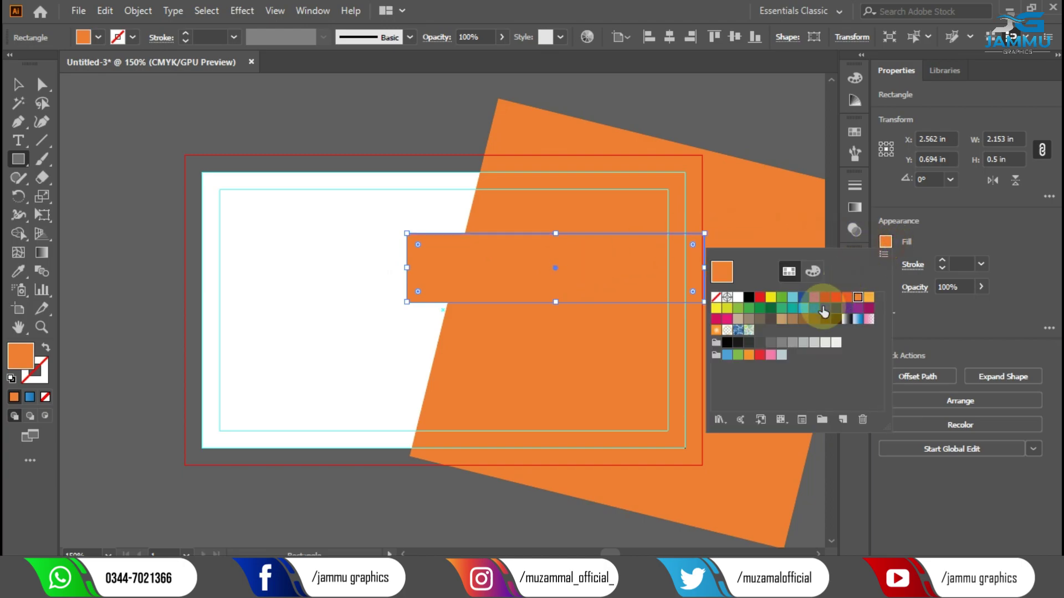
{"action": "left_click", "coordinate": [760, 344]}
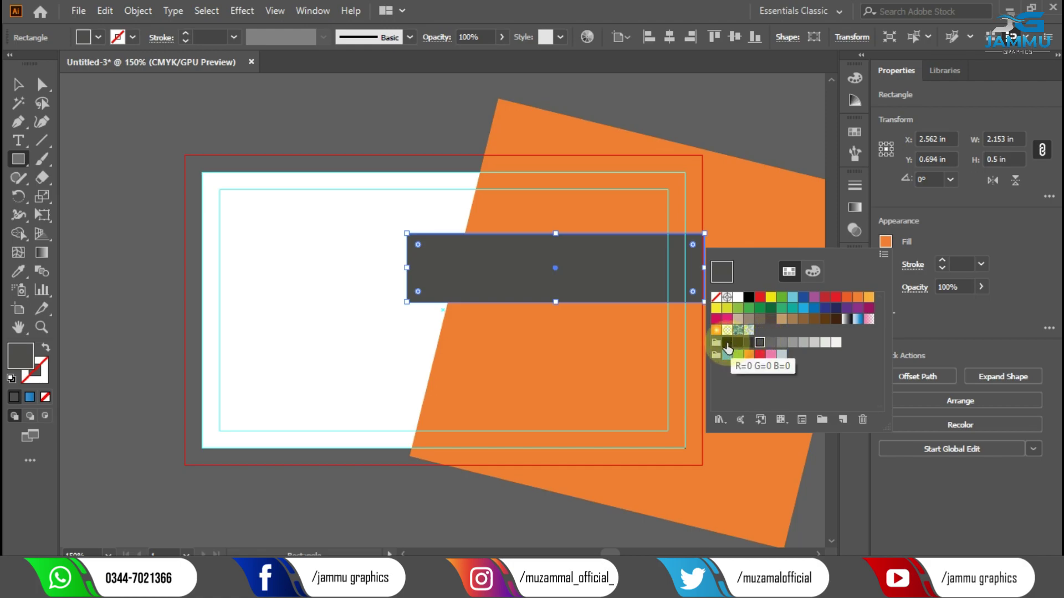
{"action": "left_click", "coordinate": [737, 342]}
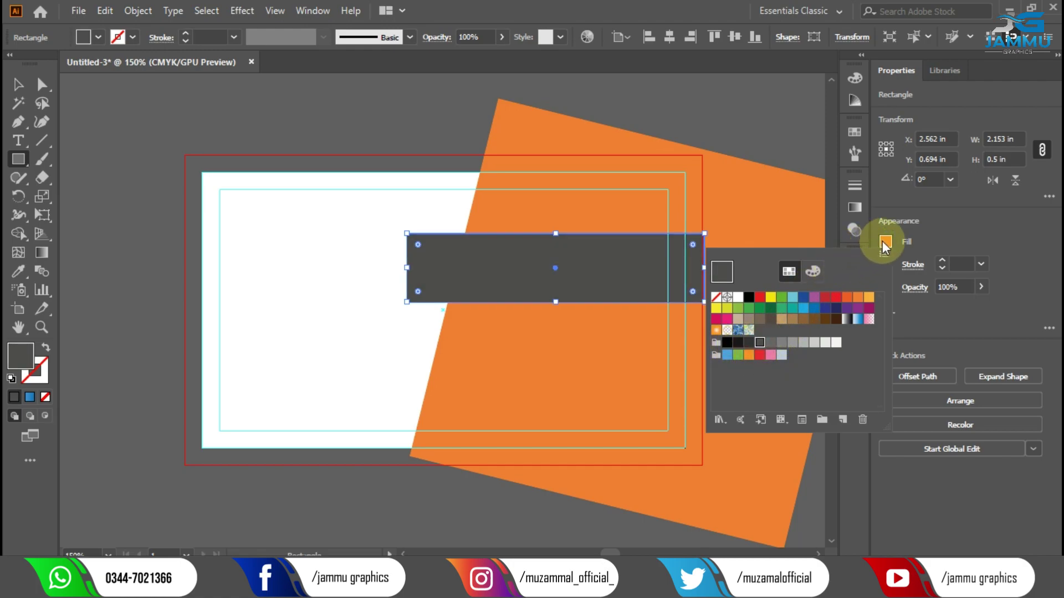
{"action": "left_click", "coordinate": [885, 240]}
{"action": "left_click", "coordinate": [20, 90]}
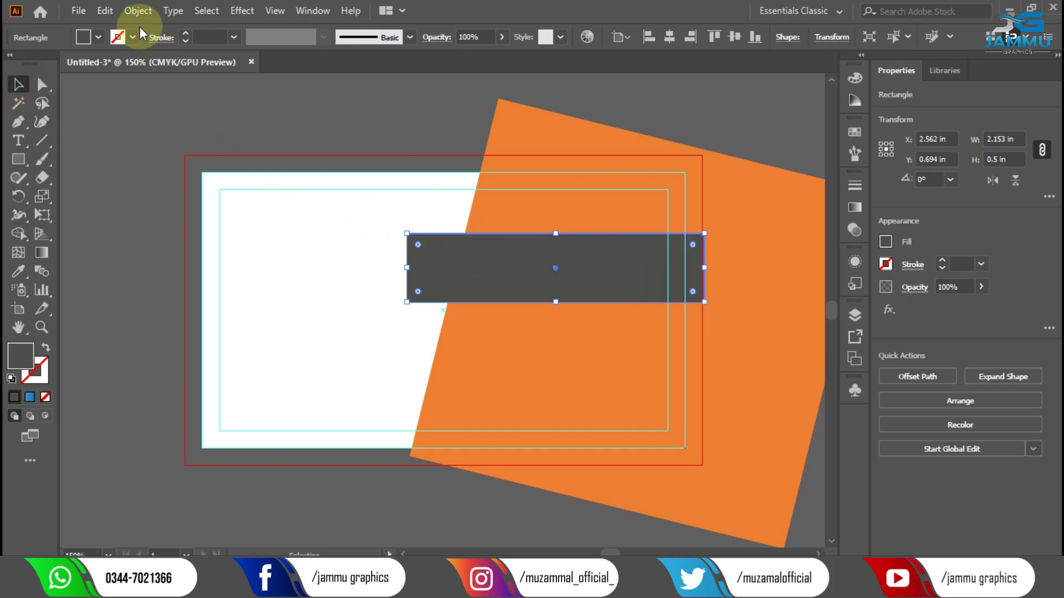
Copy and paste the grey bar in place, moving the copy down a quarter inch
{"action": "left_click", "coordinate": [105, 10]}
{"action": "left_click", "coordinate": [125, 87]}
{"action": "left_click", "coordinate": [104, 10]}
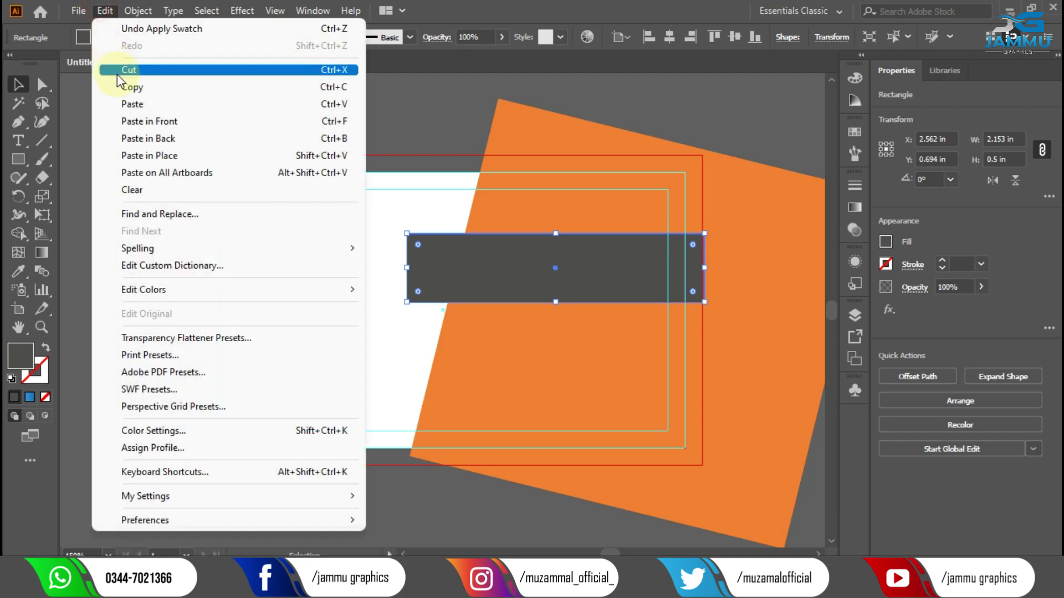
{"action": "left_click", "coordinate": [143, 155]}
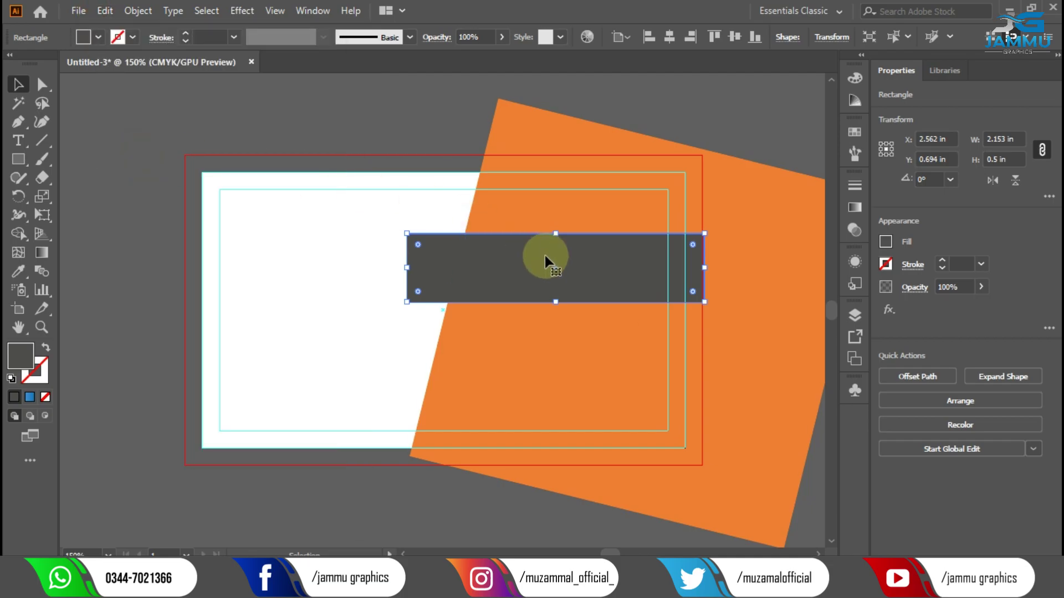
{"action": "left_click_drag", "start_coordinate": [555, 270], "coordinate": [554, 302]}
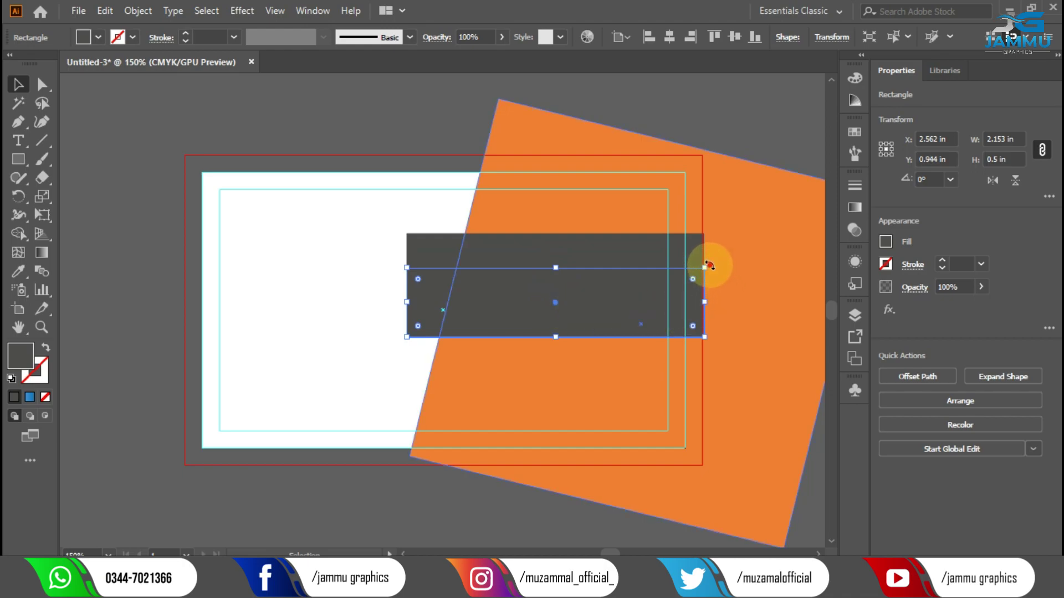
Rotate the duplicate bar to about 334° and place it lower on the card
{"action": "left_click_drag", "start_coordinate": [709, 266], "coordinate": [711, 303]}
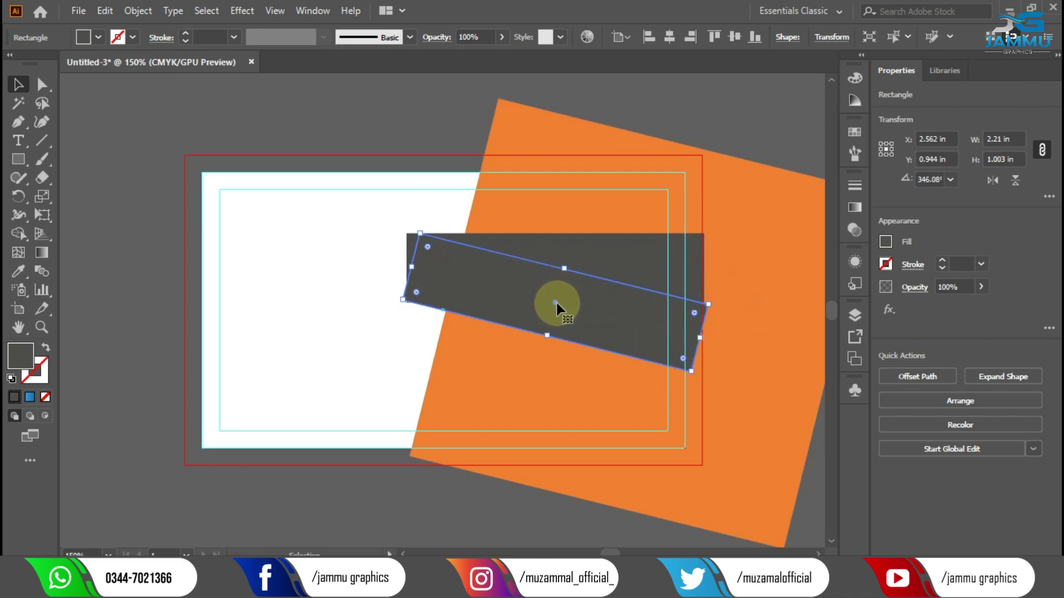
{"action": "left_click_drag", "start_coordinate": [557, 301], "coordinate": [560, 303]}
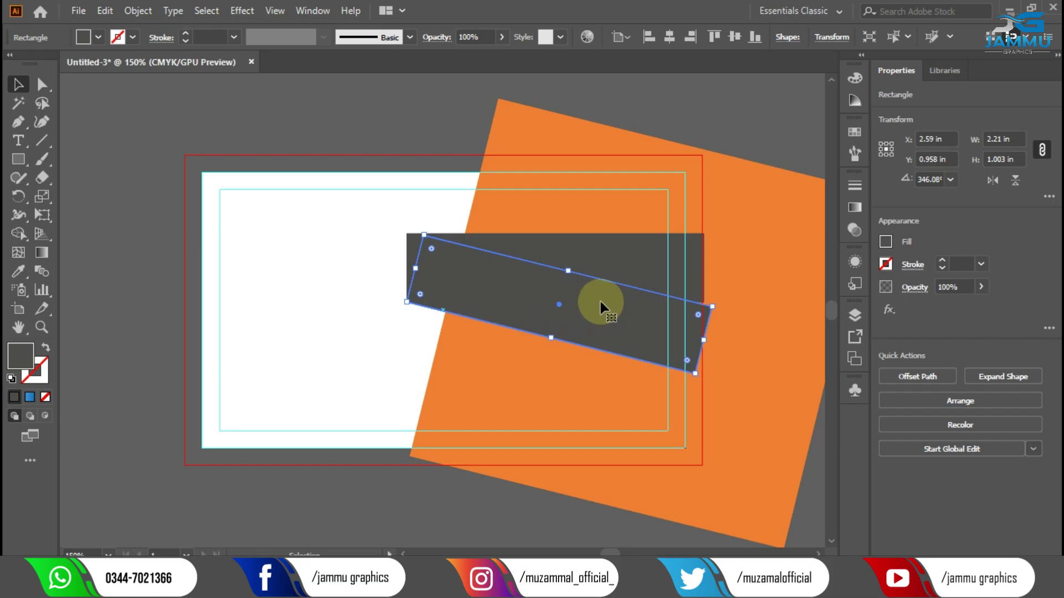
{"action": "left_click_drag", "start_coordinate": [712, 308], "coordinate": [710, 342]}
{"action": "left_click_drag", "start_coordinate": [558, 305], "coordinate": [550, 336]}
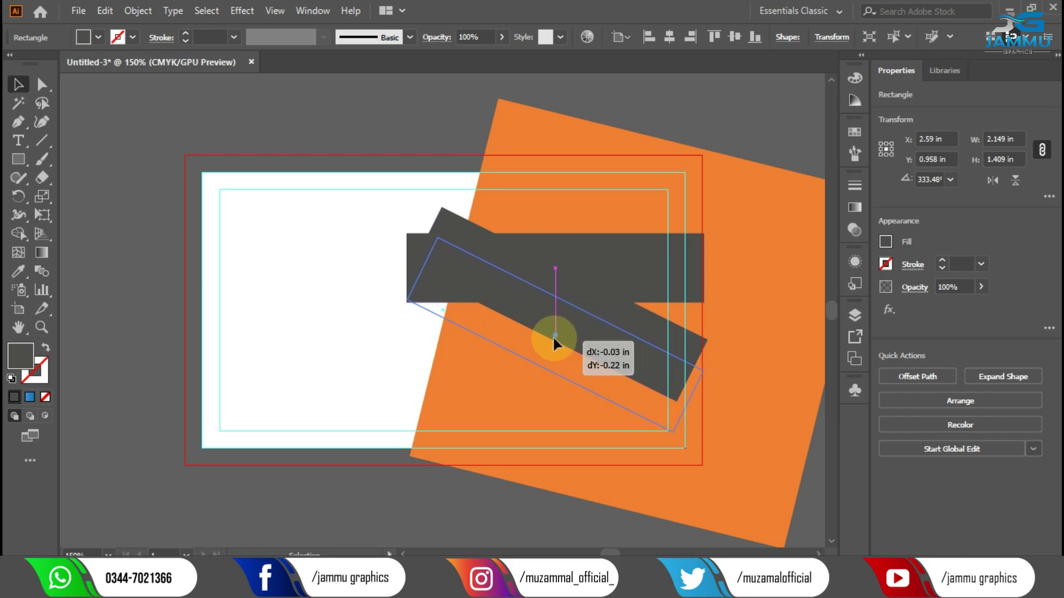
{"action": "left_click_drag", "start_coordinate": [551, 336], "coordinate": [552, 335]}
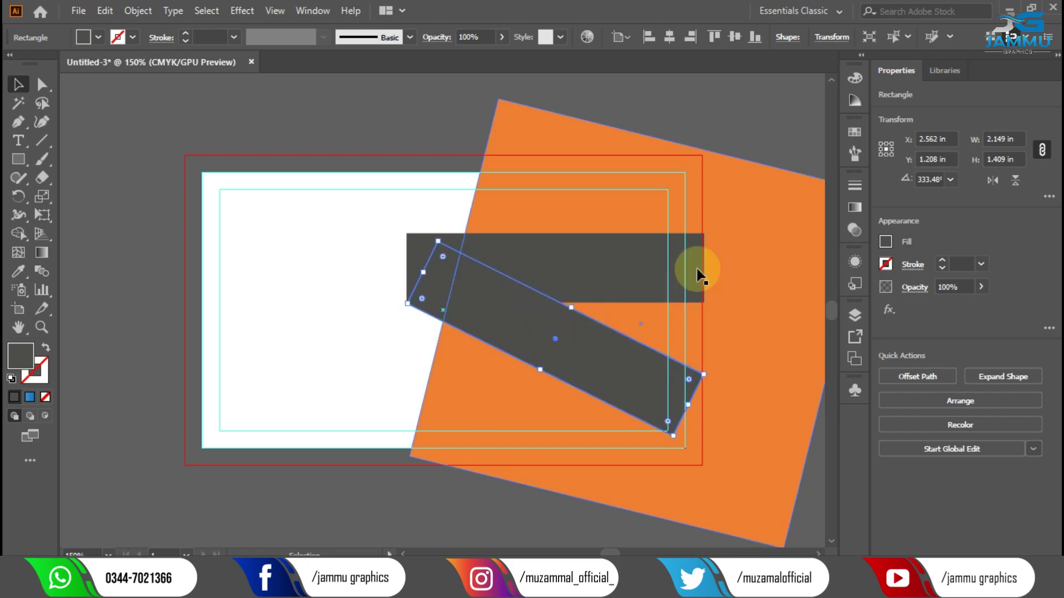
Fill the tilted bar black and send it behind the orange panel
{"action": "left_click", "coordinate": [884, 243]}
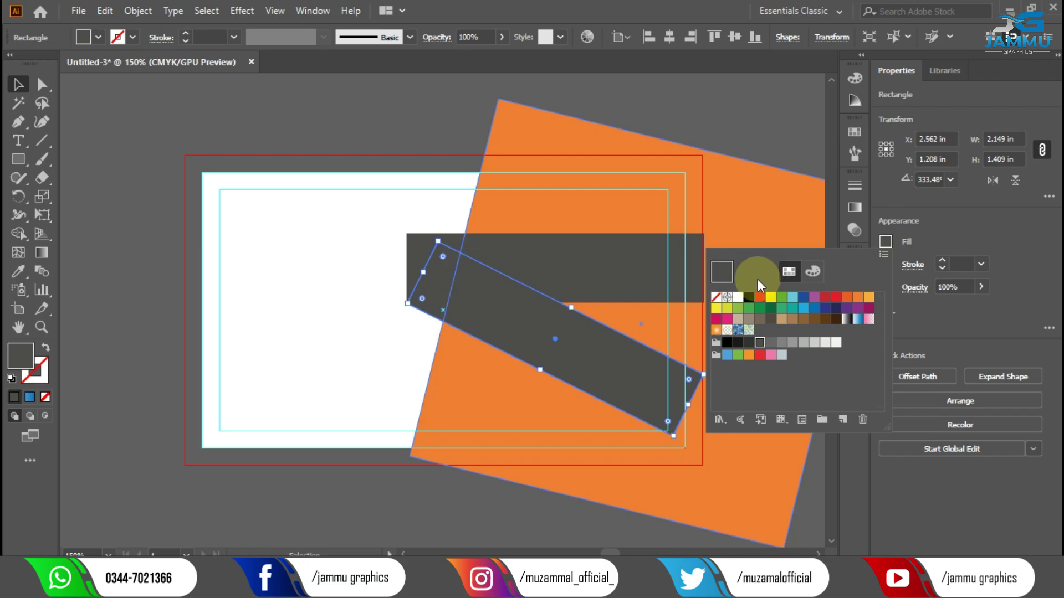
{"action": "left_click", "coordinate": [727, 343]}
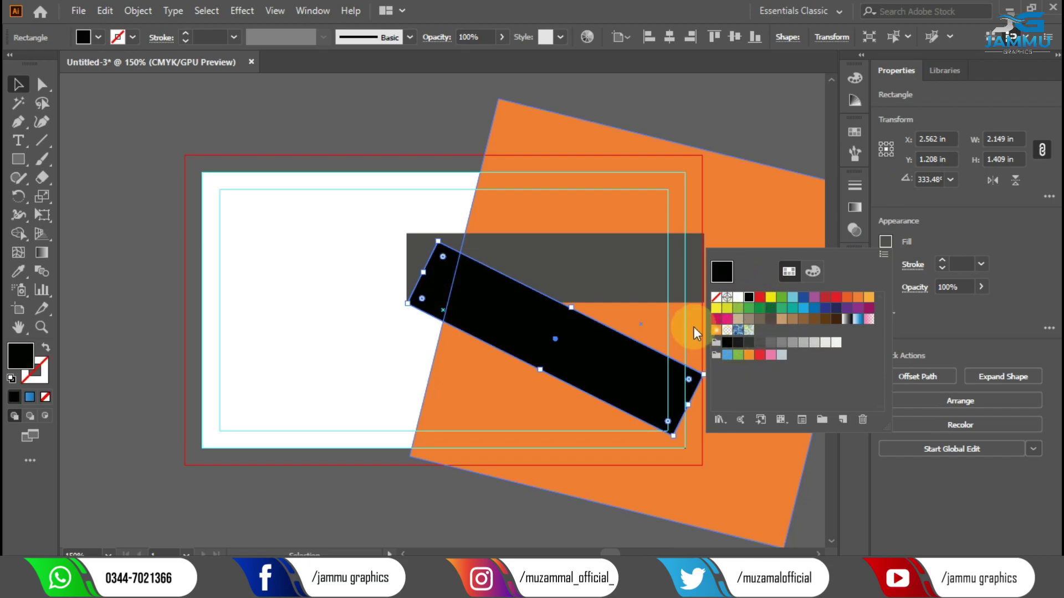
{"action": "right_click", "coordinate": [506, 308]}
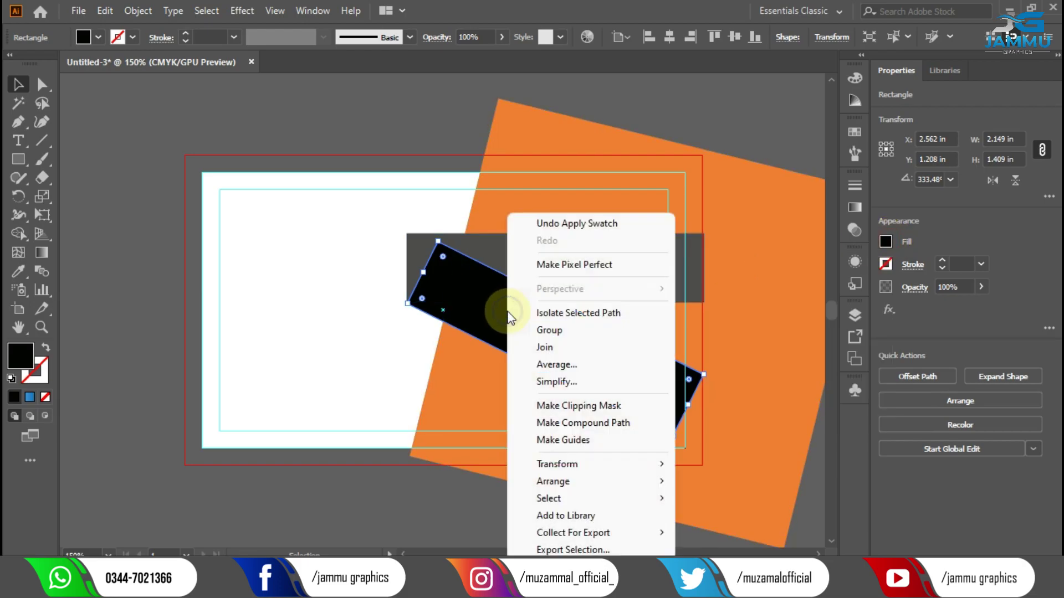
{"action": "mouse_move", "coordinate": [591, 481]}
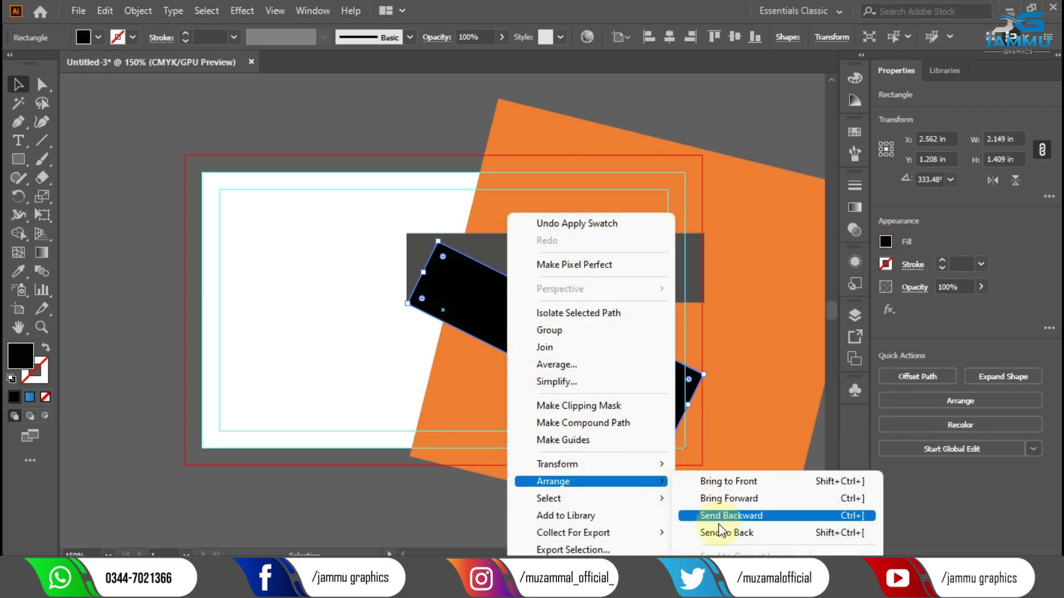
{"action": "left_click", "coordinate": [732, 521]}
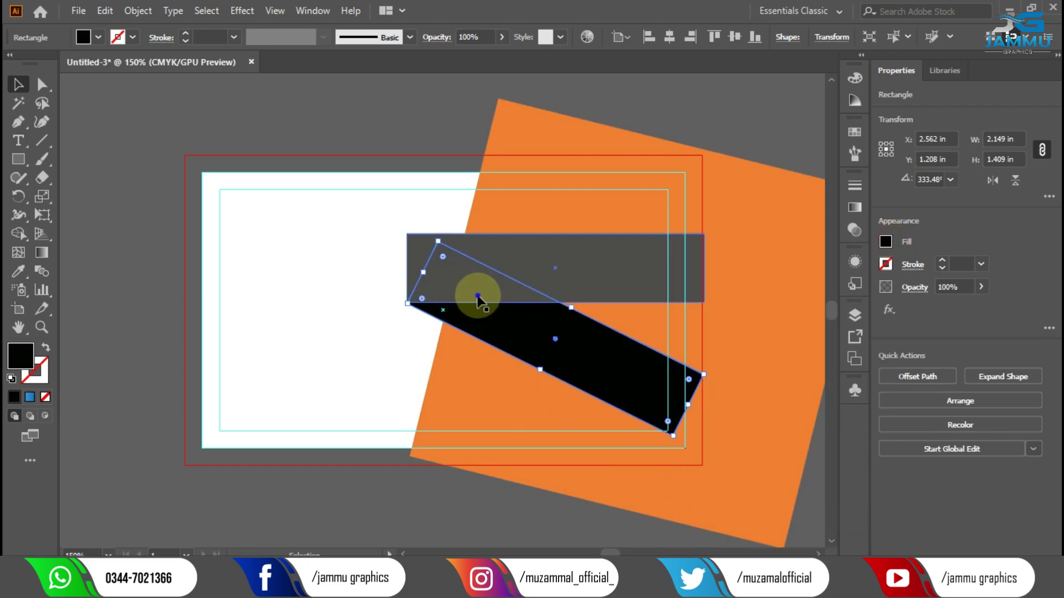
{"action": "right_click", "coordinate": [476, 299]}
{"action": "mouse_move", "coordinate": [562, 481]}
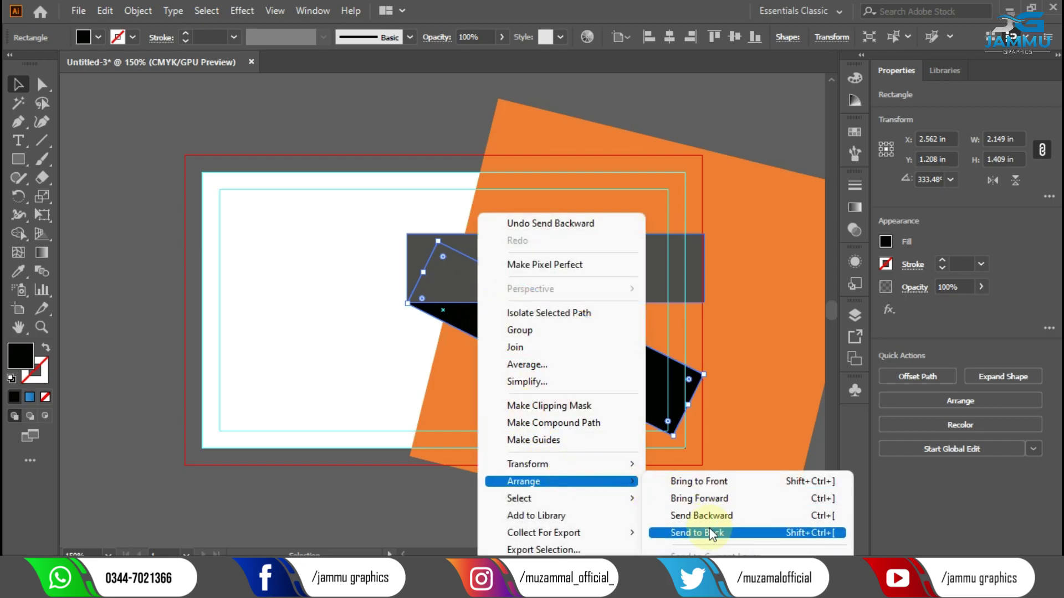
{"action": "left_click", "coordinate": [712, 513]}
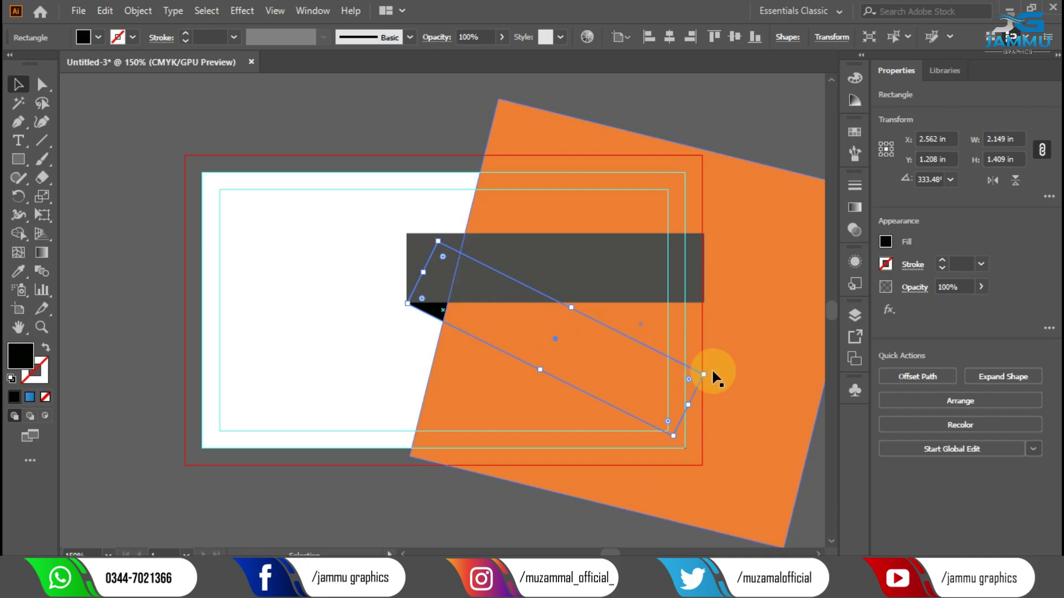
Rotate the black bar to about 327° and move it further down
{"action": "left_click_drag", "start_coordinate": [705, 372], "coordinate": [698, 392]}
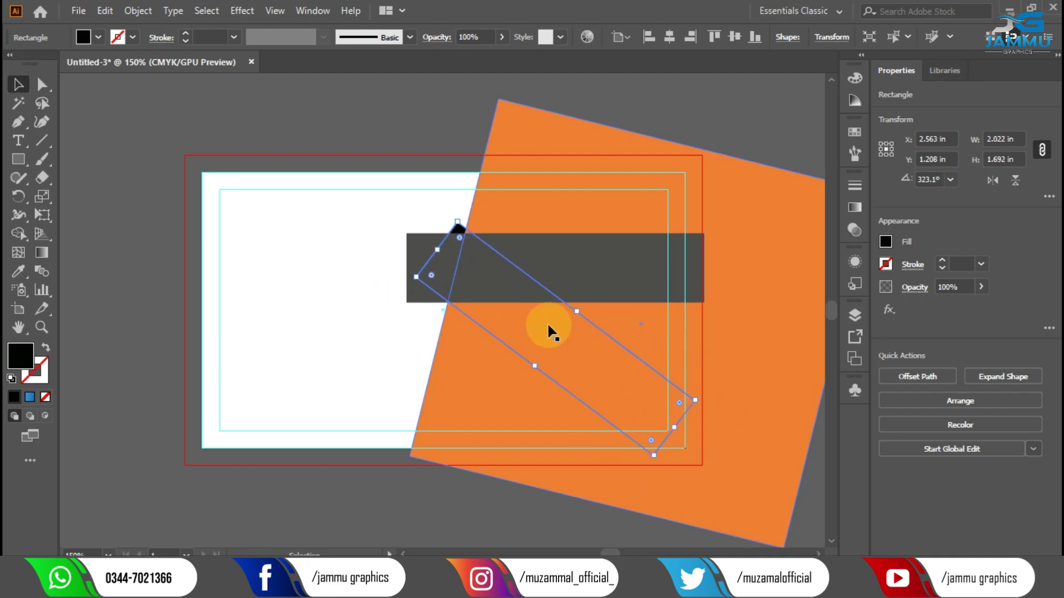
{"action": "left_click_drag", "start_coordinate": [552, 340], "coordinate": [545, 360]}
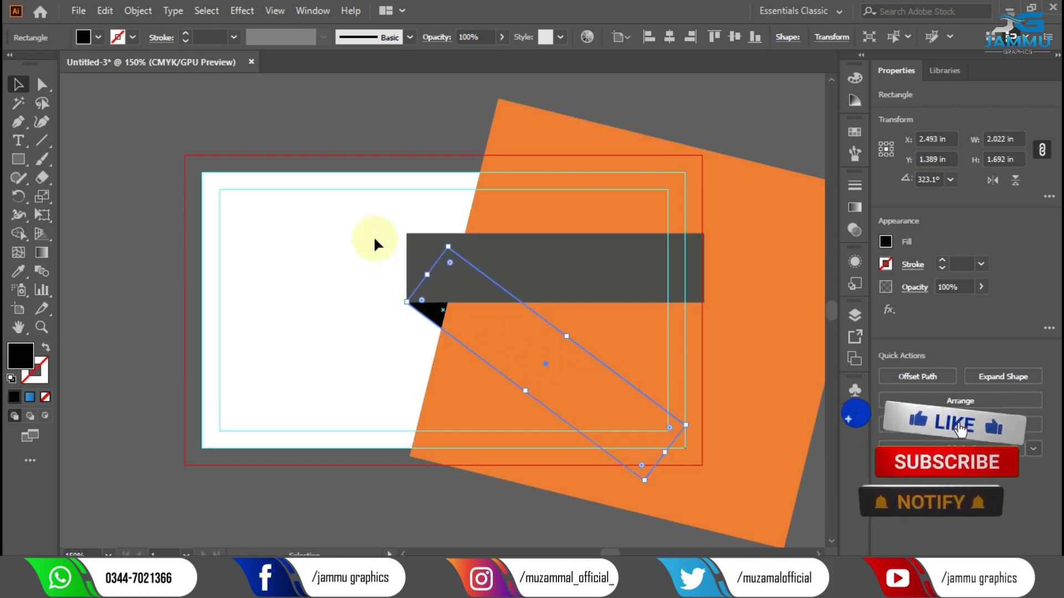
{"action": "left_click", "coordinate": [79, 108]}
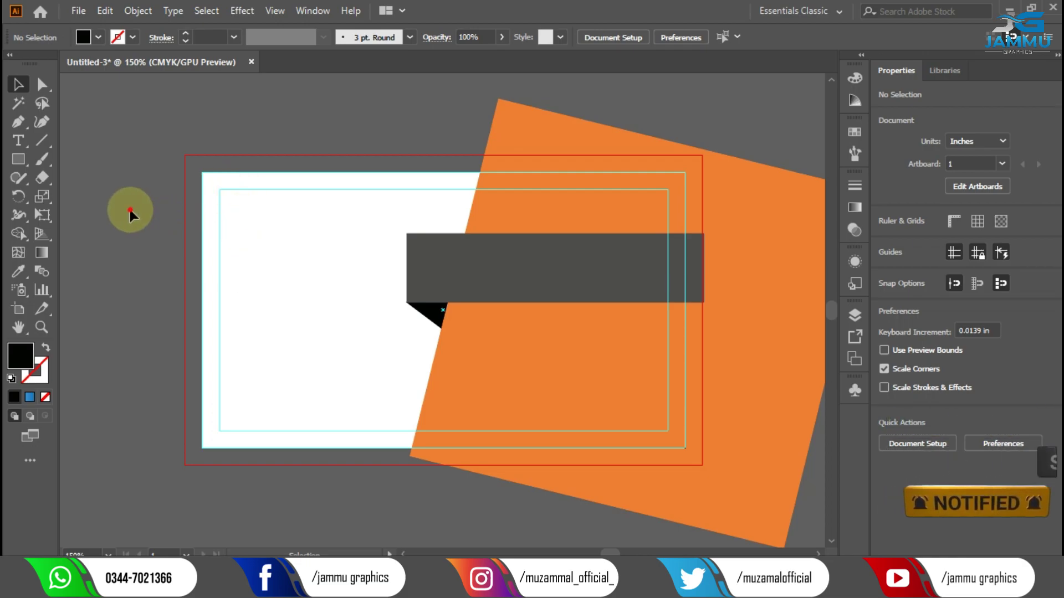
Draw a card-sized grey rectangle and send it behind the other shapes
{"action": "left_click", "coordinate": [21, 162]}
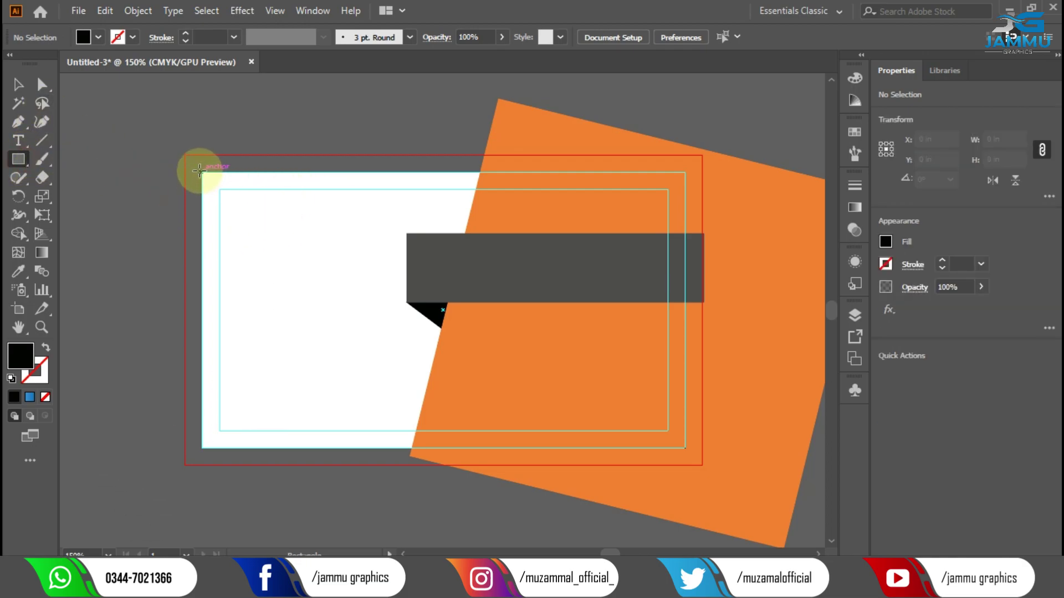
{"action": "left_click_drag", "start_coordinate": [200, 170], "coordinate": [685, 448]}
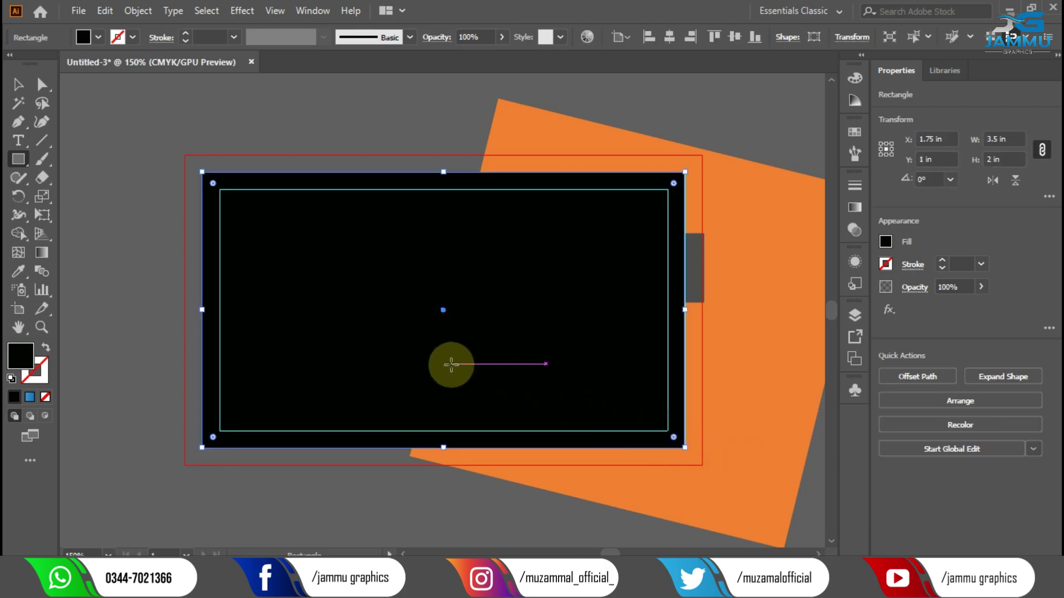
{"action": "left_click", "coordinate": [885, 242]}
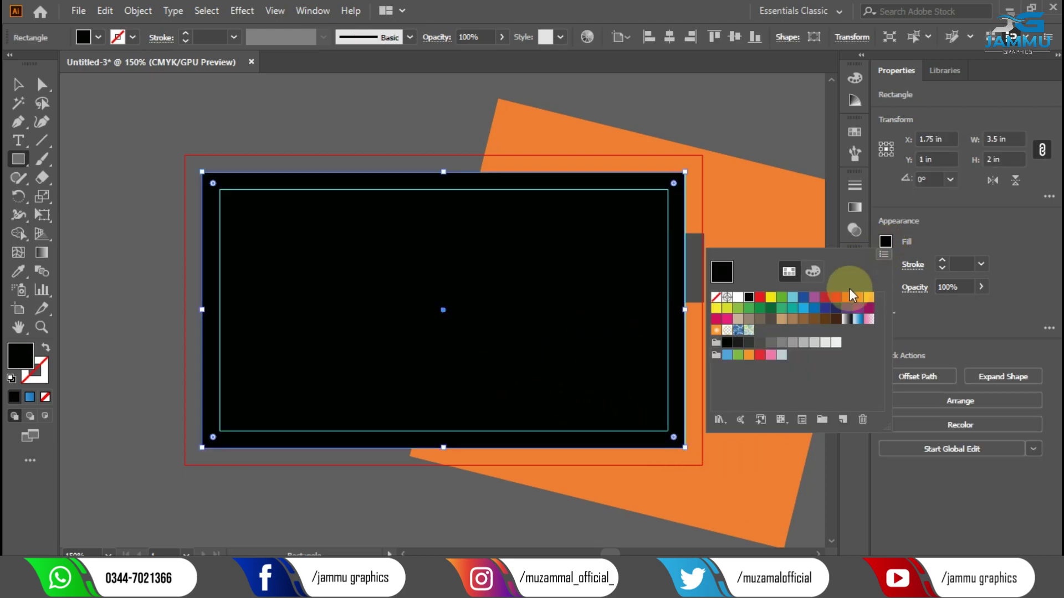
{"action": "left_click", "coordinate": [803, 343]}
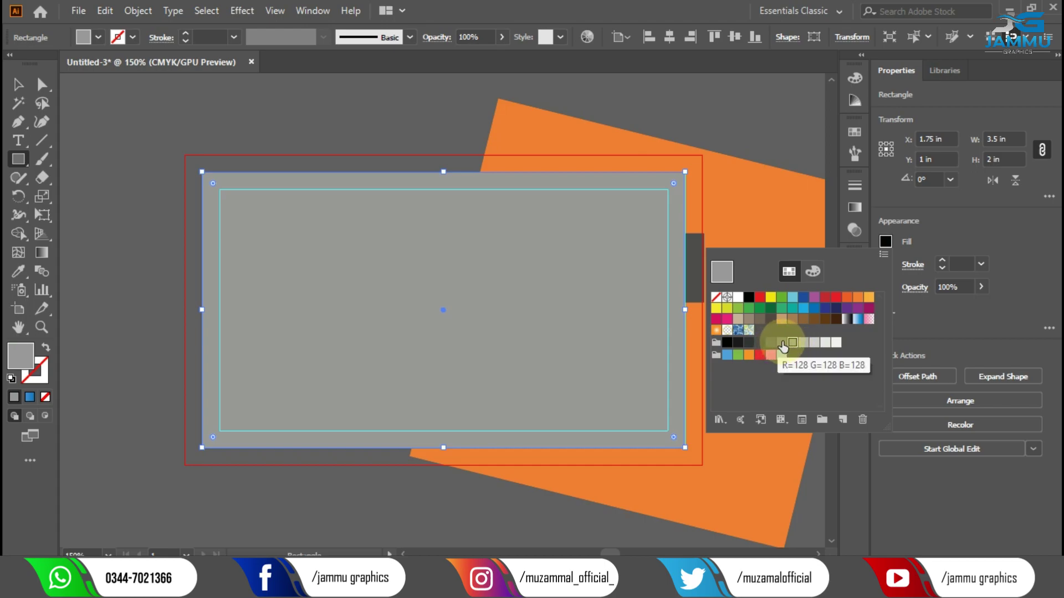
{"action": "left_click", "coordinate": [782, 342]}
{"action": "left_click", "coordinate": [885, 241]}
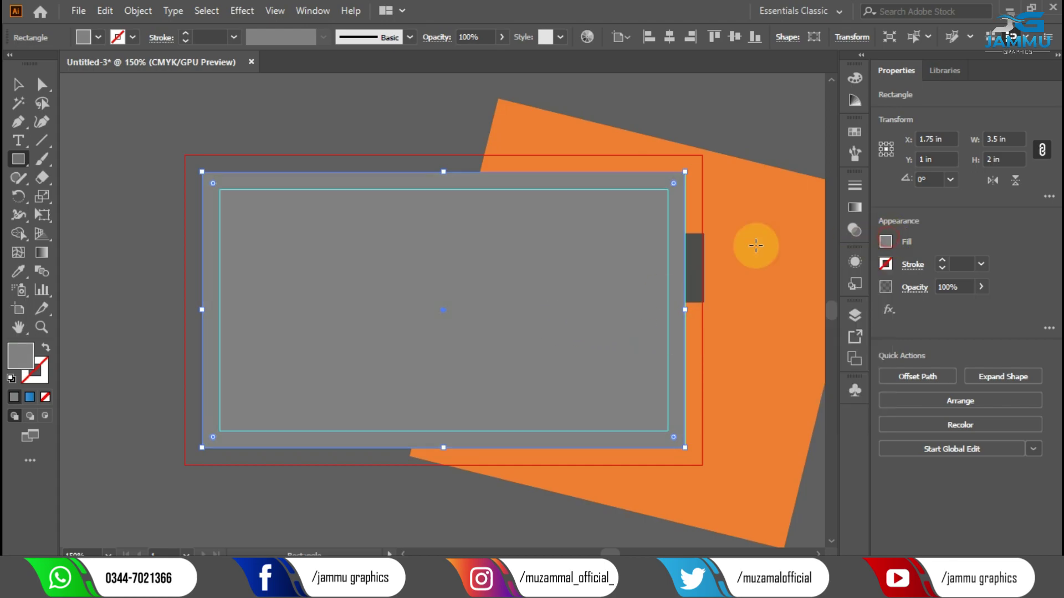
{"action": "right_click", "coordinate": [382, 293]}
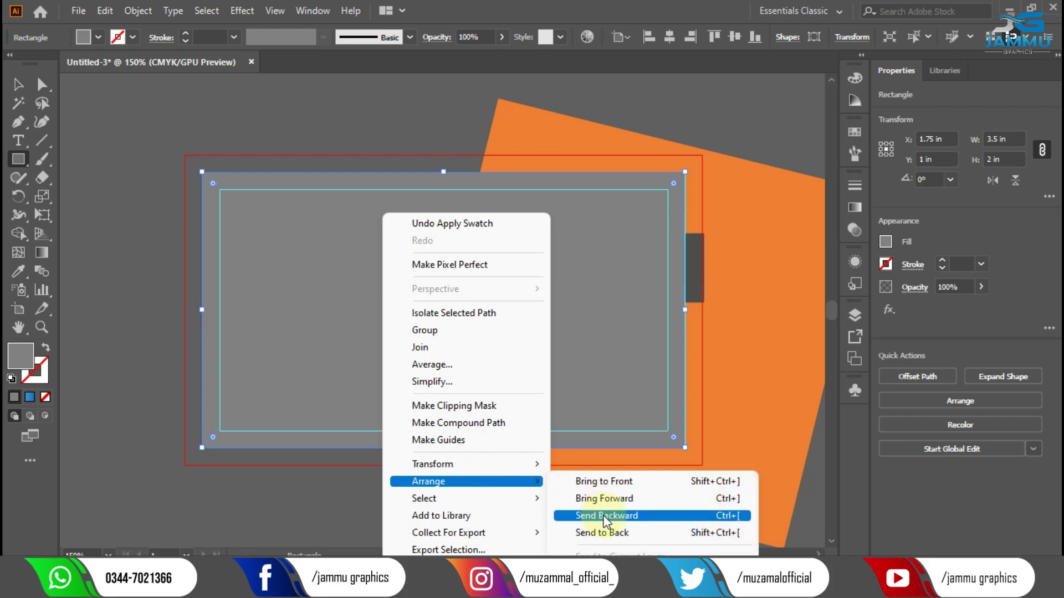
{"action": "left_click", "coordinate": [596, 531]}
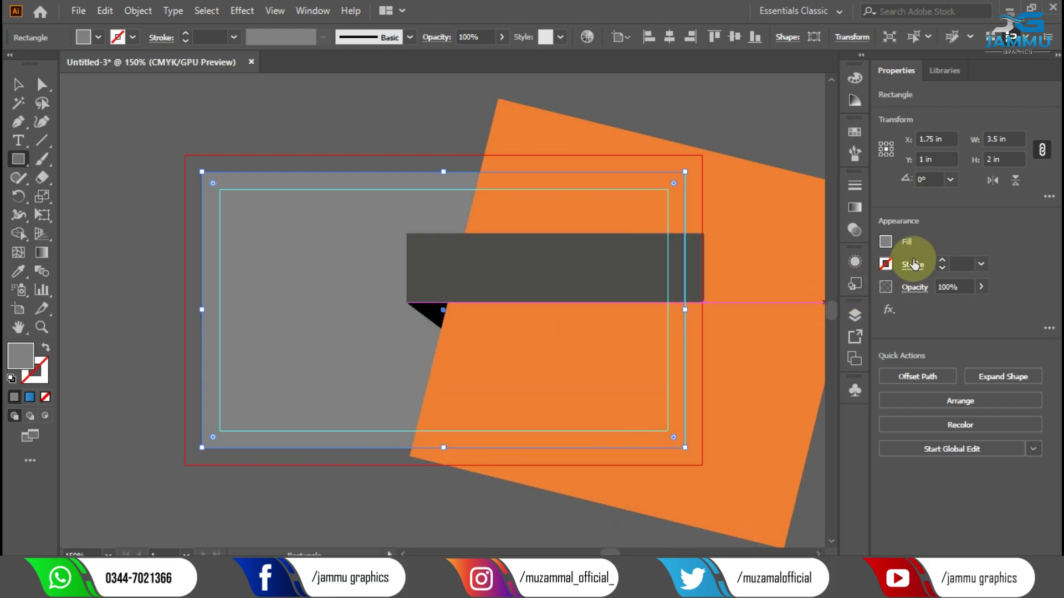
Fine-tune the background rectangle's grey fill shade
{"action": "left_click", "coordinate": [885, 242]}
{"action": "left_click", "coordinate": [770, 343]}
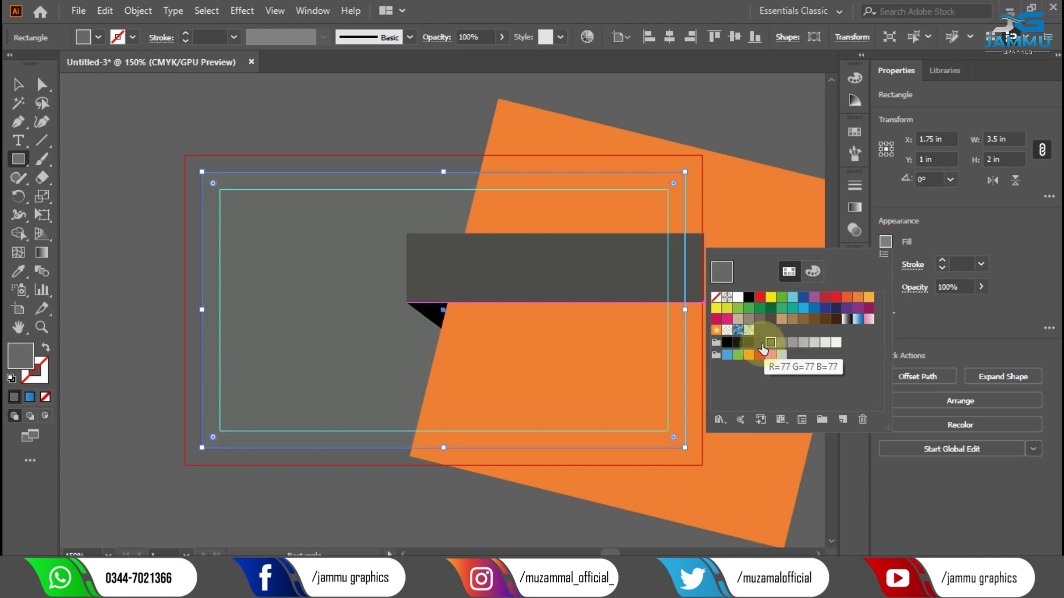
{"action": "left_click", "coordinate": [781, 343]}
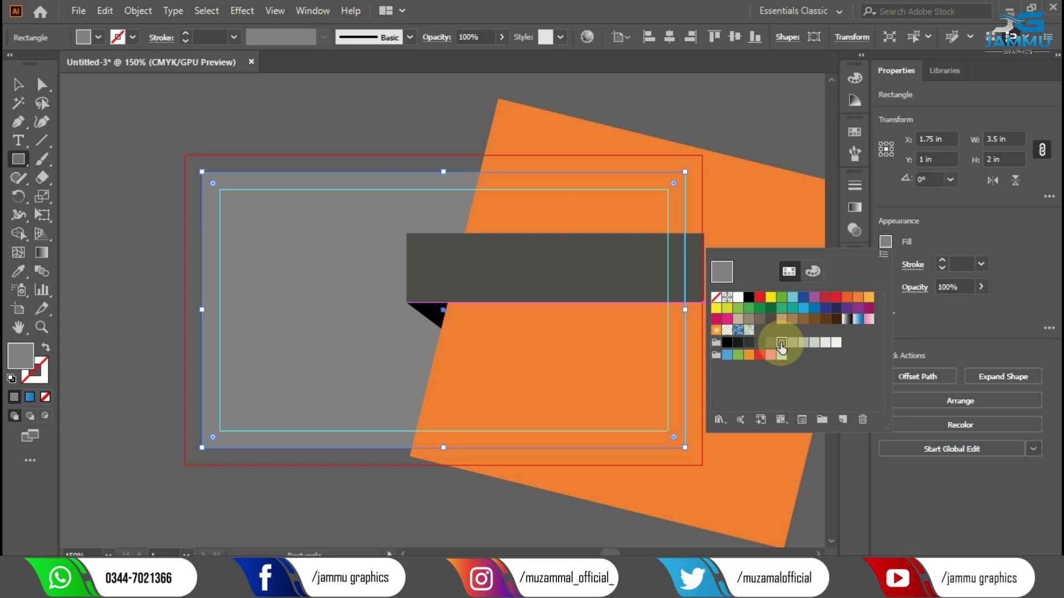
{"action": "left_click", "coordinate": [885, 240]}
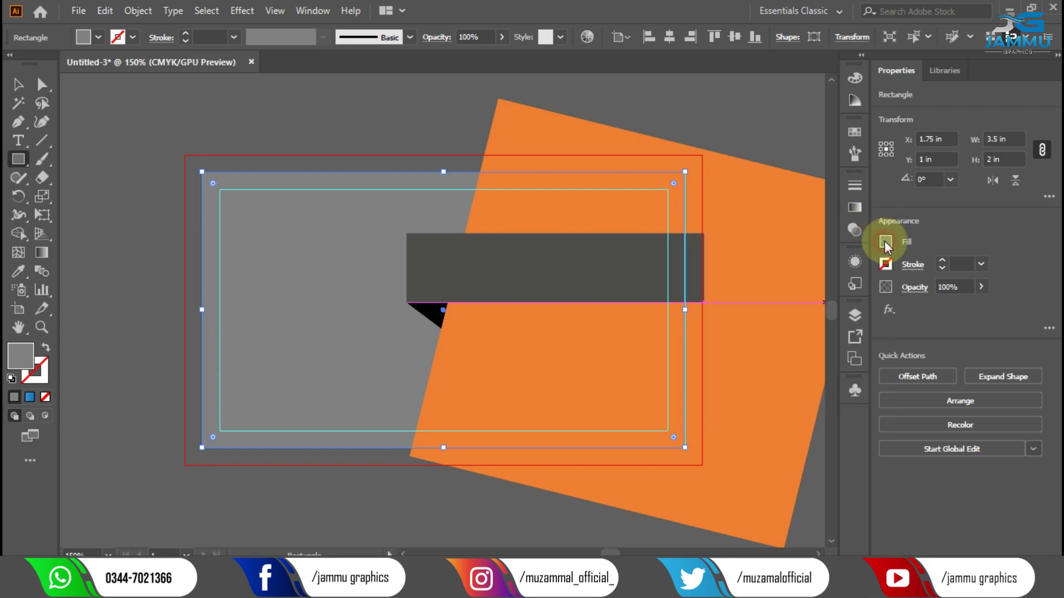
{"action": "left_click", "coordinate": [18, 84]}
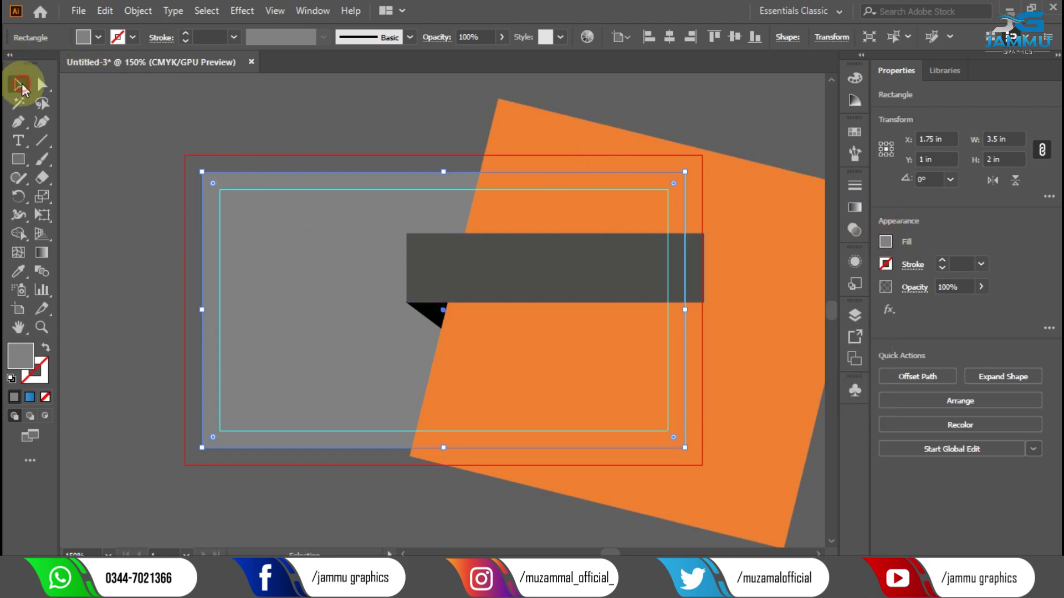
{"action": "left_click", "coordinate": [78, 11]}
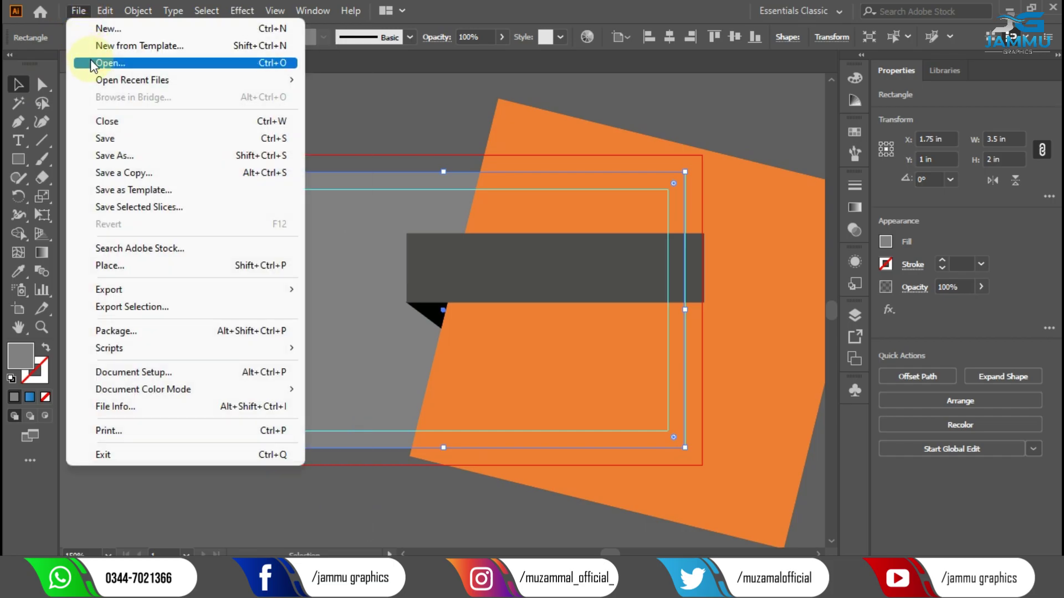
Open the 13972 EPS and drag its dot pattern onto the business card
{"action": "left_click", "coordinate": [94, 64]}
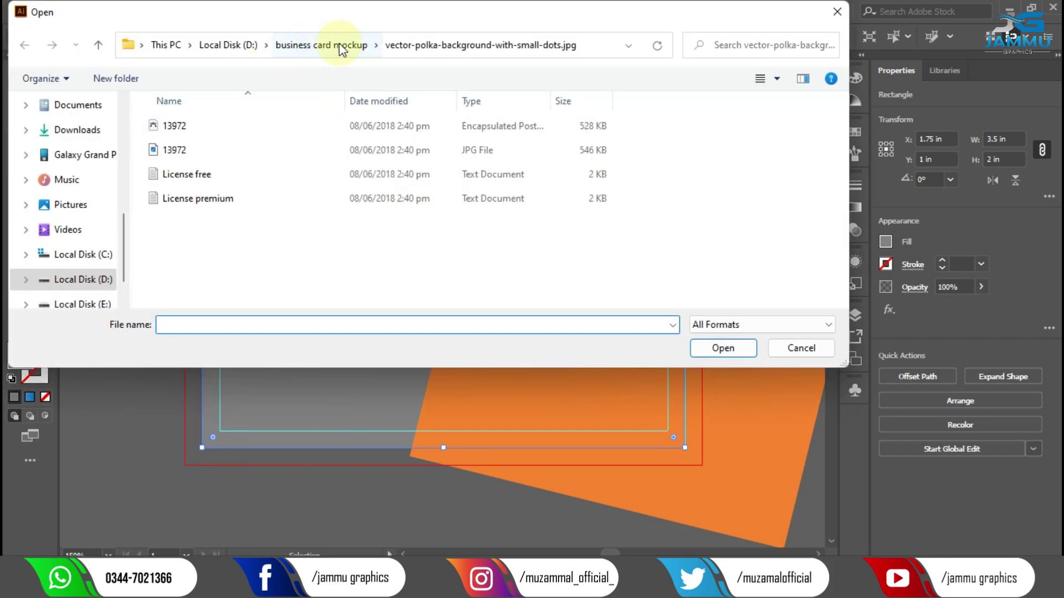
{"action": "left_click", "coordinate": [228, 125]}
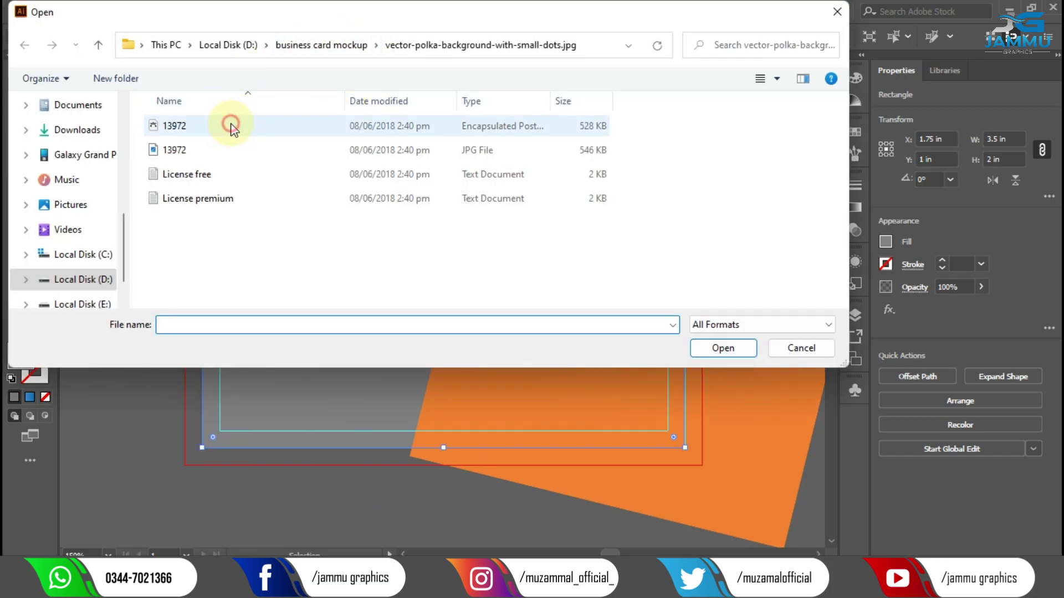
{"action": "left_click", "coordinate": [700, 349]}
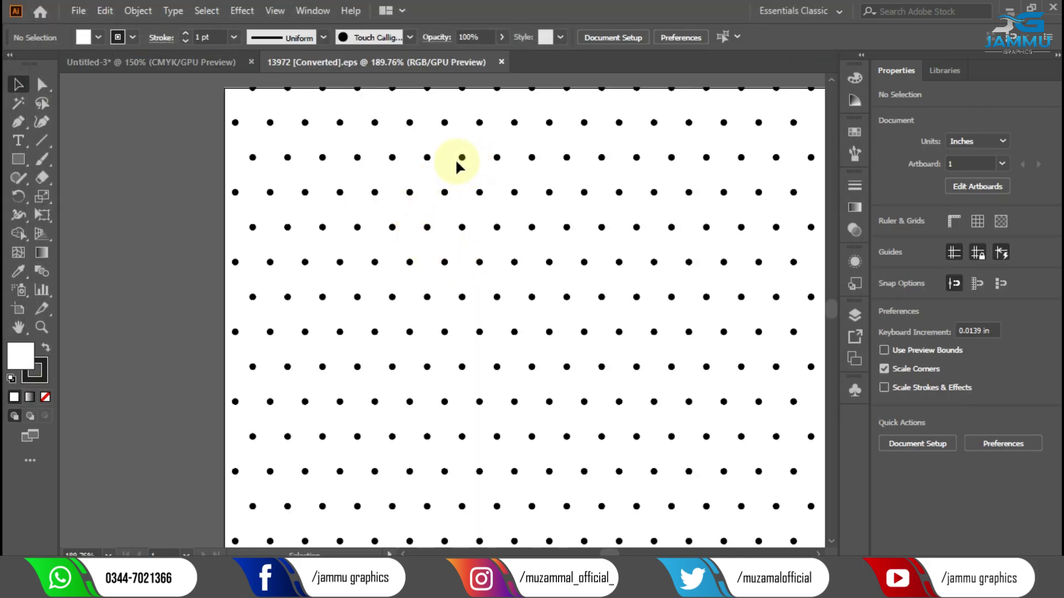
{"action": "left_click", "coordinate": [457, 167]}
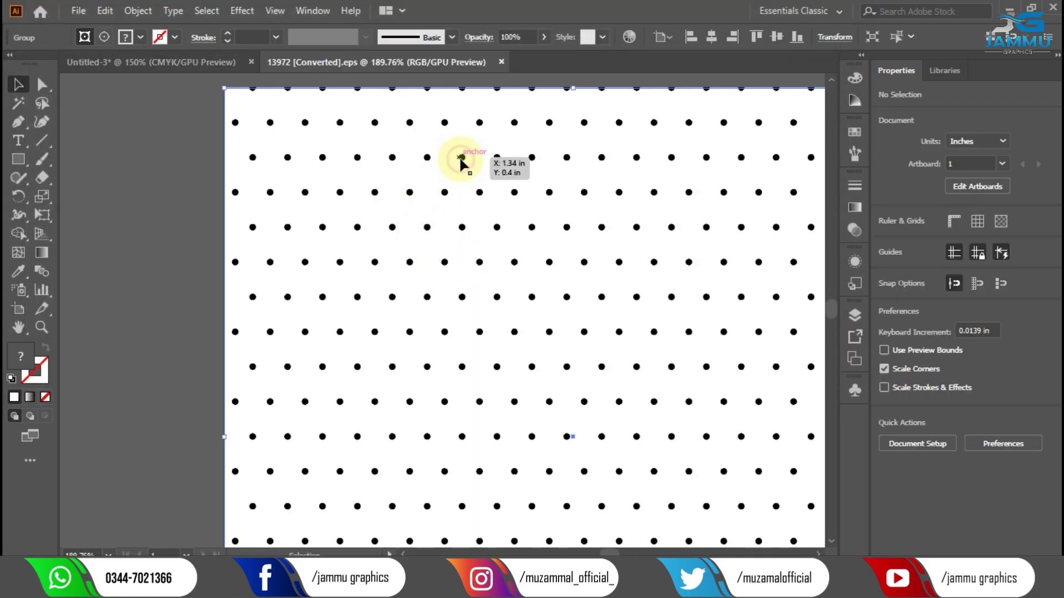
{"action": "left_click", "coordinate": [105, 37]}
{"action": "left_click_drag", "start_coordinate": [340, 157], "coordinate": [189, 55]}
{"action": "left_click_drag", "start_coordinate": [319, 288], "coordinate": [318, 285]}
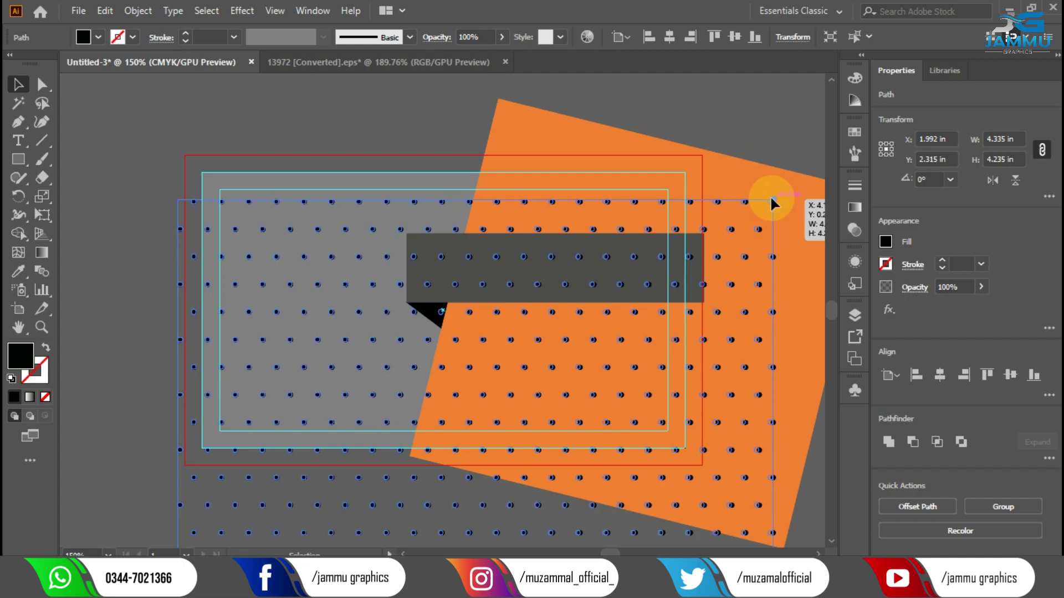
Shrink the dot pattern to about 1.54 × 1.51 in at the card's top-left
{"action": "left_click_drag", "start_coordinate": [774, 200], "coordinate": [582, 340]}
{"action": "key", "text": "a"}
{"action": "key", "text": "v"}
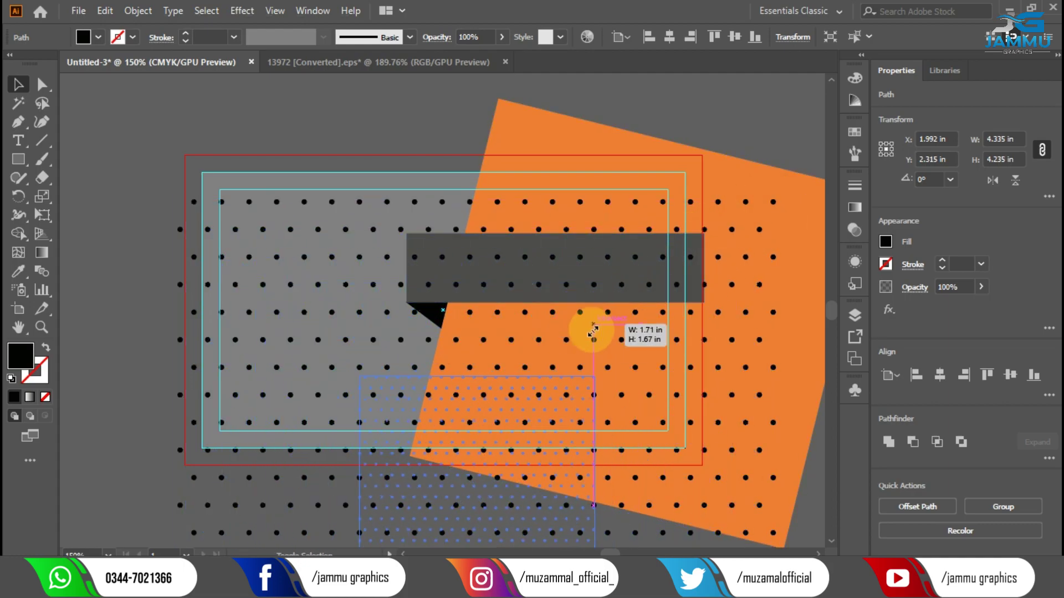
{"action": "mouse_move", "coordinate": [527, 416]}
{"action": "left_mouse_down"}
{"action": "mouse_move", "coordinate": [385, 246]}
{"action": "mouse_move", "coordinate": [366, 207]}
{"action": "left_mouse_up"}
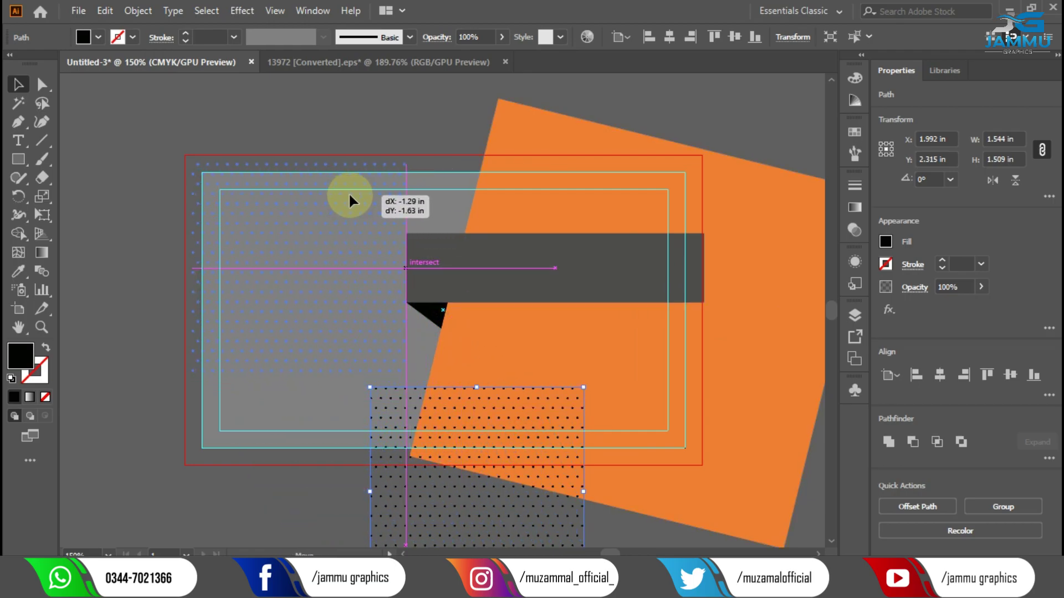
{"action": "left_click_drag", "start_coordinate": [365, 207], "coordinate": [350, 193]}
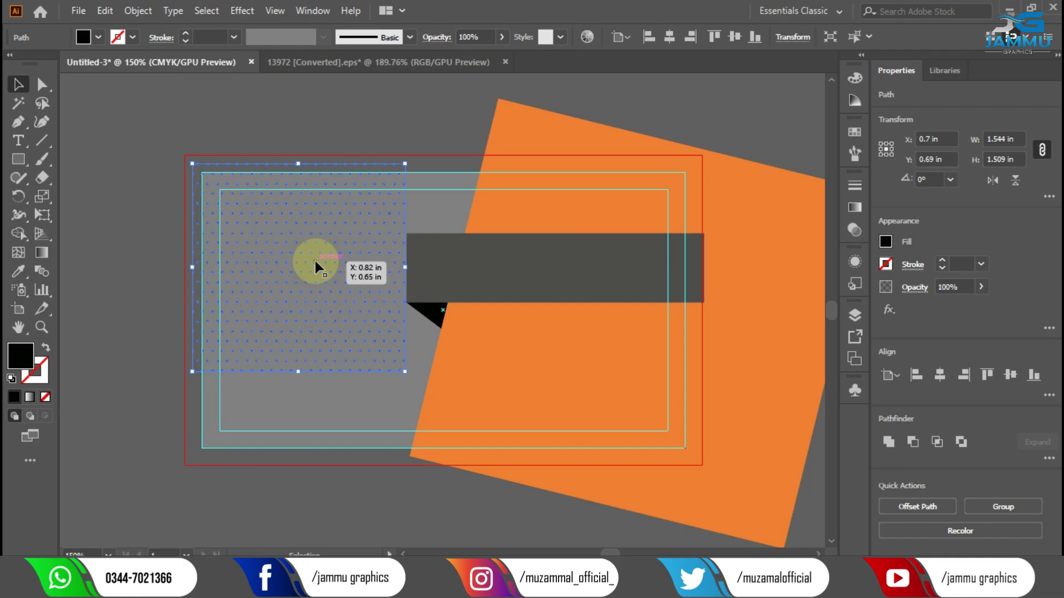
Place a copy of the dot patch directly below the original
{"action": "left_click_drag", "start_coordinate": [315, 263], "coordinate": [316, 477]}
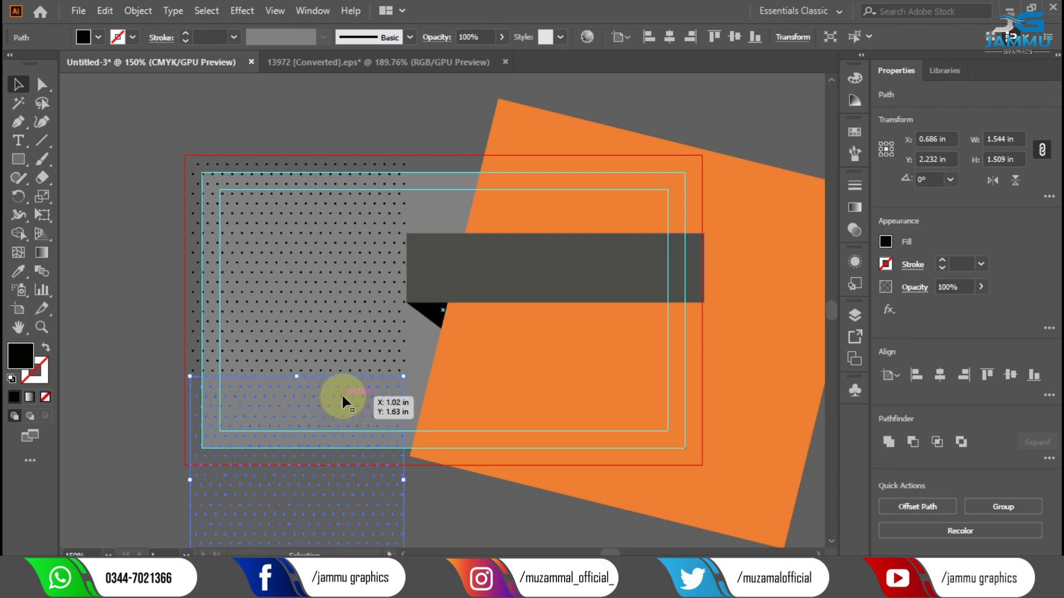
{"action": "left_click", "coordinate": [261, 430], "text": "shift"}
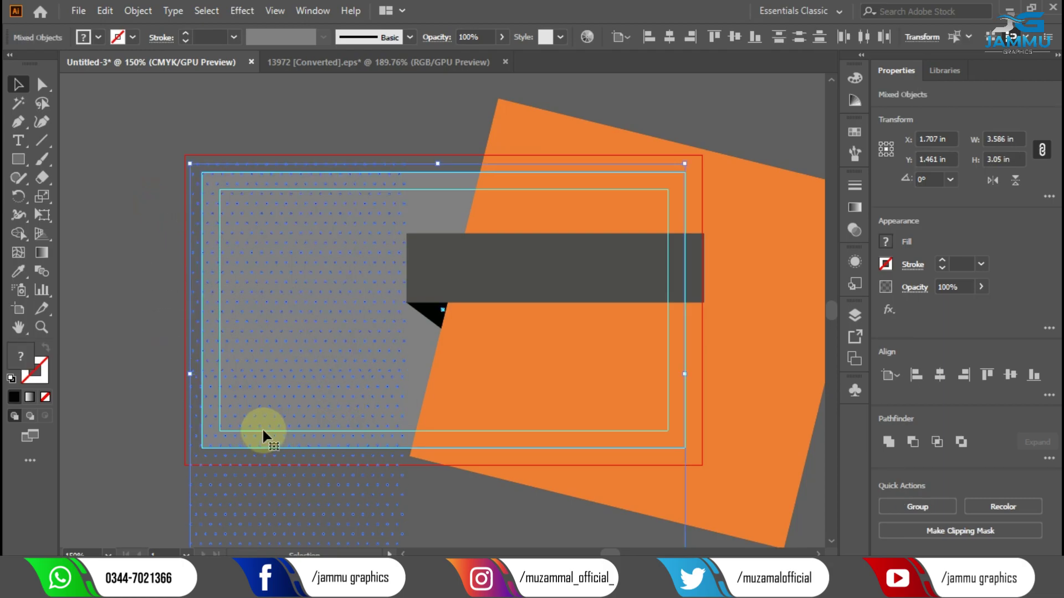
{"action": "left_click", "coordinate": [115, 295]}
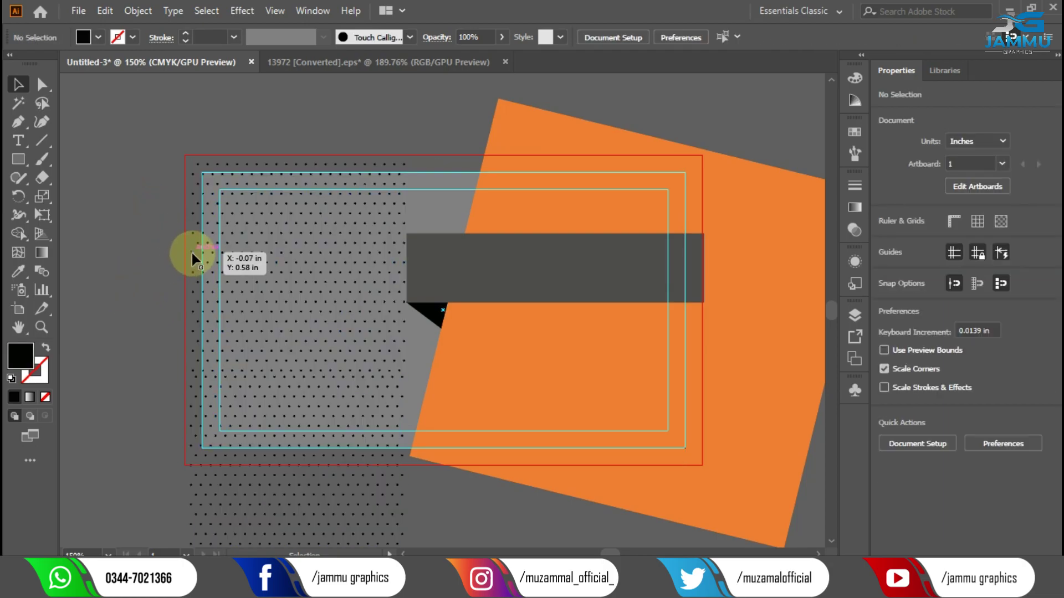
Duplicate the dot column to the right and line it up with the left dot column
{"action": "left_click", "coordinate": [191, 250]}
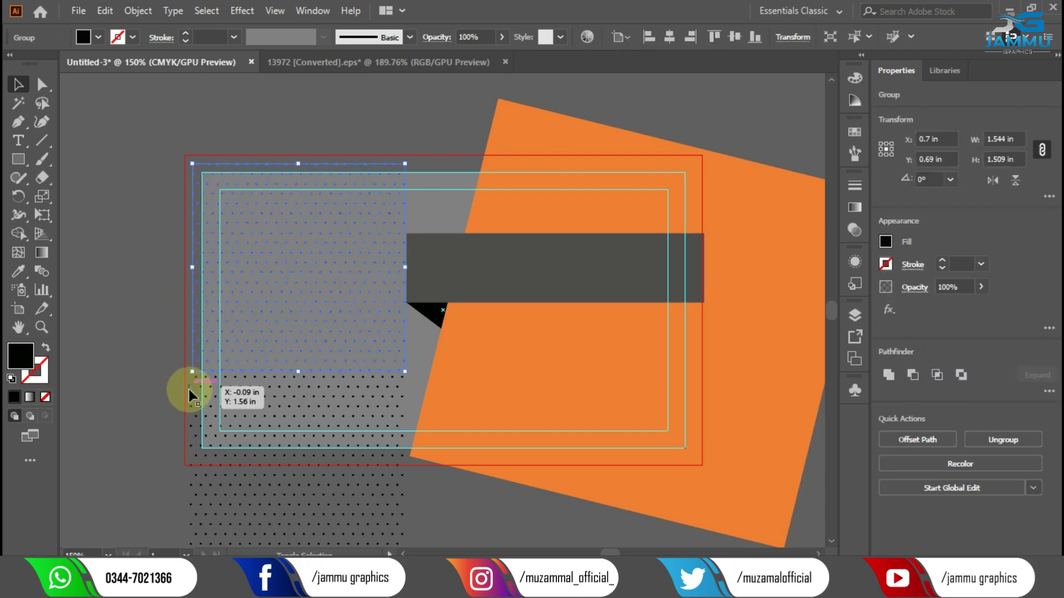
{"action": "left_click", "coordinate": [195, 403], "text": "shift"}
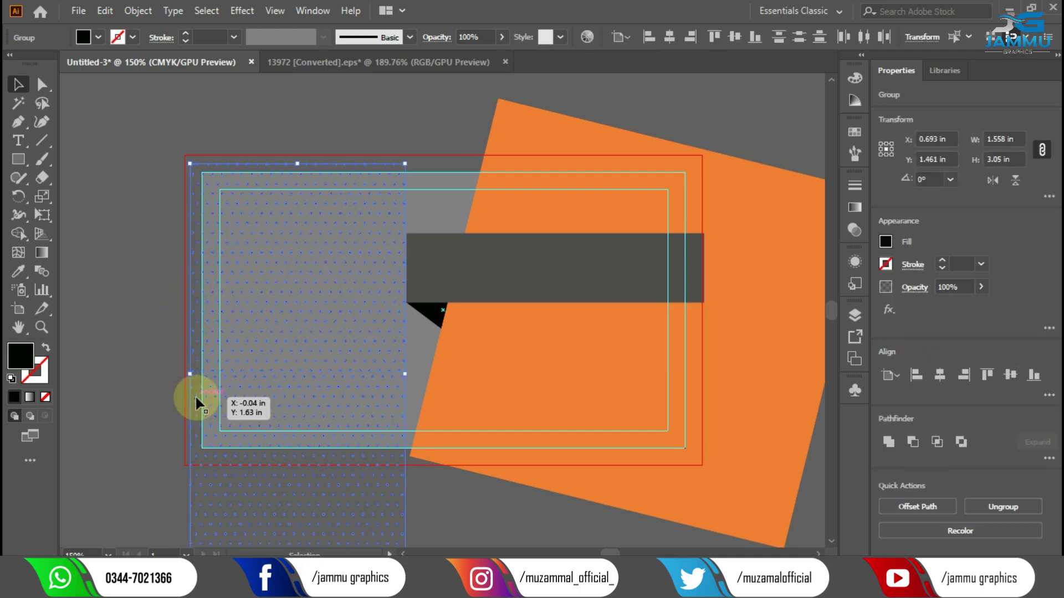
{"action": "left_click_drag", "start_coordinate": [283, 368], "coordinate": [509, 358]}
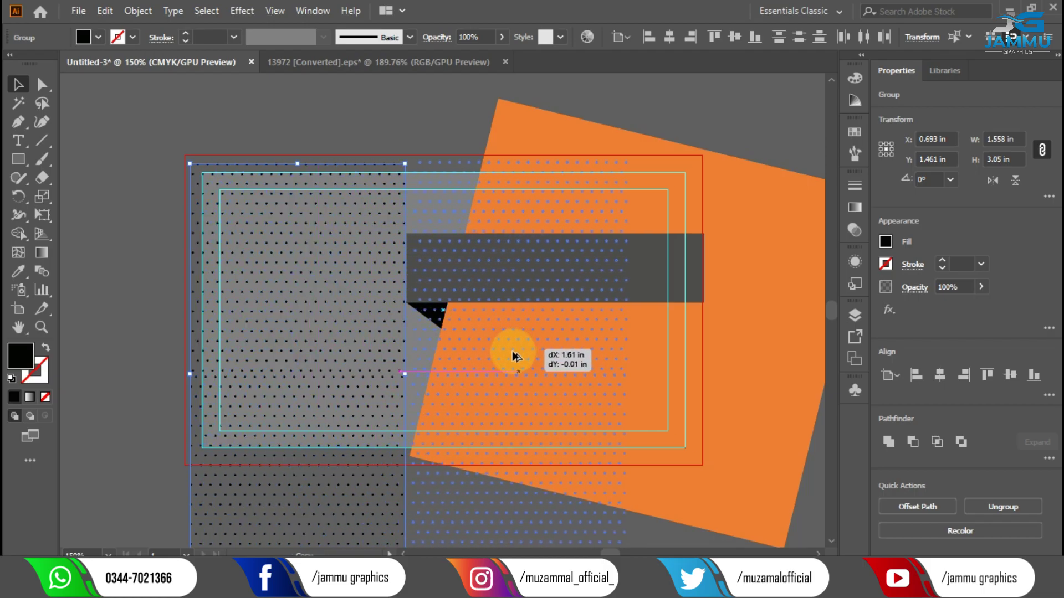
{"action": "left_click_drag", "start_coordinate": [510, 358], "coordinate": [505, 349]}
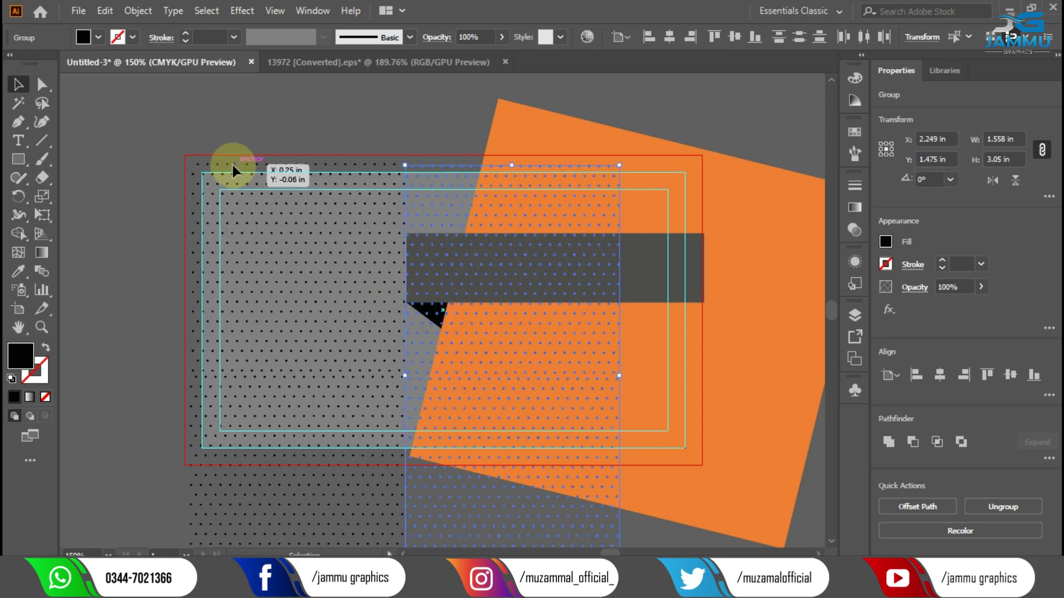
{"action": "left_click", "coordinate": [334, 164], "text": "shift"}
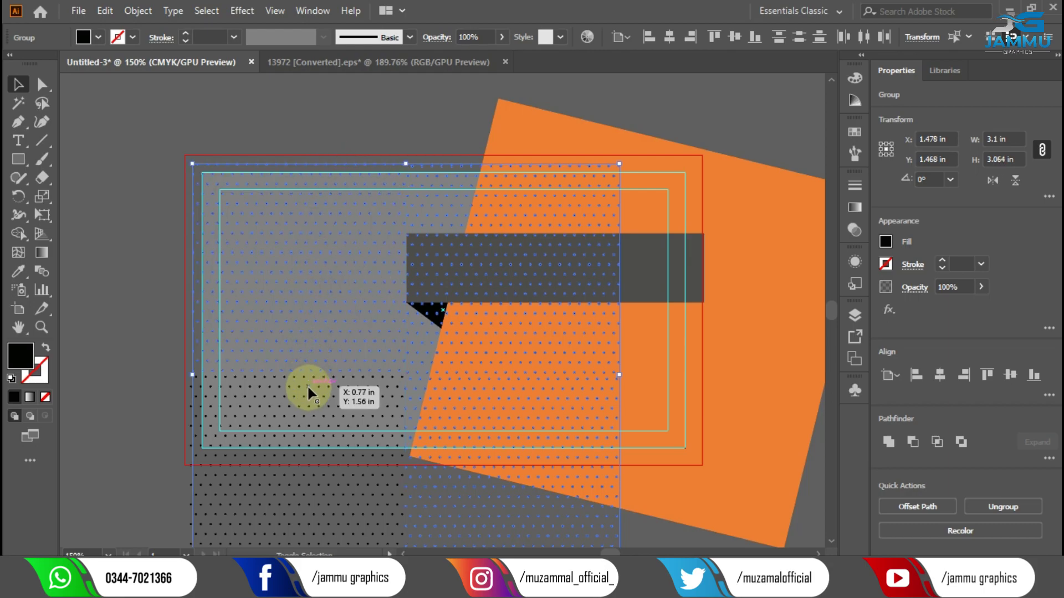
{"action": "left_click_drag", "start_coordinate": [307, 387], "coordinate": [308, 384]}
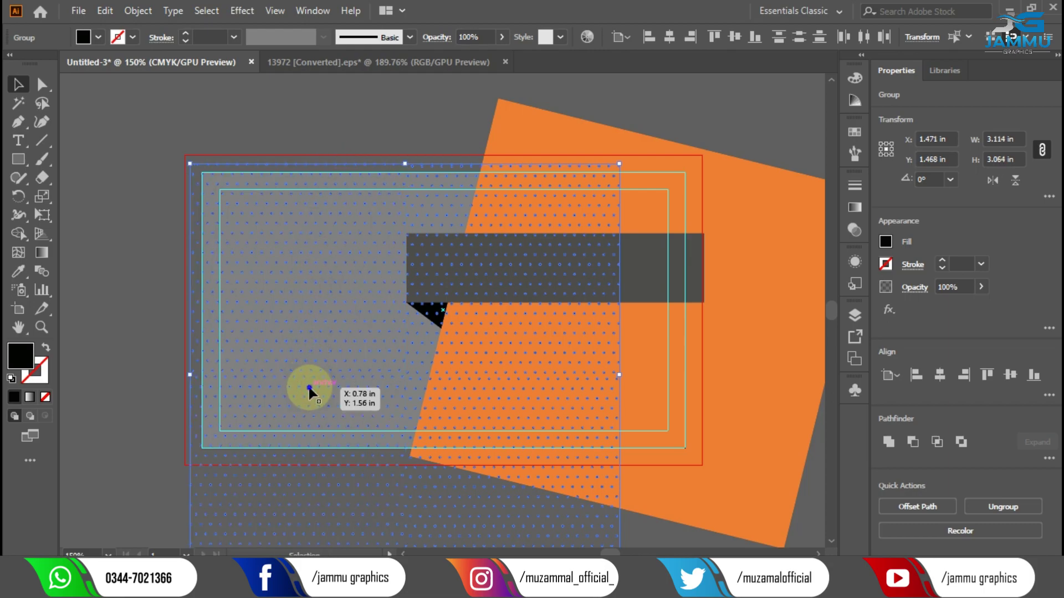
Send the dotted pattern backward repeatedly until it sits behind the gray bar
{"action": "right_click", "coordinate": [308, 385]}
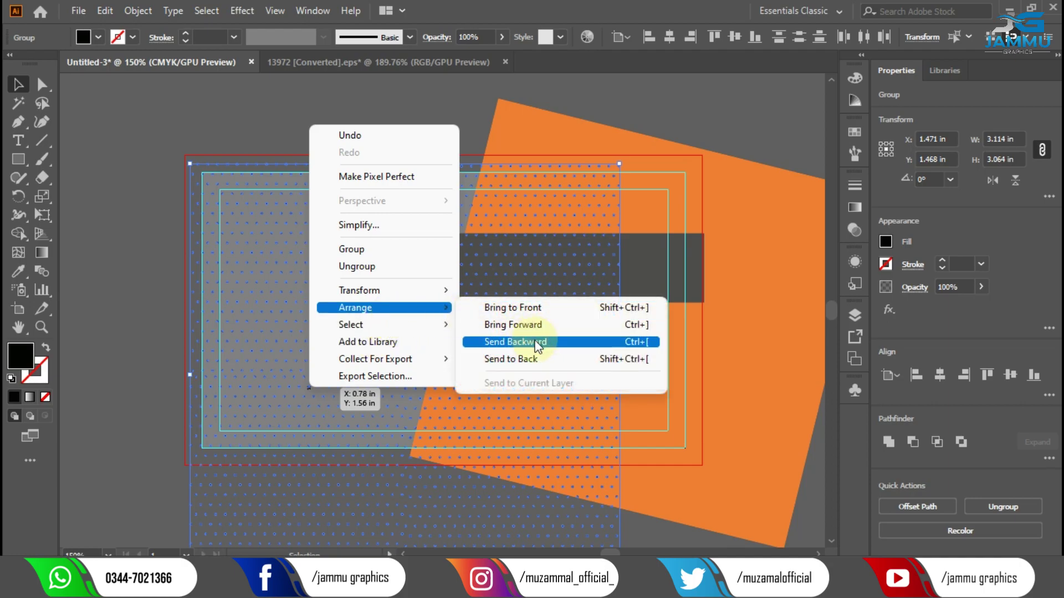
{"action": "left_click", "coordinate": [509, 342]}
{"action": "right_click", "coordinate": [363, 327]}
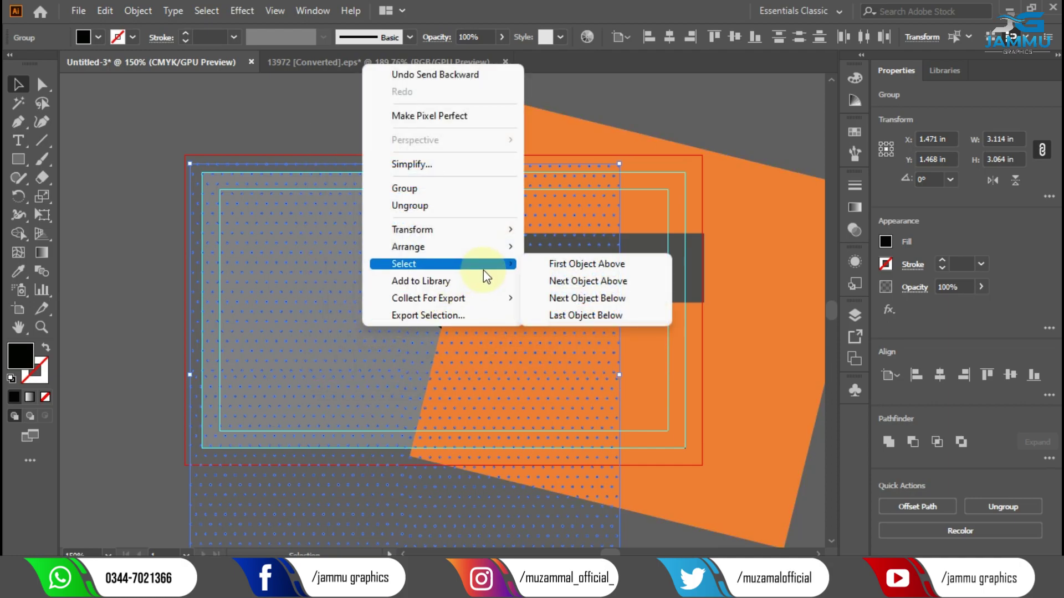
{"action": "mouse_move", "coordinate": [383, 307]}
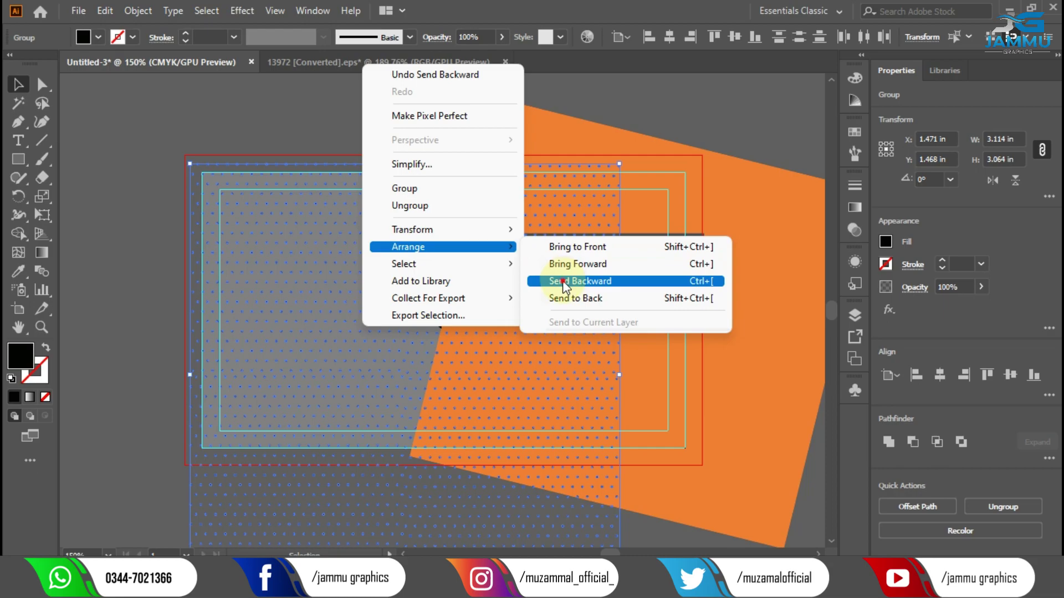
{"action": "left_click", "coordinate": [563, 281]}
{"action": "right_click", "coordinate": [277, 366]}
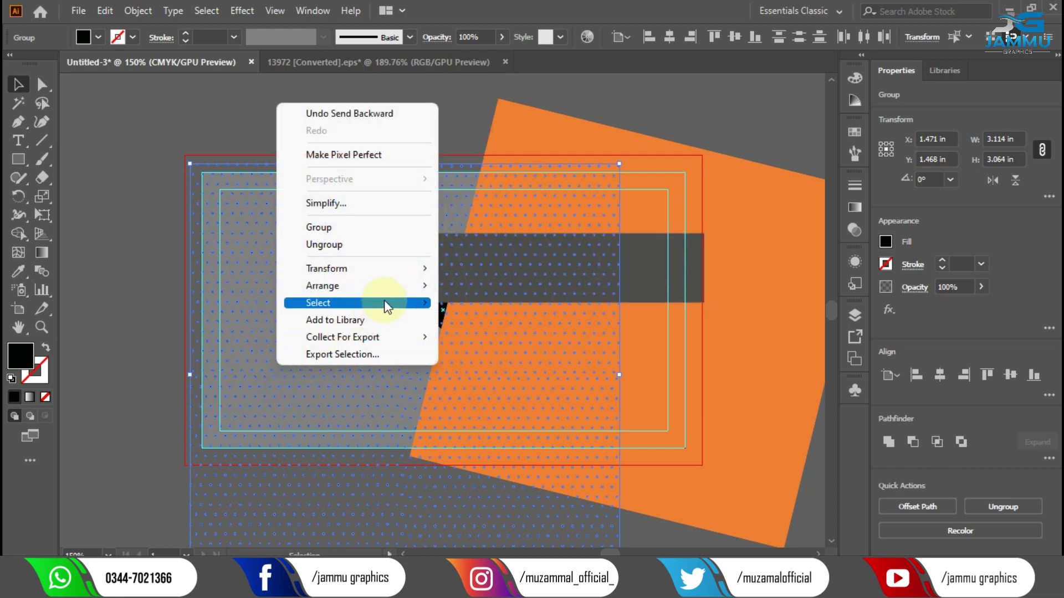
{"action": "left_click", "coordinate": [474, 320]}
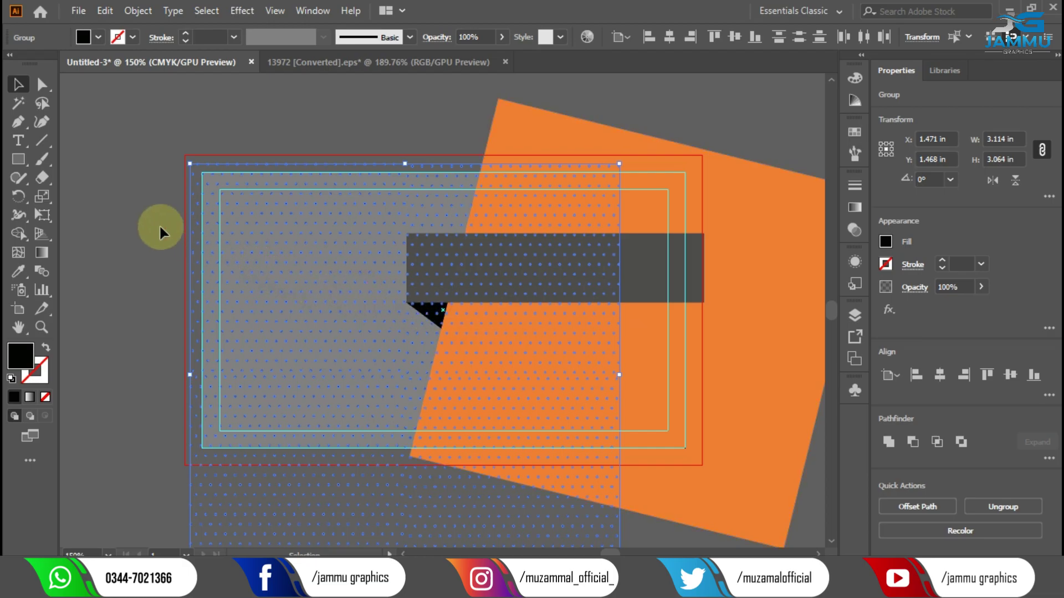
{"action": "right_click", "coordinate": [278, 248]}
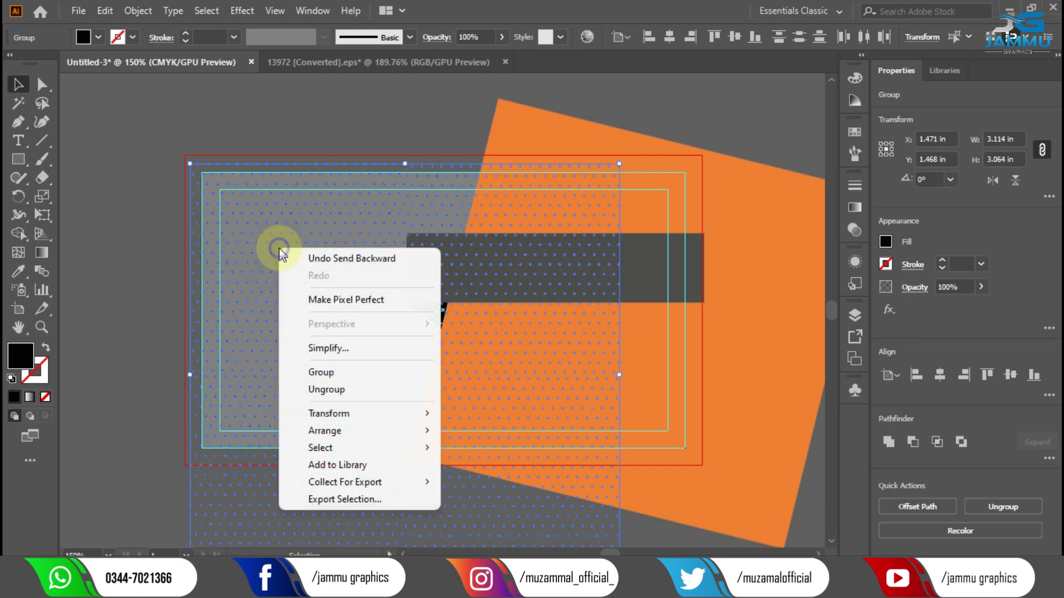
{"action": "mouse_move", "coordinate": [357, 430]}
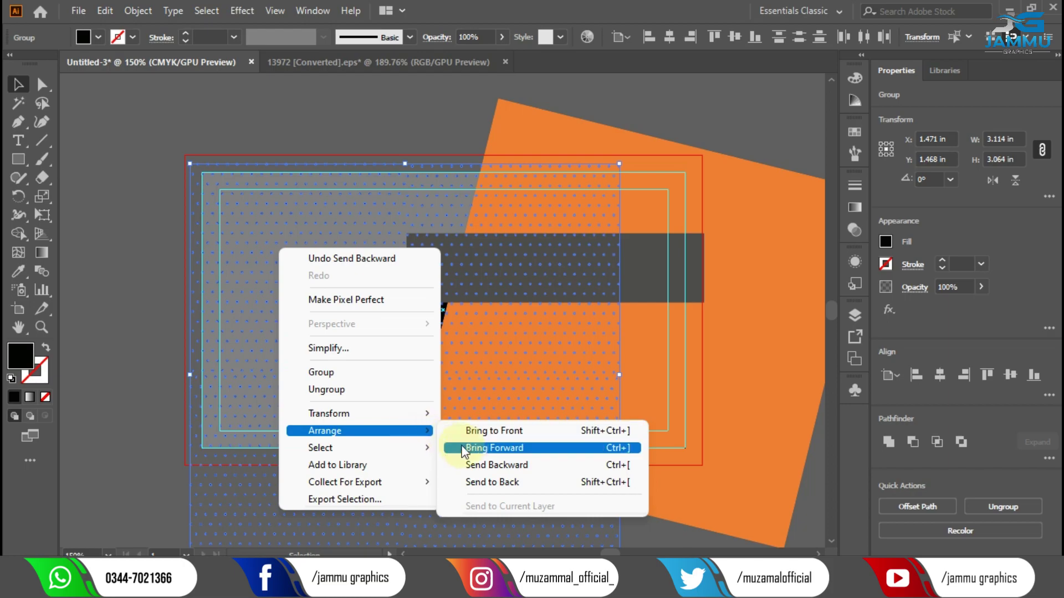
{"action": "left_click", "coordinate": [473, 448]}
{"action": "left_click", "coordinate": [118, 298]}
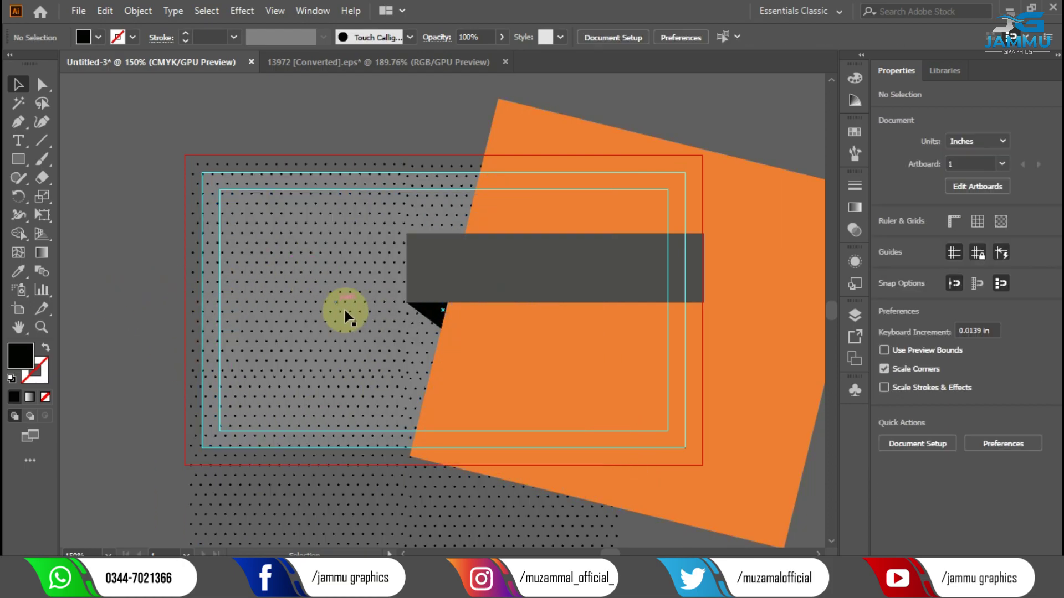
Scale both dot groups to about 2.3 in square and place them over the card's left half
{"action": "left_click", "coordinate": [324, 280]}
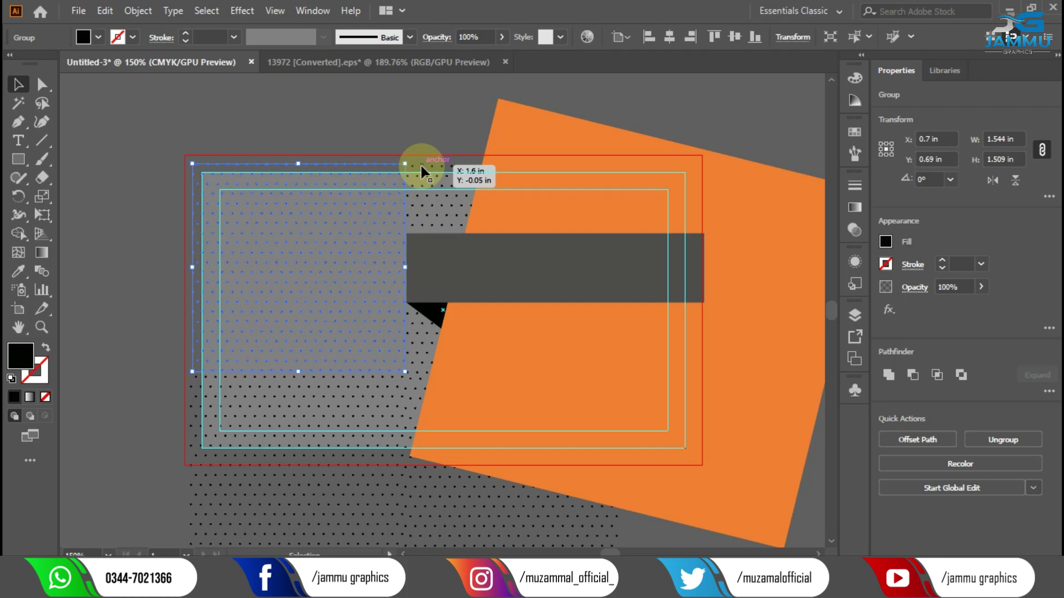
{"action": "left_click_drag", "start_coordinate": [421, 164], "coordinate": [619, 164]}
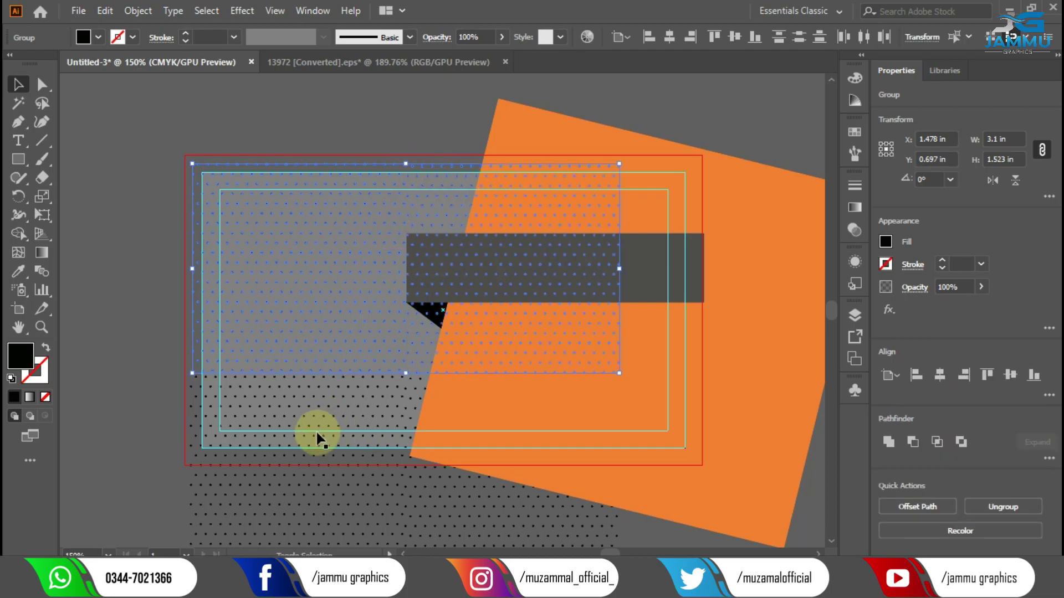
{"action": "left_click", "coordinate": [315, 415], "text": "shift"}
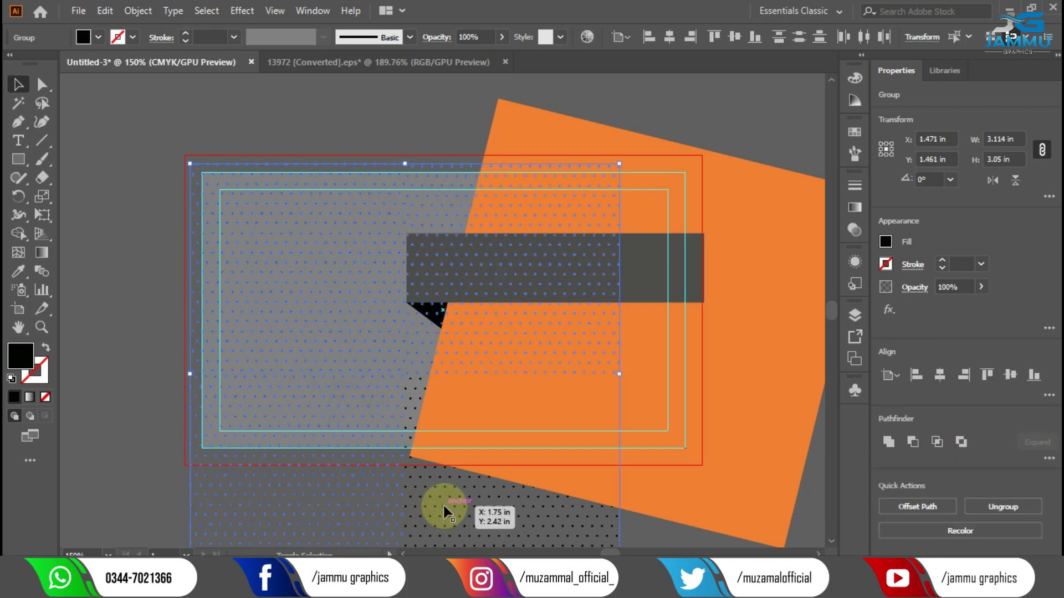
{"action": "left_click", "coordinate": [445, 507], "text": "shift"}
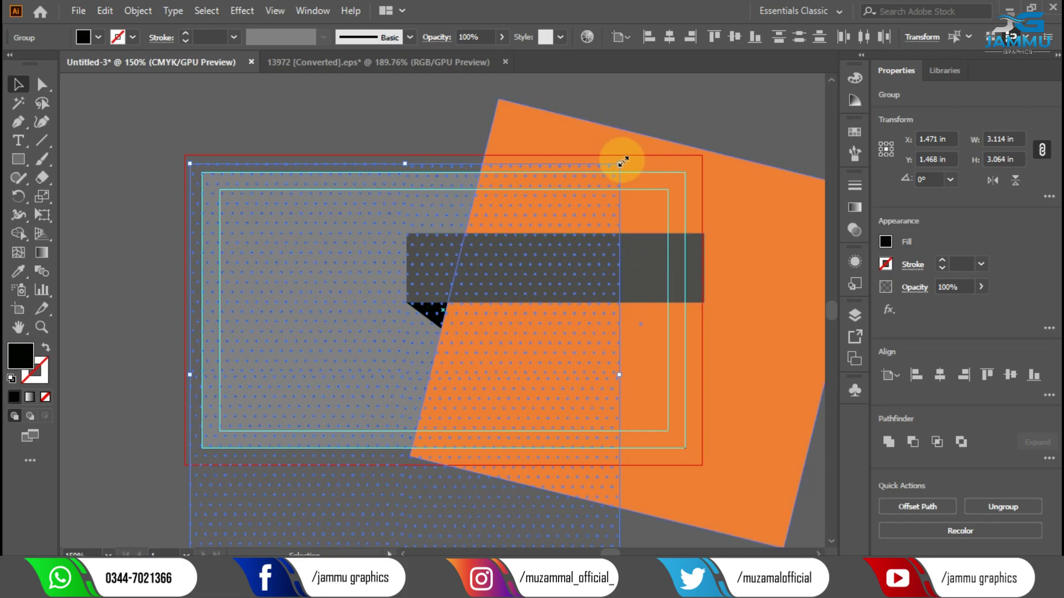
{"action": "left_click_drag", "start_coordinate": [623, 161], "coordinate": [567, 181]}
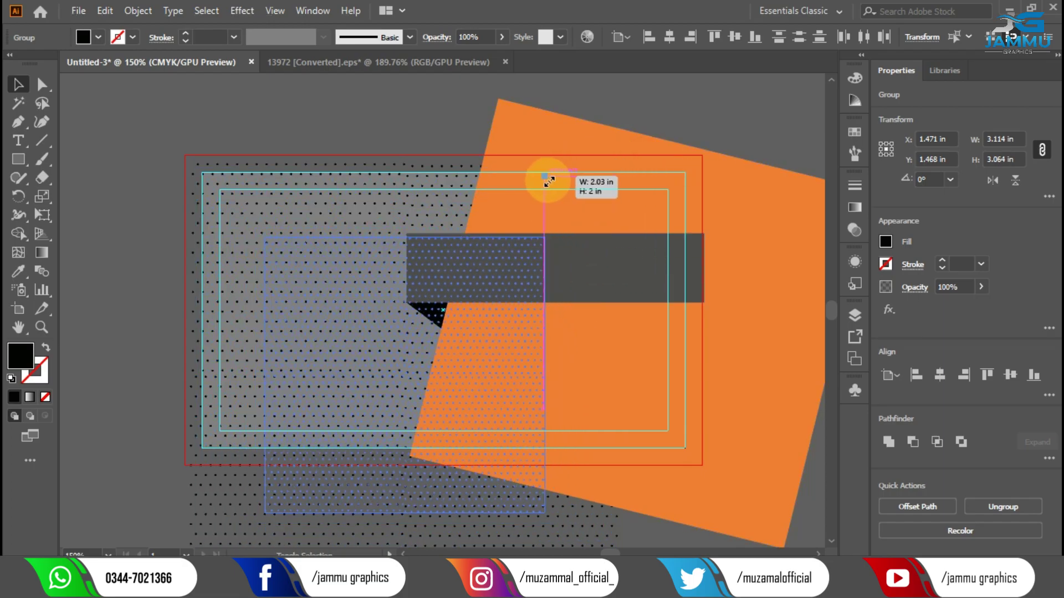
{"action": "left_click_drag", "start_coordinate": [377, 321], "coordinate": [318, 256]}
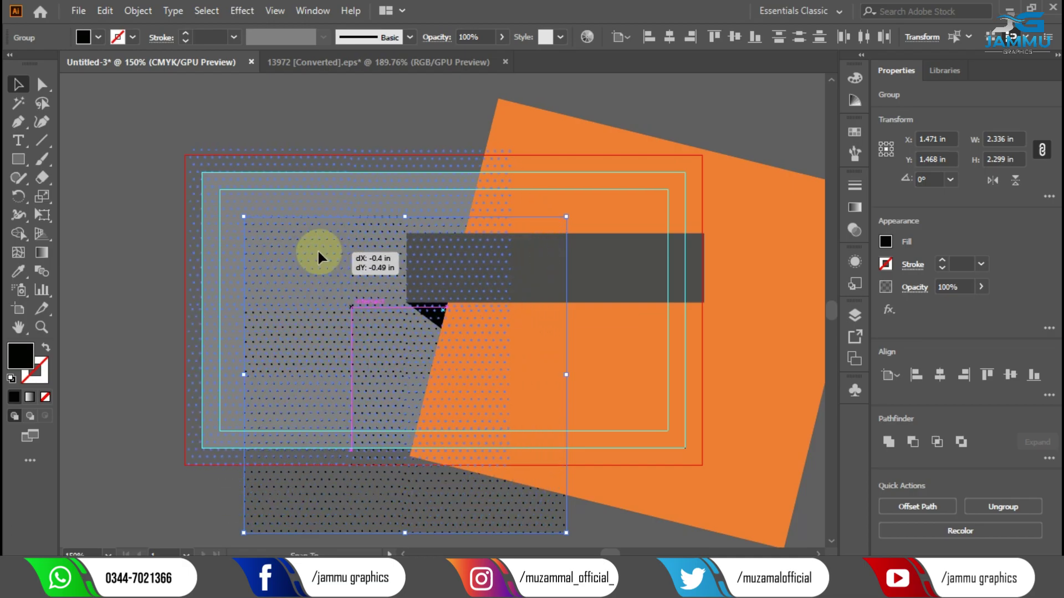
{"action": "left_click_drag", "start_coordinate": [319, 254], "coordinate": [318, 252]}
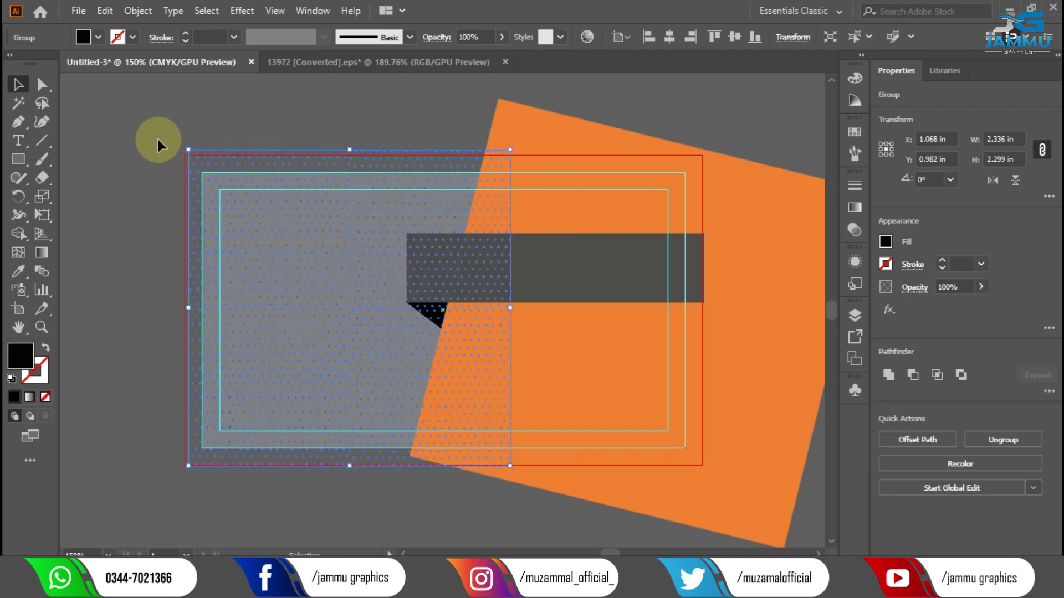
{"action": "left_click", "coordinate": [108, 140]}
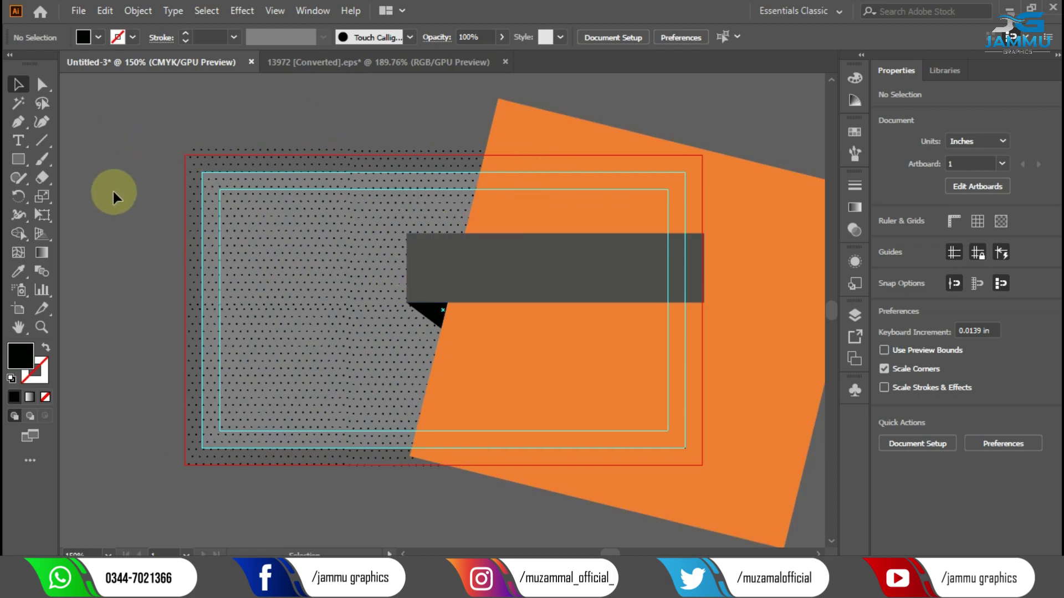
Add the text 'JAMMU GRAPHICS' on the gray bar
{"action": "left_click", "coordinate": [25, 143]}
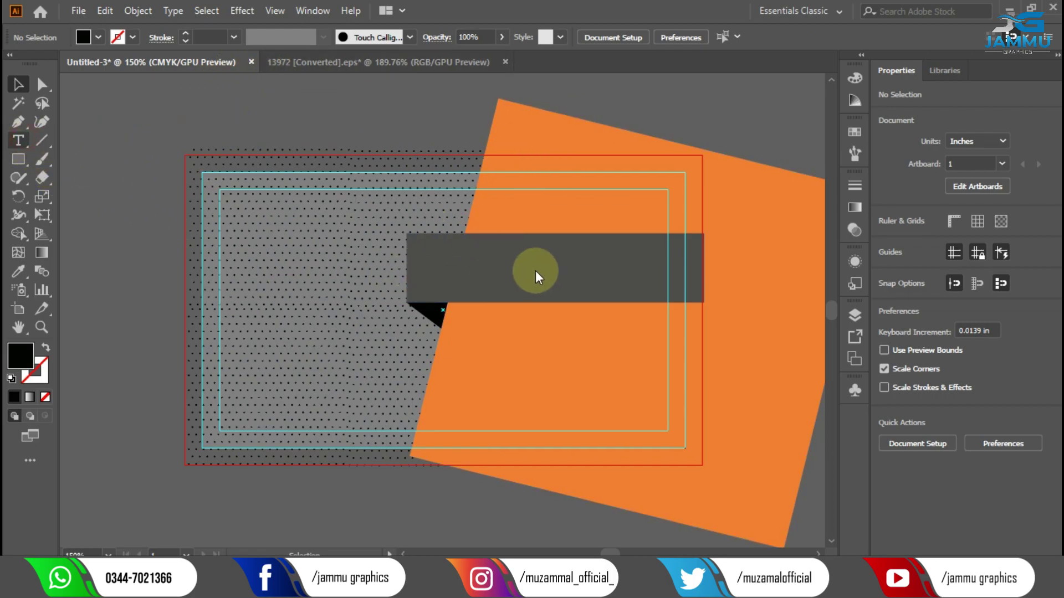
{"action": "left_click", "coordinate": [444, 258]}
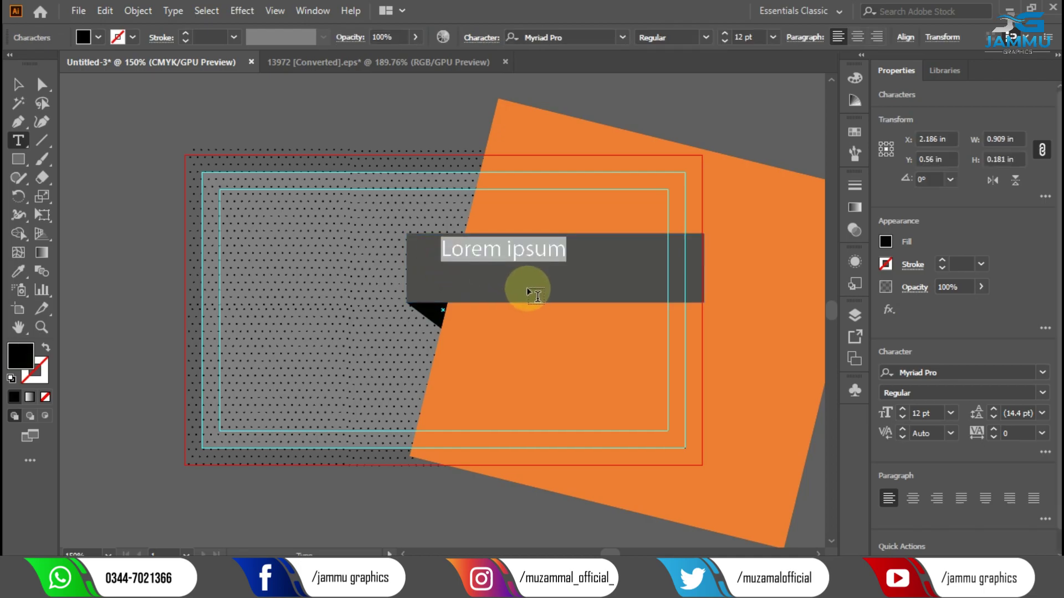
{"action": "key", "text": "BackSpace"}
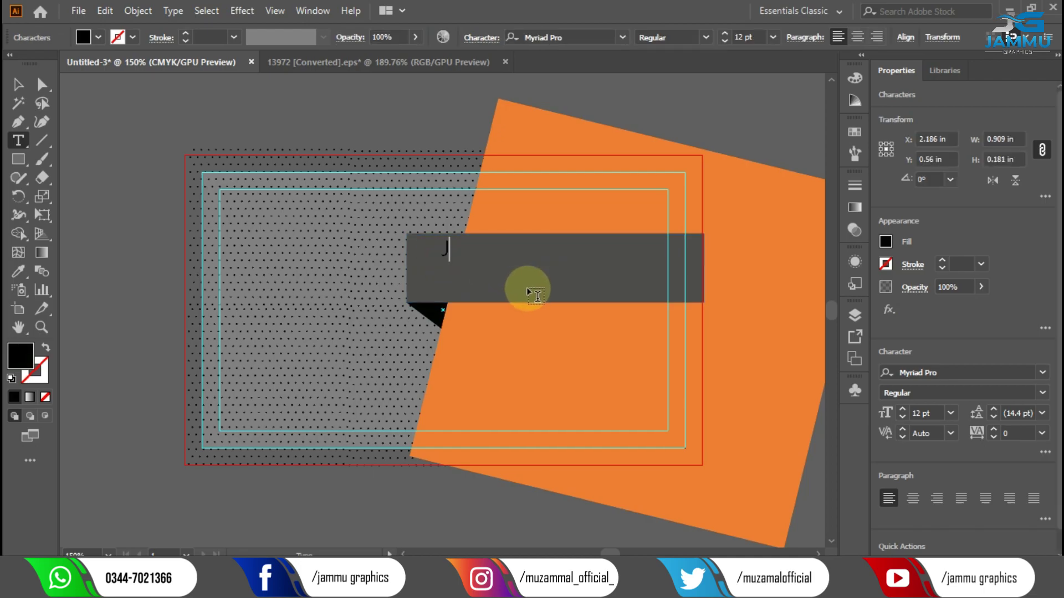
{"action": "type", "text": "JAMMU GR"}
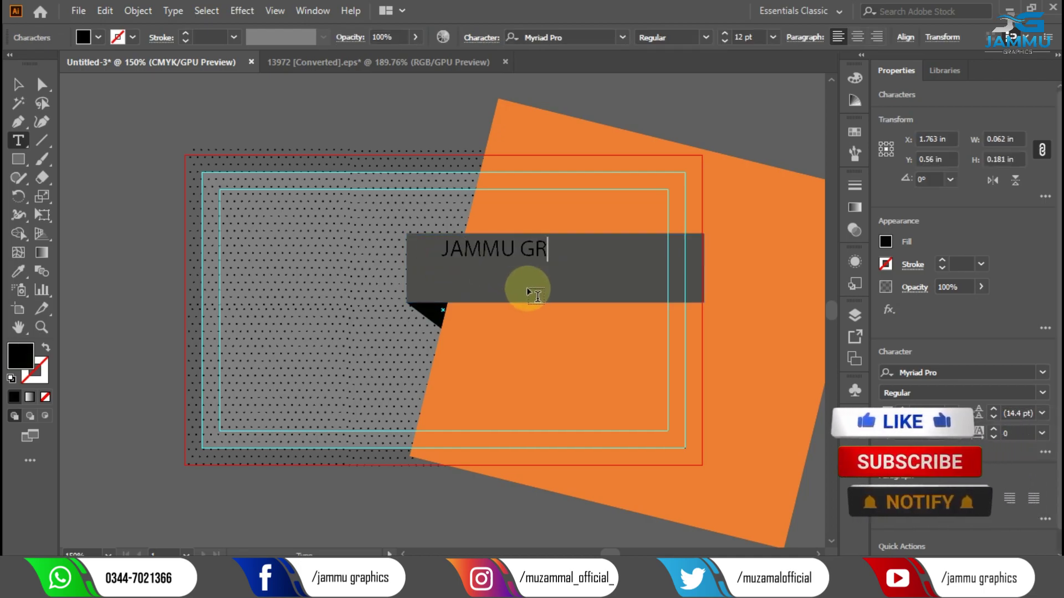
{"action": "type", "text": "APHICS"}
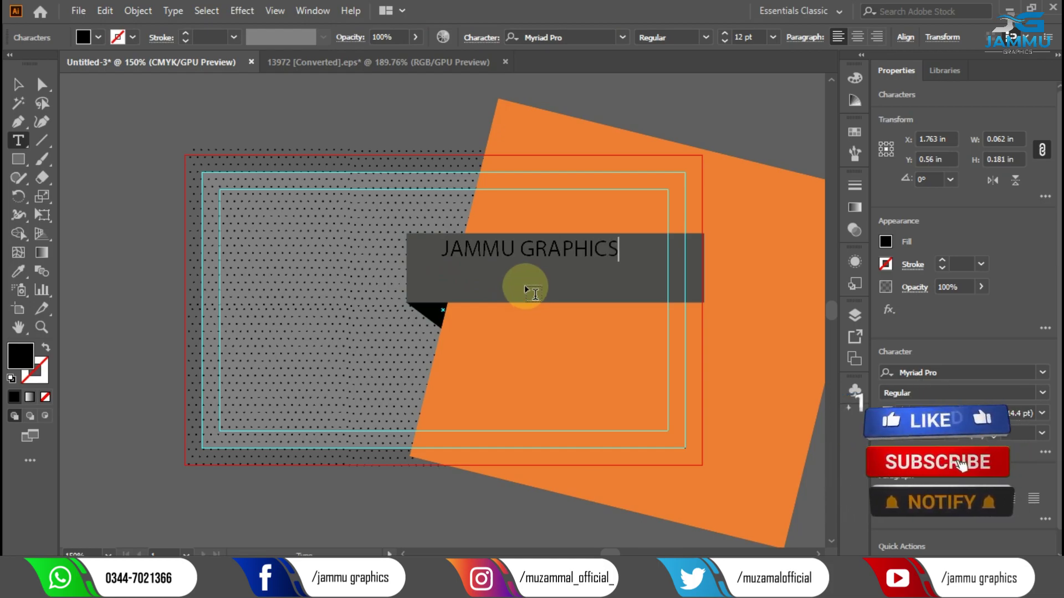
Move the title to the card's upper left and browse typefaces in the font list
{"action": "left_click", "coordinate": [18, 87]}
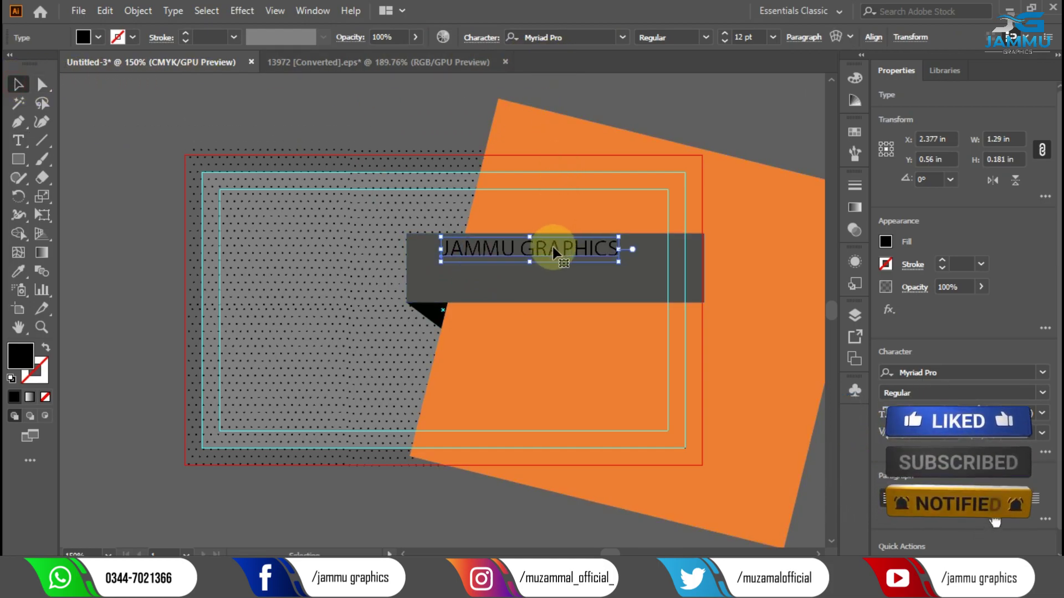
{"action": "left_click_drag", "start_coordinate": [551, 245], "coordinate": [219, 242]}
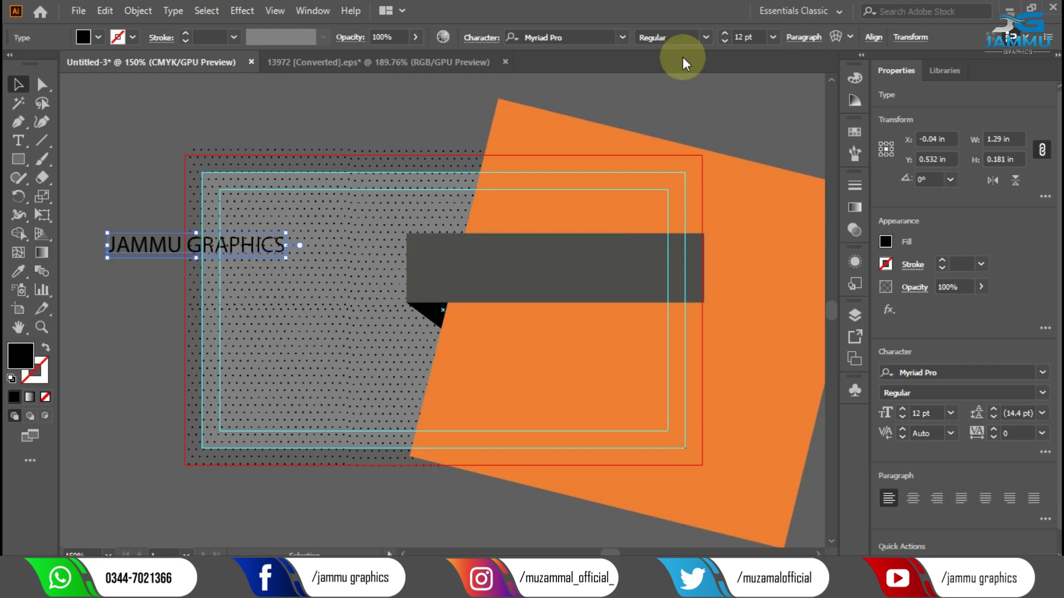
{"action": "left_click", "coordinate": [622, 37]}
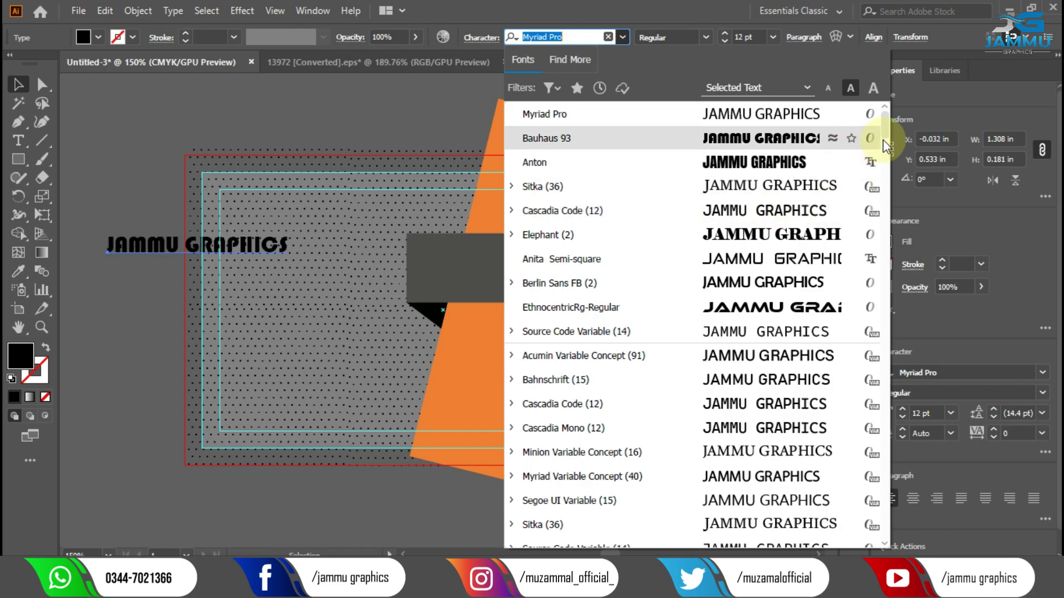
{"action": "left_click_drag", "start_coordinate": [889, 135], "coordinate": [889, 158]}
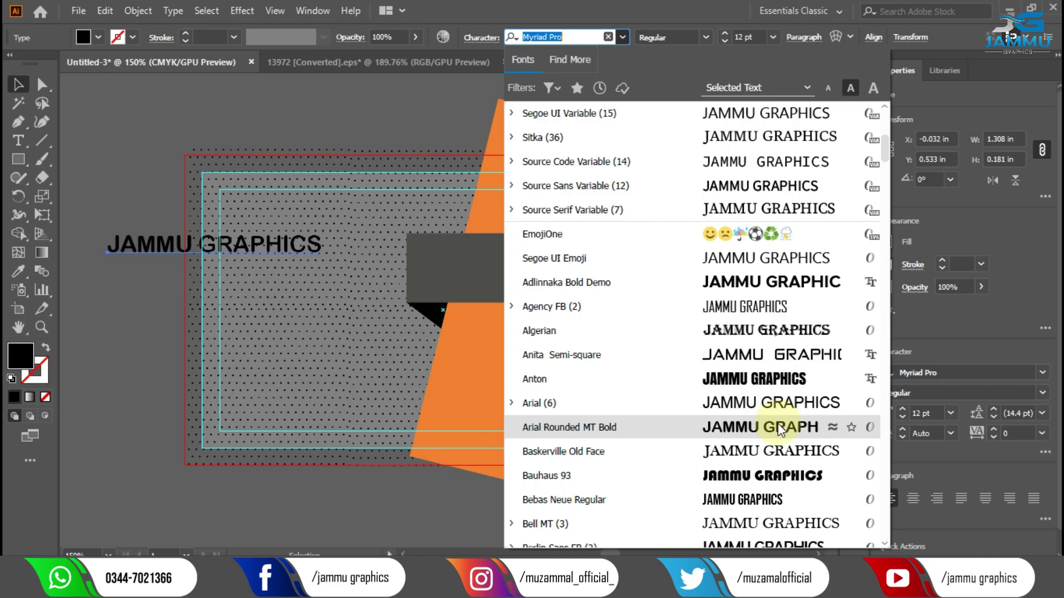
Set the title in Bebas Neue Regular, move it onto the gray bar, and fill it white
{"action": "left_click", "coordinate": [758, 503]}
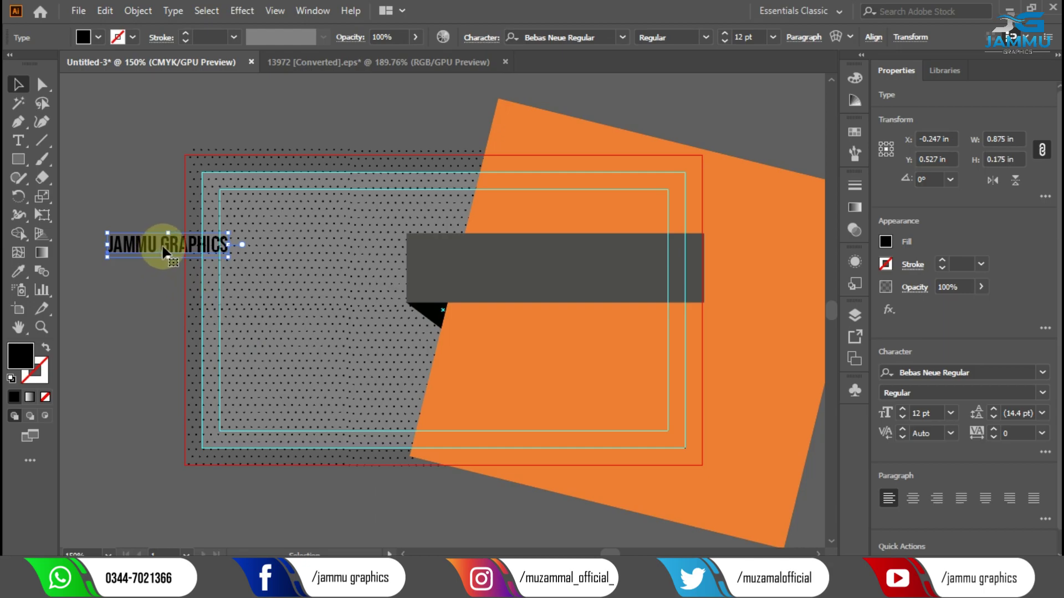
{"action": "left_click_drag", "start_coordinate": [164, 252], "coordinate": [526, 272]}
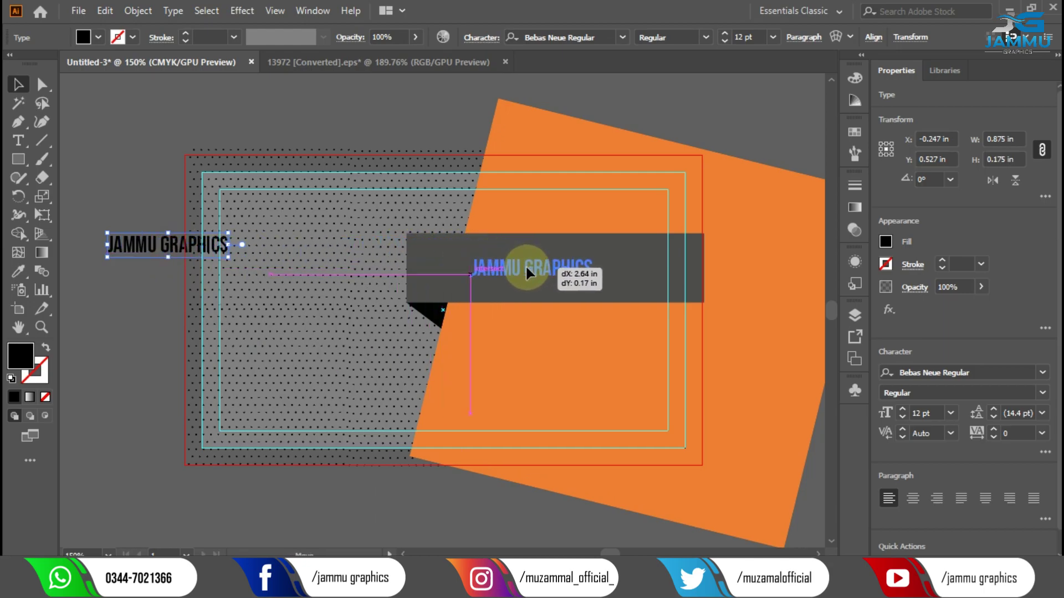
{"action": "left_click", "coordinate": [886, 242]}
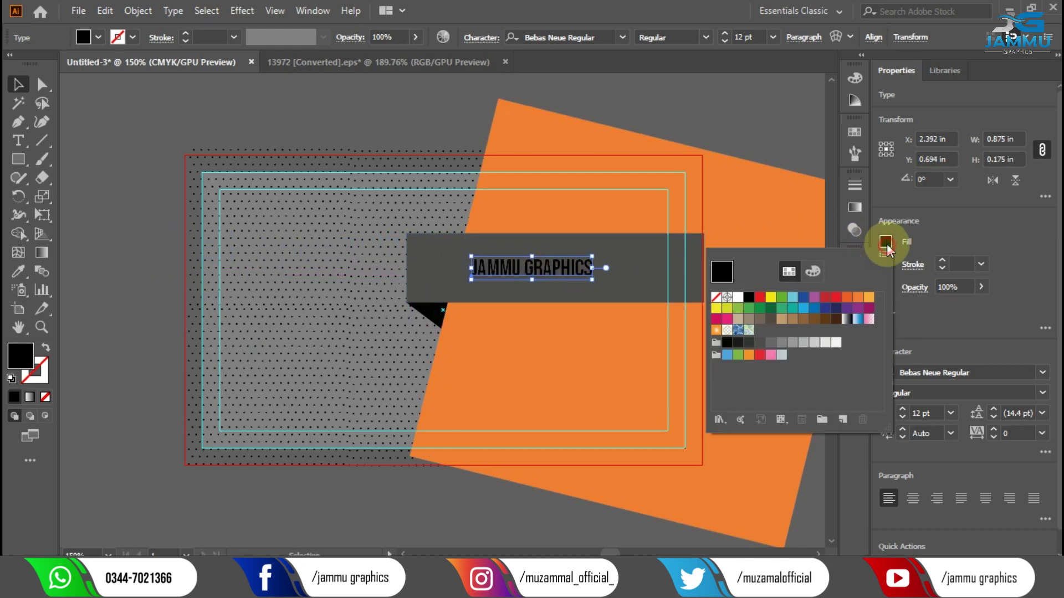
{"action": "left_click", "coordinate": [739, 298]}
{"action": "left_click", "coordinate": [885, 242]}
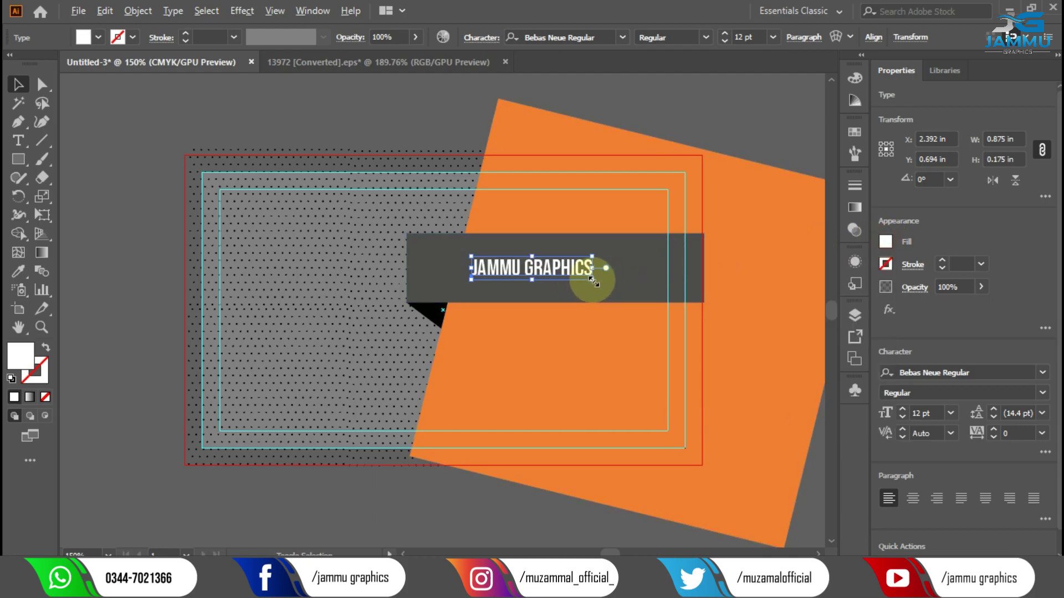
Enlarge the title to about 17 pt and nudge it centred on the bar
{"action": "left_click_drag", "start_coordinate": [592, 280], "coordinate": [623, 287]}
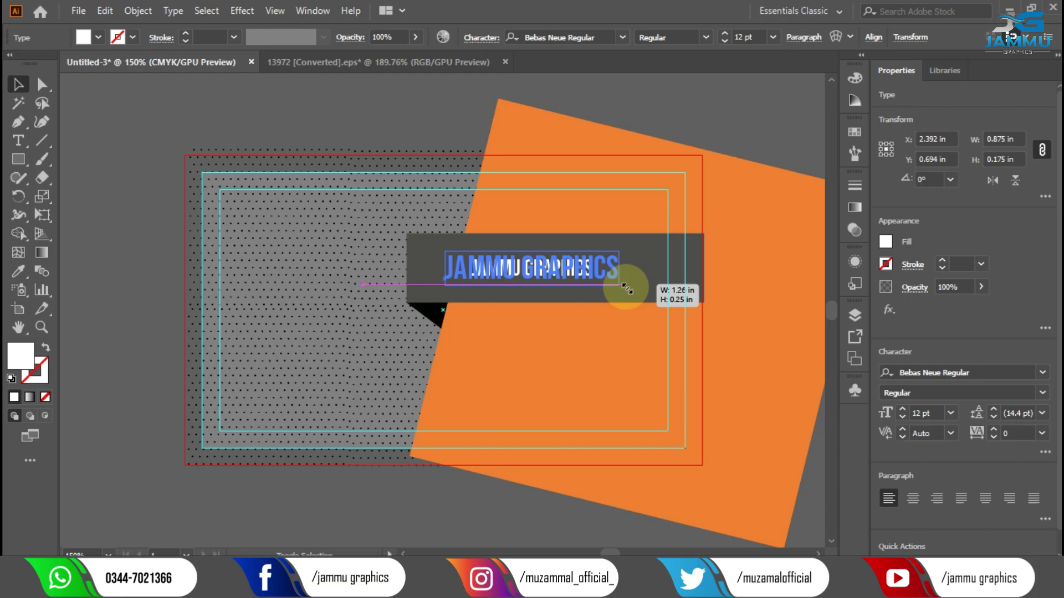
{"action": "left_click_drag", "start_coordinate": [626, 288], "coordinate": [624, 286]}
{"action": "left_click_drag", "start_coordinate": [557, 265], "coordinate": [574, 266]}
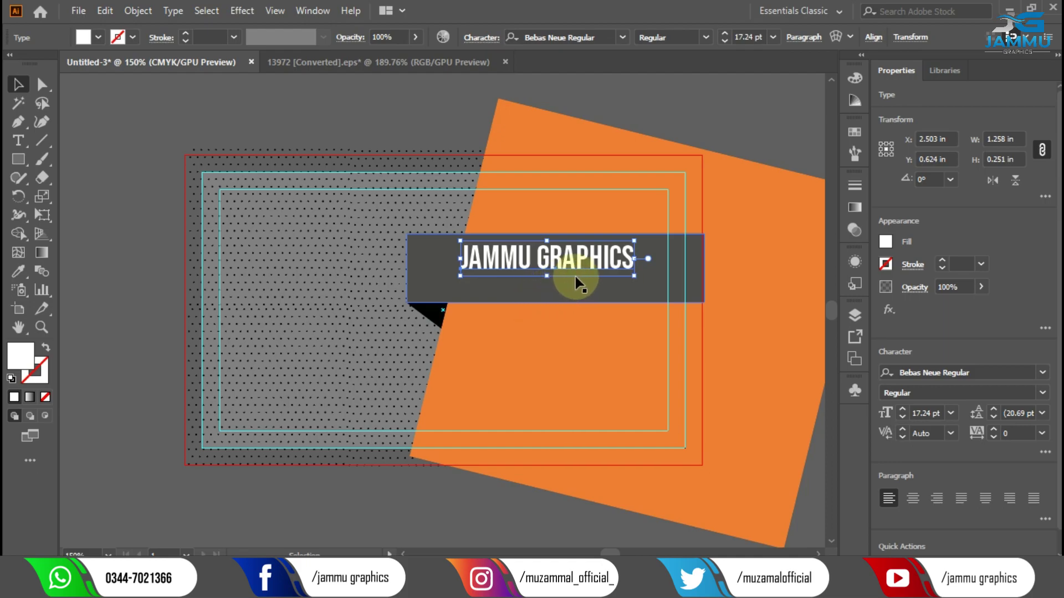
{"action": "key", "text": "Down"}
{"action": "key", "text": "Down"}
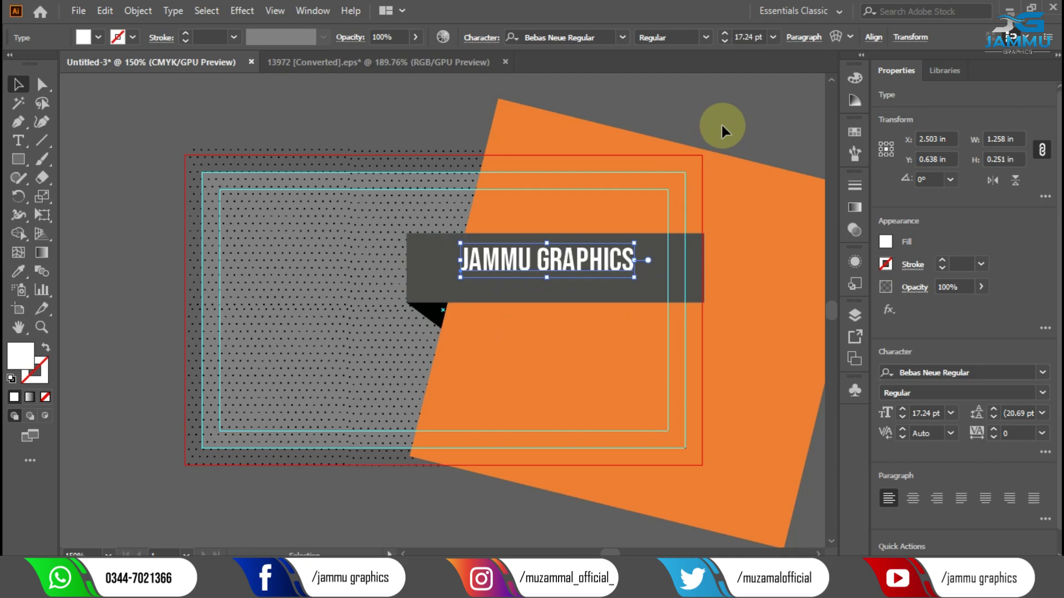
Duplicate the title below itself and retype the copy as 'GRAPHICS DESIGNER'
{"action": "left_click_drag", "start_coordinate": [577, 260], "coordinate": [575, 299]}
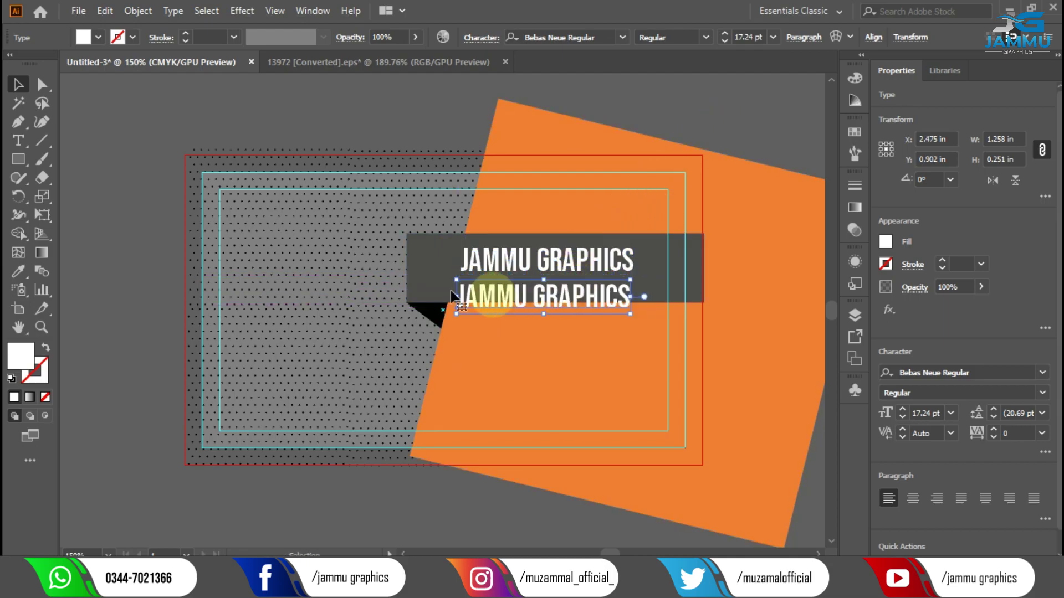
{"action": "left_click", "coordinate": [18, 141]}
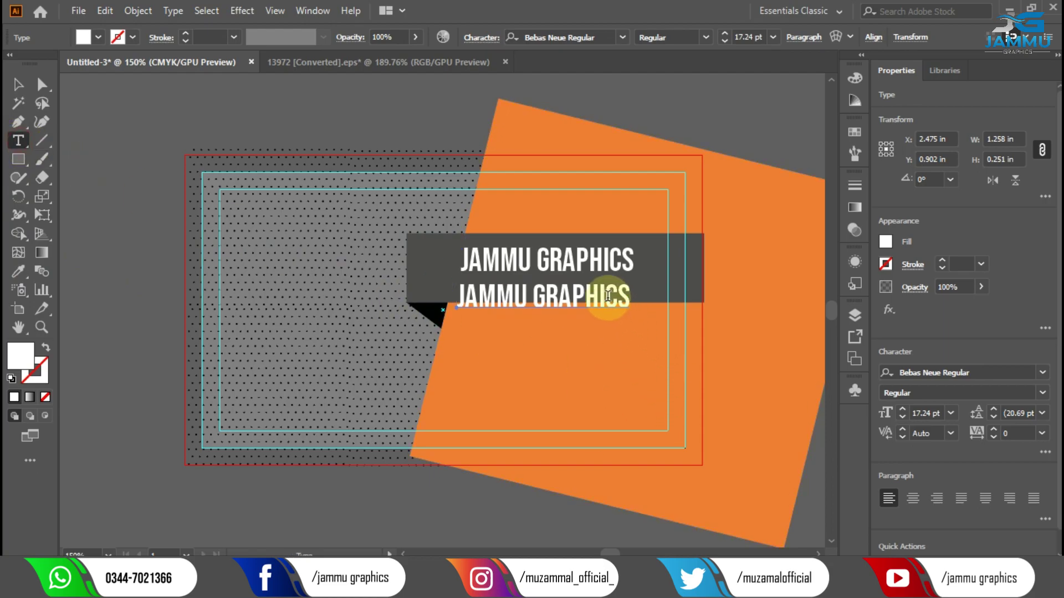
{"action": "left_click", "coordinate": [627, 301]}
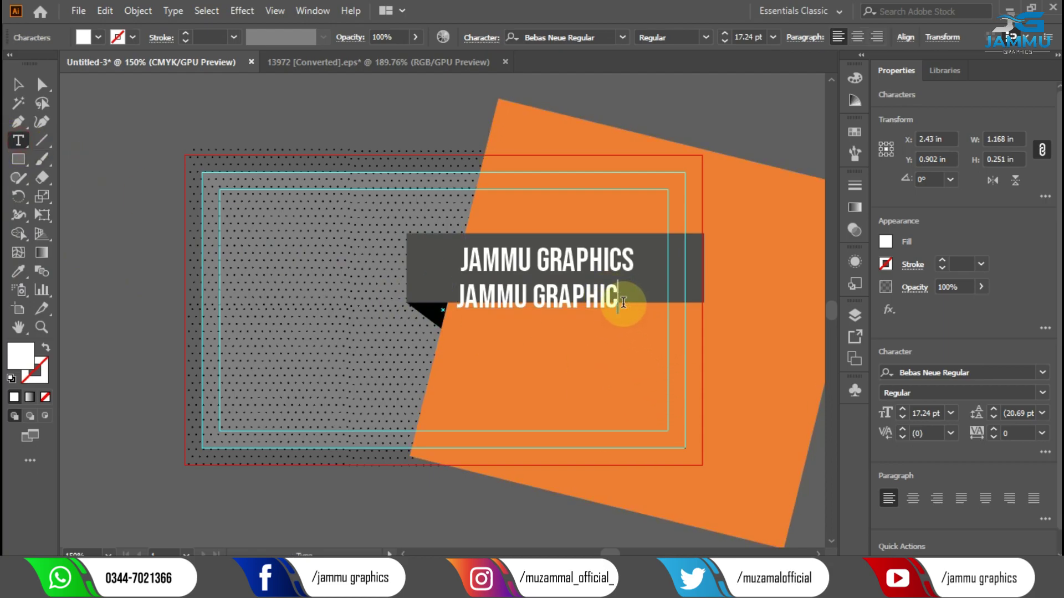
{"action": "key", "text": "BackSpace"}
{"action": "key", "text": "BackSpace"}
{"action": "key", "text": "BackSpace"}
{"action": "type", "text": "GRA"}
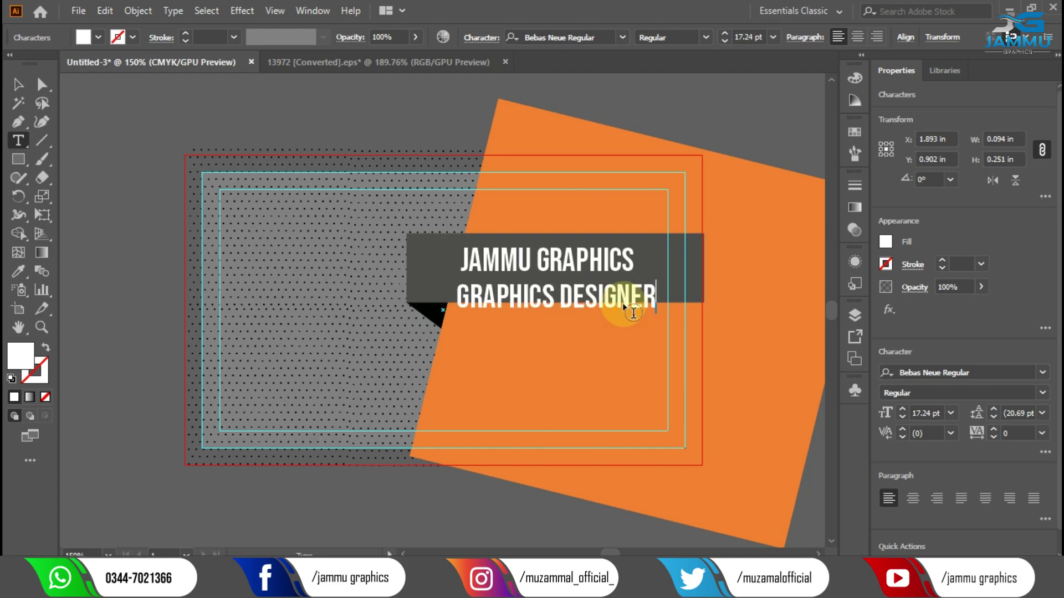
{"action": "left_click", "coordinate": [17, 85]}
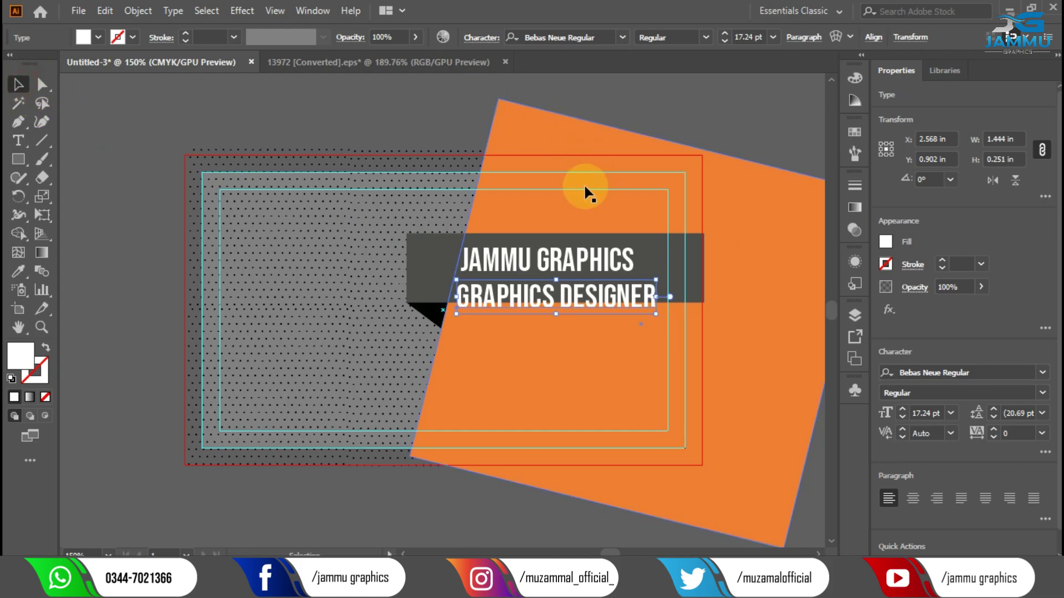
Move GRAPHICS DESIGNER to the card's left and set it in Anita Semi-square
{"action": "left_click_drag", "start_coordinate": [553, 302], "coordinate": [264, 290]}
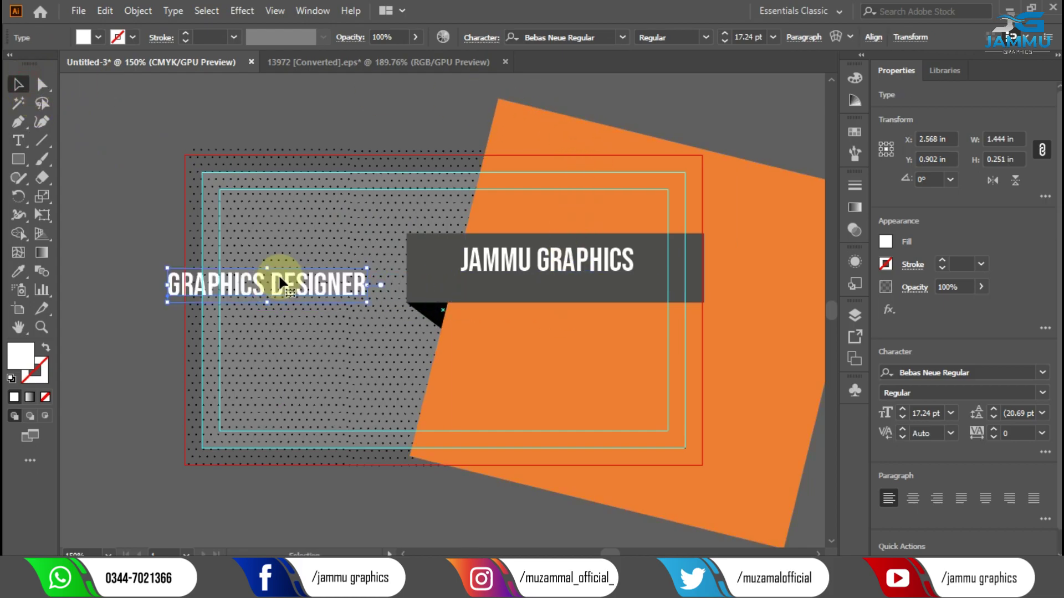
{"action": "left_click", "coordinate": [620, 37]}
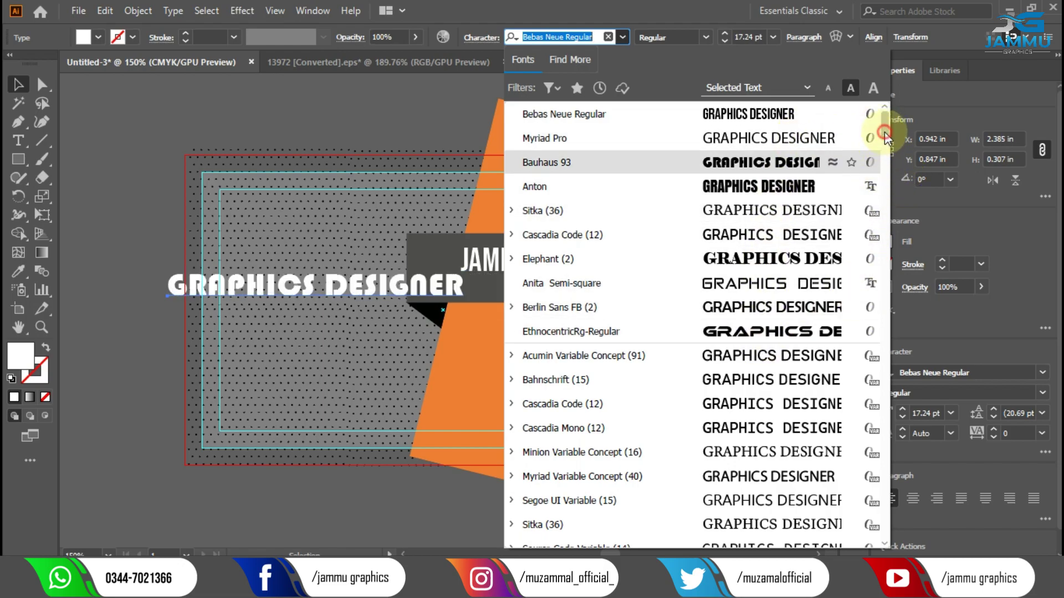
{"action": "left_click_drag", "start_coordinate": [884, 134], "coordinate": [885, 153]}
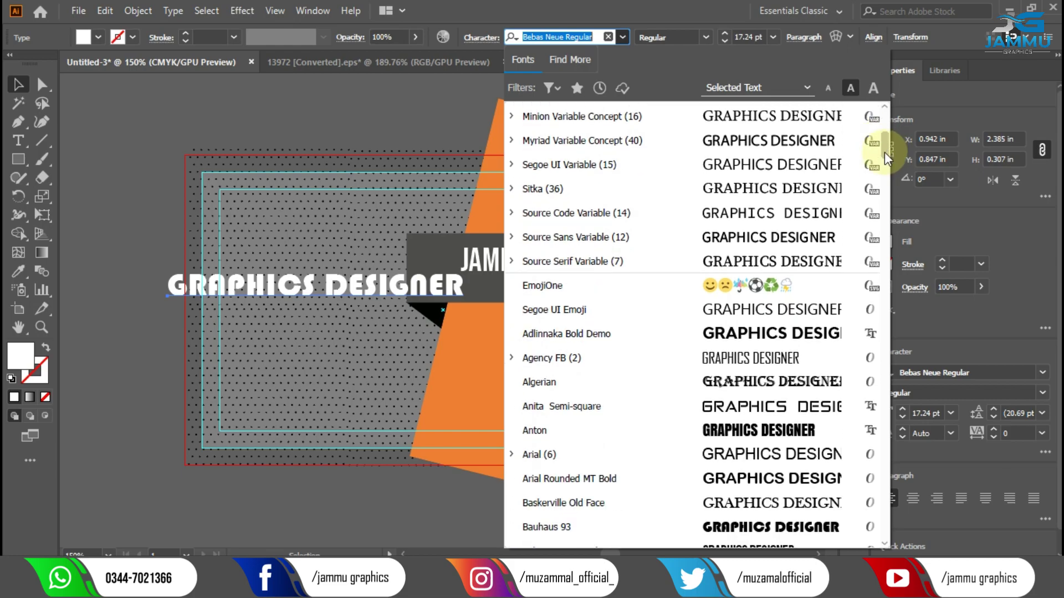
{"action": "left_click", "coordinate": [768, 407]}
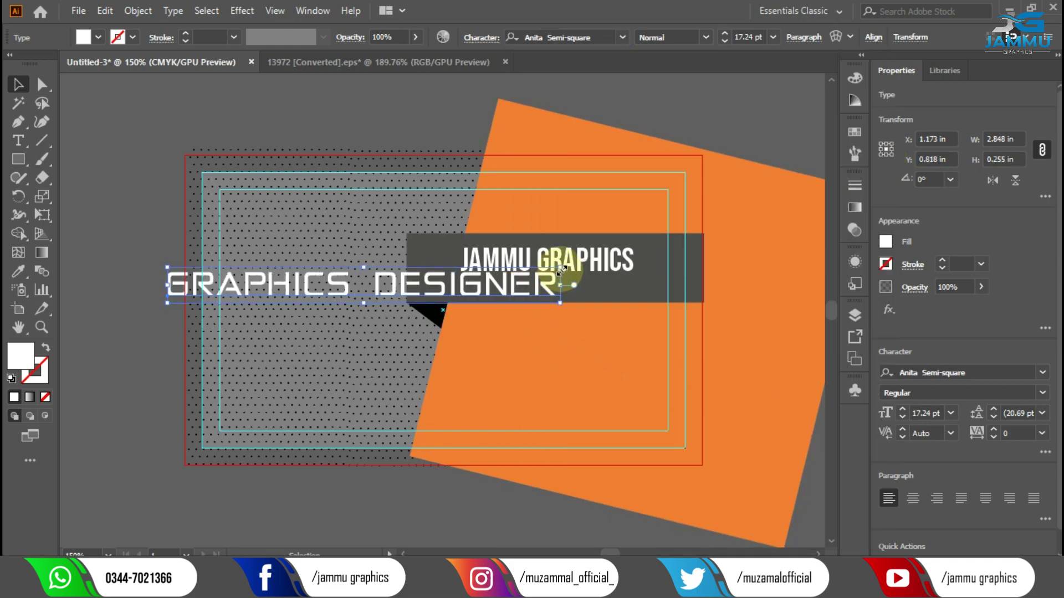
Scale GRAPHICS DESIGNER down to about 5.3 pt beneath the title, undoing a stray stretch
{"action": "mouse_move", "coordinate": [560, 270]}
{"action": "left_mouse_down"}
{"action": "mouse_move", "coordinate": [469, 276]}
{"action": "mouse_move", "coordinate": [599, 285]}
{"action": "left_mouse_up"}
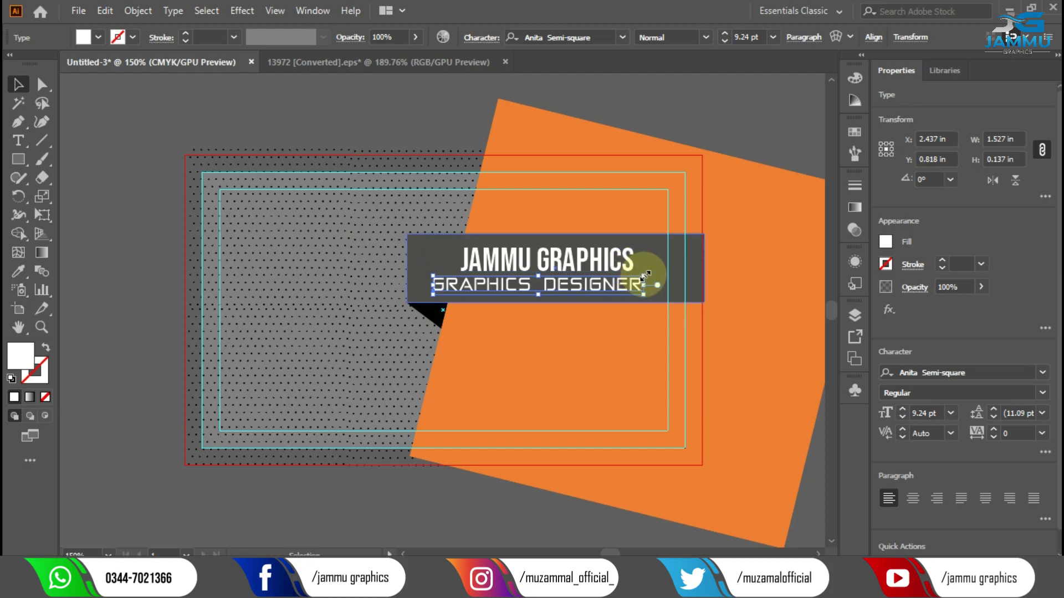
{"action": "left_click_drag", "start_coordinate": [644, 275], "coordinate": [557, 280]}
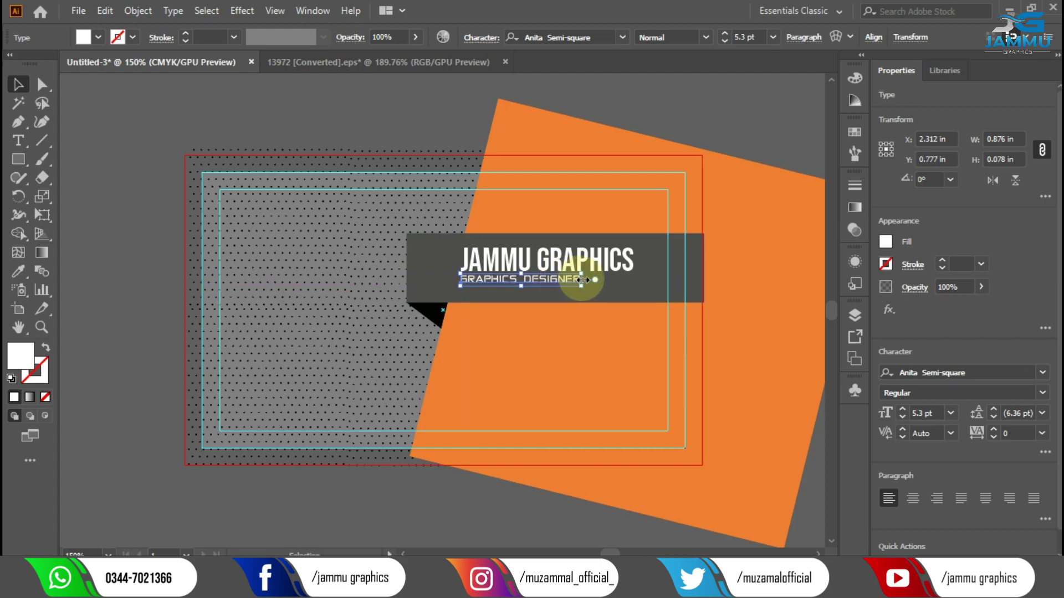
{"action": "left_click_drag", "start_coordinate": [582, 280], "coordinate": [612, 280]}
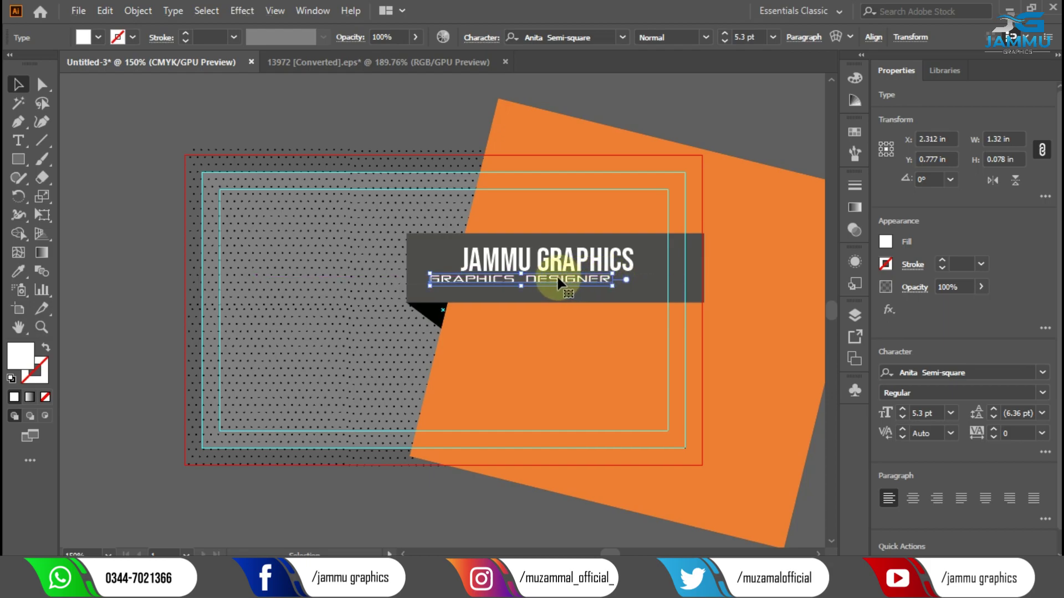
{"action": "left_click_drag", "start_coordinate": [556, 279], "coordinate": [570, 275]}
{"action": "key", "text": "ctrl+z"}
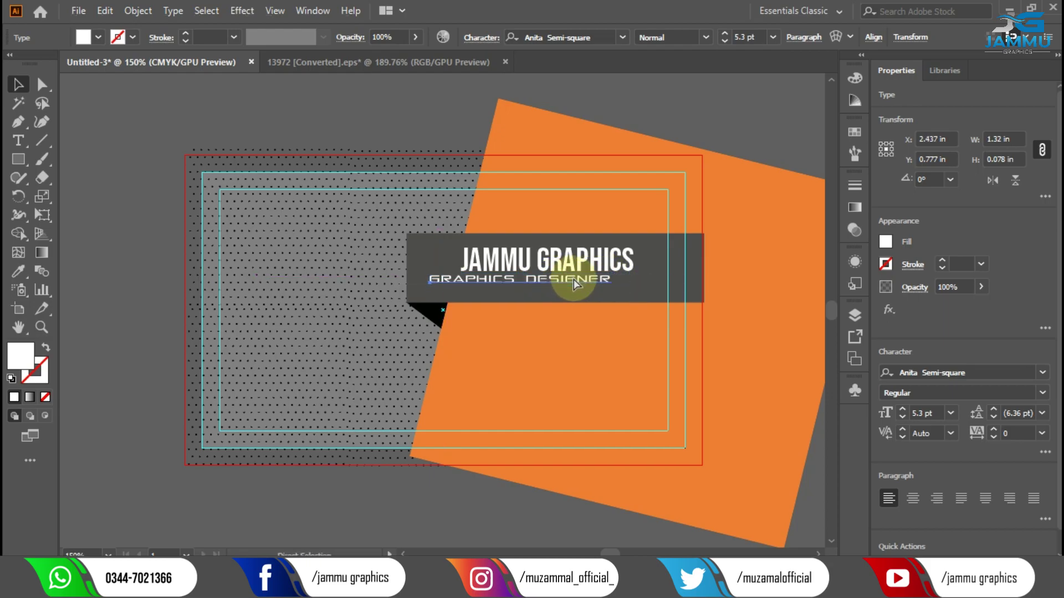
{"action": "left_click", "coordinate": [573, 279]}
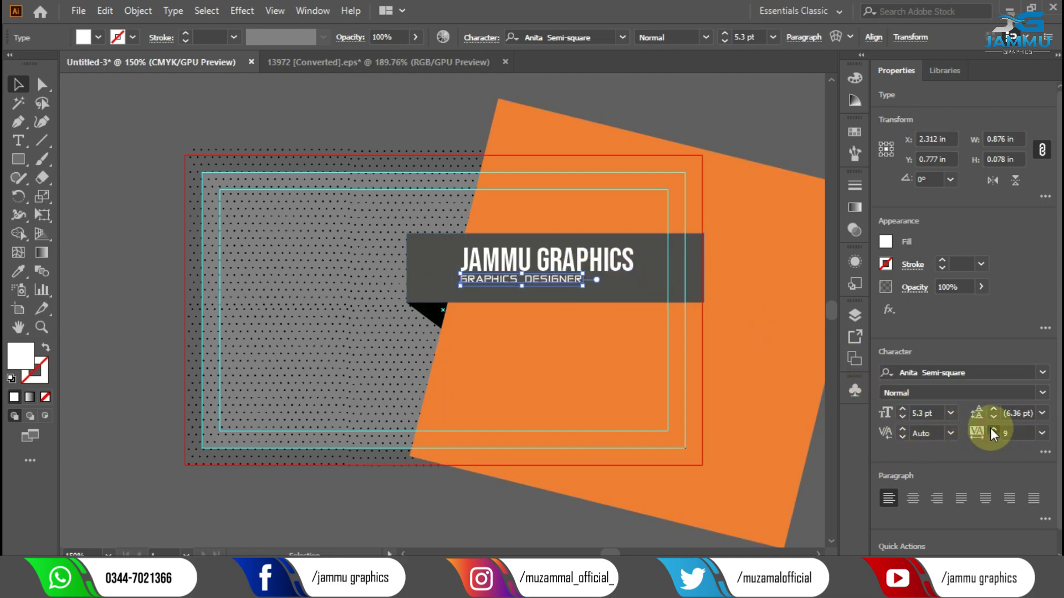
Set the subtitle's tracking to 330 after trying 200, 400 and 350
{"action": "left_click", "coordinate": [1041, 433]}
{"action": "left_click", "coordinate": [1029, 415]}
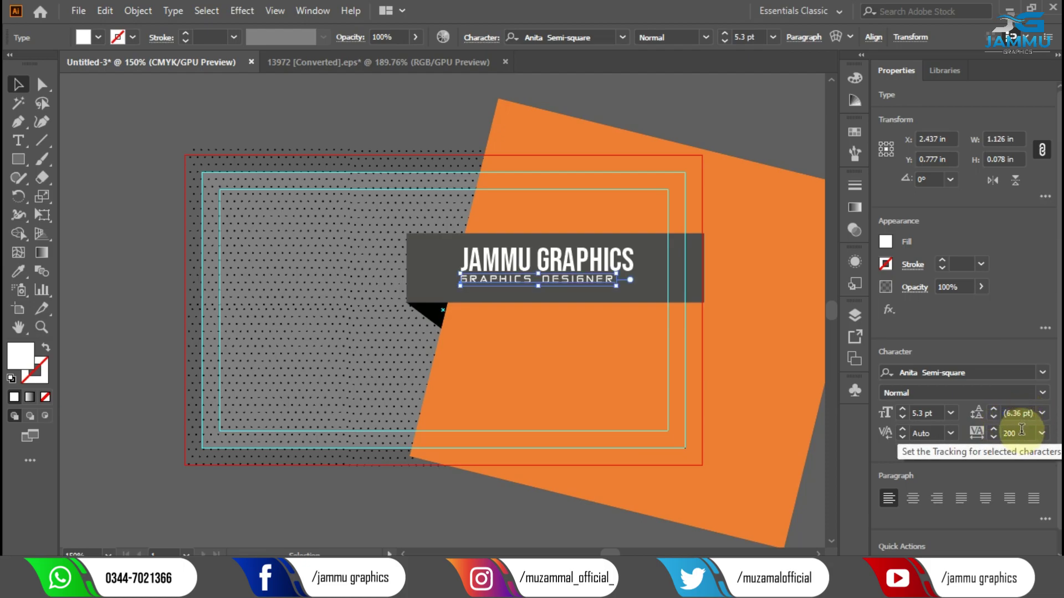
{"action": "double_click", "coordinate": [1009, 434]}
{"action": "type", "text": "40"}
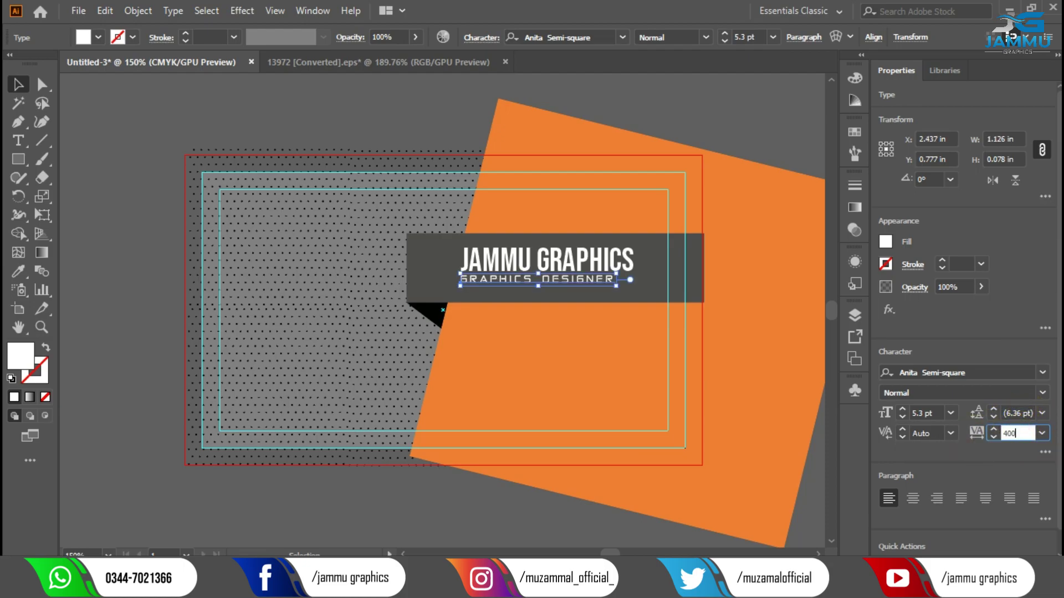
{"action": "key", "text": "Return"}
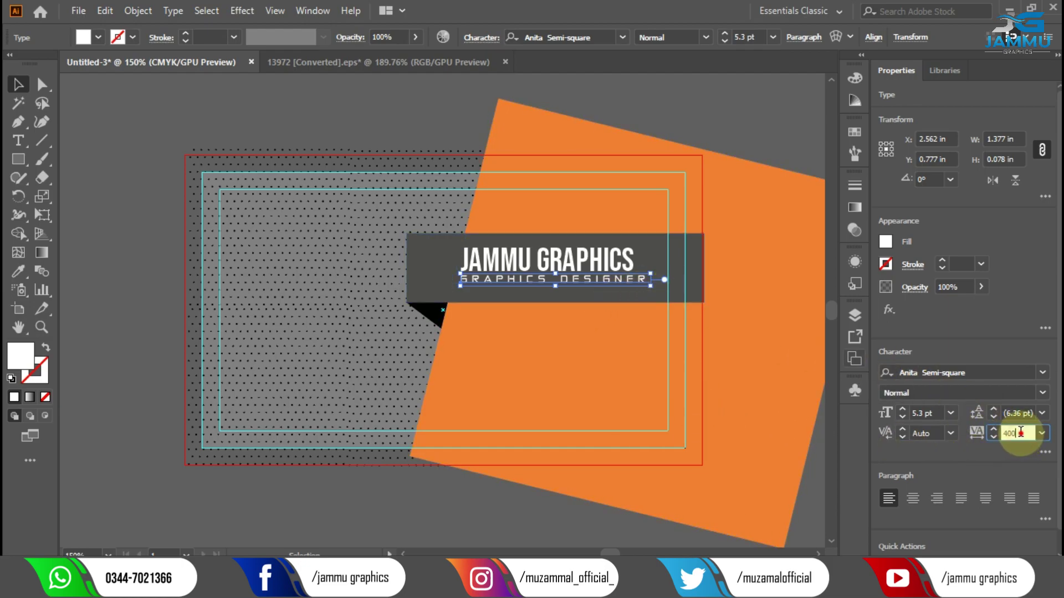
{"action": "left_click", "coordinate": [993, 433]}
{"action": "type", "text": "3"}
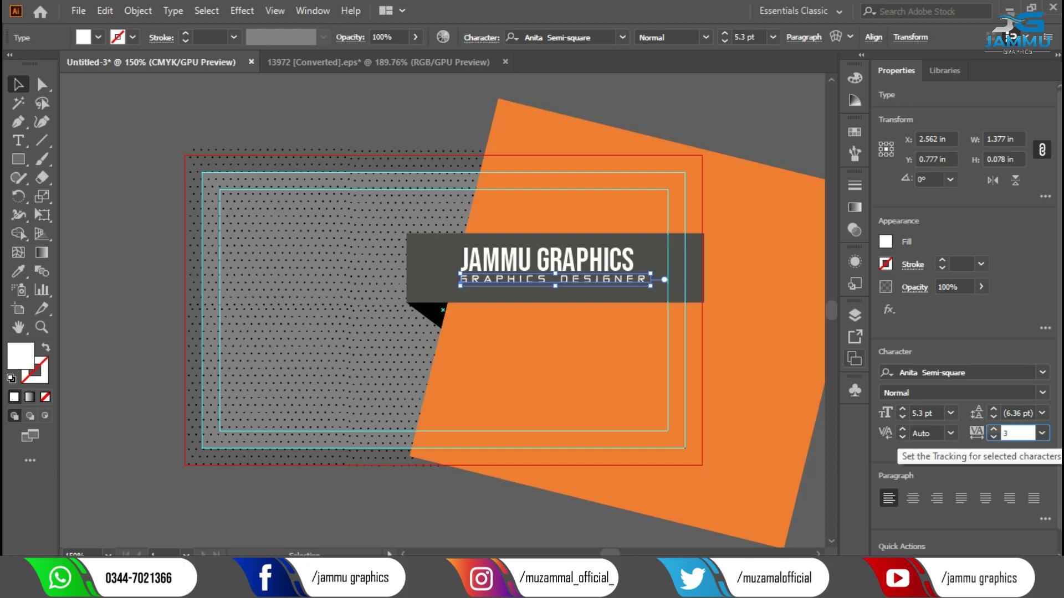
{"action": "type", "text": "50"}
{"action": "key", "text": "Return"}
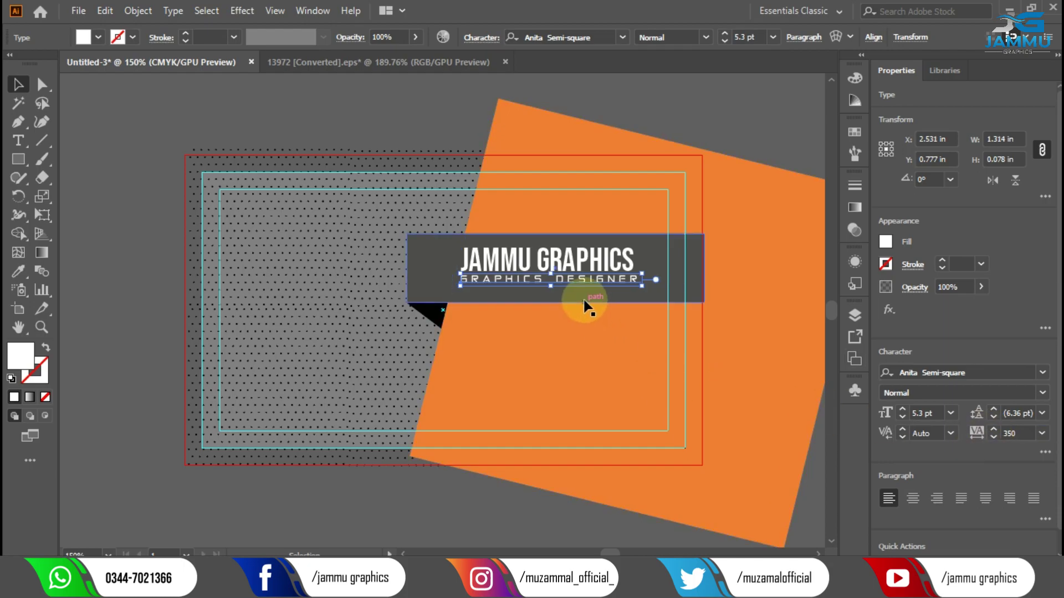
{"action": "left_click", "coordinate": [990, 434]}
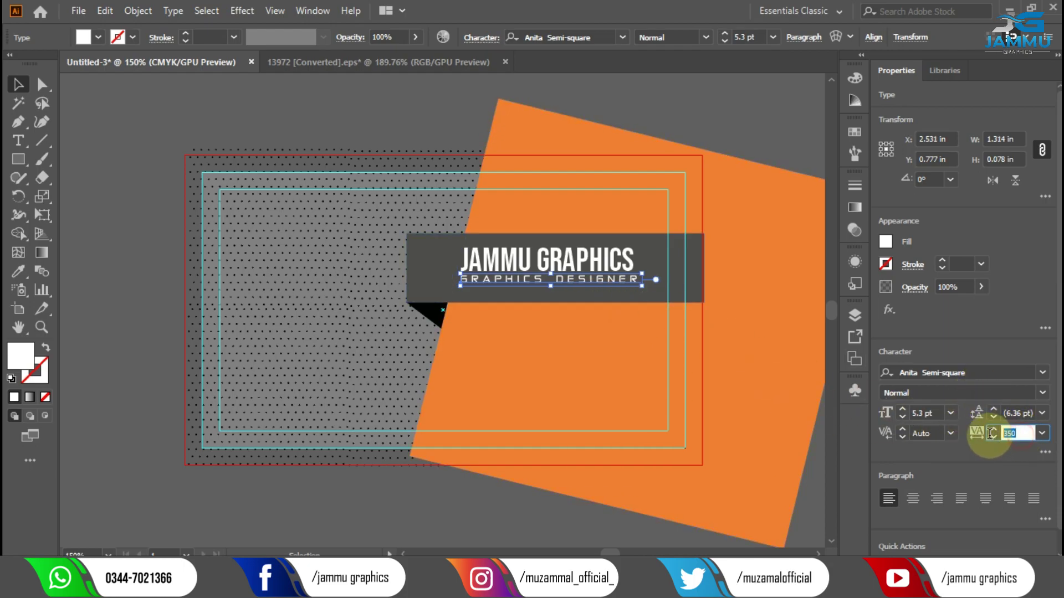
{"action": "type", "text": "3"}
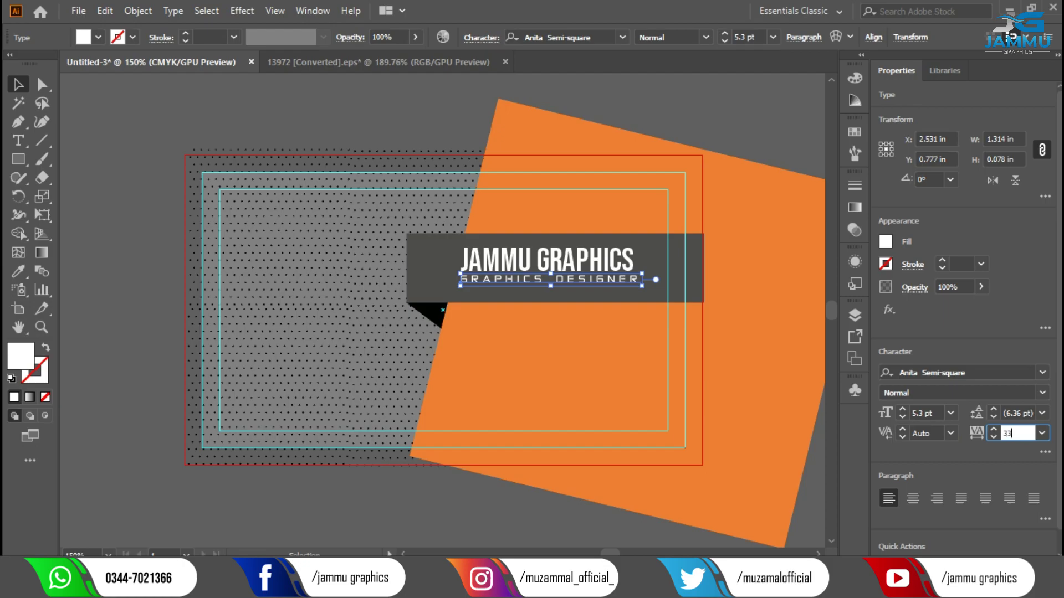
{"action": "left_click", "coordinate": [981, 435]}
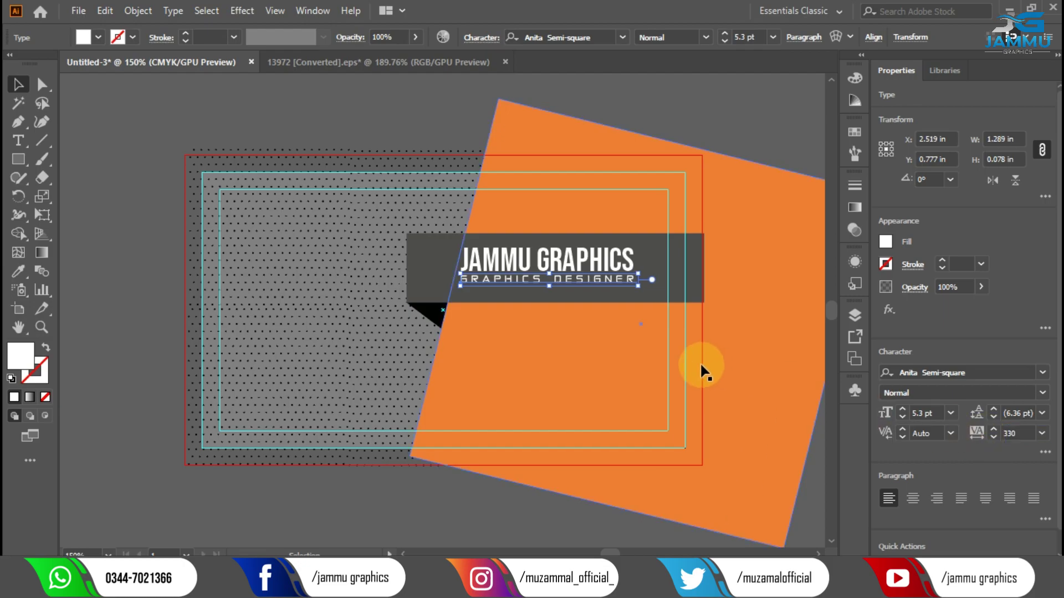
{"action": "left_click", "coordinate": [676, 124]}
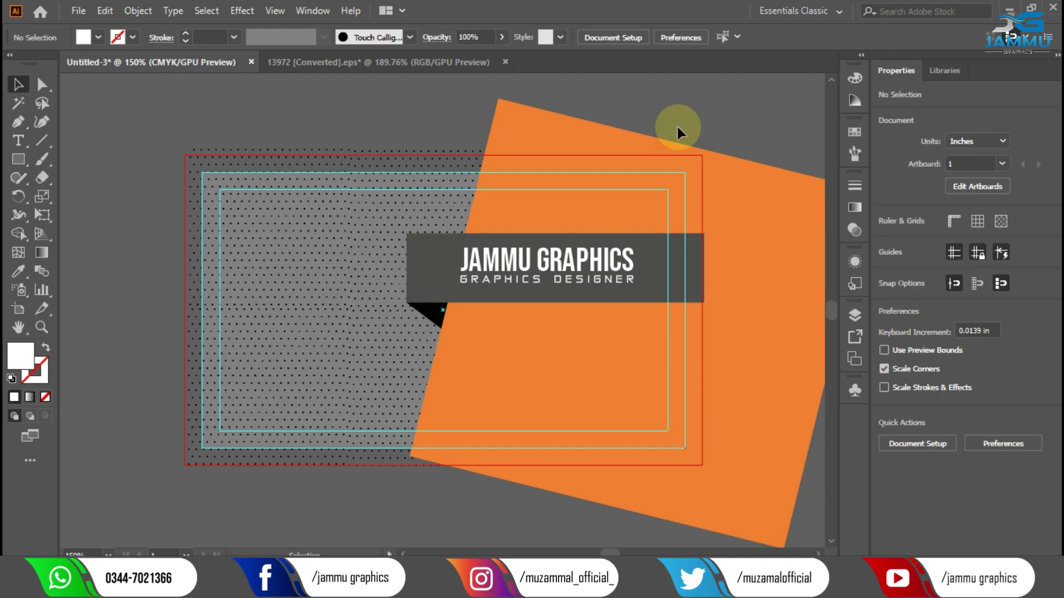
{"action": "left_click", "coordinate": [576, 283]}
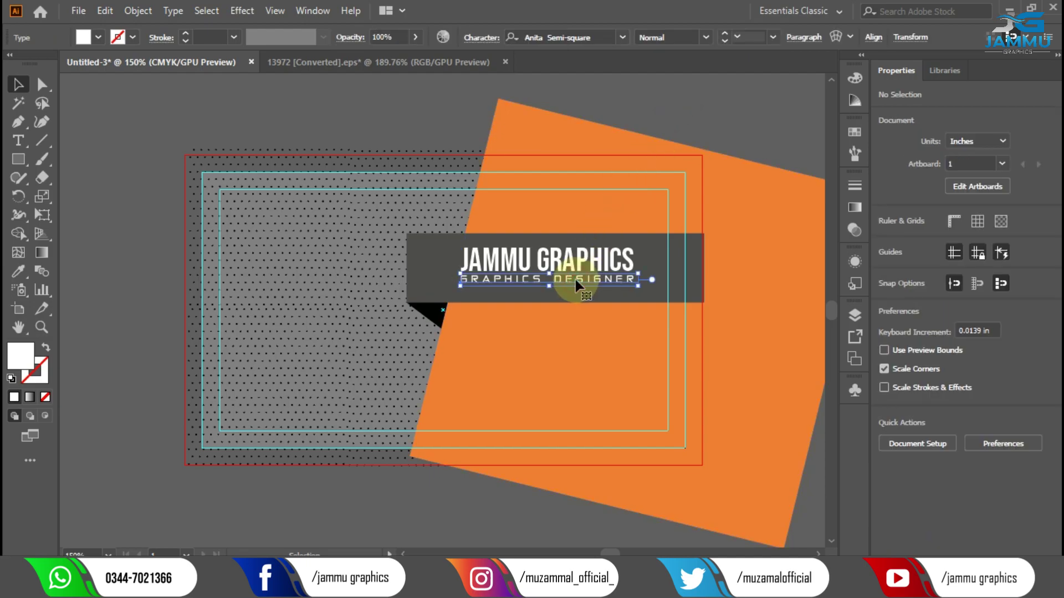
Squash the JAMMU GRAPHICS title to about 13 pt high, keeping its width over the subtitle
{"action": "left_click", "coordinate": [580, 101]}
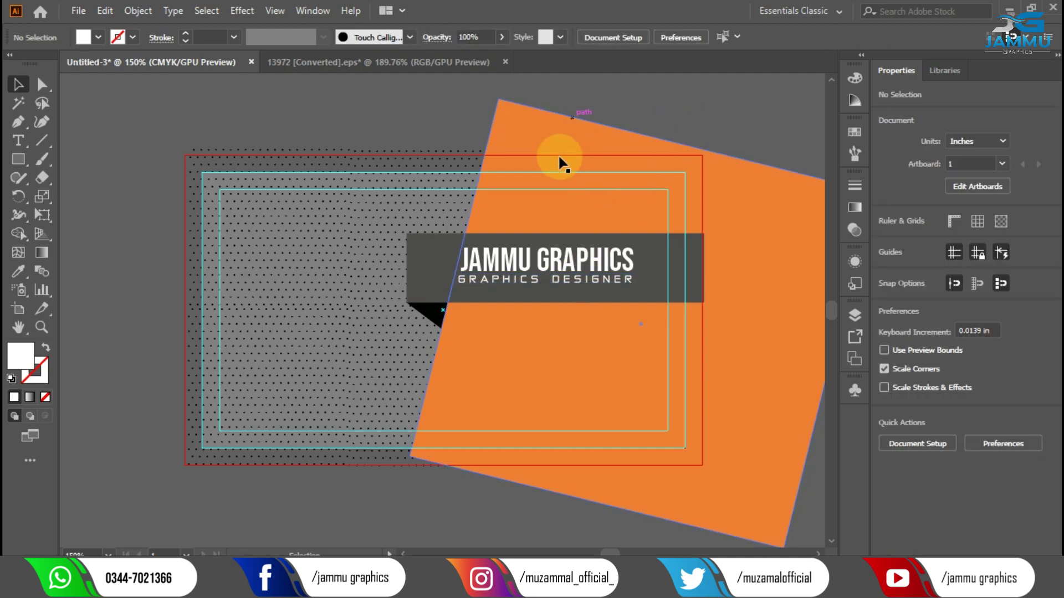
{"action": "left_click", "coordinate": [553, 284]}
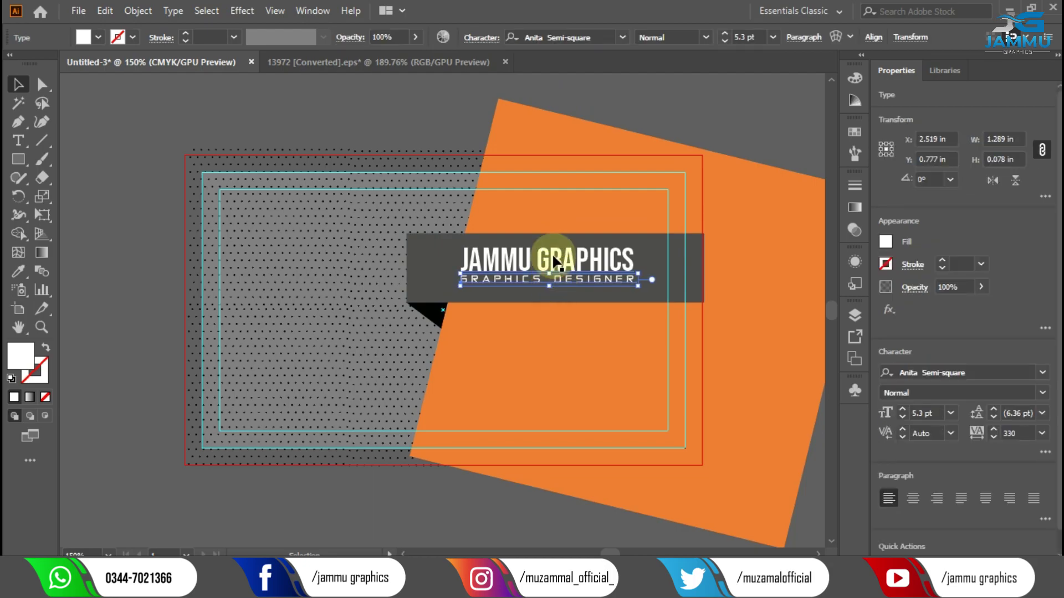
{"action": "left_click", "coordinate": [555, 260], "text": "shift"}
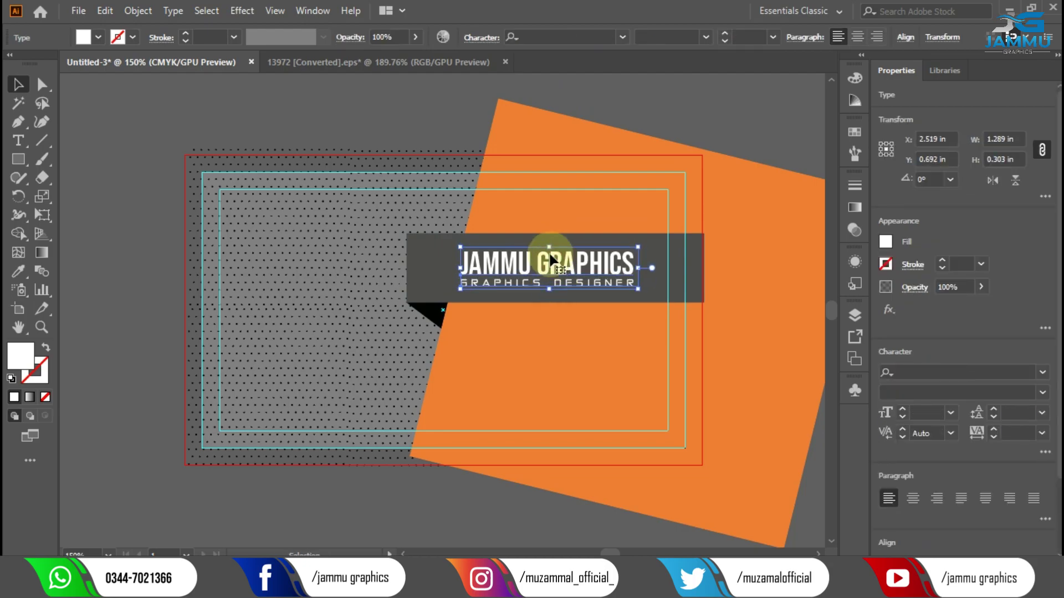
{"action": "left_click", "coordinate": [351, 101]}
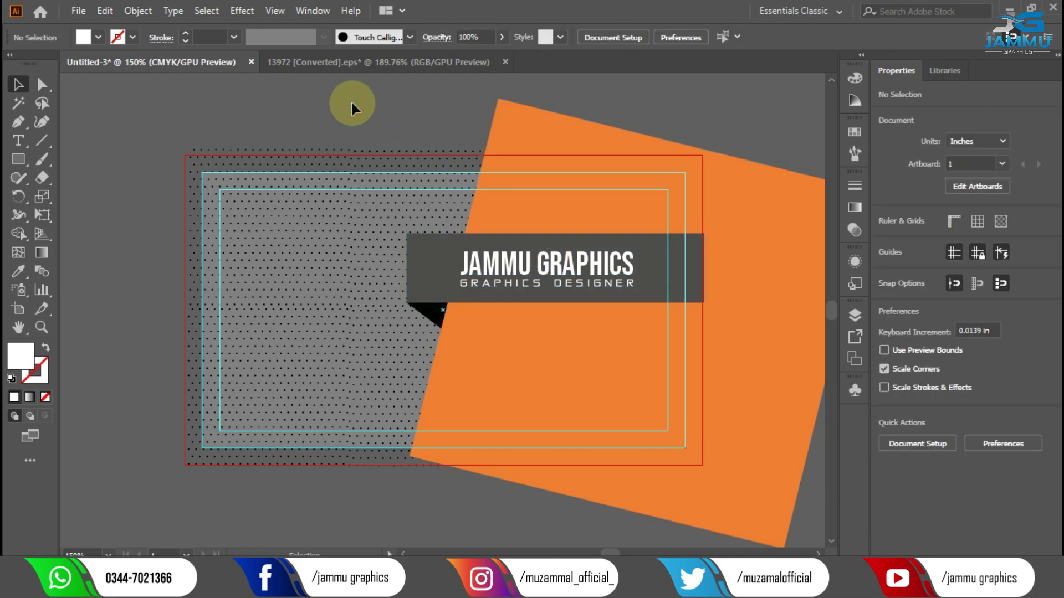
{"action": "left_click", "coordinate": [555, 264]}
{"action": "left_click_drag", "start_coordinate": [547, 247], "coordinate": [547, 253]}
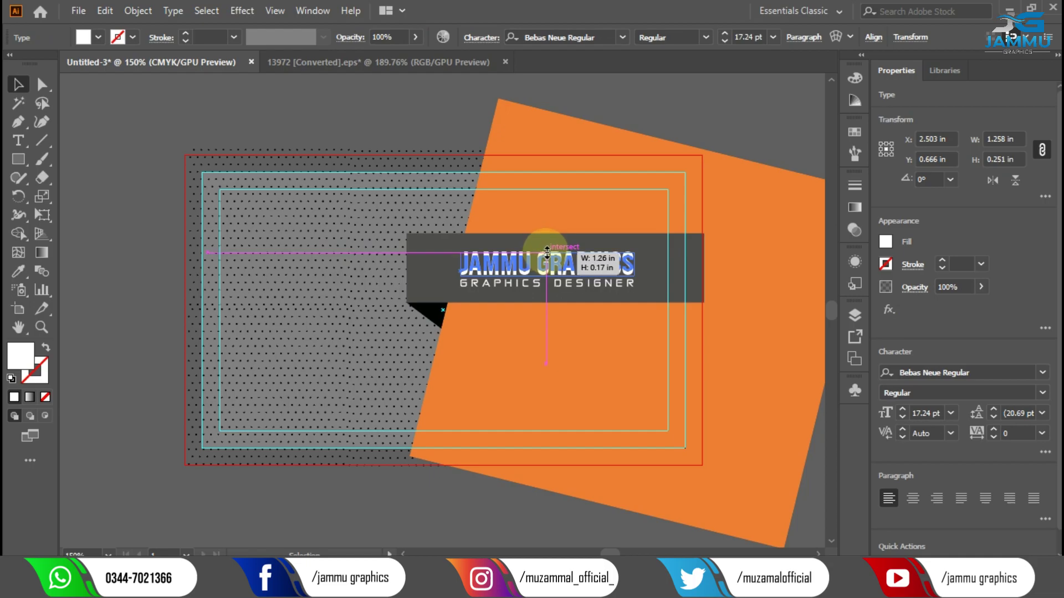
{"action": "key", "text": "ctrl+equal"}
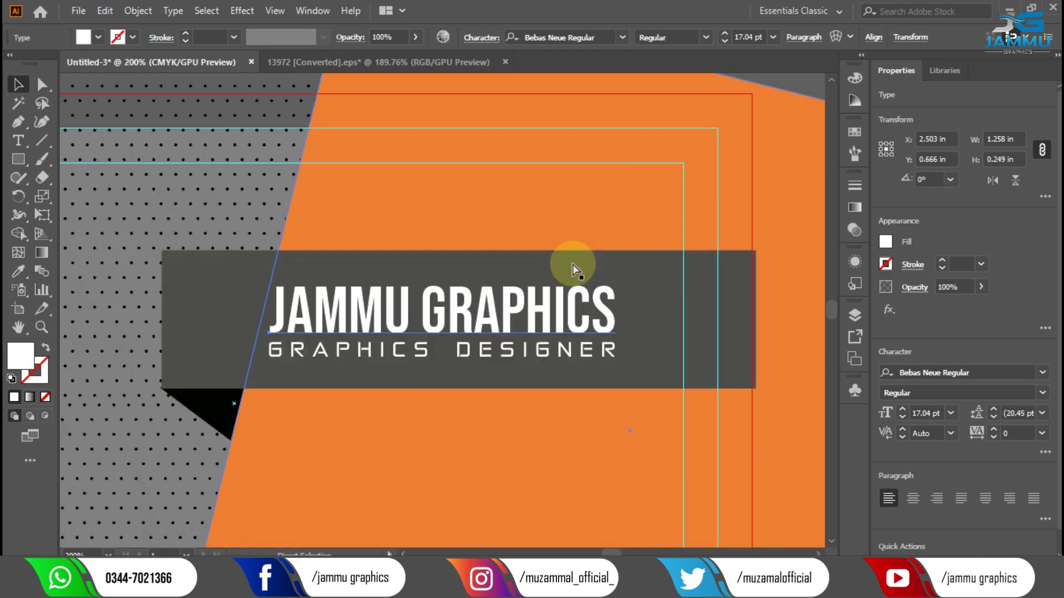
{"action": "key", "text": "ctrl+equal"}
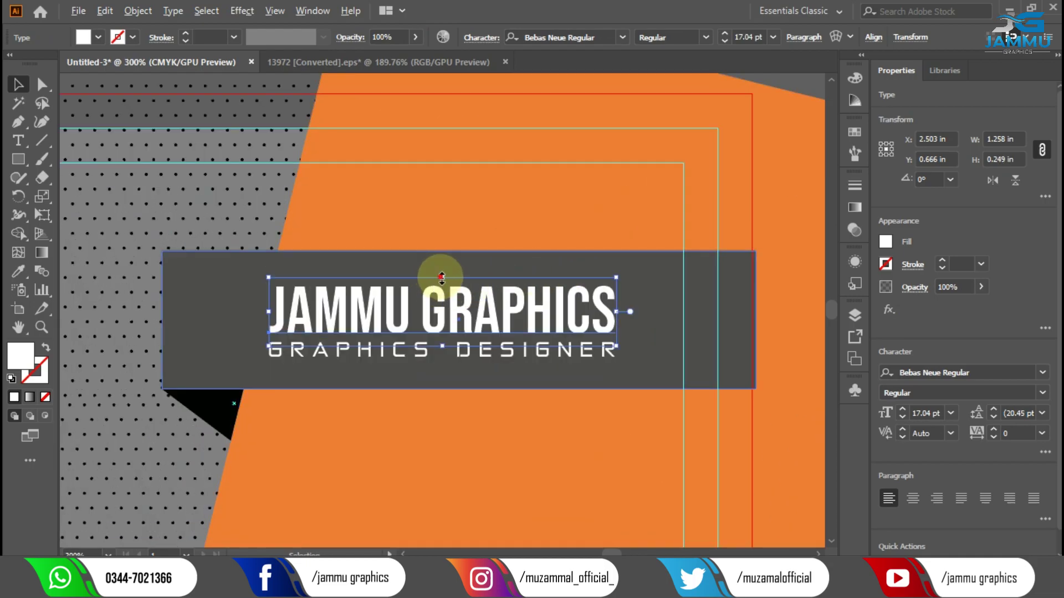
{"action": "left_click_drag", "start_coordinate": [442, 277], "coordinate": [442, 287]}
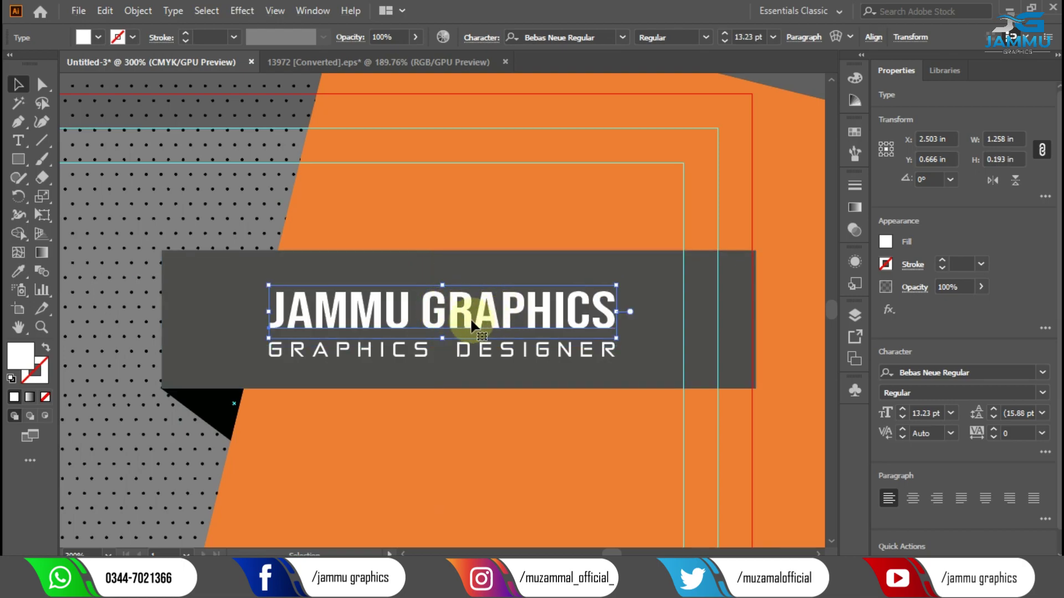
{"action": "left_click", "coordinate": [776, 83]}
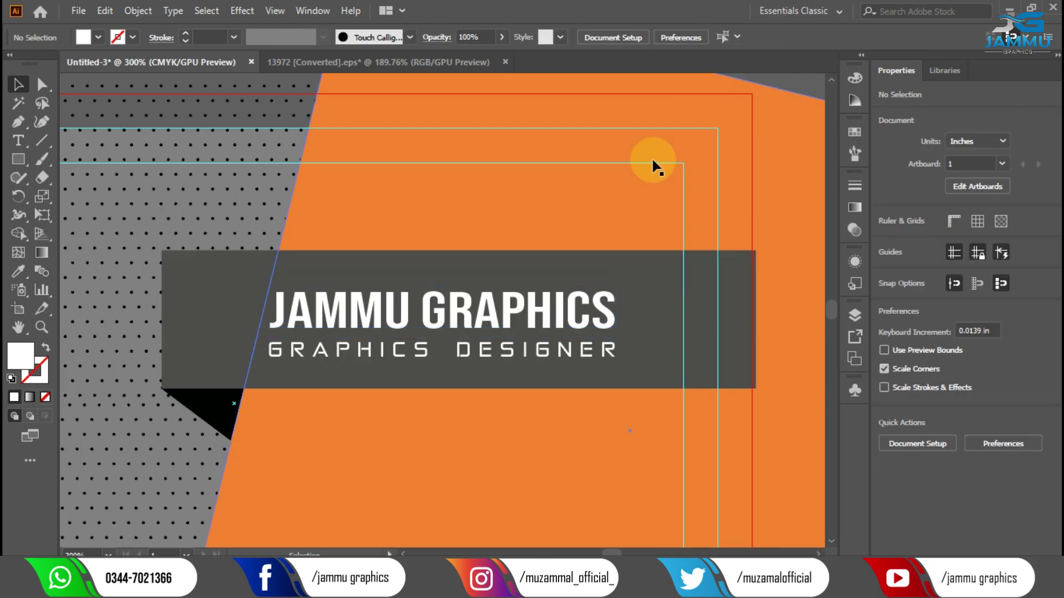
Fill the background rectangle with the dark grey swatch for a charcoal look
{"action": "double_click", "coordinate": [18, 328]}
{"action": "left_click", "coordinate": [19, 84]}
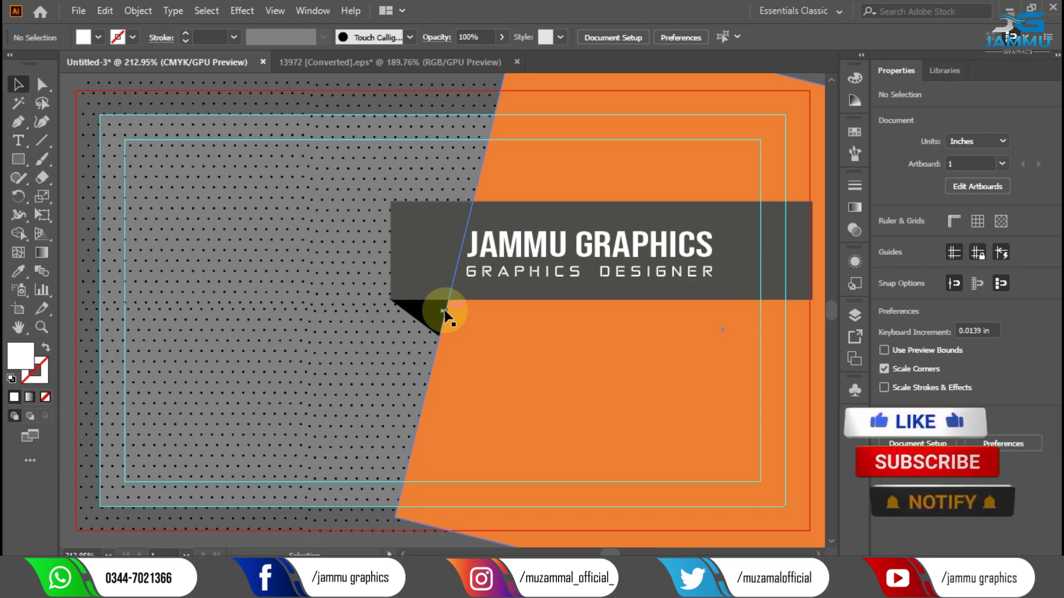
{"action": "left_click", "coordinate": [268, 235]}
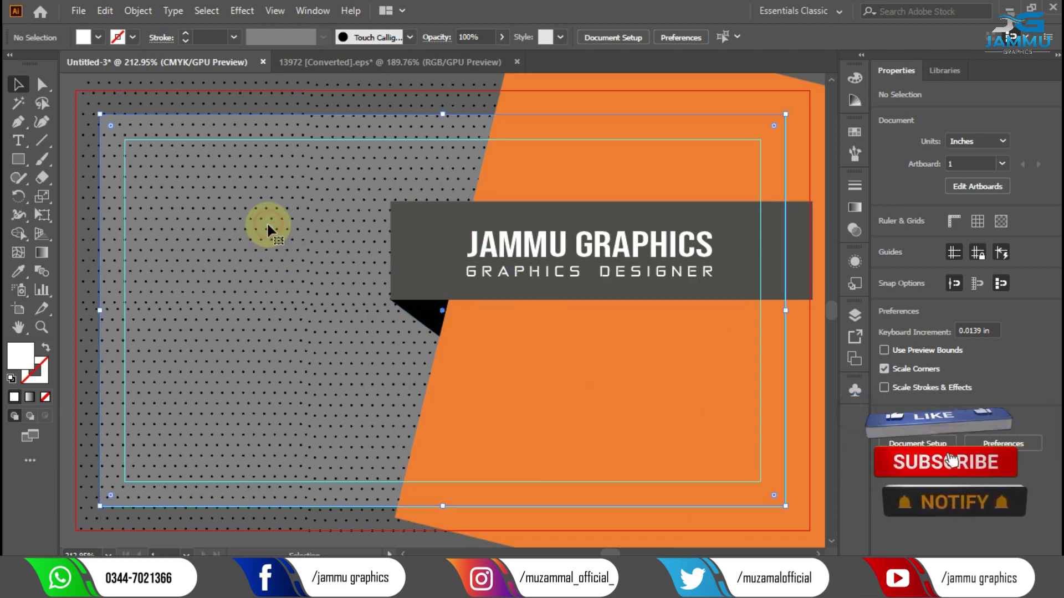
{"action": "left_click", "coordinate": [884, 242]}
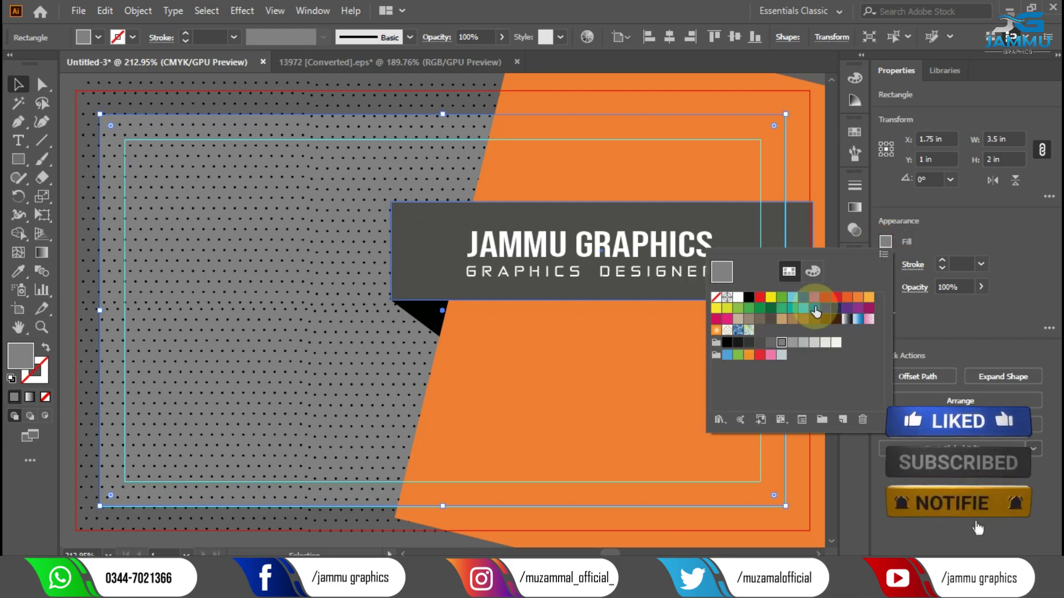
{"action": "left_click", "coordinate": [749, 343]}
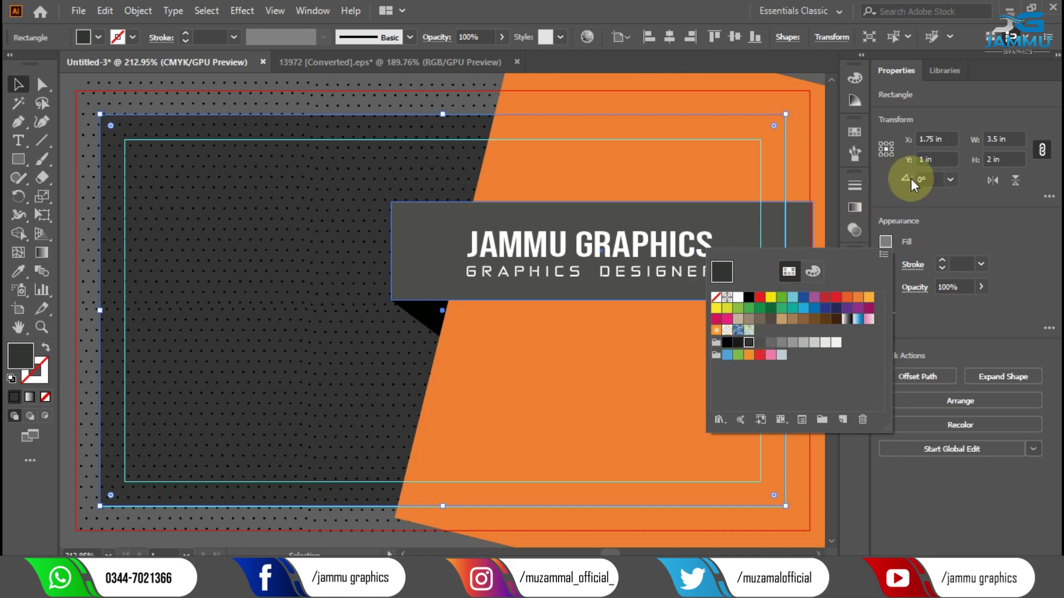
{"action": "left_click", "coordinate": [760, 343]}
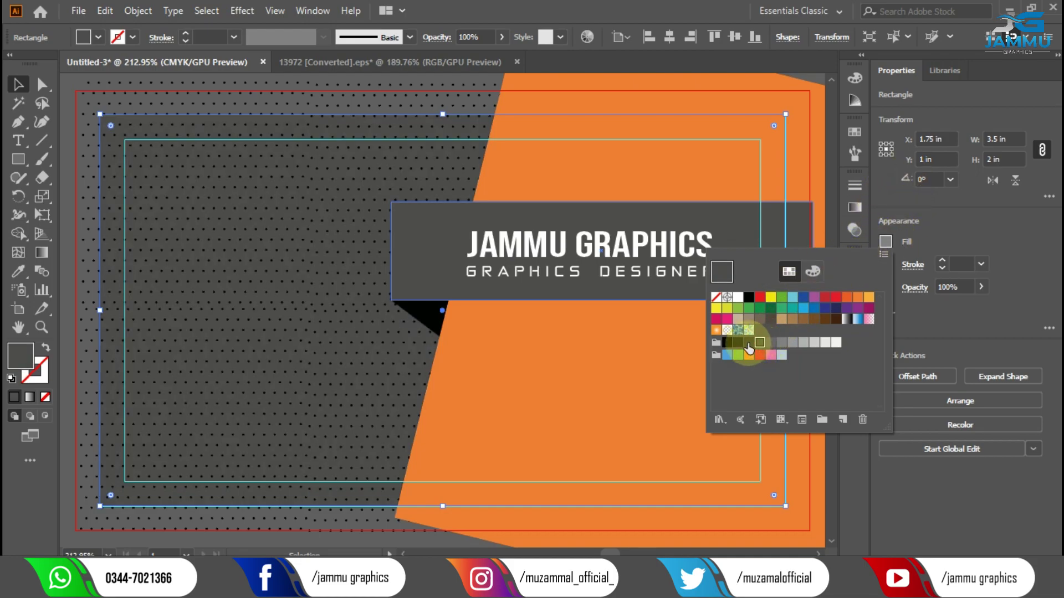
{"action": "left_click", "coordinate": [749, 343]}
{"action": "left_click", "coordinate": [885, 239]}
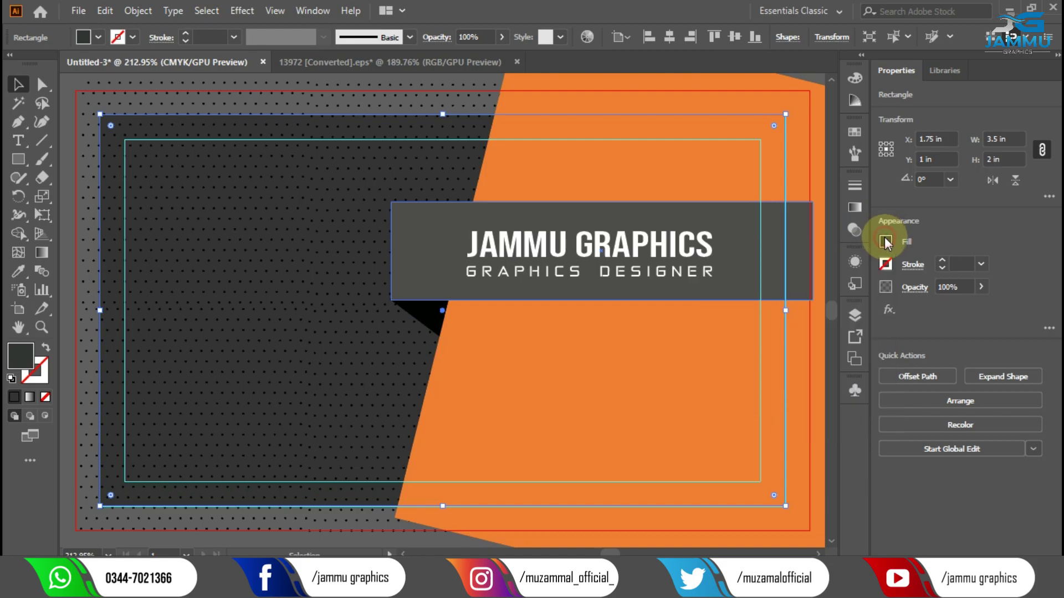
Fill the dot pattern white and preview it
{"action": "left_click", "coordinate": [277, 104]}
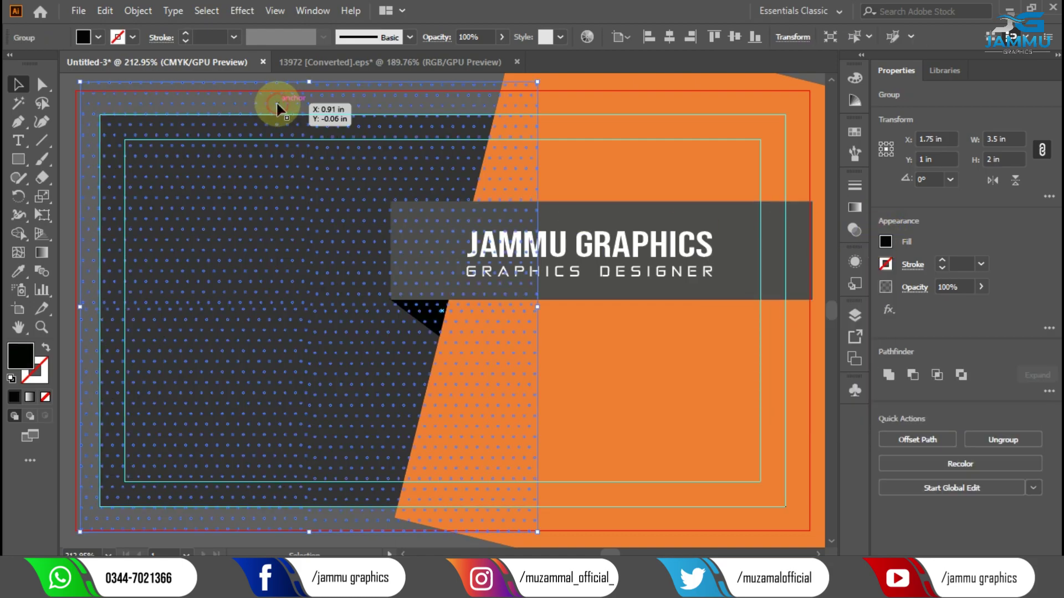
{"action": "left_click", "coordinate": [885, 243]}
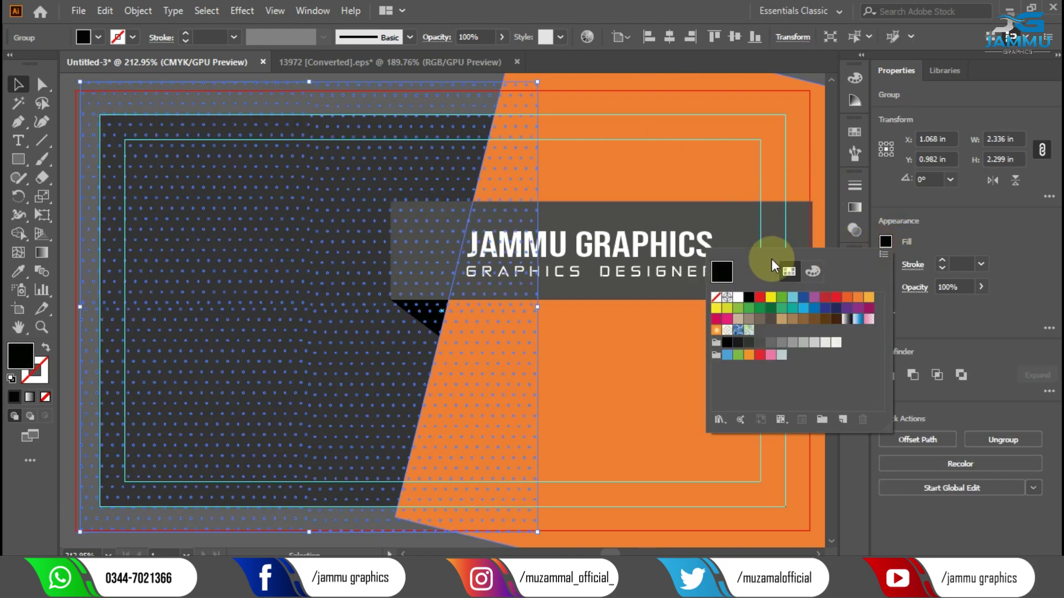
{"action": "left_click", "coordinate": [738, 297]}
{"action": "left_click", "coordinate": [606, 78]}
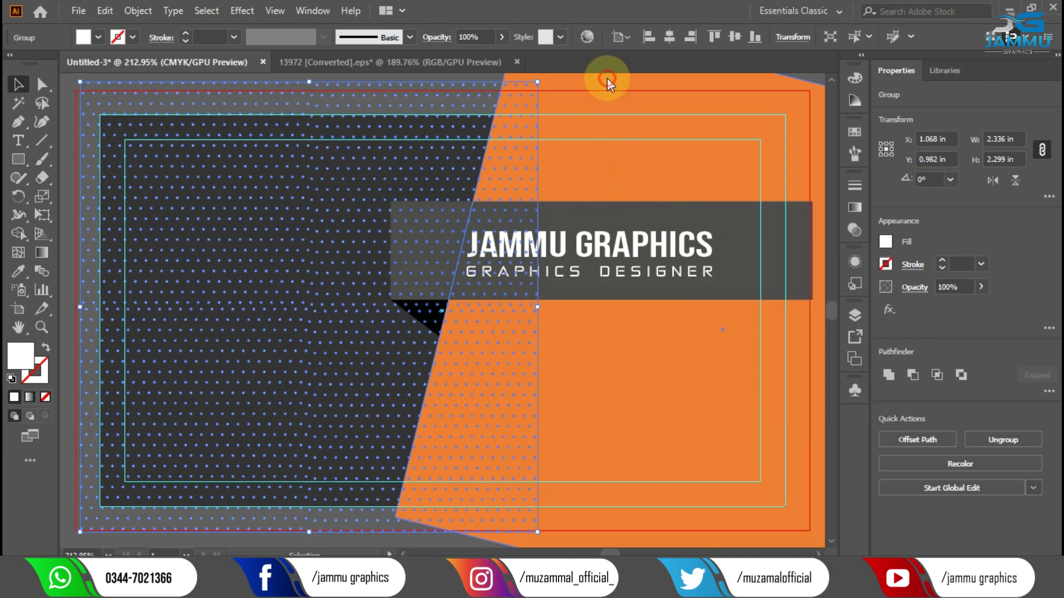
{"action": "left_click", "coordinate": [485, 74]}
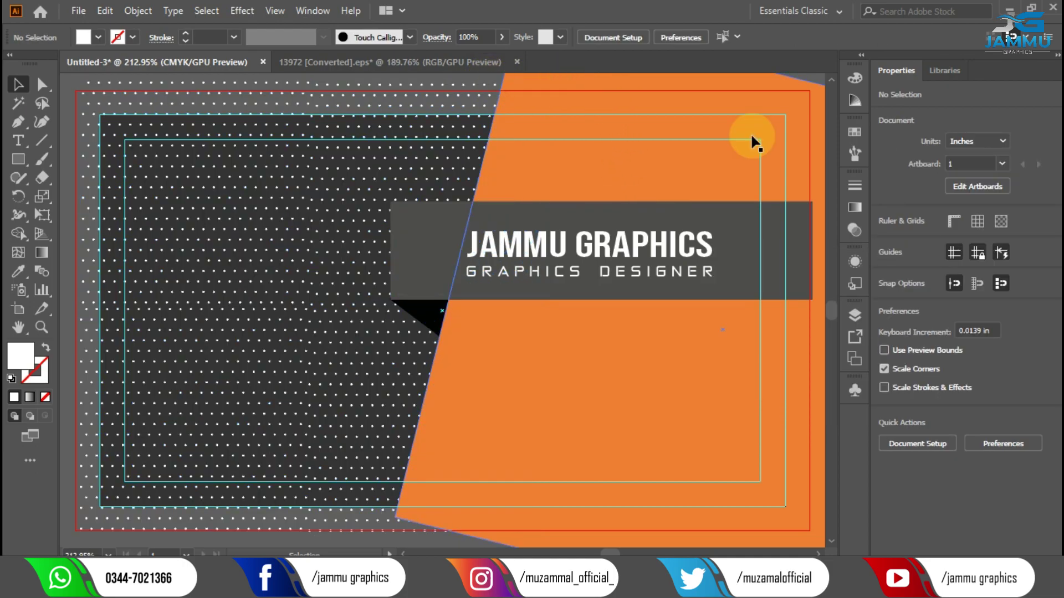
Sample the orange panel colour with the Eyedropper to make the dots orange
{"action": "left_click", "coordinate": [404, 83]}
{"action": "left_click", "coordinate": [885, 243]}
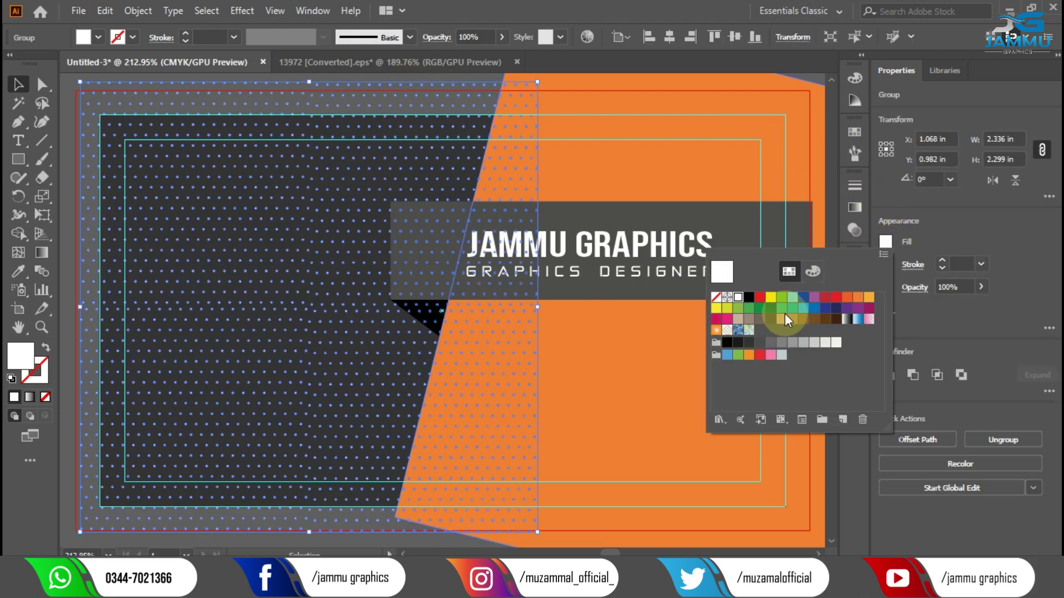
{"action": "left_click", "coordinate": [25, 269]}
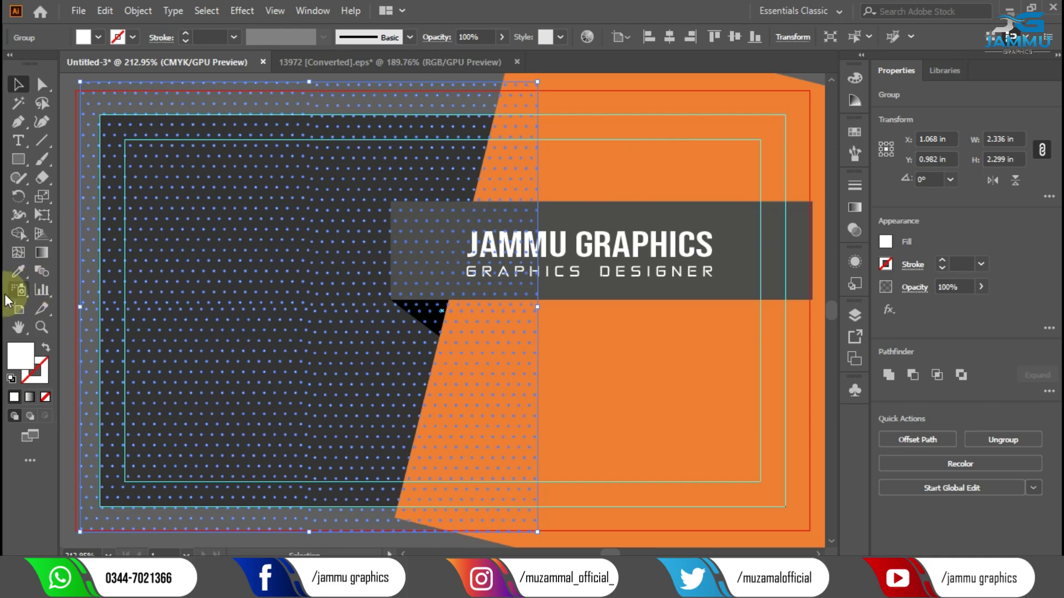
{"action": "left_click", "coordinate": [19, 271]}
{"action": "left_click", "coordinate": [344, 226]}
{"action": "left_click", "coordinate": [715, 175]}
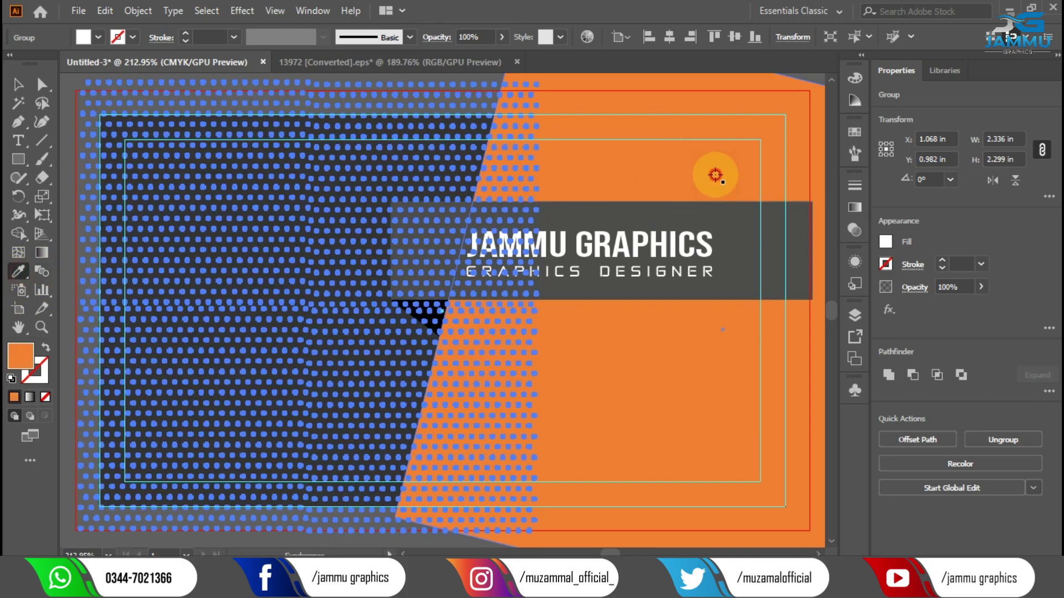
{"action": "left_click", "coordinate": [26, 85]}
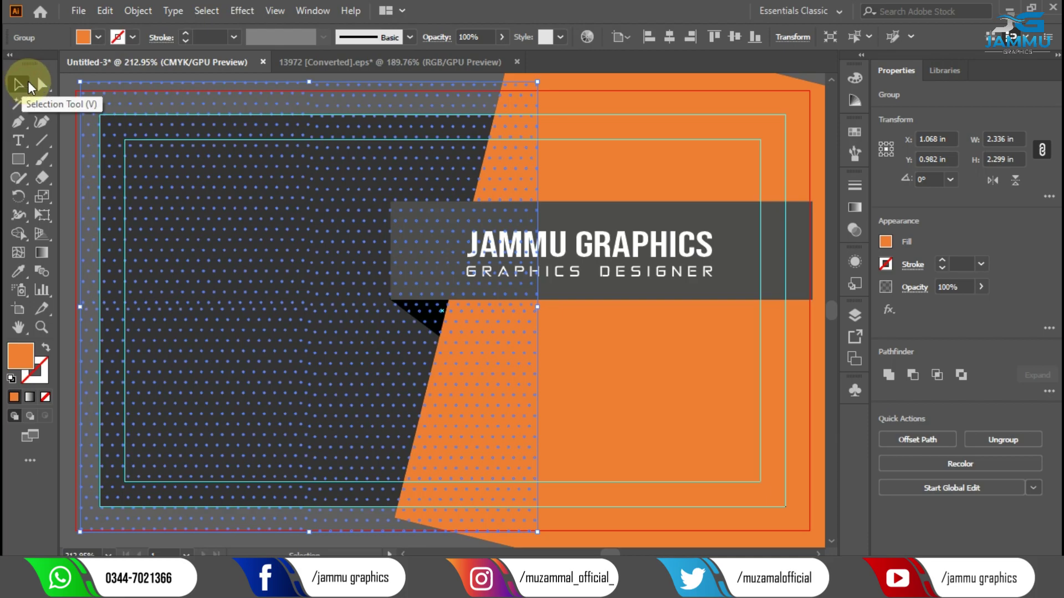
{"action": "left_click", "coordinate": [68, 79]}
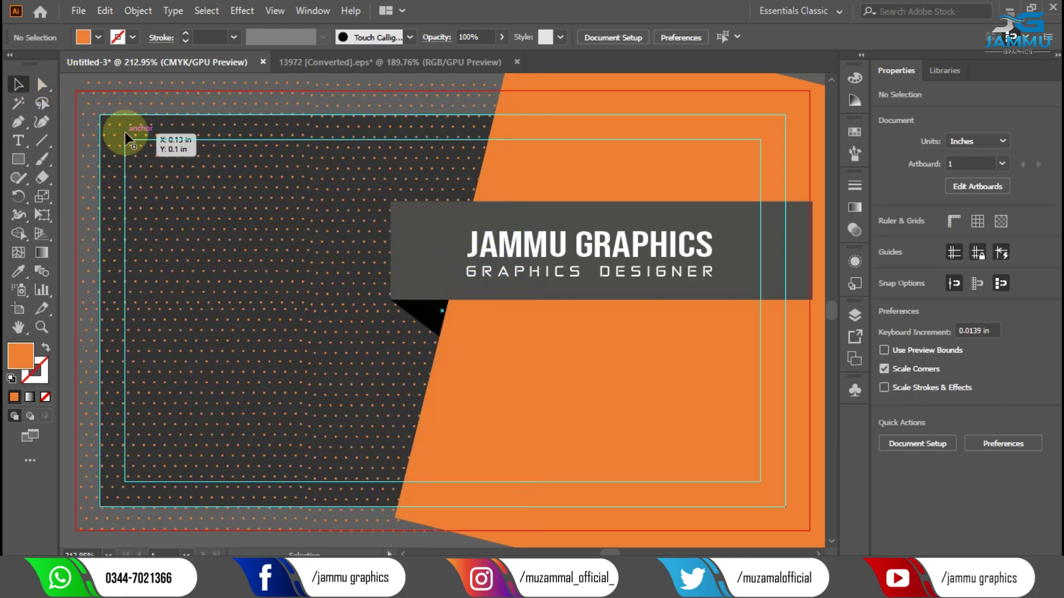
Scale and nudge the dot pattern to fit the dark background rectangle
{"action": "left_click", "coordinate": [117, 105]}
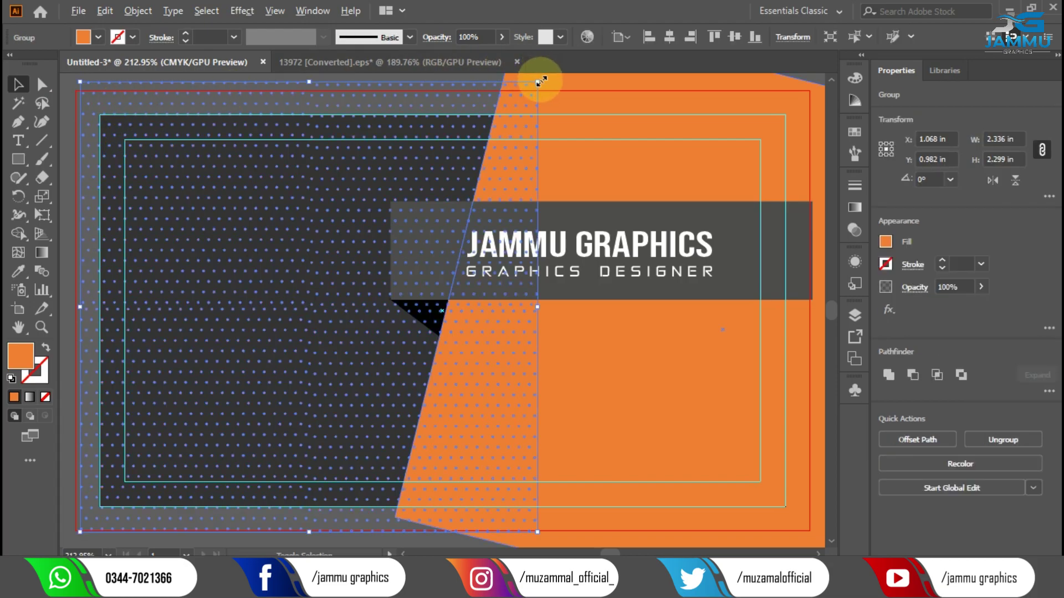
{"action": "left_click_drag", "start_coordinate": [538, 81], "coordinate": [511, 84]}
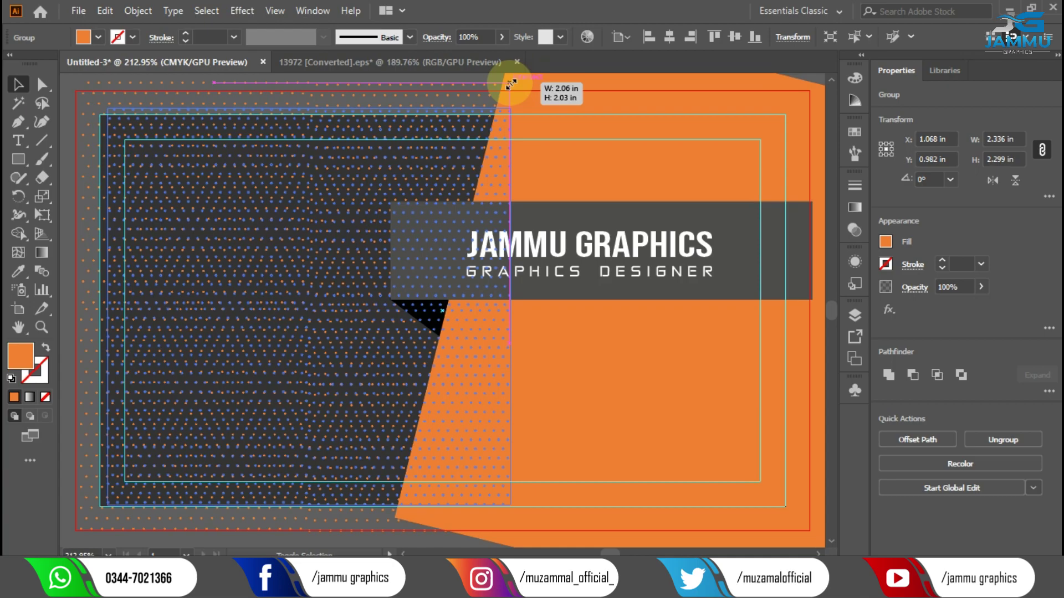
{"action": "left_click_drag", "start_coordinate": [510, 84], "coordinate": [504, 87]}
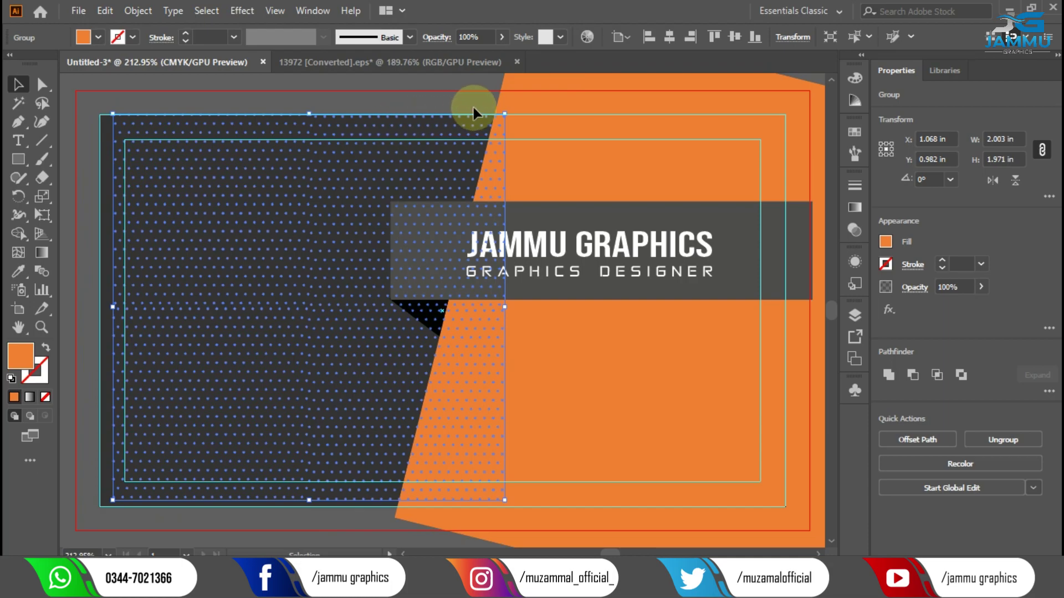
{"action": "left_click_drag", "start_coordinate": [504, 115], "coordinate": [509, 112]}
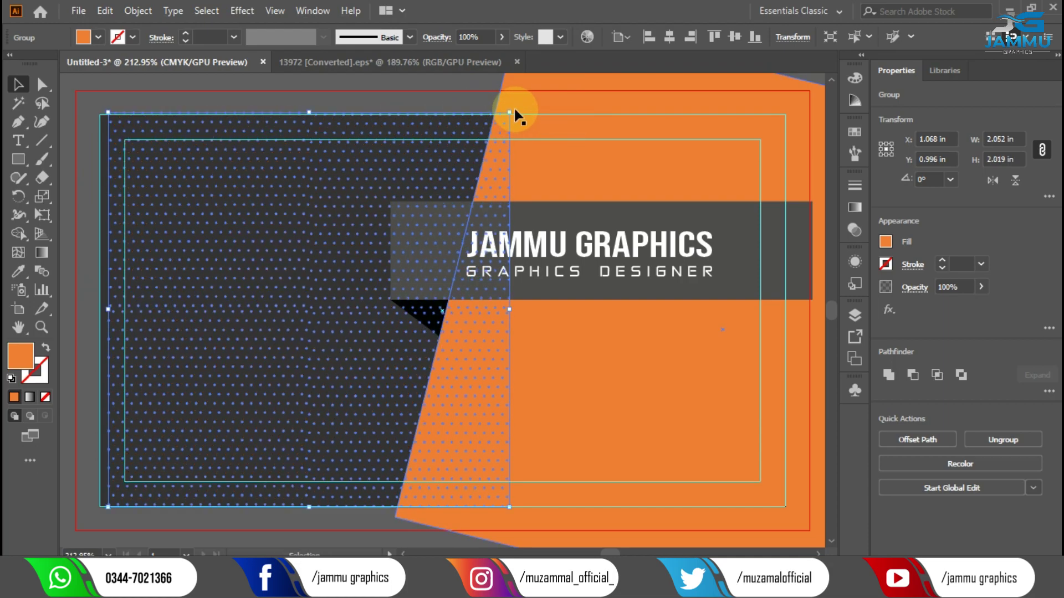
{"action": "key", "text": "Left"}
{"action": "key", "text": "Left"}
{"action": "key", "text": "Left"}
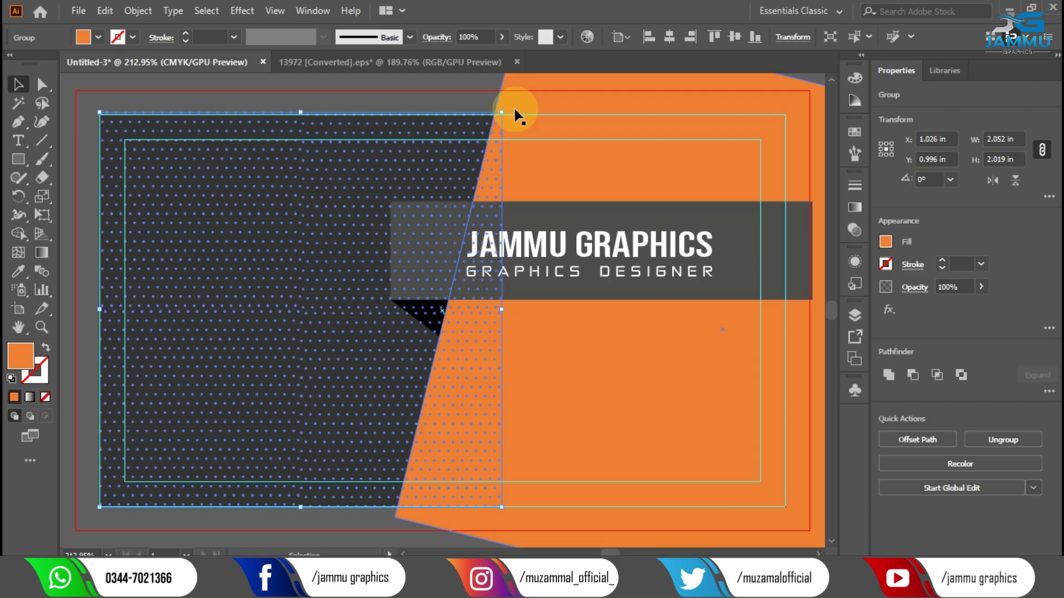
{"action": "key", "text": "Left"}
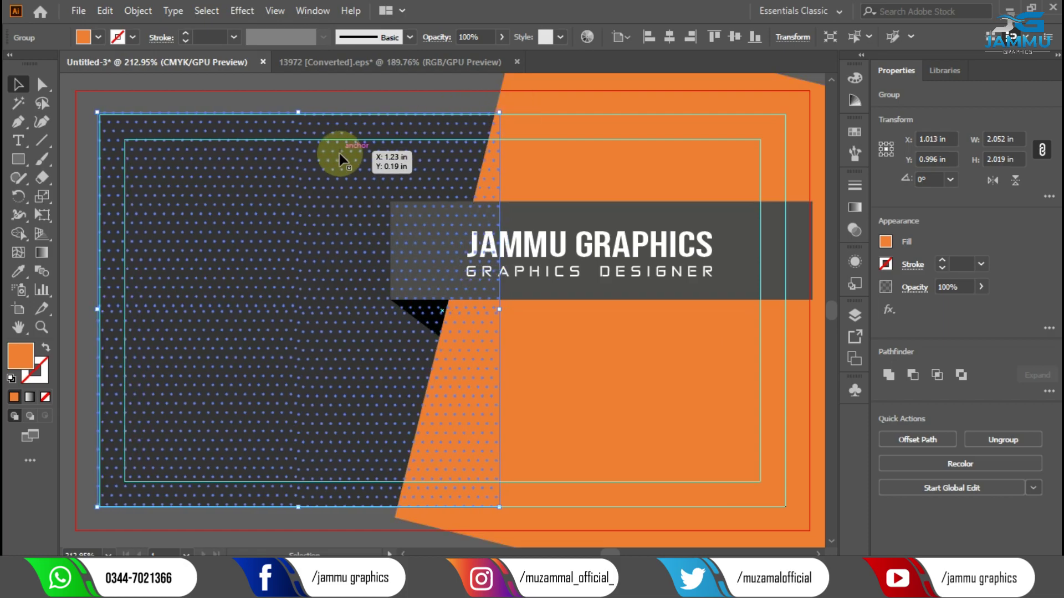
{"action": "left_click", "coordinate": [82, 124]}
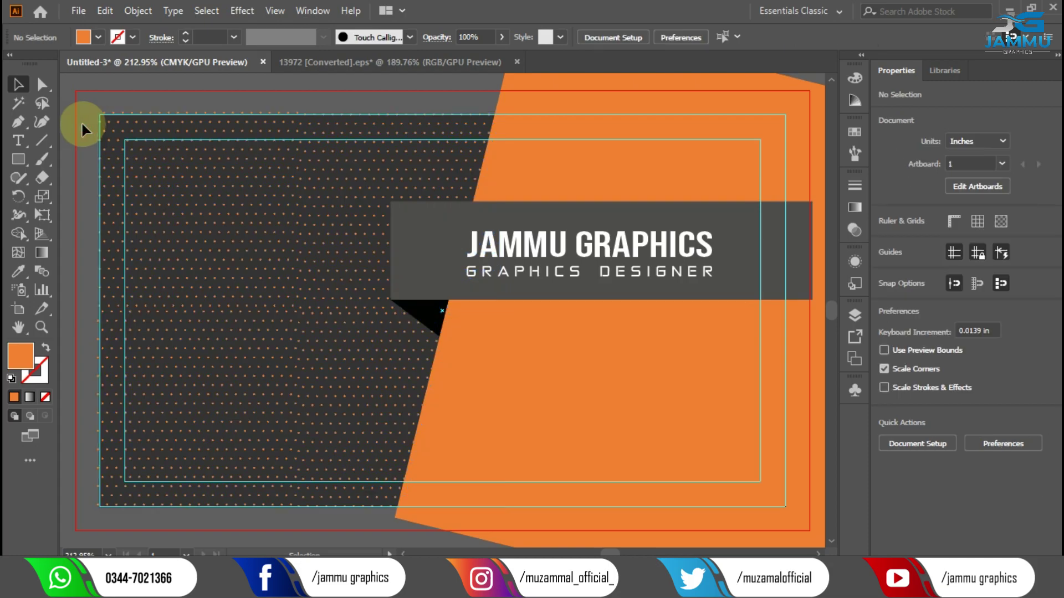
Change the dot pattern's fill to black
{"action": "left_click", "coordinate": [210, 113]}
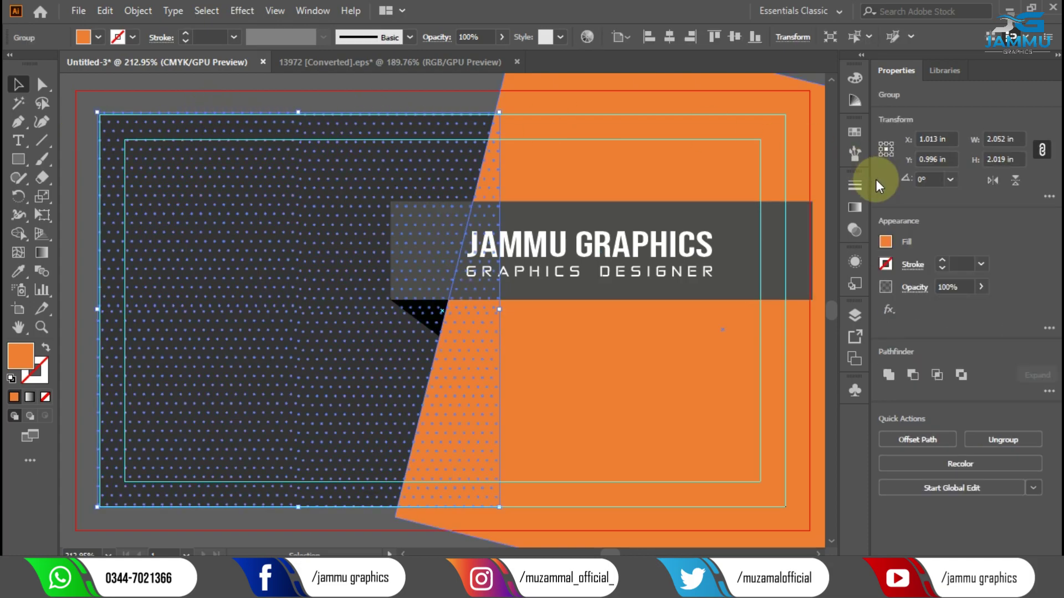
{"action": "left_click", "coordinate": [886, 241]}
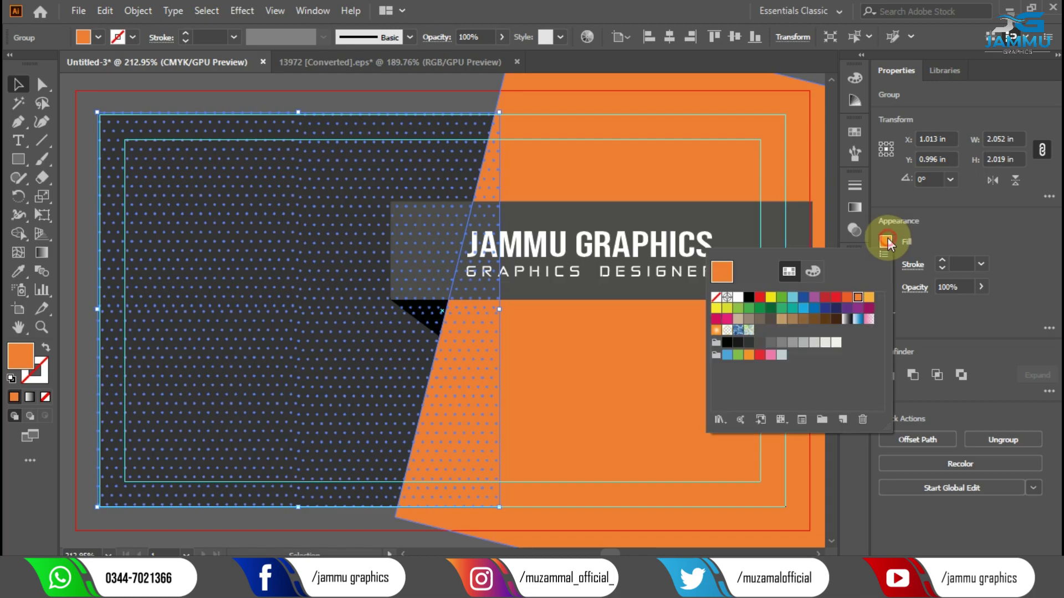
{"action": "left_click", "coordinate": [749, 298]}
{"action": "left_click", "coordinate": [364, 100]}
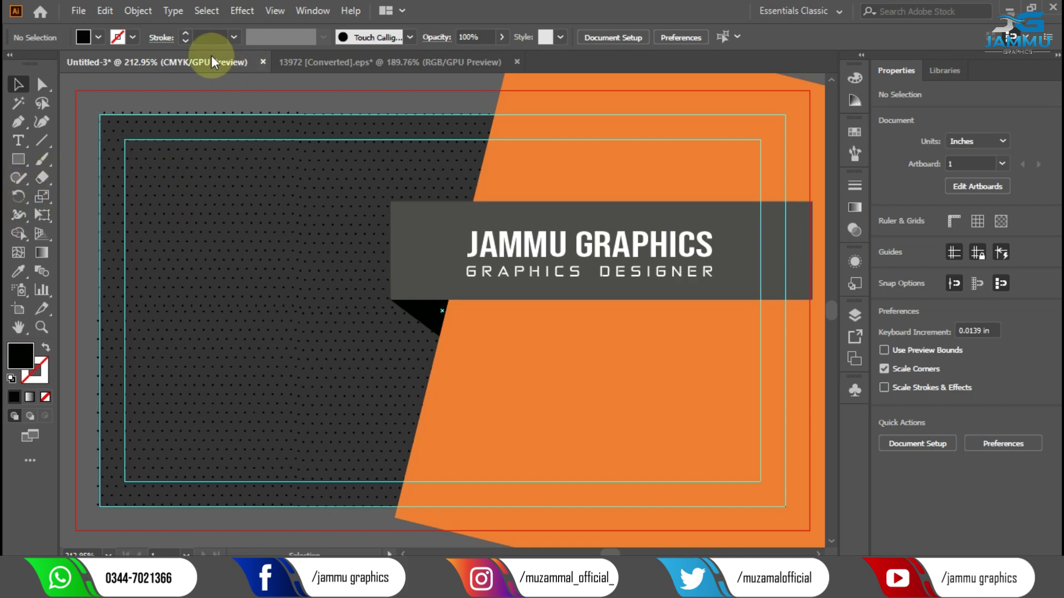
Open 18764668.eps from D:\social and contact info icons Ai file\contact info icons
{"action": "left_click", "coordinate": [138, 11]}
{"action": "left_click", "coordinate": [83, 16]}
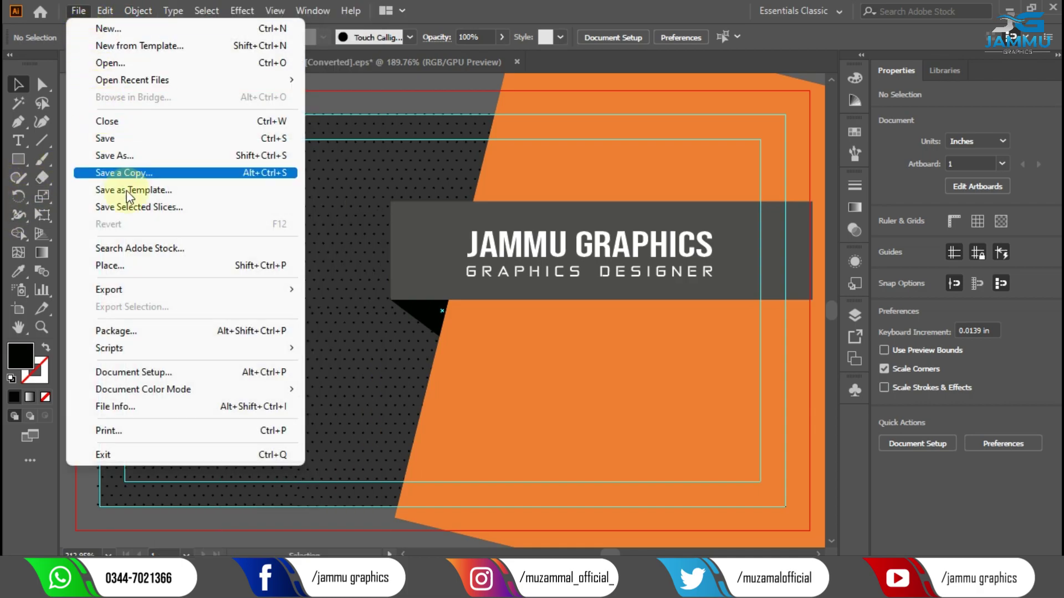
{"action": "left_click", "coordinate": [126, 69]}
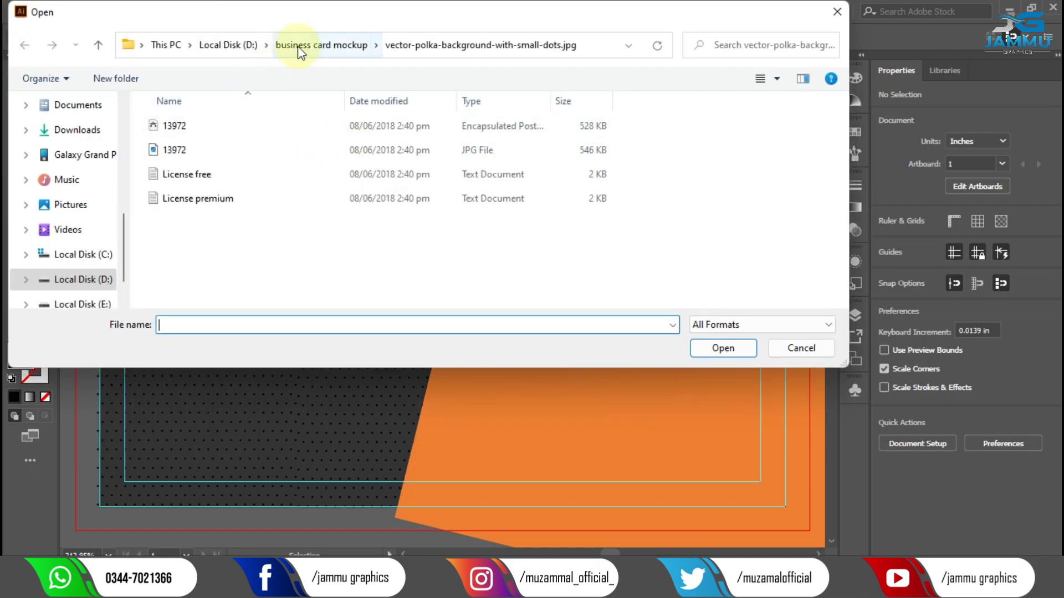
{"action": "left_click", "coordinate": [297, 46]}
{"action": "left_click", "coordinate": [247, 47]}
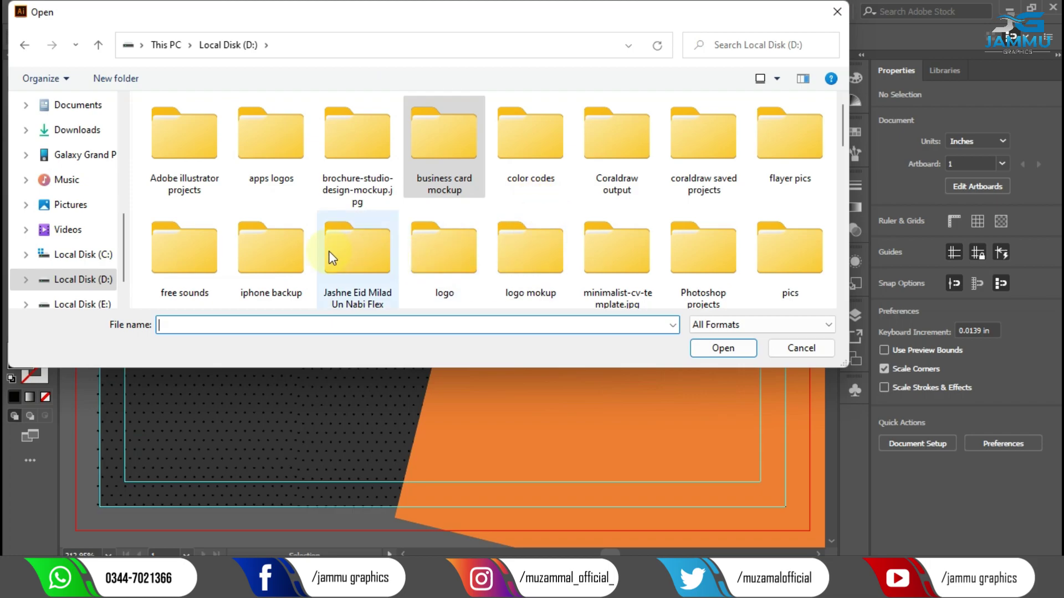
{"action": "scroll", "coordinate": [328, 251], "scroll_direction": "down", "scroll_amount": 1}
{"action": "scroll", "coordinate": [324, 251], "scroll_direction": "down", "scroll_amount": 1}
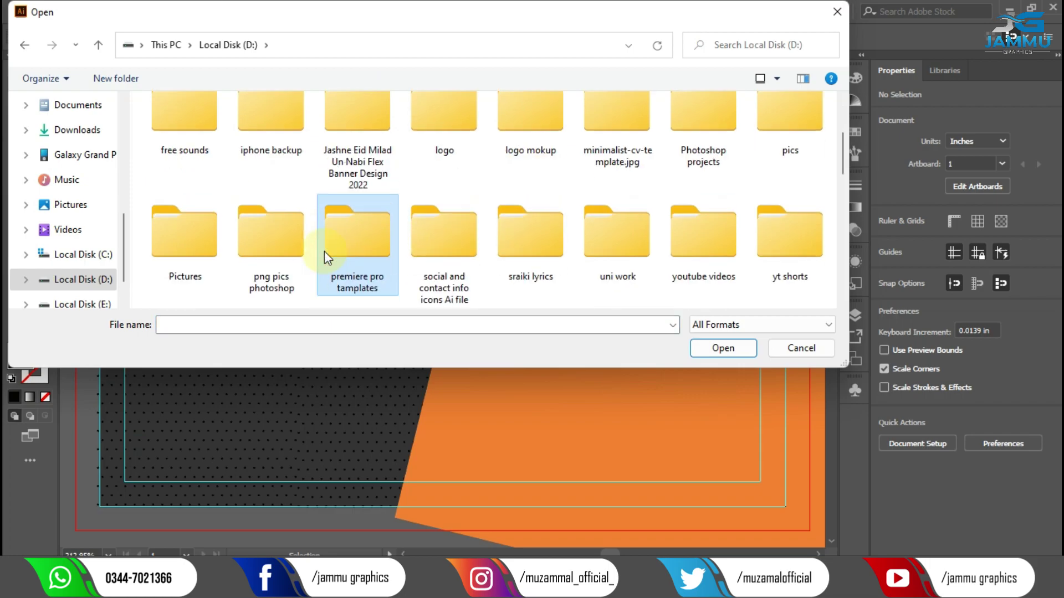
{"action": "key", "text": "Right"}
{"action": "key", "text": "Return"}
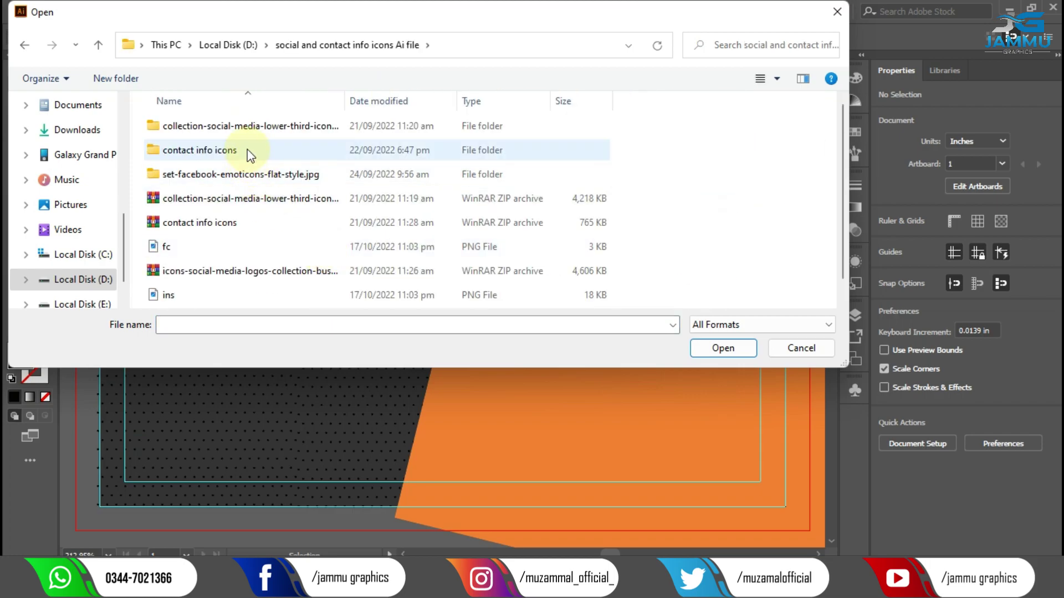
{"action": "double_click", "coordinate": [252, 149]}
{"action": "left_click", "coordinate": [216, 131]}
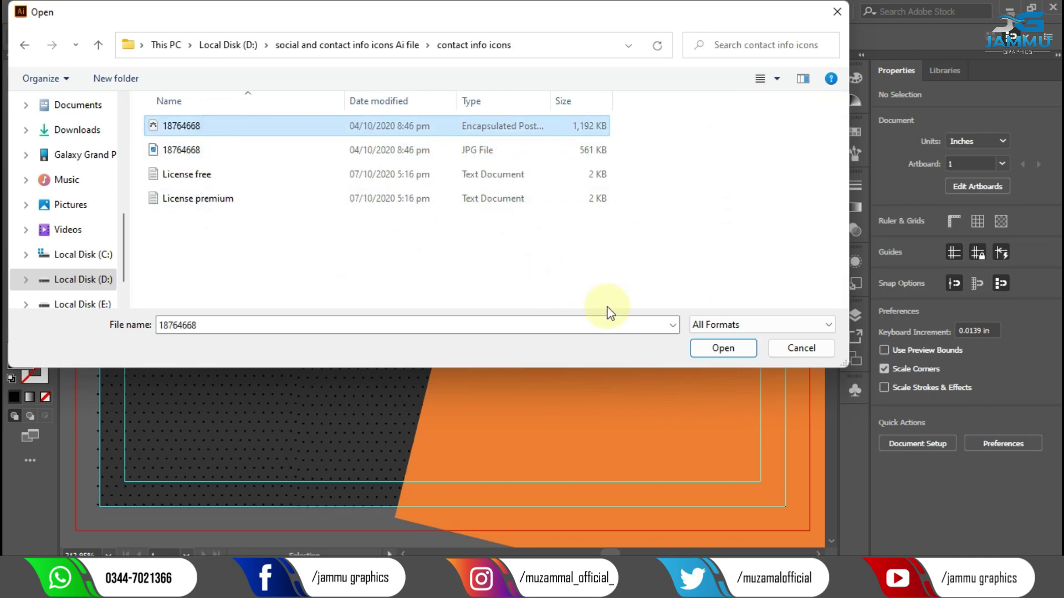
{"action": "left_click", "coordinate": [716, 347]}
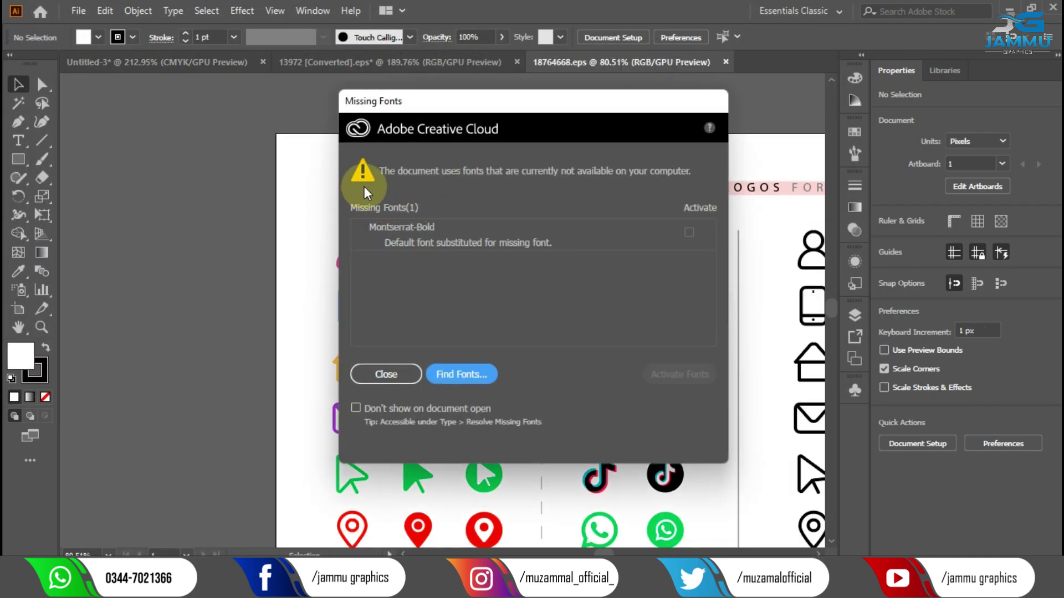
Dismiss the Missing Fonts notice, fit the artboard, and fully ungroup the icon artwork
{"action": "left_click", "coordinate": [397, 374]}
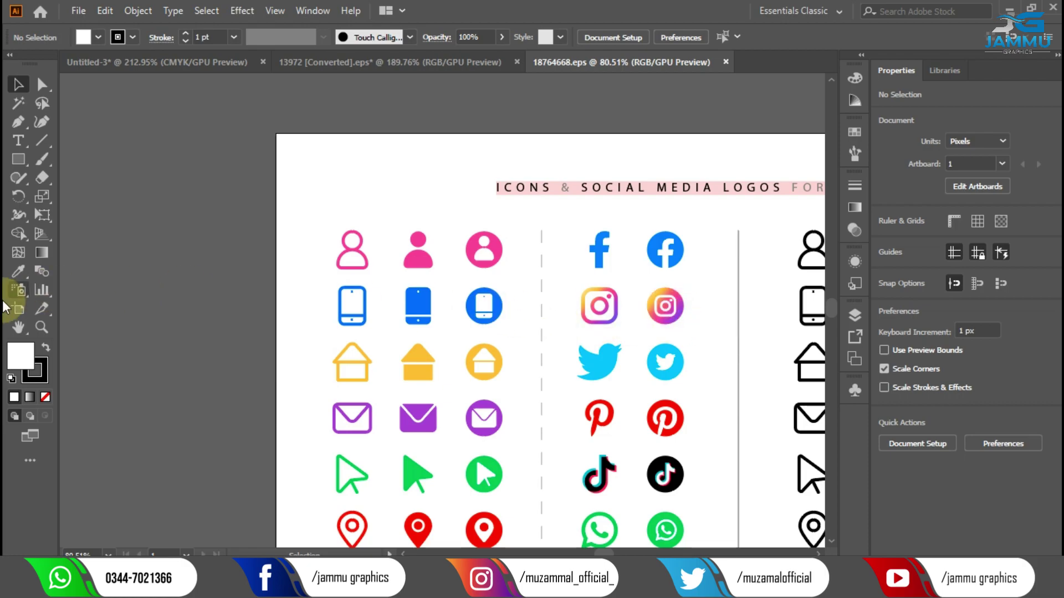
{"action": "double_click", "coordinate": [17, 325]}
{"action": "left_click", "coordinate": [19, 84]}
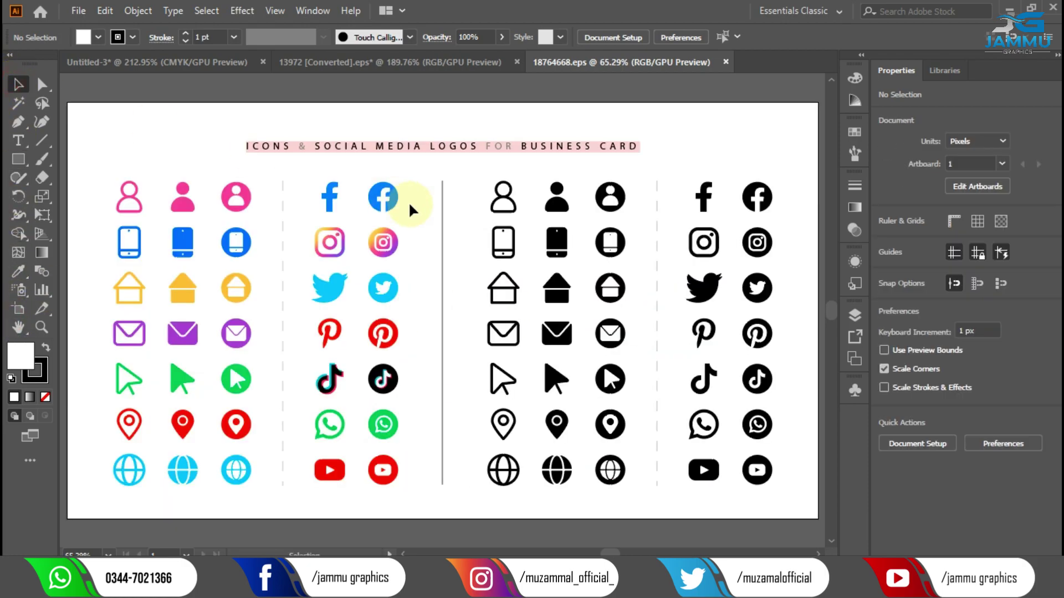
{"action": "left_click", "coordinate": [554, 248]}
{"action": "left_click", "coordinate": [138, 10]}
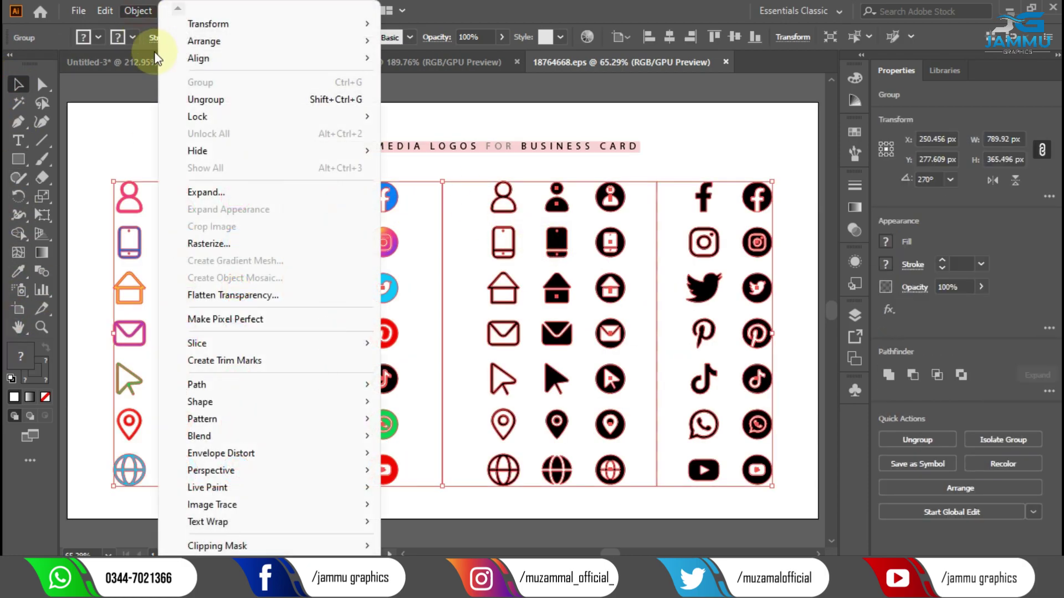
{"action": "left_click", "coordinate": [178, 98]}
{"action": "left_click", "coordinate": [139, 11]}
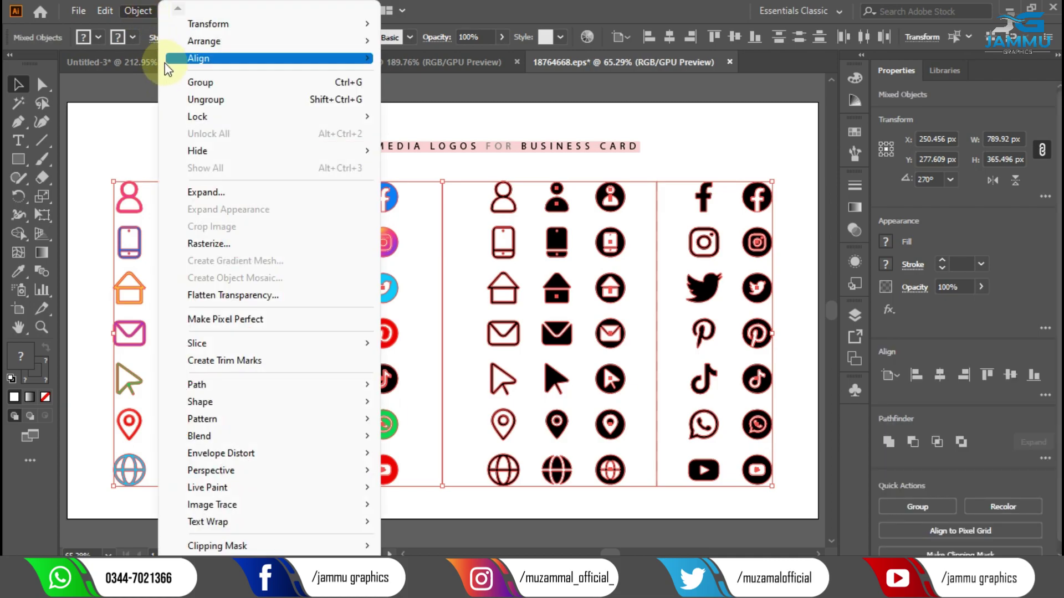
{"action": "left_click", "coordinate": [180, 101]}
{"action": "left_click", "coordinate": [138, 11]}
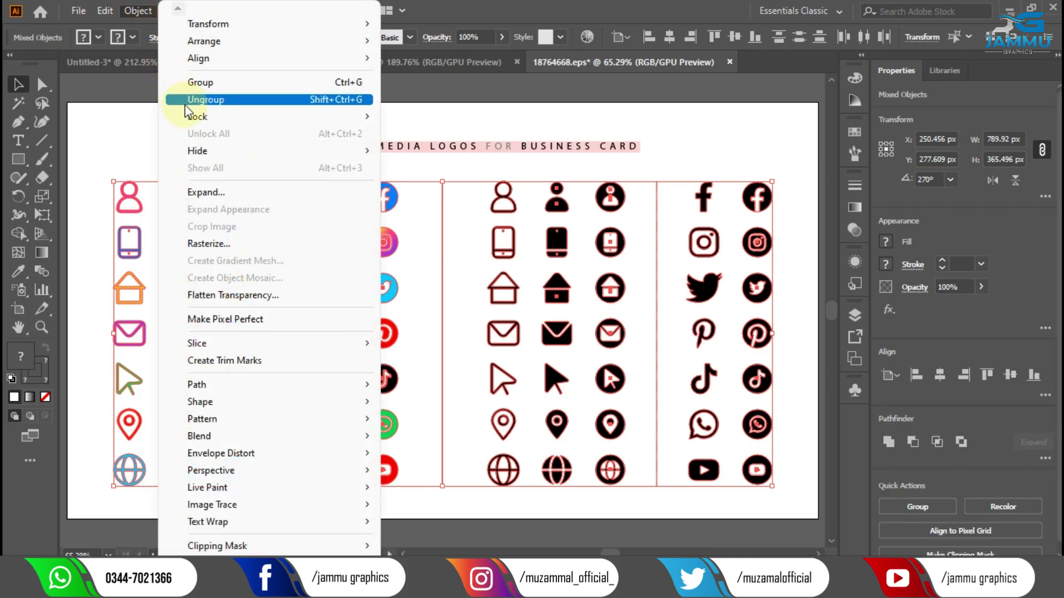
{"action": "left_click", "coordinate": [186, 100]}
Select the black circled person, home, mail and pointer icons
{"action": "left_click", "coordinate": [356, 117]}
{"action": "left_click", "coordinate": [557, 201]}
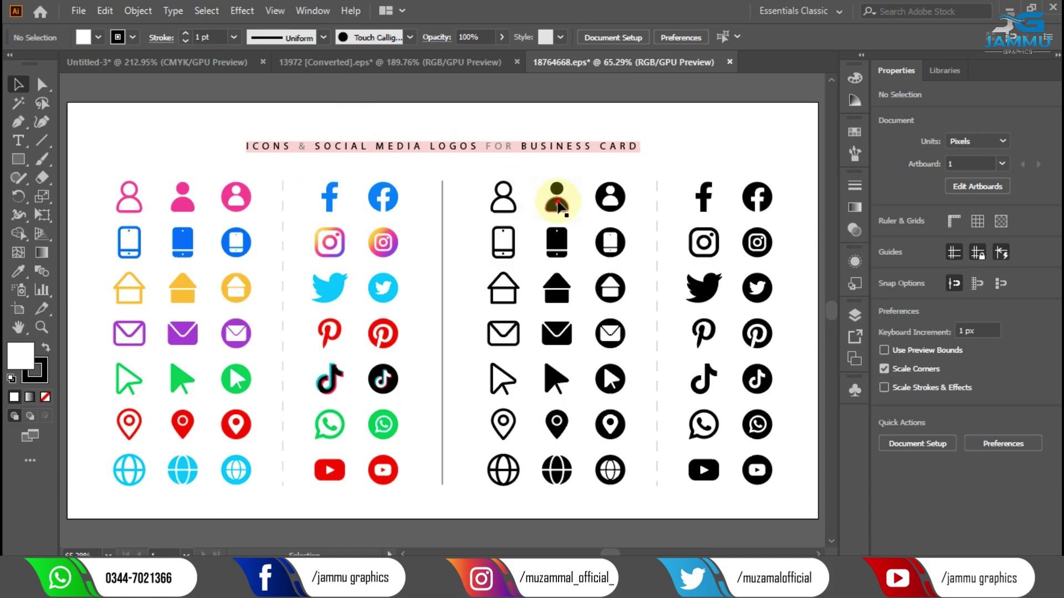
{"action": "key", "text": "ctrl+a"}
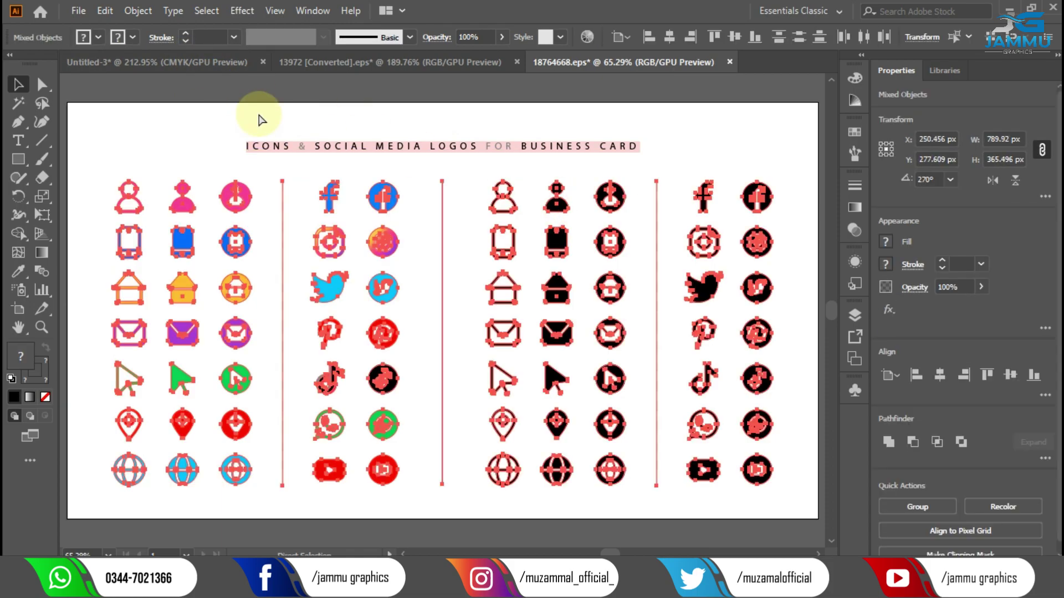
{"action": "left_click", "coordinate": [320, 107]}
{"action": "left_click", "coordinate": [556, 195]}
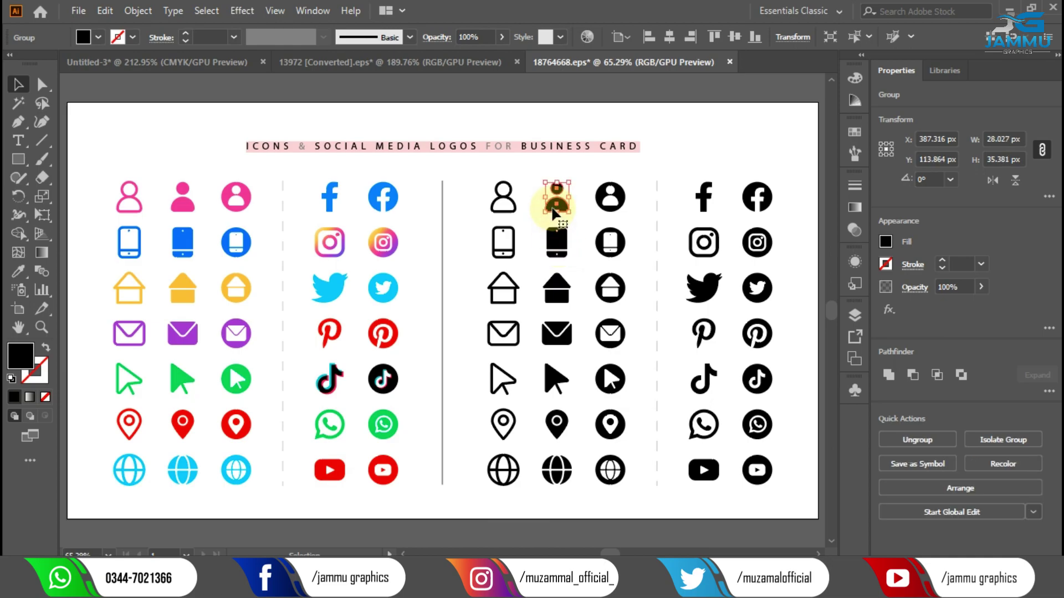
{"action": "left_click_drag", "start_coordinate": [570, 207], "coordinate": [620, 207]}
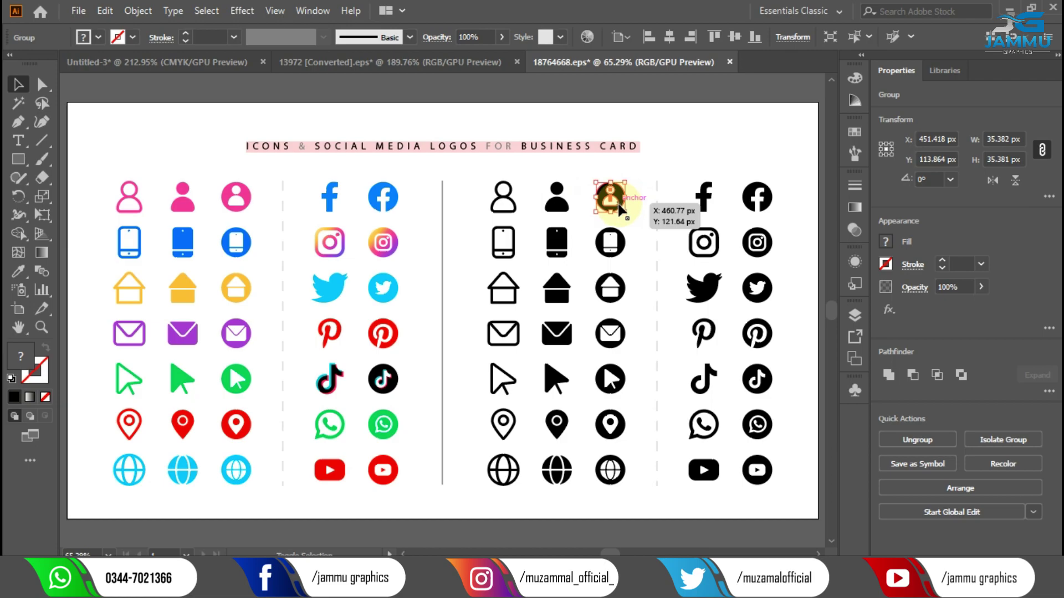
{"action": "left_click", "coordinate": [614, 333], "text": "shift"}
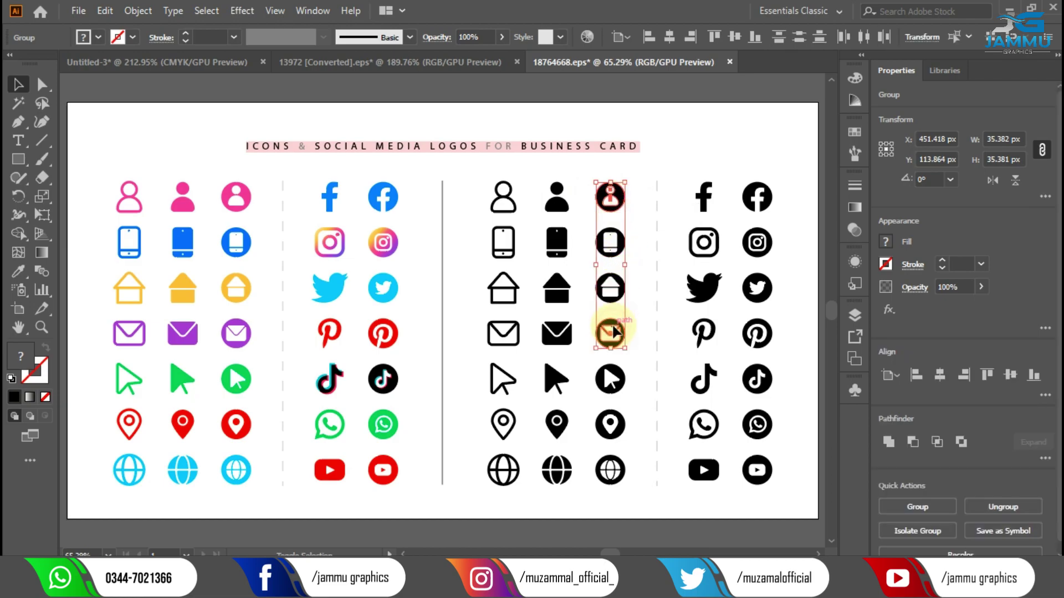
{"action": "left_click", "coordinate": [611, 379], "text": "shift"}
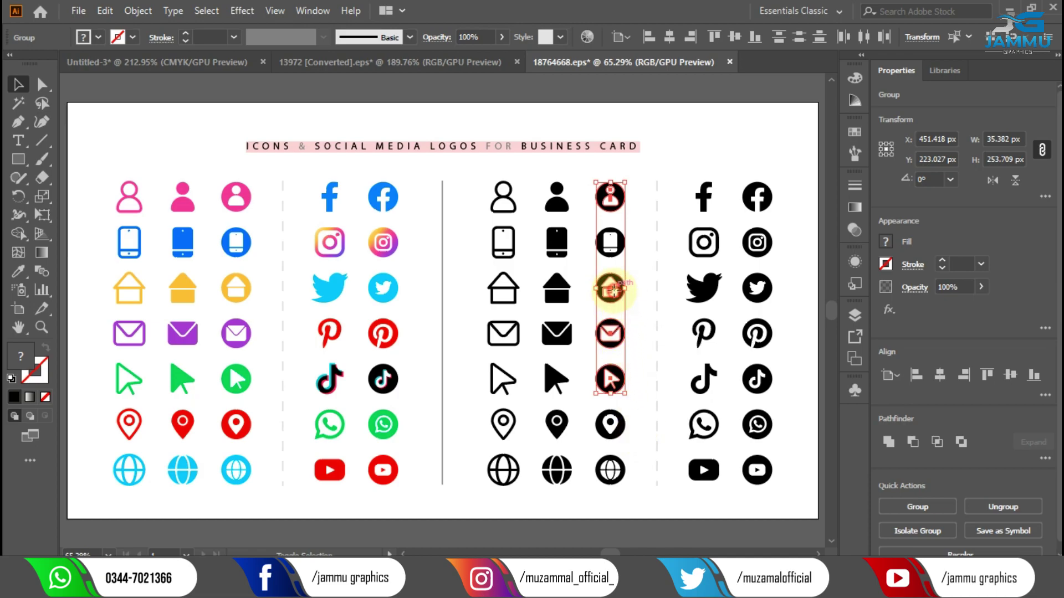
{"action": "key", "text": "a"}
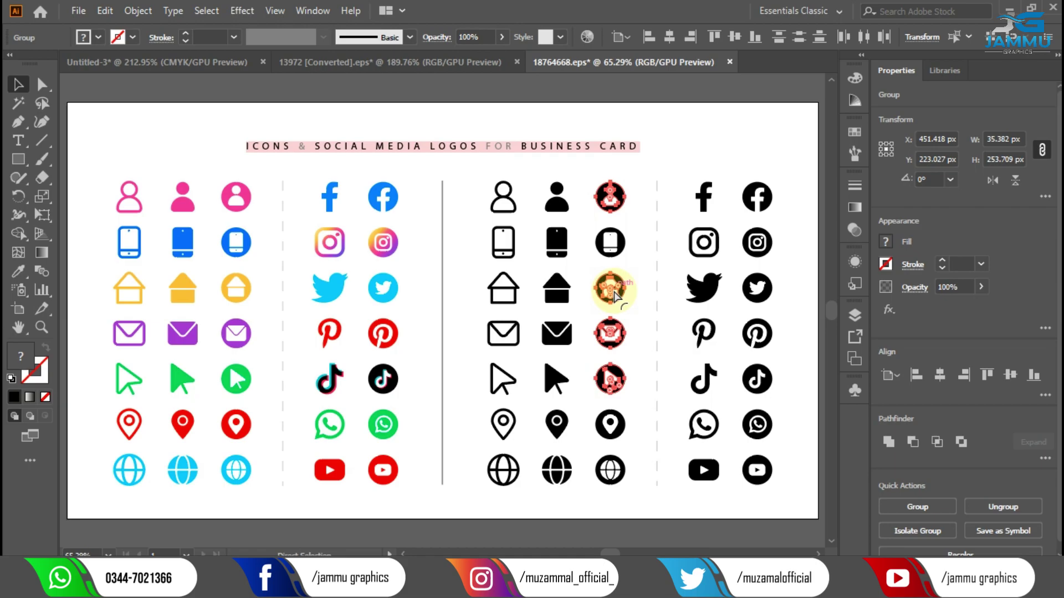
Paste the four icons onto the card, shrink them, and place the column at the left
{"action": "left_click", "coordinate": [227, 63]}
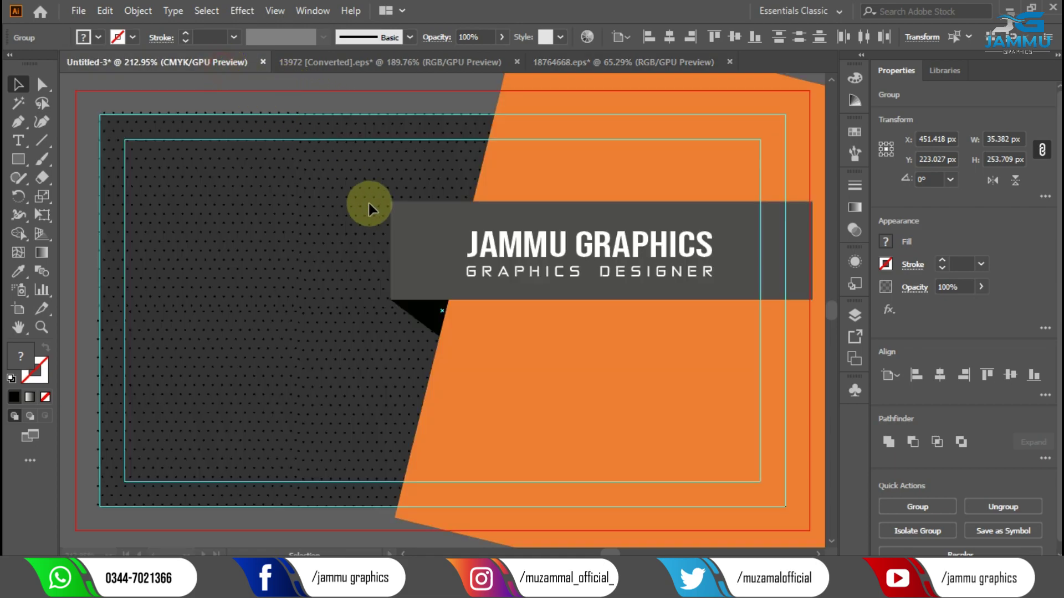
{"action": "key", "text": "ctrl+v"}
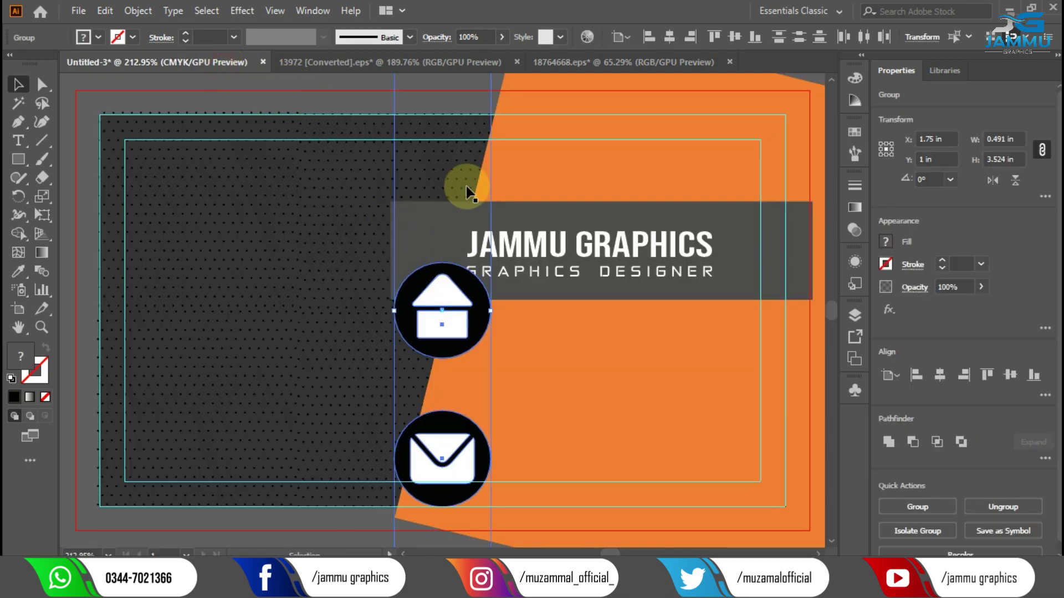
{"action": "scroll", "coordinate": [434, 324], "scroll_direction": "down", "scroll_amount": 2}
{"action": "scroll", "coordinate": [434, 324], "scroll_direction": "down", "scroll_amount": 1}
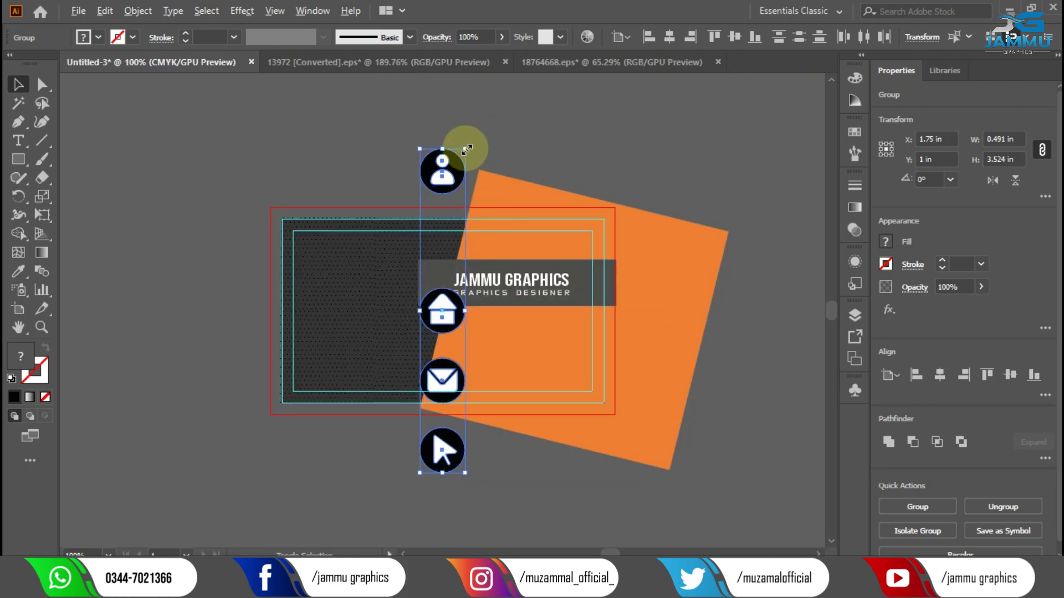
{"action": "left_click_drag", "start_coordinate": [467, 149], "coordinate": [454, 199]}
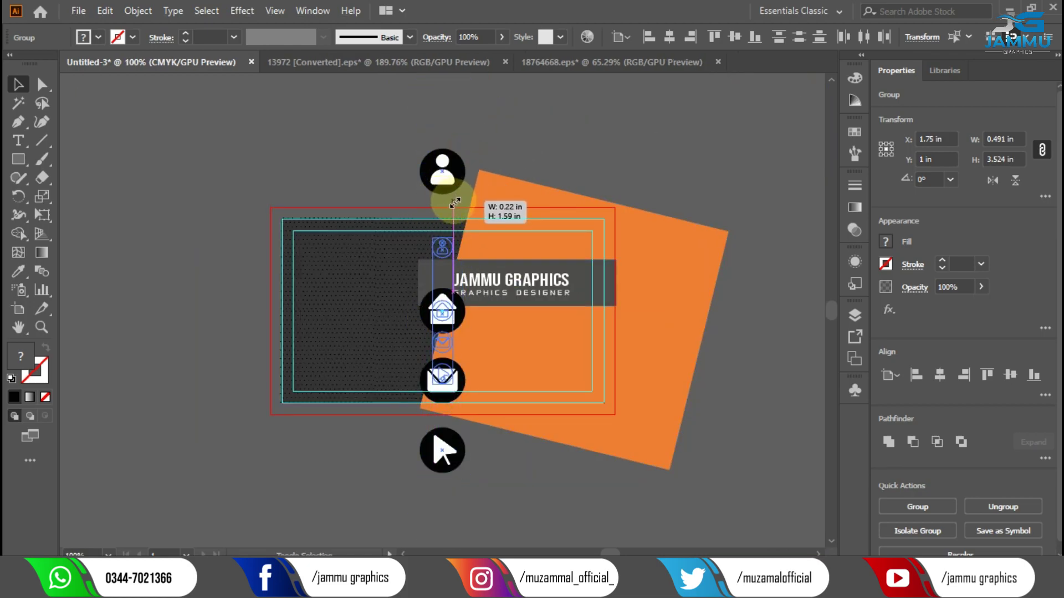
{"action": "mouse_move", "coordinate": [454, 198]}
{"action": "left_mouse_down"}
{"action": "mouse_move", "coordinate": [441, 271]}
{"action": "mouse_move", "coordinate": [178, 304]}
{"action": "mouse_move", "coordinate": [178, 314]}
{"action": "mouse_move", "coordinate": [187, 275]}
{"action": "left_mouse_up"}
{"action": "scroll", "coordinate": [442, 272], "scroll_direction": "up", "scroll_amount": 2}
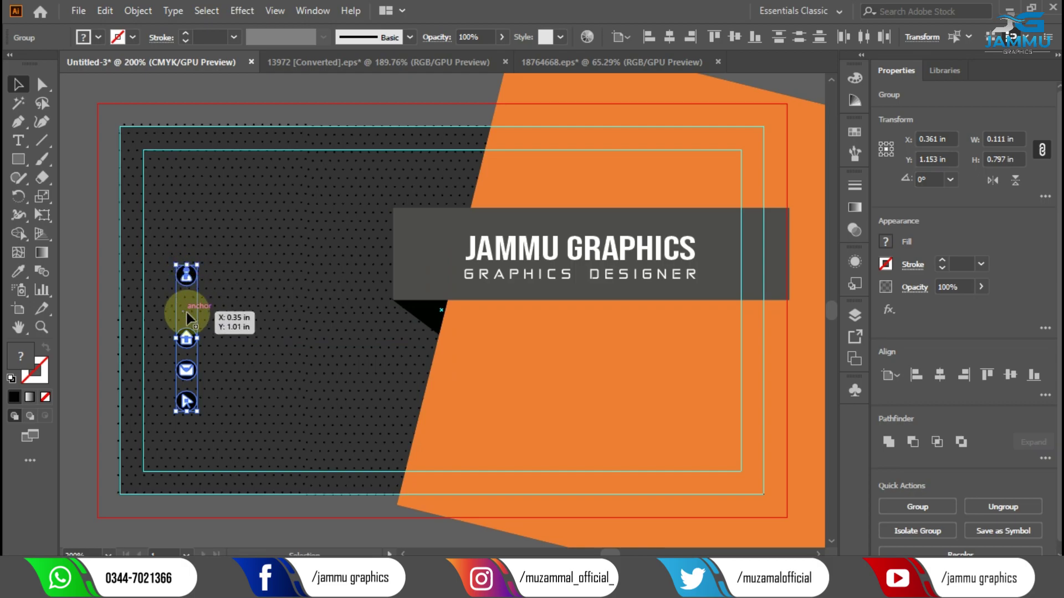
{"action": "left_click_drag", "start_coordinate": [186, 340], "coordinate": [187, 362]}
Nudge the top person icon slightly downward and zoom in on it
{"action": "left_click", "coordinate": [77, 199]}
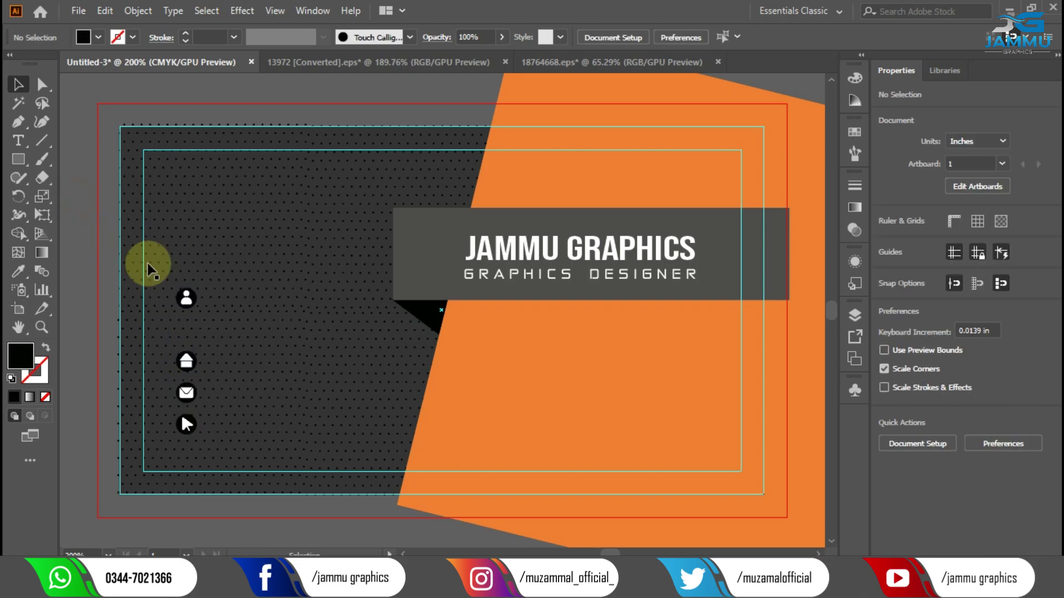
{"action": "left_click", "coordinate": [187, 302]}
{"action": "key", "text": "Down"}
{"action": "key", "text": "Down"}
{"action": "key", "text": "Down"}
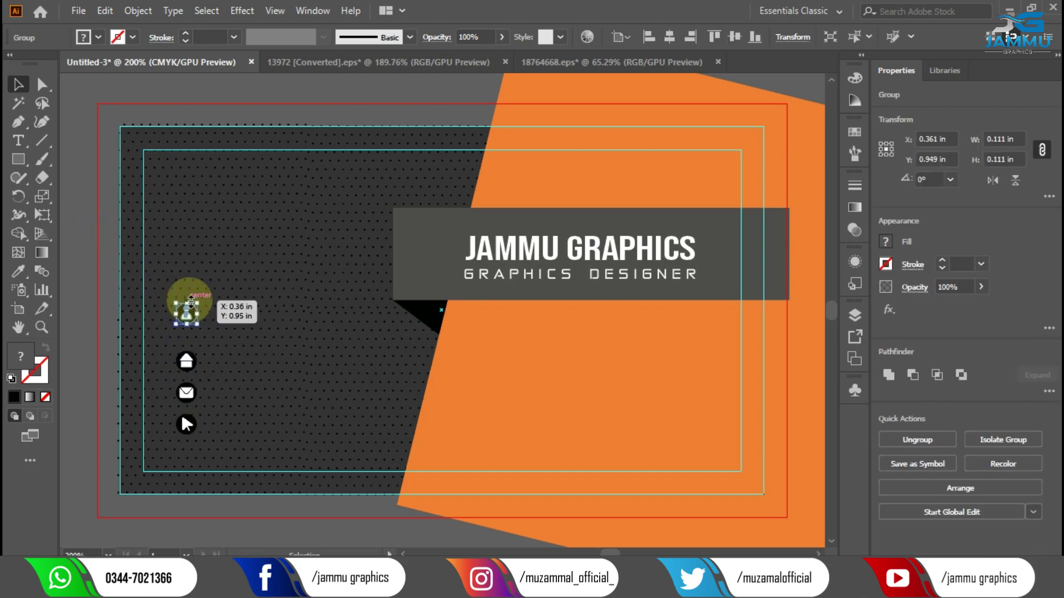
{"action": "key", "text": "Down"}
{"action": "key", "text": "Down"}
{"action": "key", "text": "Down"}
{"action": "key", "text": "Down"}
{"action": "key", "text": "Down"}
{"action": "key", "text": "Down"}
{"action": "left_click", "coordinate": [119, 285]}
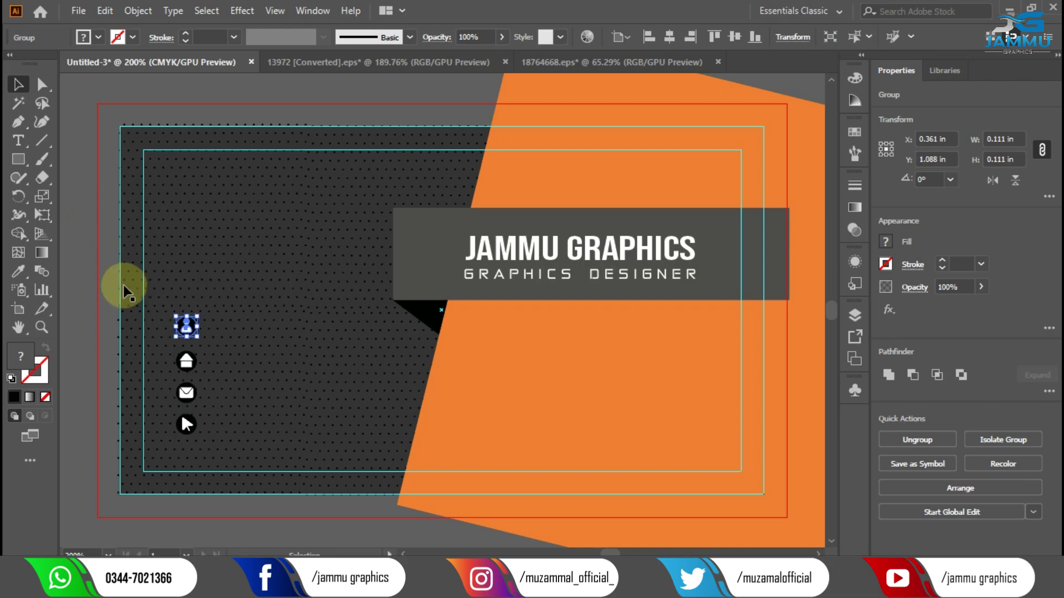
{"action": "left_click", "coordinate": [193, 329]}
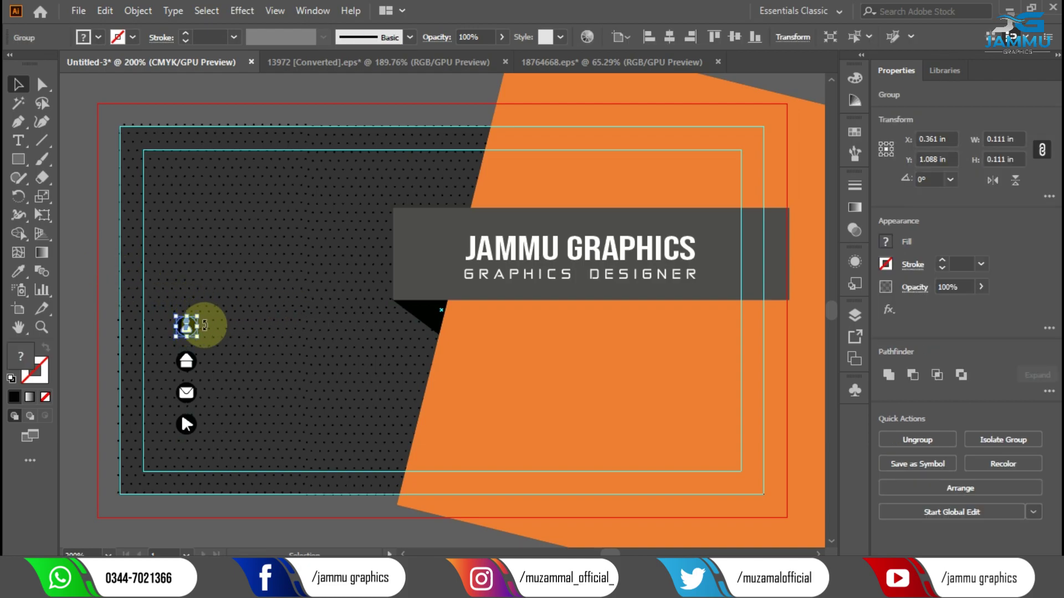
{"action": "key", "text": "ctrl+equal"}
{"action": "key", "text": "ctrl+equal"}
{"action": "key", "text": "ctrl+equal"}
{"action": "key", "text": "ctrl+equal"}
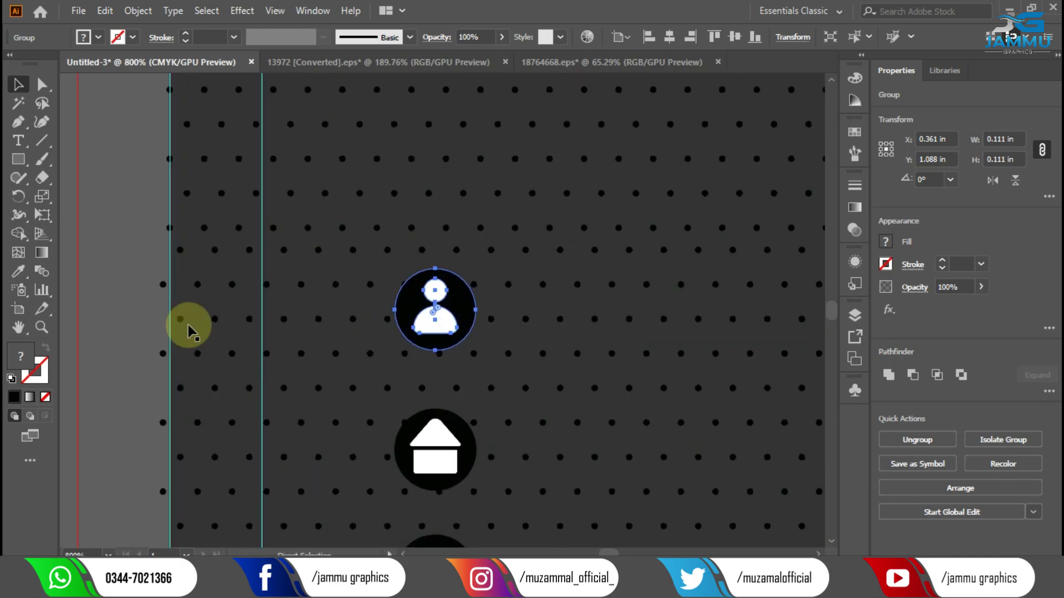
{"action": "left_click", "coordinate": [113, 309]}
Ungroup the person icon and select its outer black circle to check its fill
{"action": "left_click", "coordinate": [428, 297]}
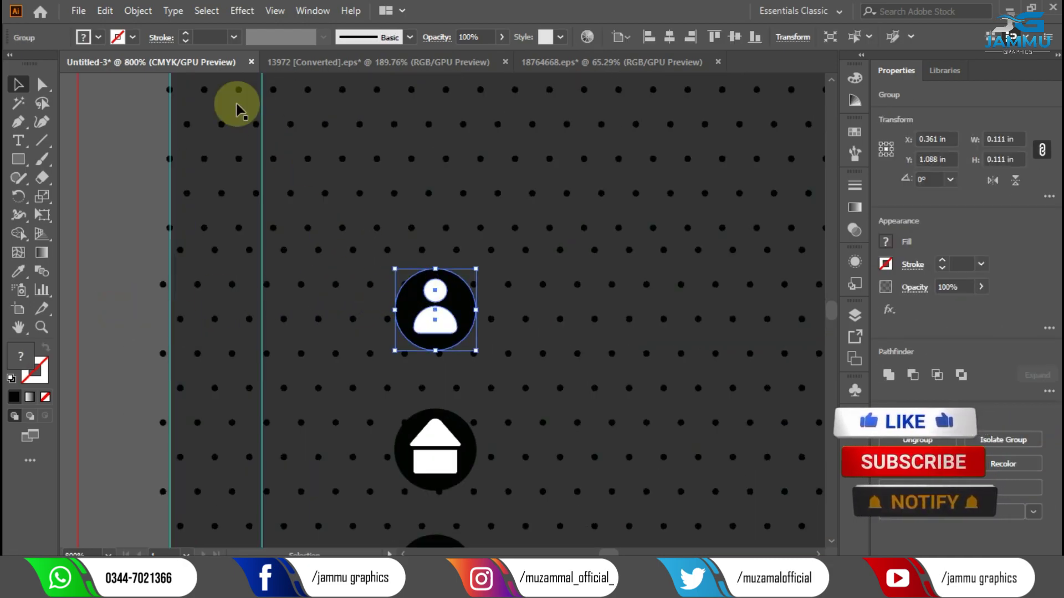
{"action": "left_click", "coordinate": [138, 10]}
{"action": "left_click", "coordinate": [205, 100]}
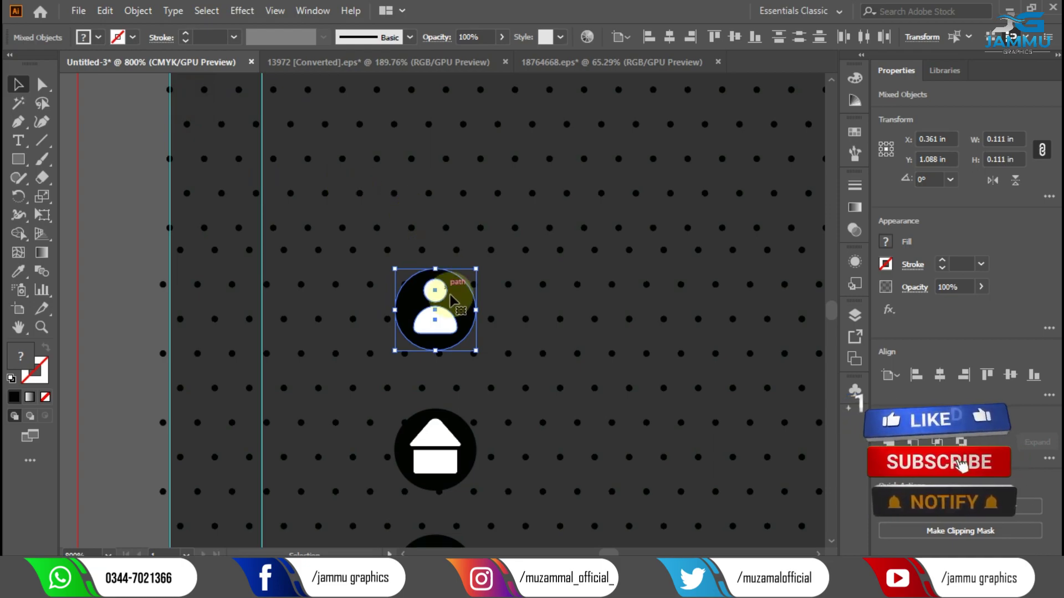
{"action": "left_click", "coordinate": [130, 308]}
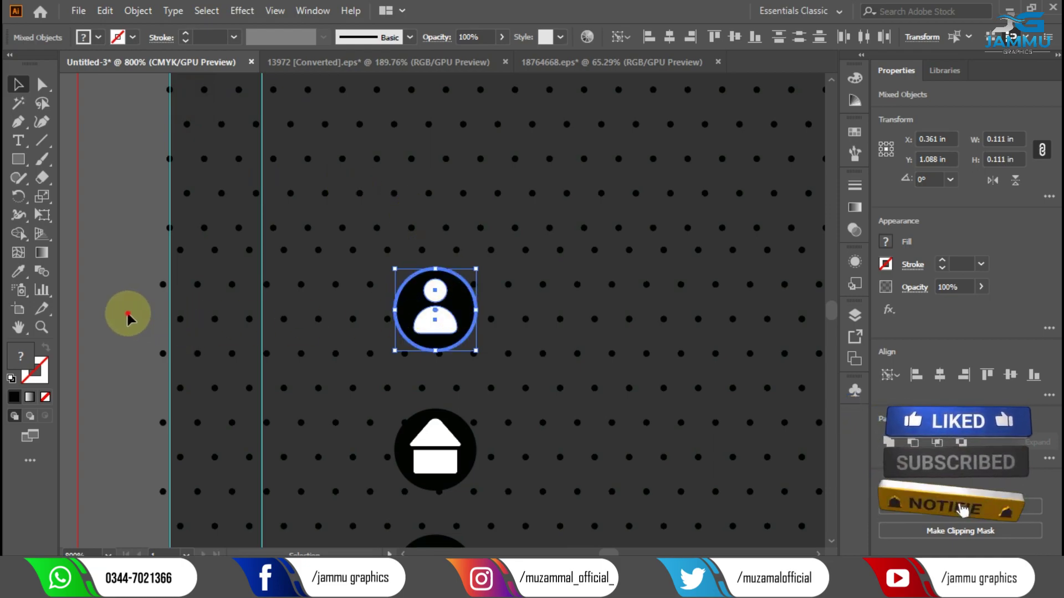
{"action": "left_click", "coordinate": [472, 314]}
{"action": "left_click", "coordinate": [886, 241]}
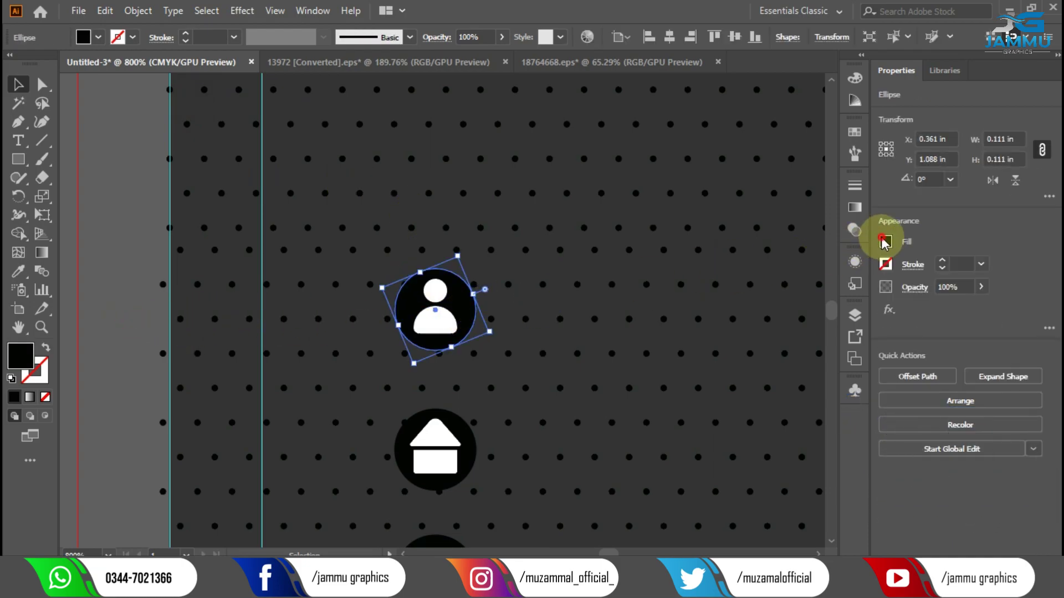
{"action": "left_click", "coordinate": [885, 241]}
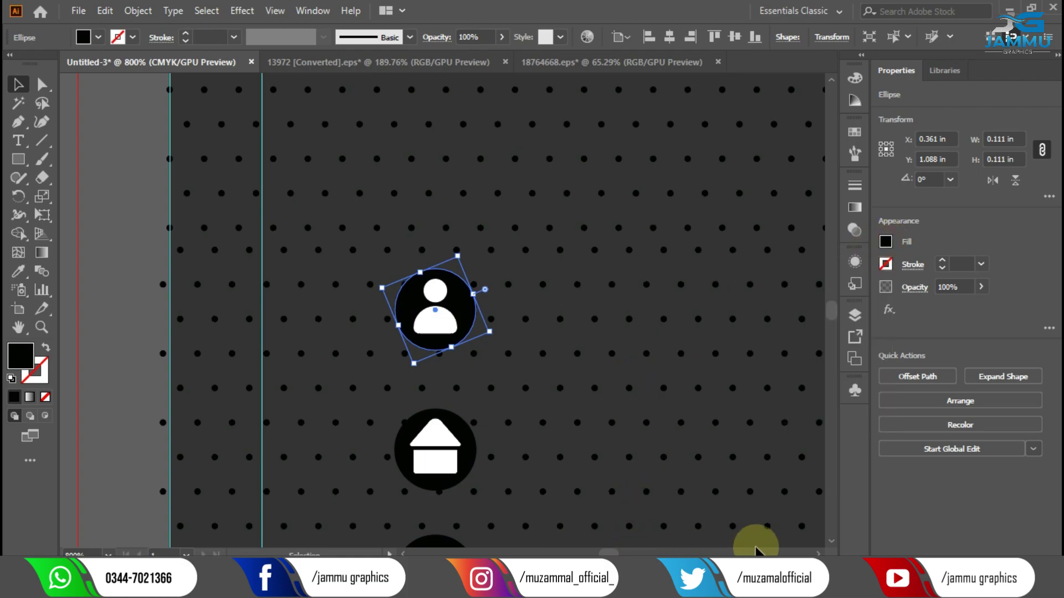
Zoom out so the icons and the orange panel are visible together
{"action": "left_click", "coordinate": [819, 553]}
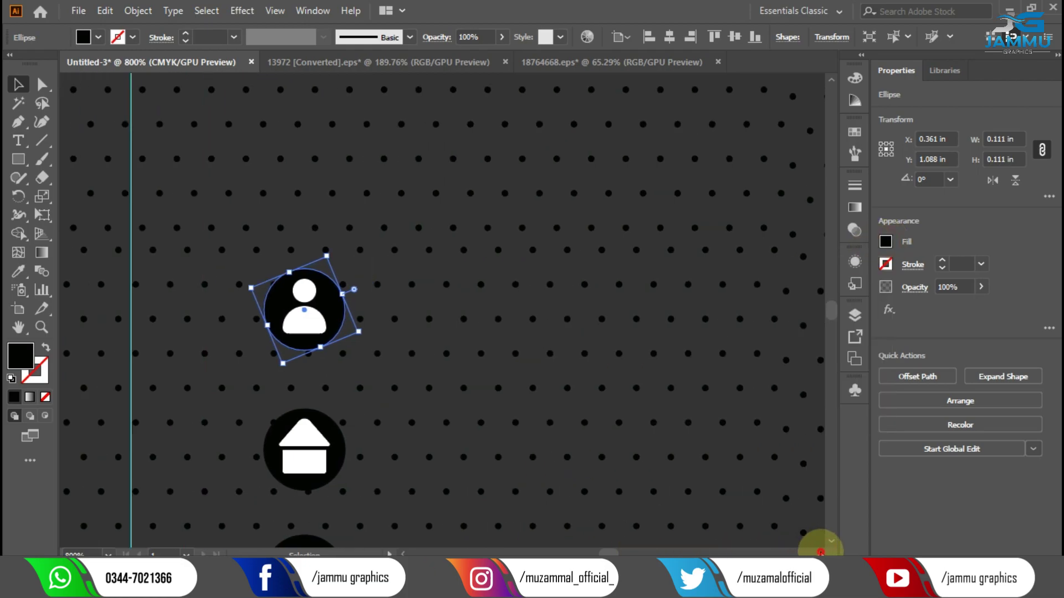
{"action": "left_click_drag", "start_coordinate": [819, 553], "coordinate": [819, 553]}
{"action": "key", "text": "a"}
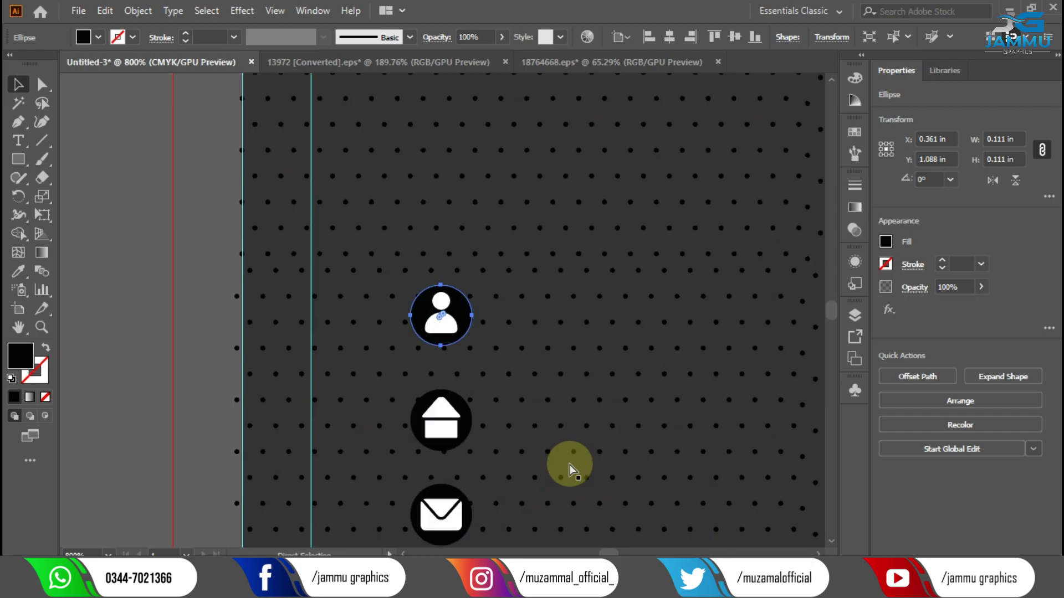
{"action": "key", "text": "ctrl+minus"}
{"action": "key", "text": "v"}
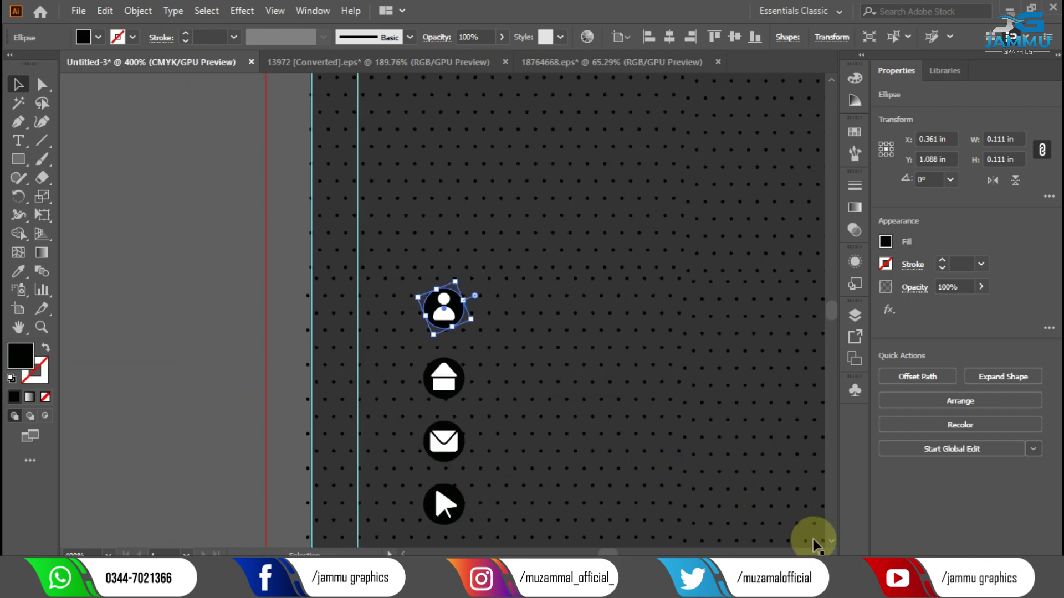
{"action": "left_click_drag", "start_coordinate": [819, 552], "coordinate": [819, 552]}
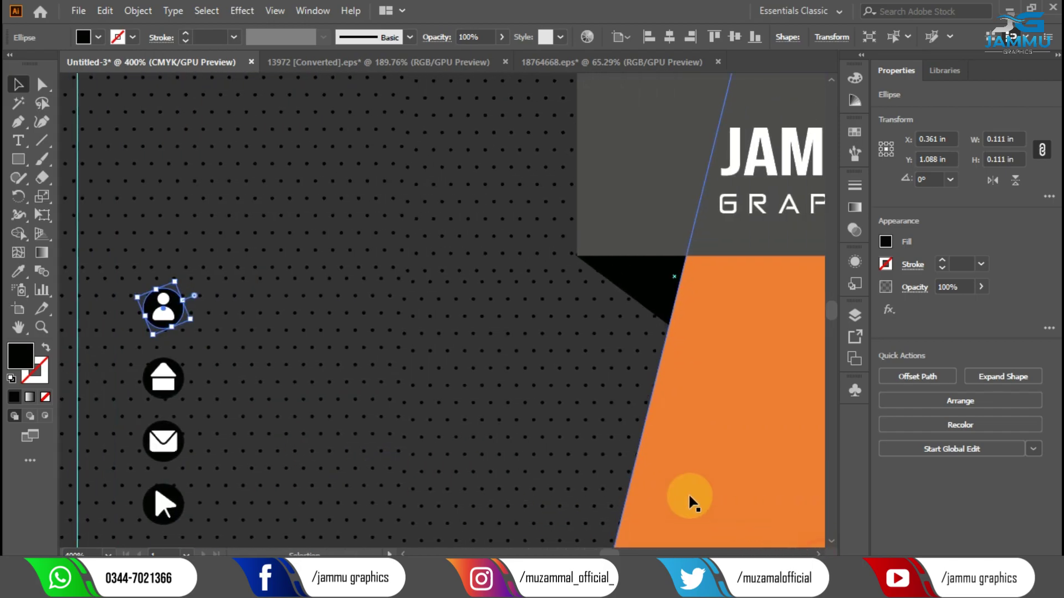
Eyedropper the panel's orange onto the person and house icon circles
{"action": "left_click", "coordinate": [19, 271]}
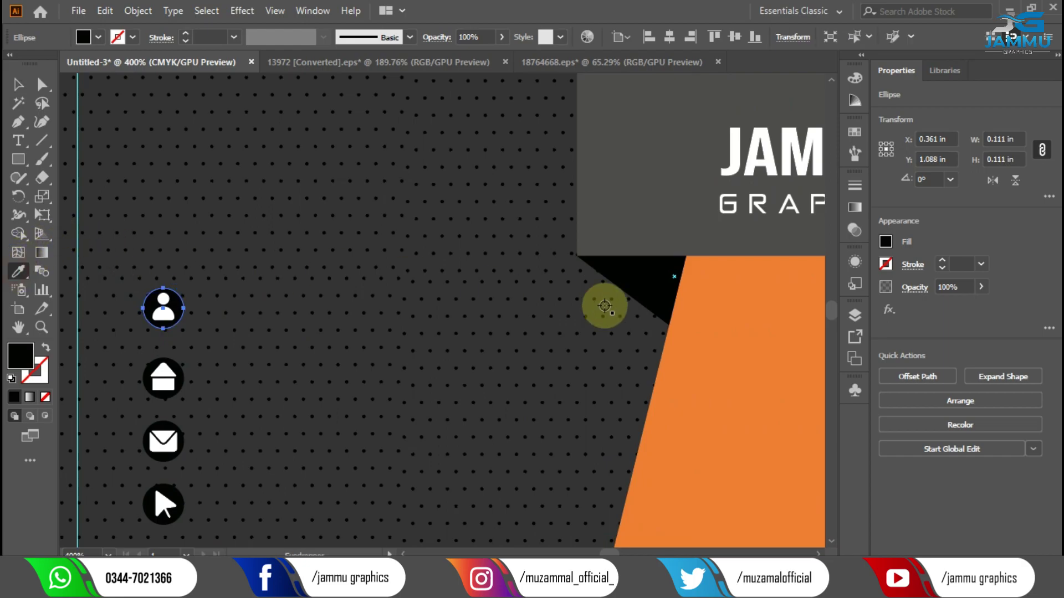
{"action": "left_click", "coordinate": [727, 357]}
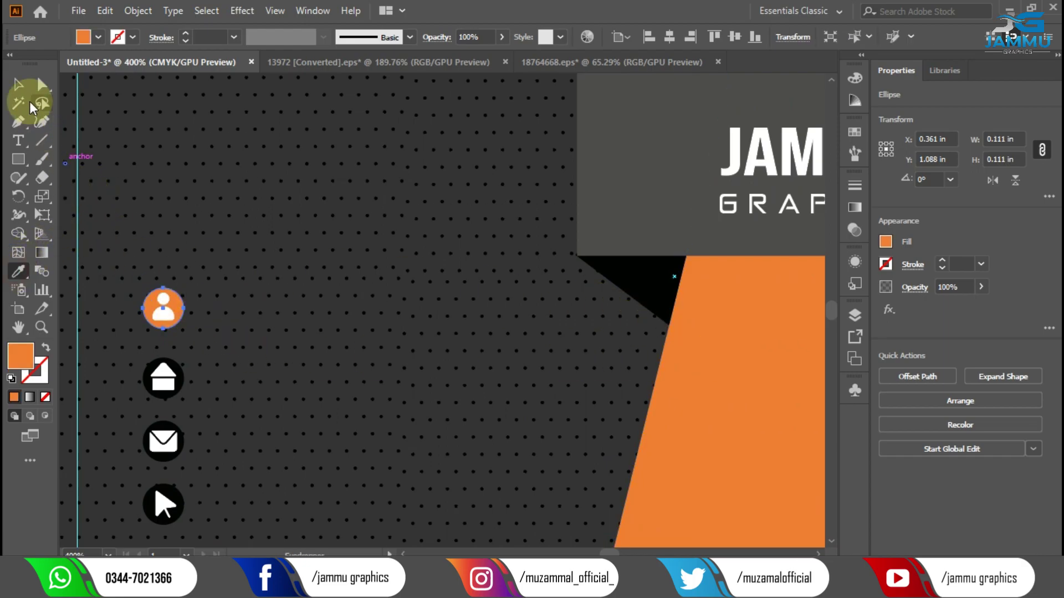
{"action": "left_click", "coordinate": [18, 84]}
{"action": "left_click", "coordinate": [160, 376]}
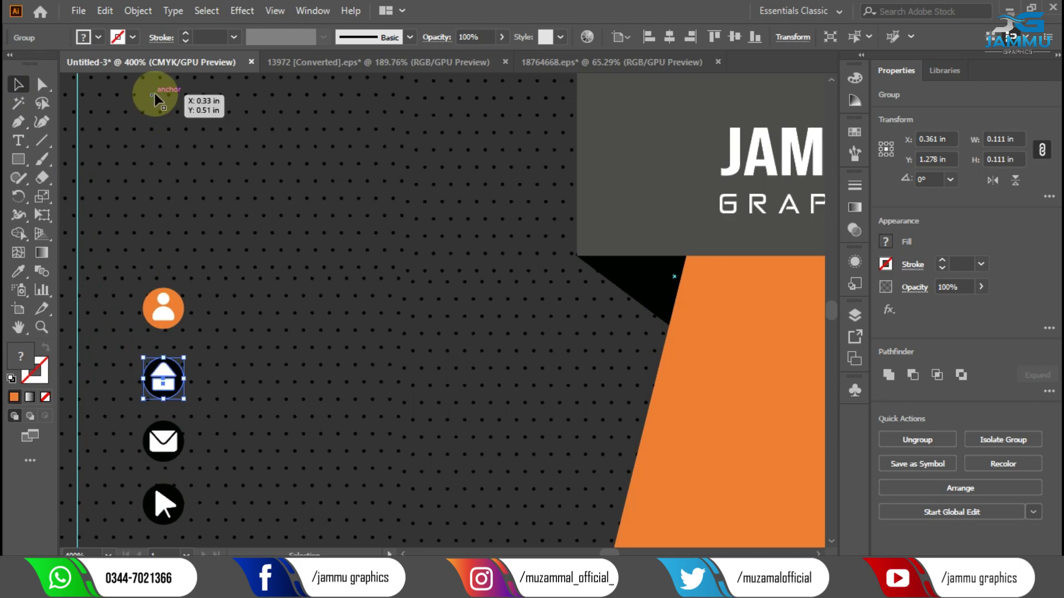
{"action": "left_click", "coordinate": [138, 11]}
{"action": "left_click", "coordinate": [177, 99]}
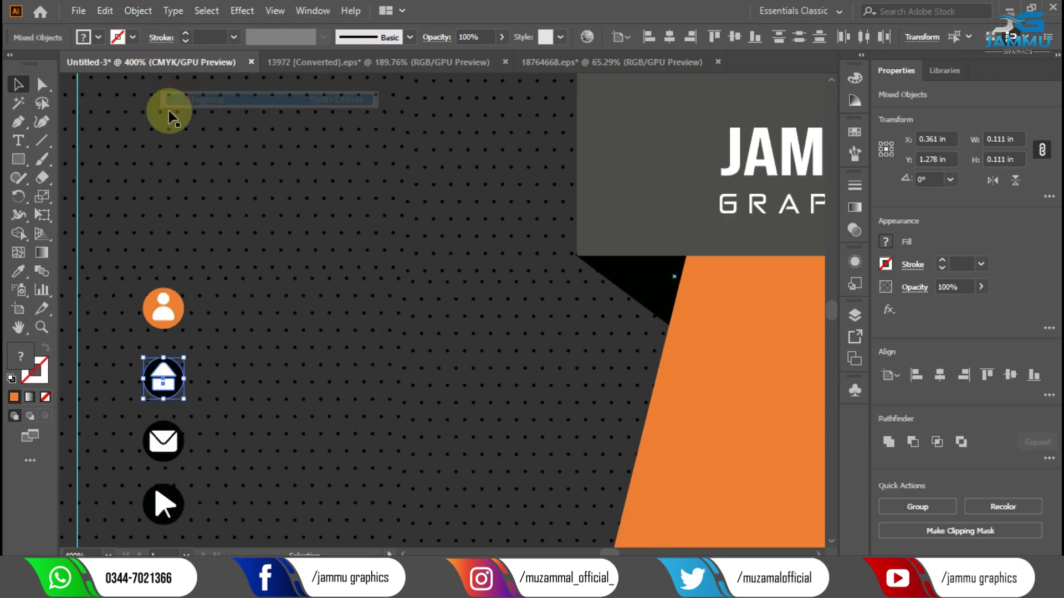
{"action": "left_click", "coordinate": [18, 271]}
{"action": "left_click", "coordinate": [691, 386]}
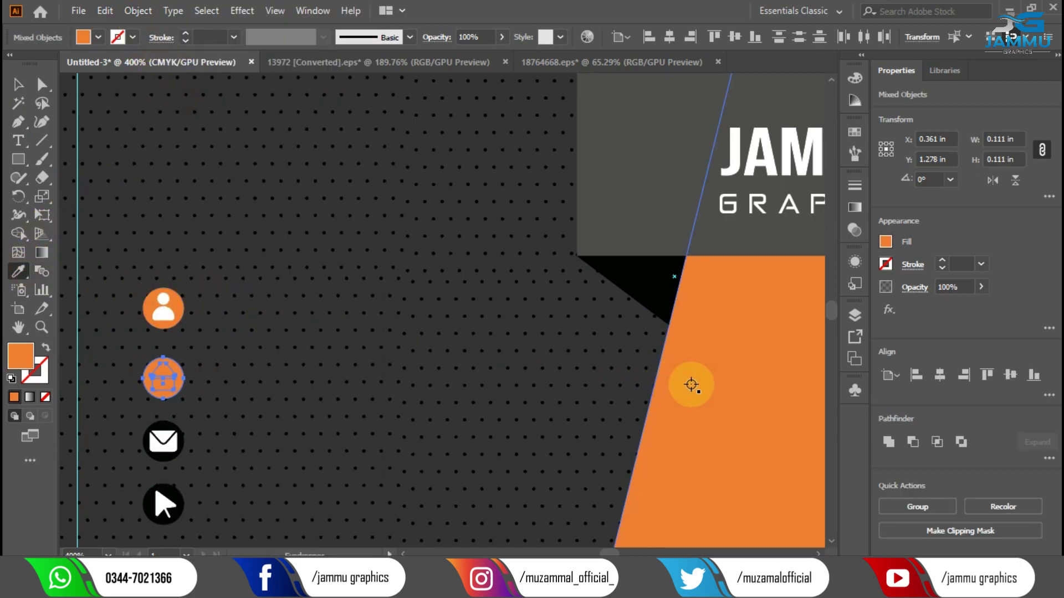
{"action": "key", "text": "ctrl+z"}
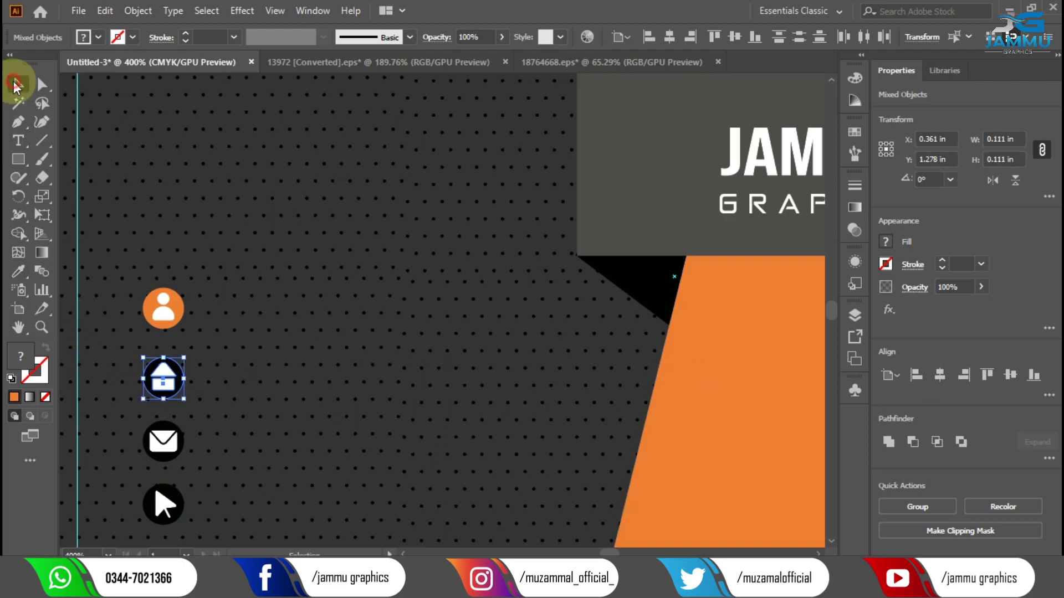
{"action": "left_click", "coordinate": [149, 388]}
{"action": "left_click", "coordinate": [159, 378]}
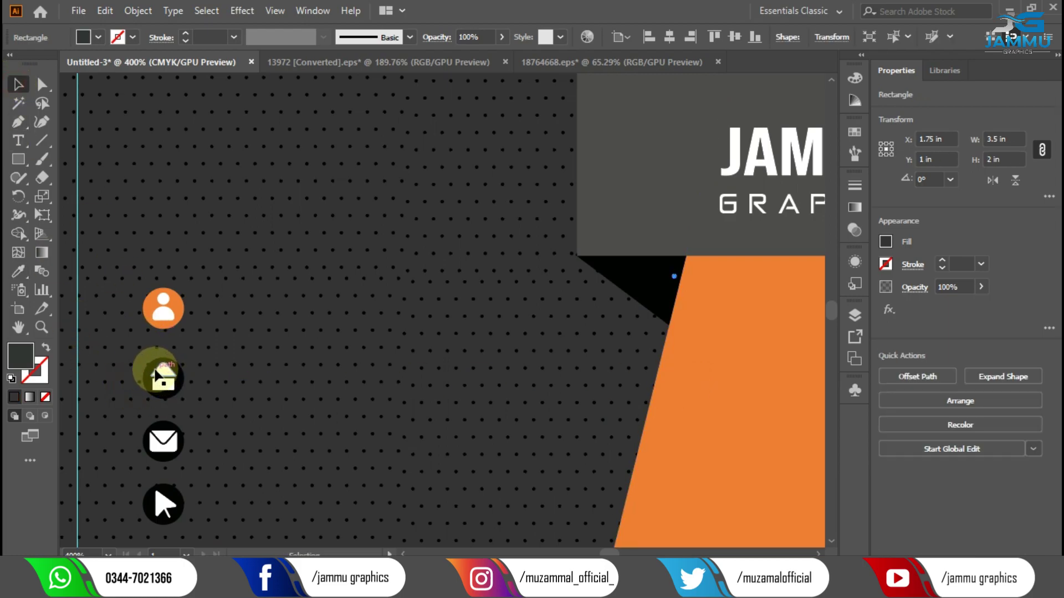
{"action": "left_click", "coordinate": [154, 374]}
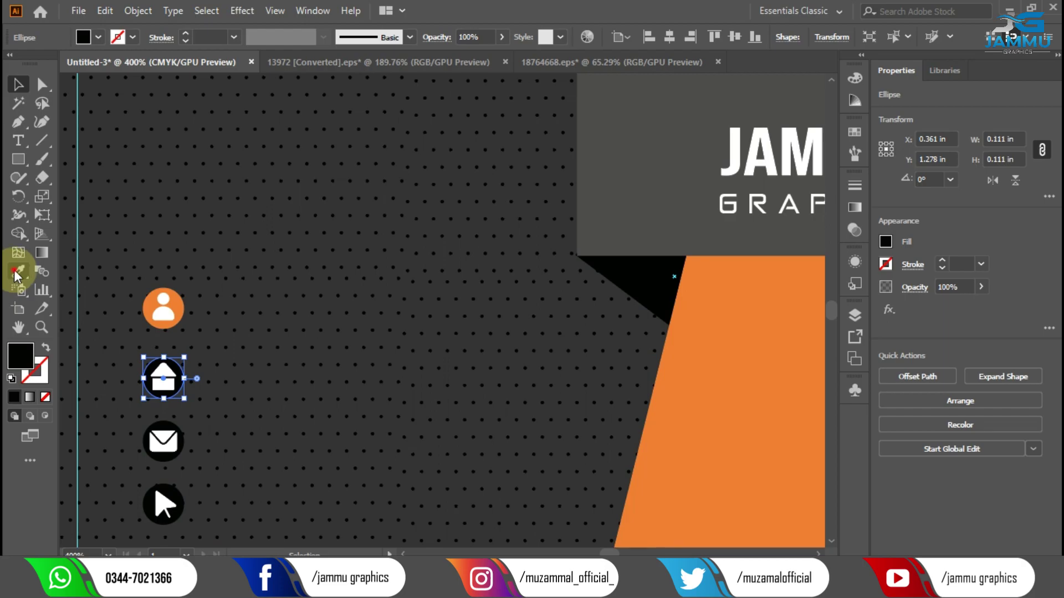
{"action": "left_click", "coordinate": [19, 271]}
{"action": "left_click", "coordinate": [702, 394]}
Ungroup the envelope icon and fill its circle with the panel's orange
{"action": "left_click", "coordinate": [18, 85]}
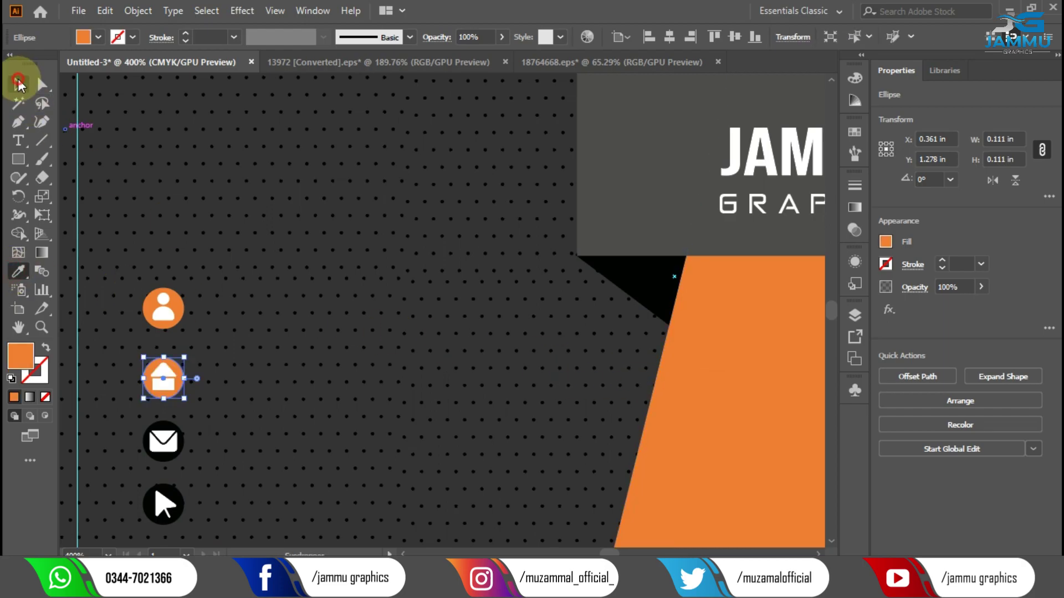
{"action": "left_click", "coordinate": [161, 440]}
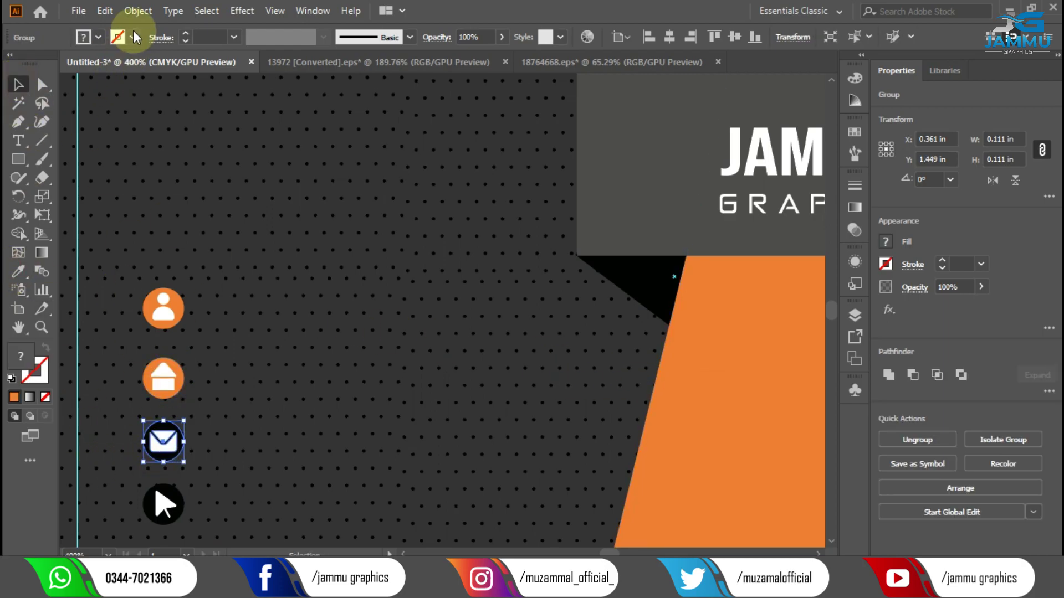
{"action": "left_click", "coordinate": [136, 12]}
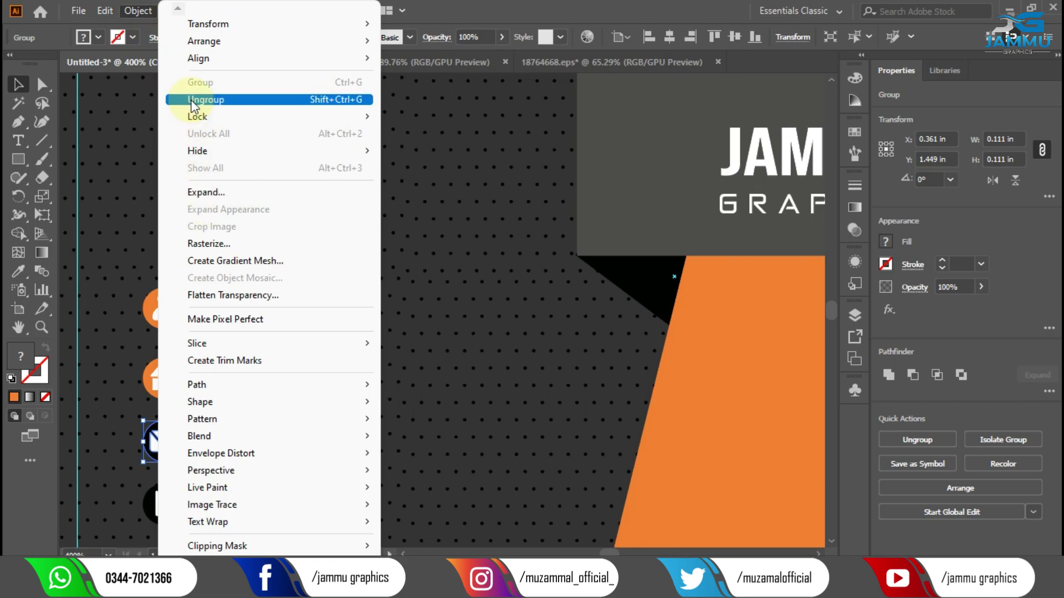
{"action": "left_click", "coordinate": [205, 99]}
{"action": "left_click", "coordinate": [167, 462]}
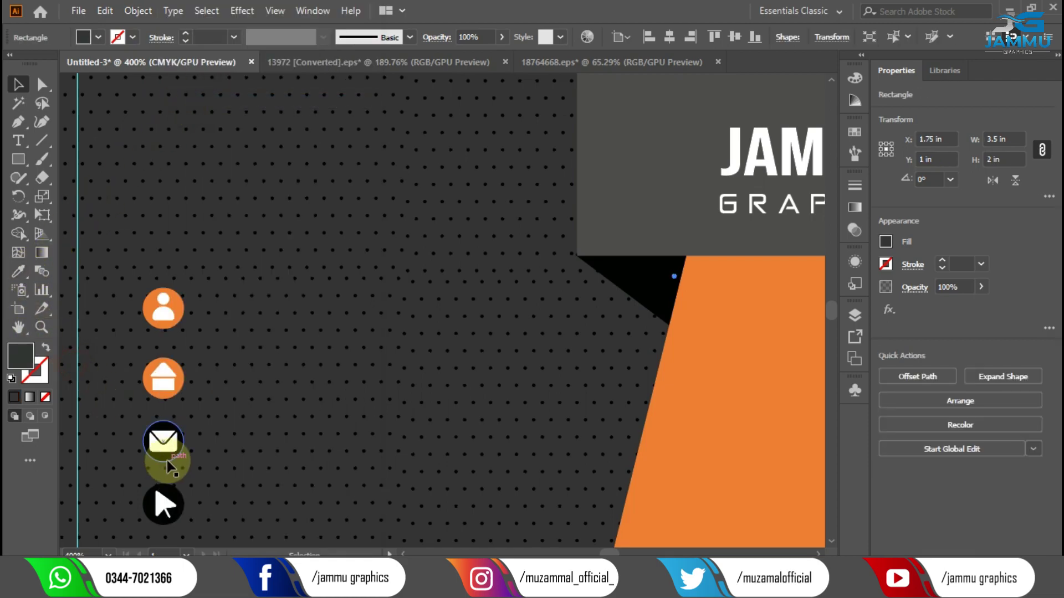
{"action": "left_click", "coordinate": [165, 449]}
{"action": "left_click", "coordinate": [19, 271]}
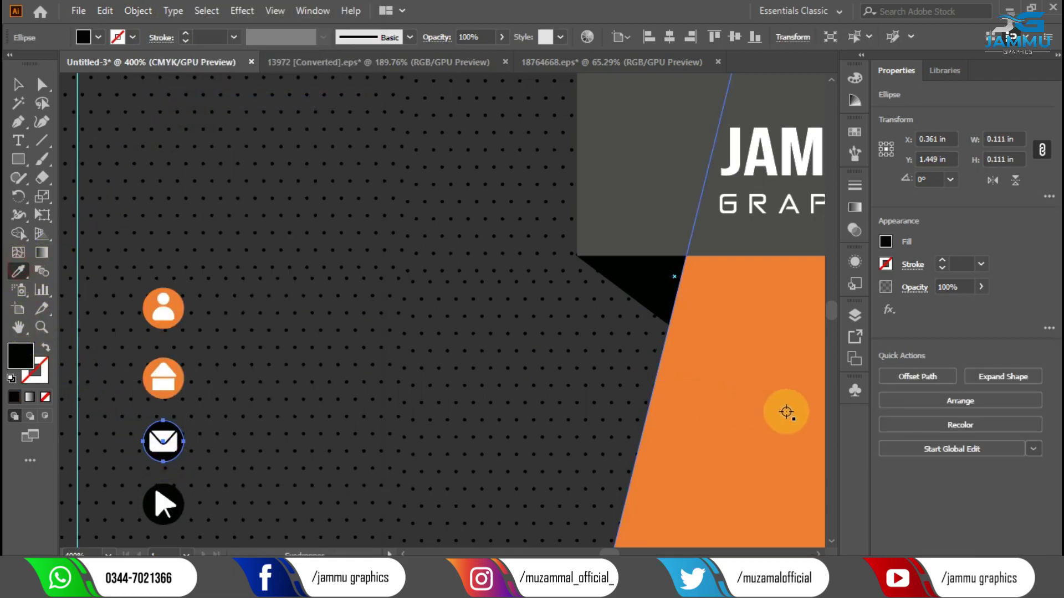
{"action": "left_click", "coordinate": [760, 411]}
Ungroup the pointer icon and fill its circle with the panel's orange
{"action": "left_click", "coordinate": [18, 84]}
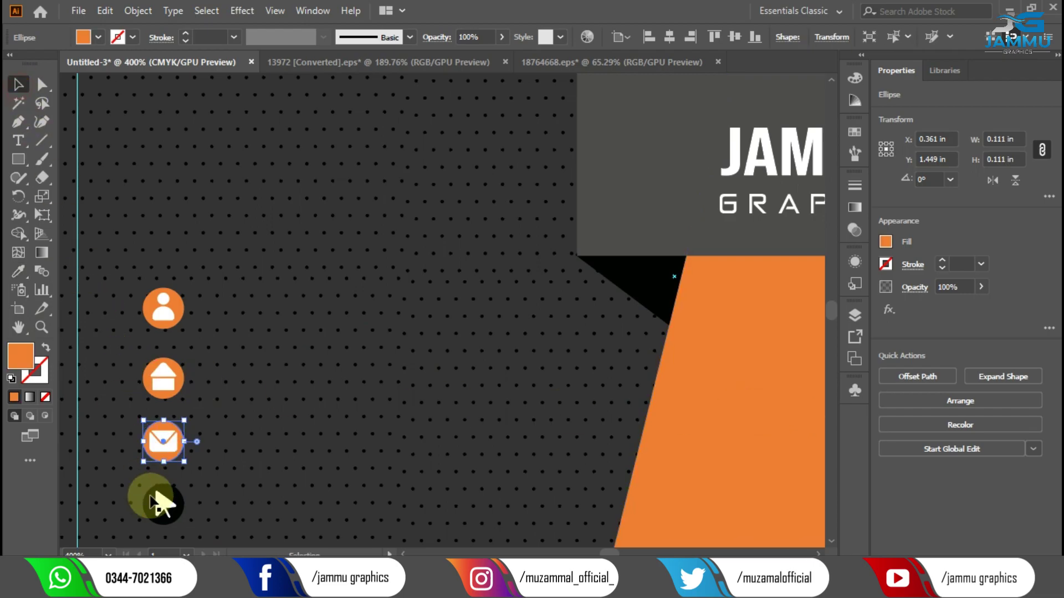
{"action": "left_click", "coordinate": [160, 520]}
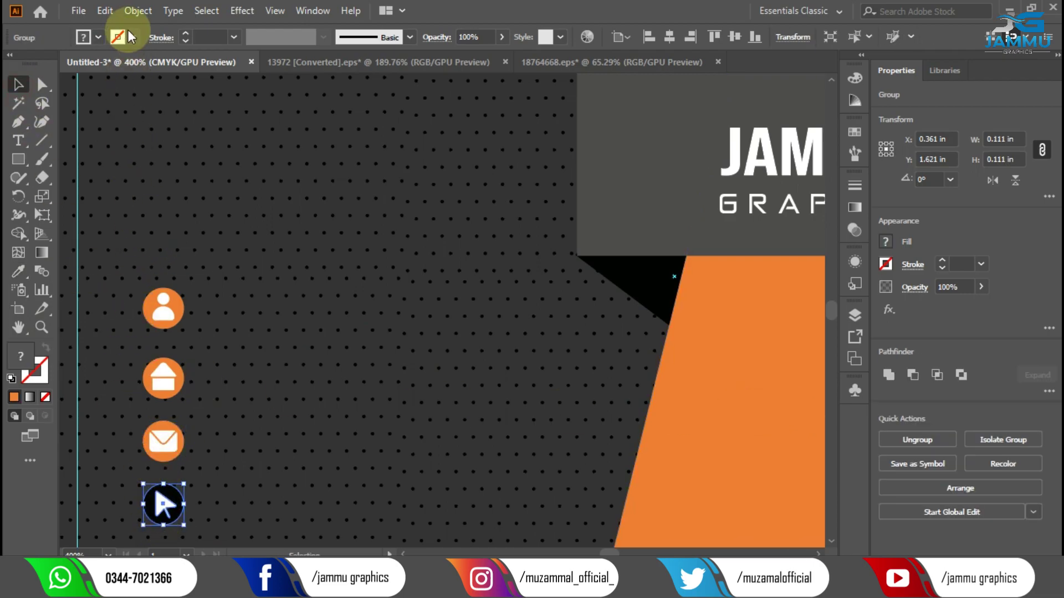
{"action": "left_click", "coordinate": [138, 10]}
{"action": "left_click", "coordinate": [170, 100]}
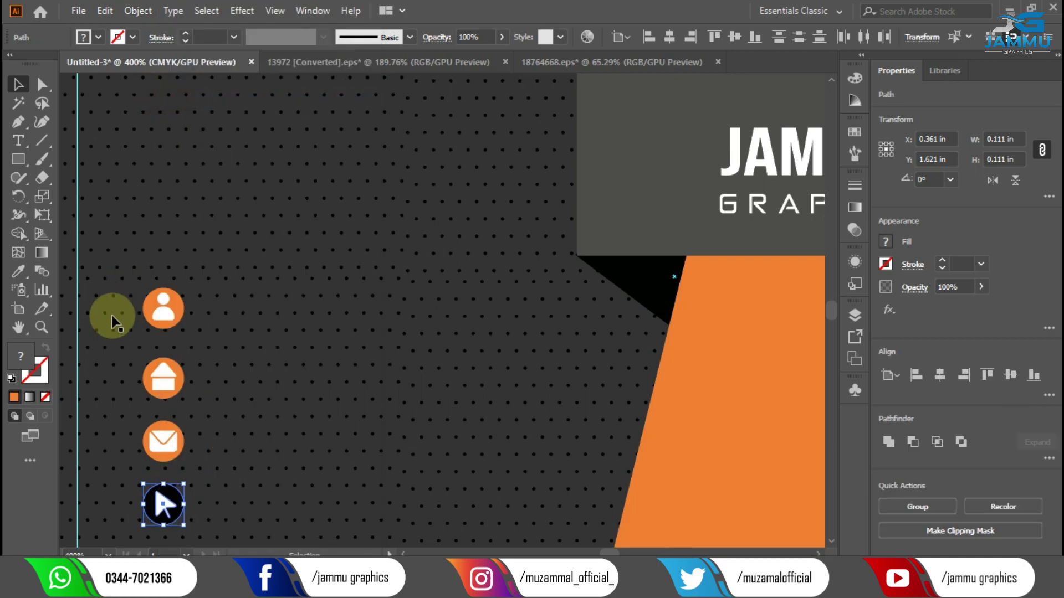
{"action": "left_click", "coordinate": [155, 494]}
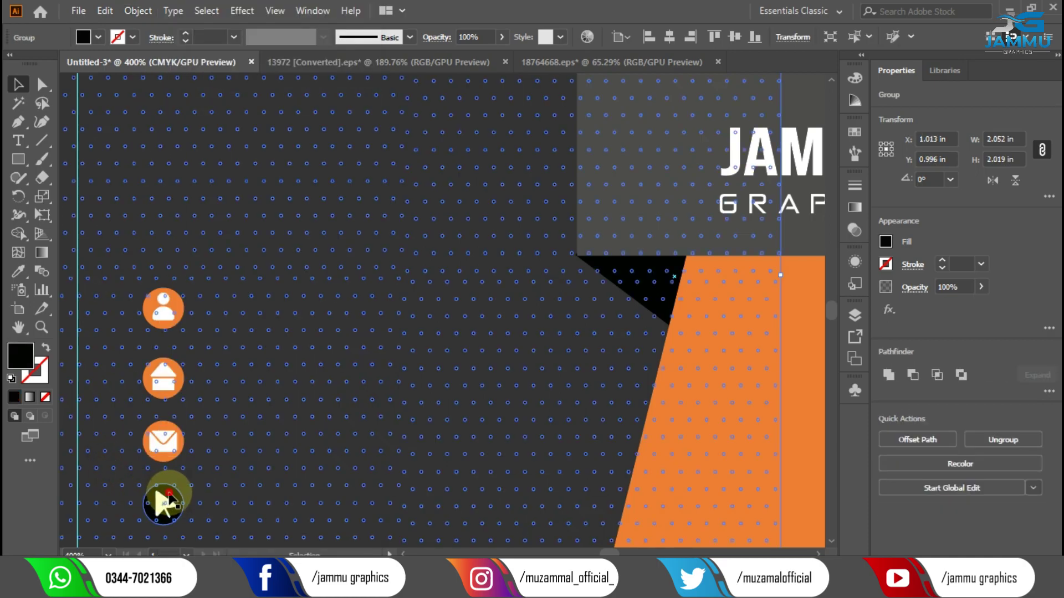
{"action": "left_click", "coordinate": [168, 495]}
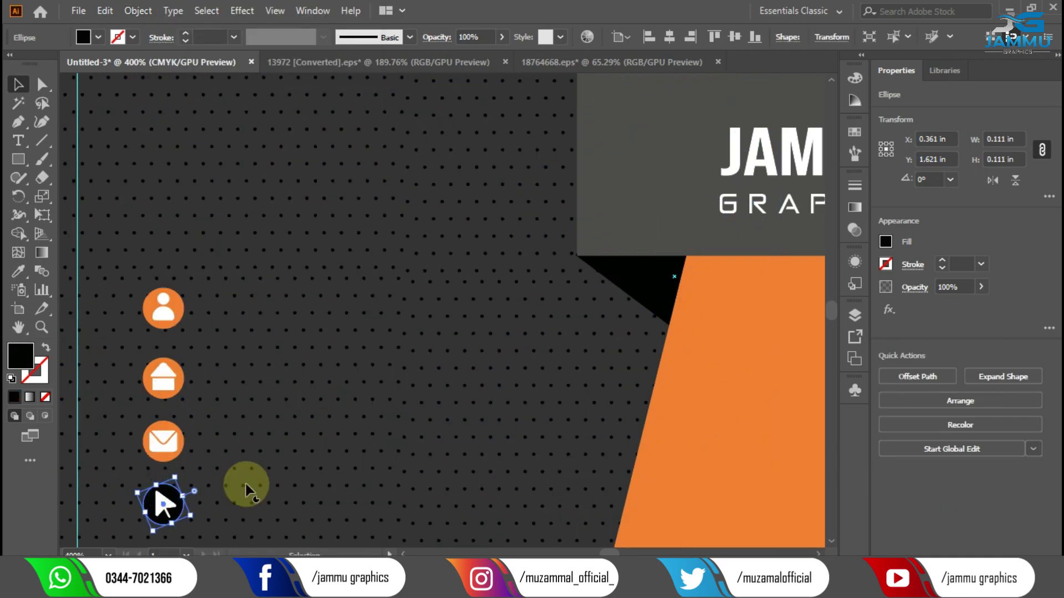
{"action": "left_click", "coordinate": [21, 272]}
{"action": "left_click", "coordinate": [732, 426]}
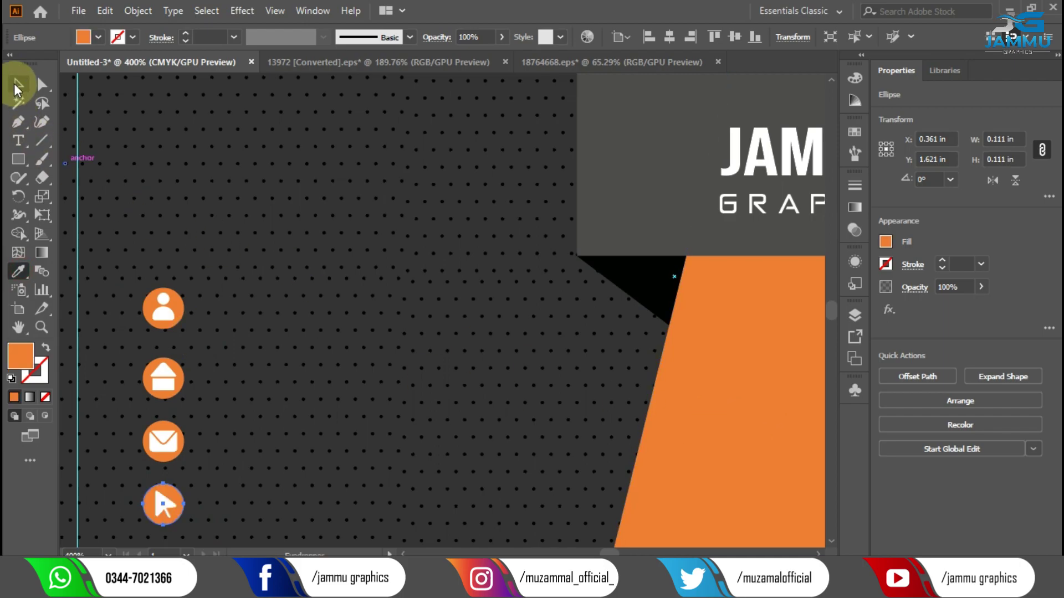
{"action": "left_click", "coordinate": [16, 86]}
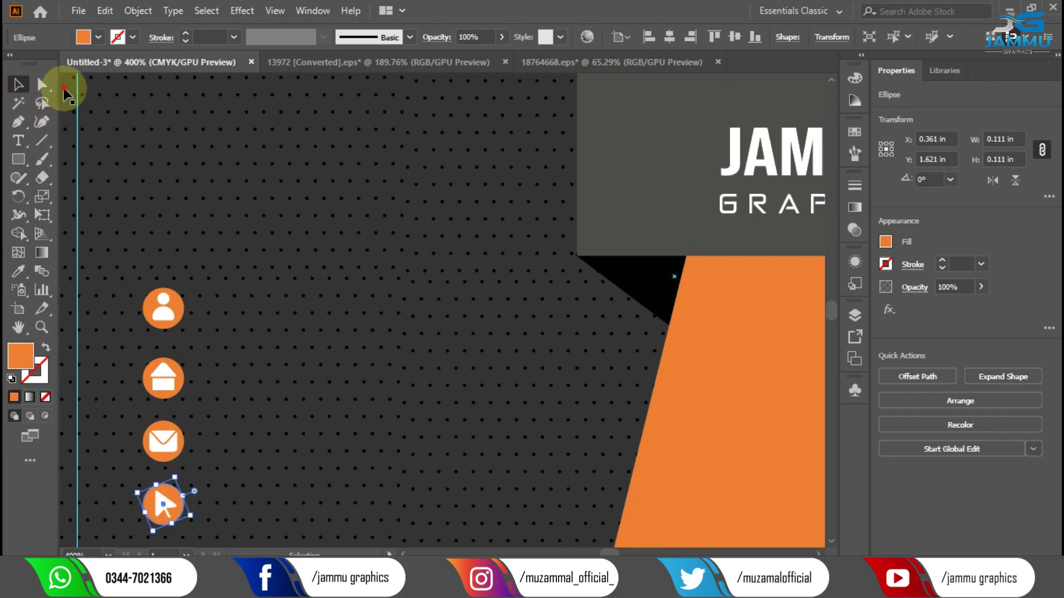
Create a text line beside the person icon and begin typing the phone number
{"action": "left_click", "coordinate": [18, 140]}
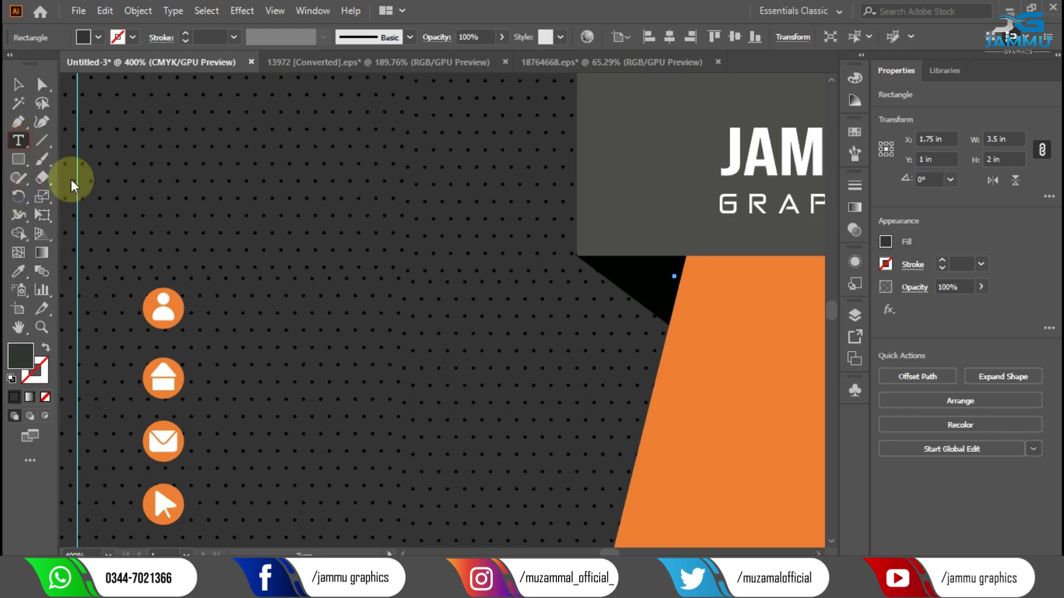
{"action": "left_click", "coordinate": [211, 307]}
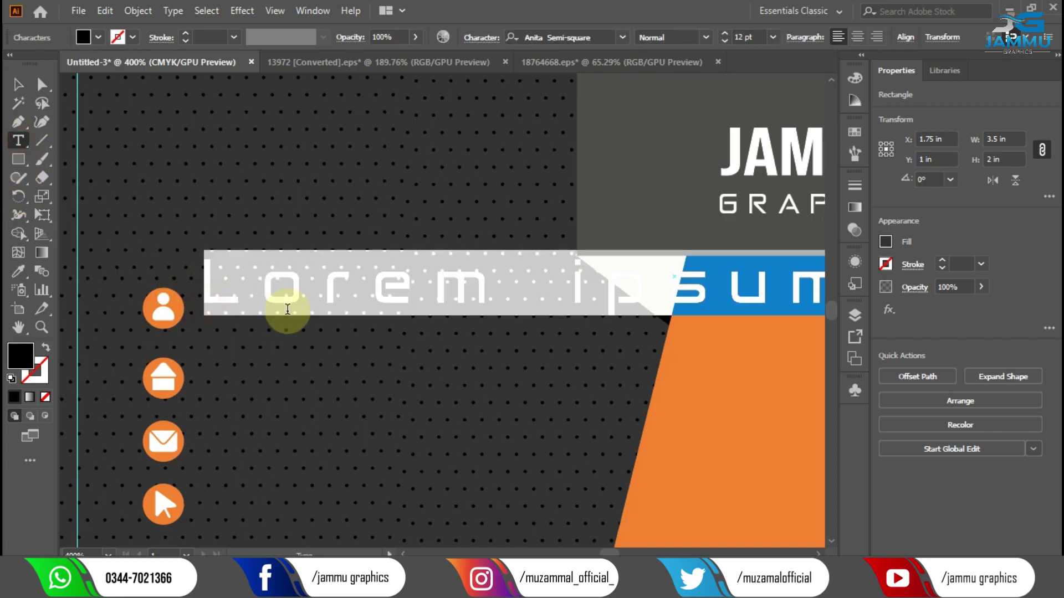
{"action": "type", "text": "0"}
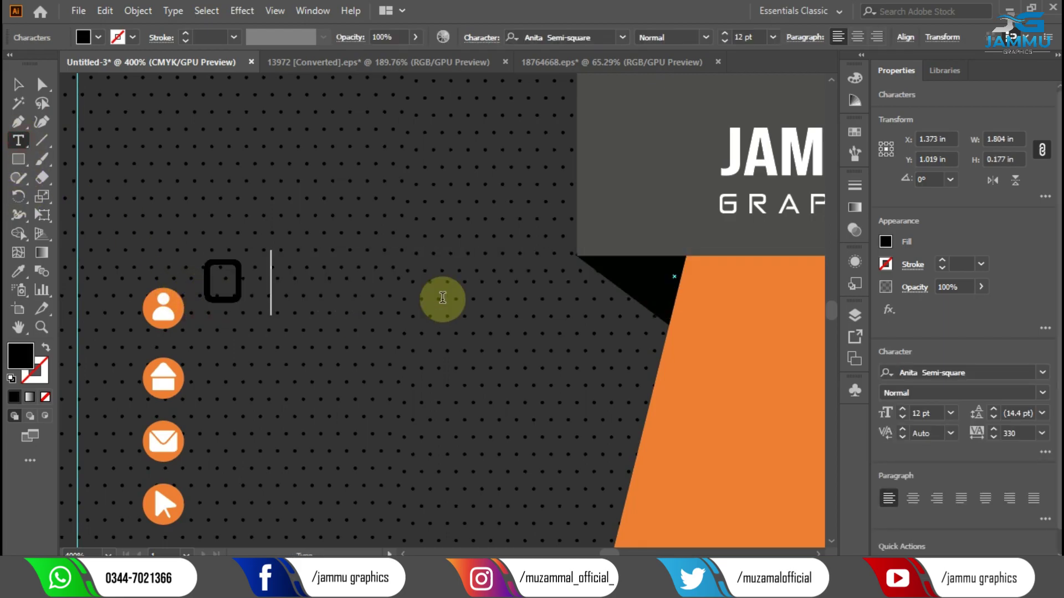
{"action": "type", "text": "309-"}
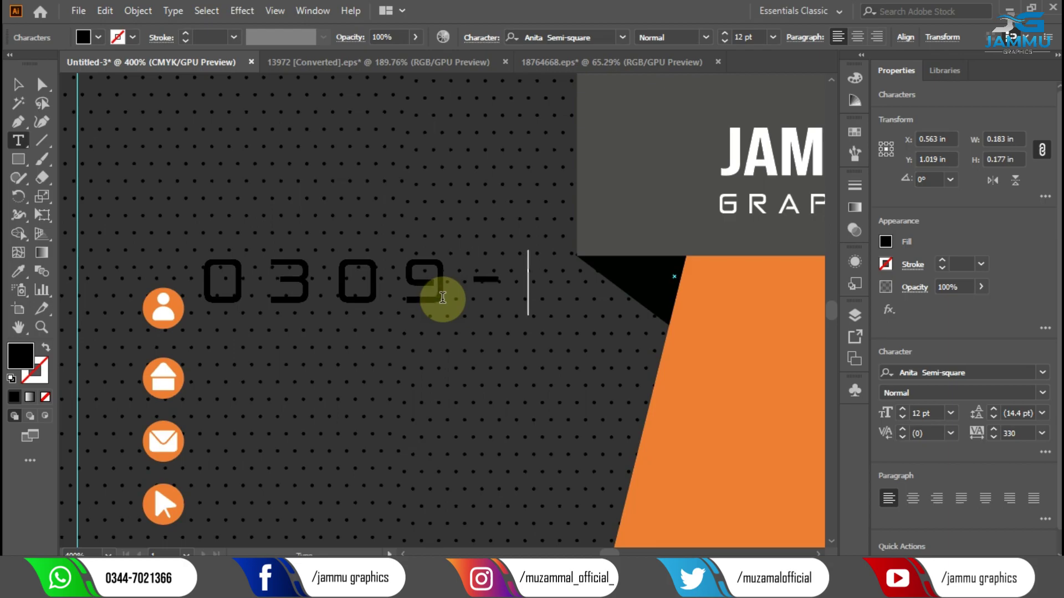
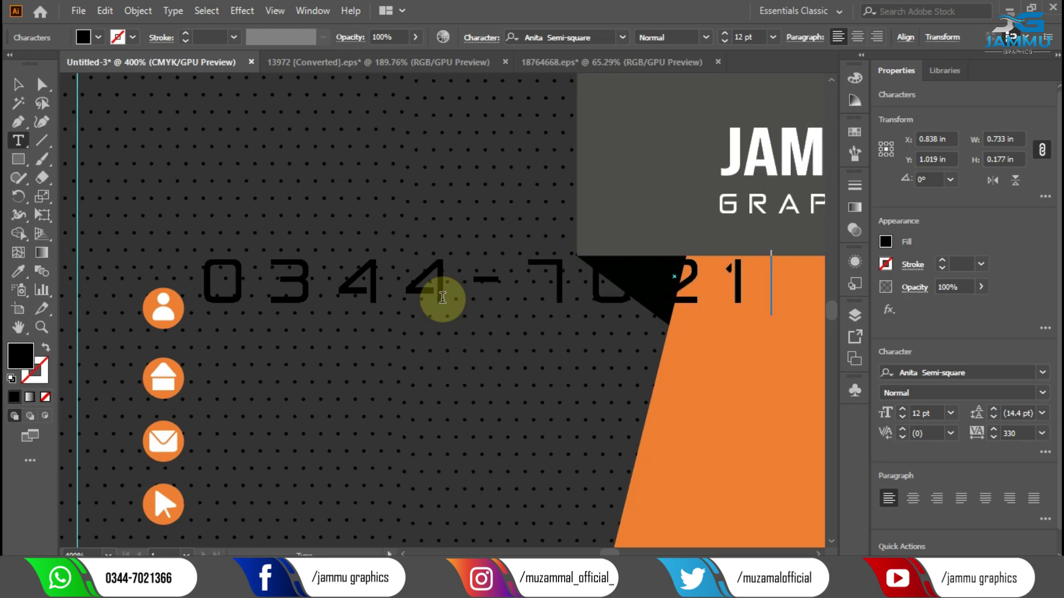
{"action": "type", "text": "366"}
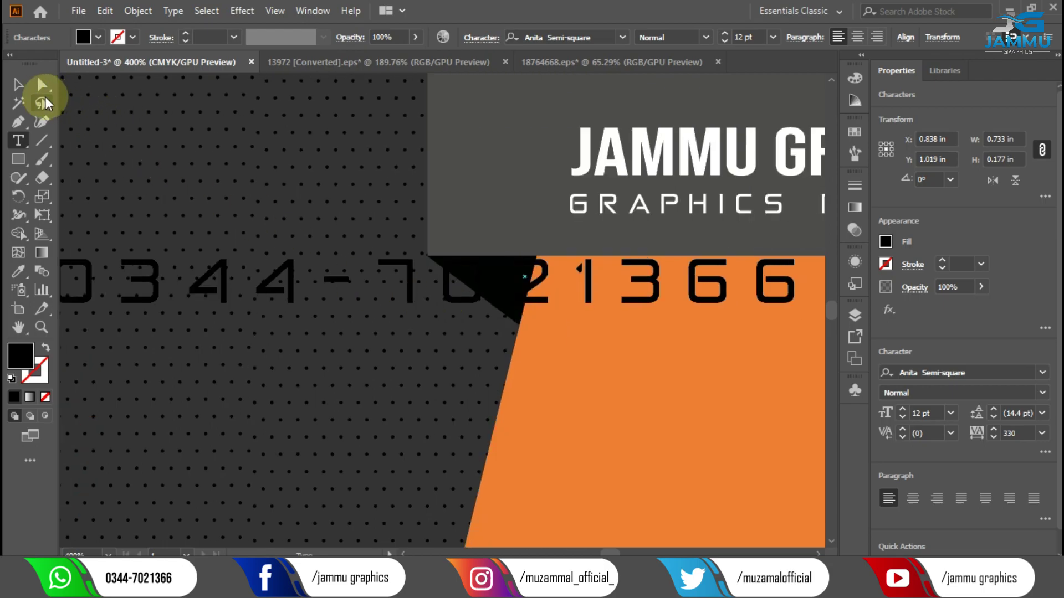
{"action": "left_click", "coordinate": [18, 84]}
{"action": "key", "text": "ctrl+minus"}
{"action": "key", "text": "ctrl+minus"}
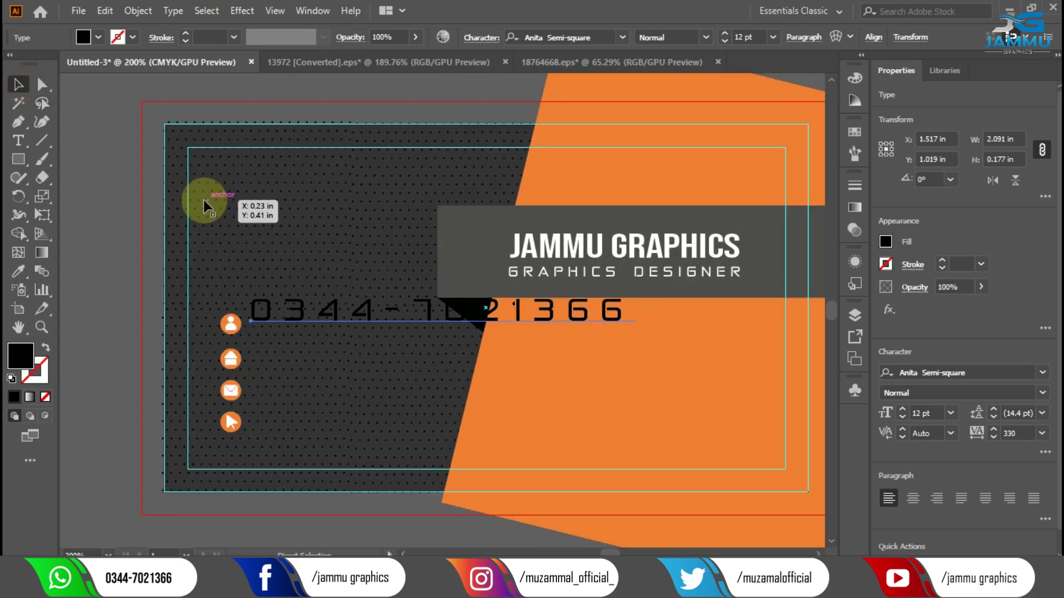
{"action": "left_click", "coordinate": [595, 311]}
{"action": "left_click", "coordinate": [1012, 429]}
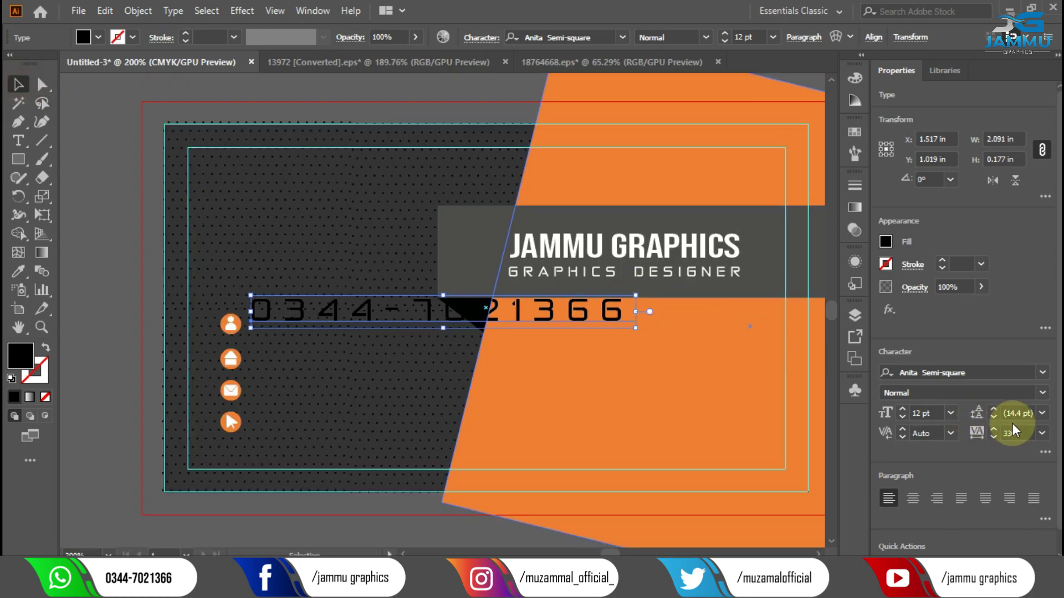
{"action": "left_click", "coordinate": [978, 435]}
{"action": "type", "text": "0"}
{"action": "key", "text": "Return"}
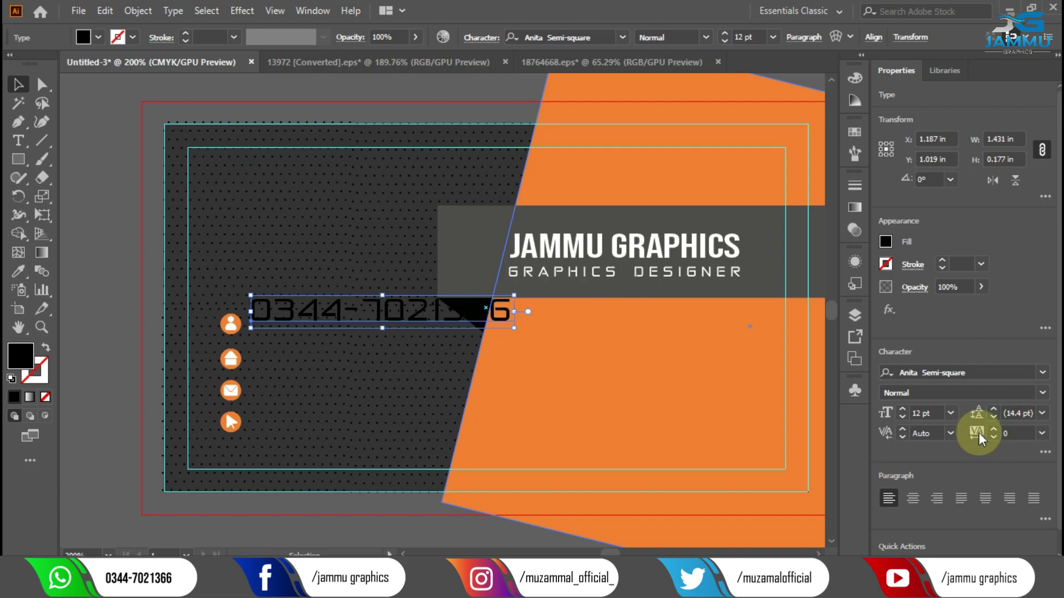
{"action": "left_click", "coordinate": [623, 37]}
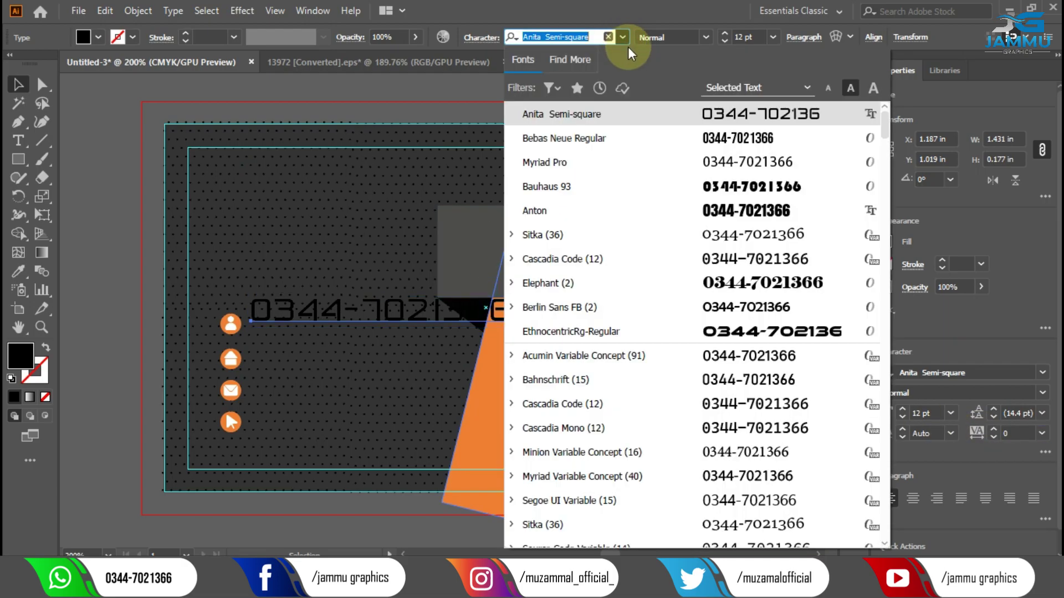
Set the phone number in Anton with a white fill
{"action": "left_click", "coordinate": [678, 211]}
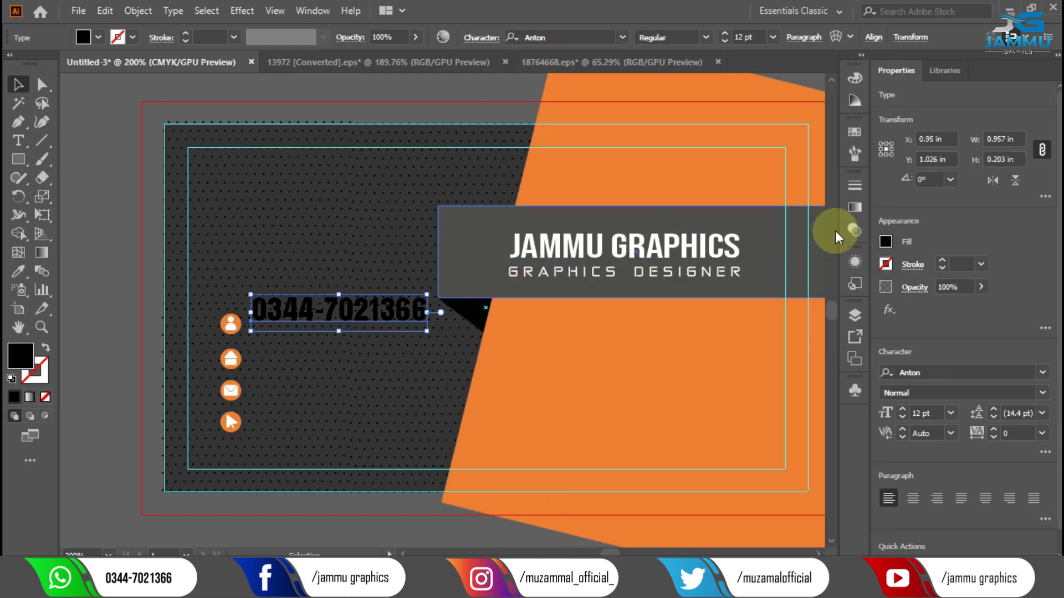
{"action": "left_click", "coordinate": [886, 242]}
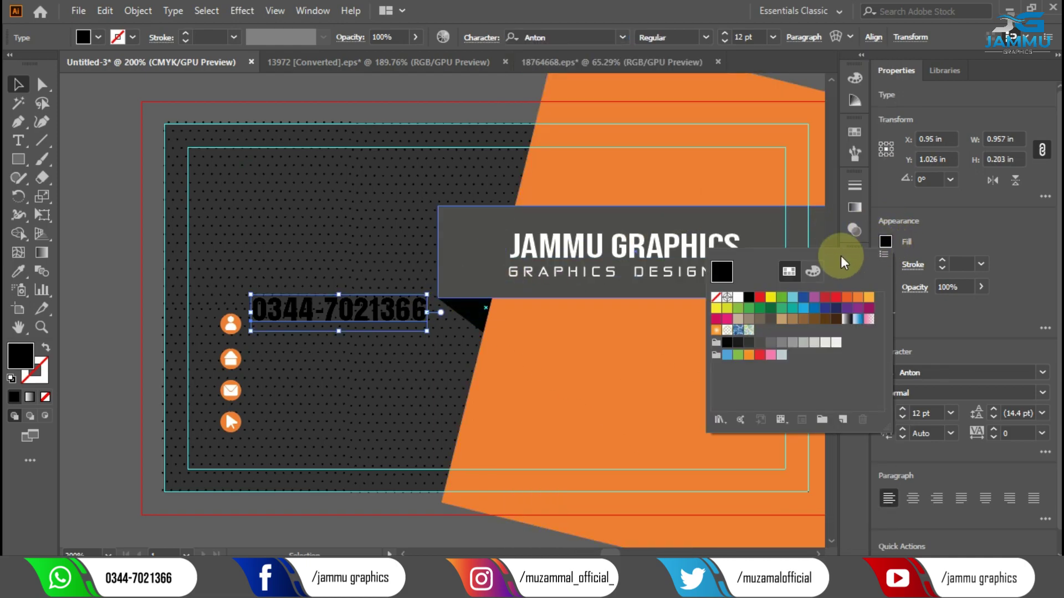
{"action": "left_click", "coordinate": [737, 300]}
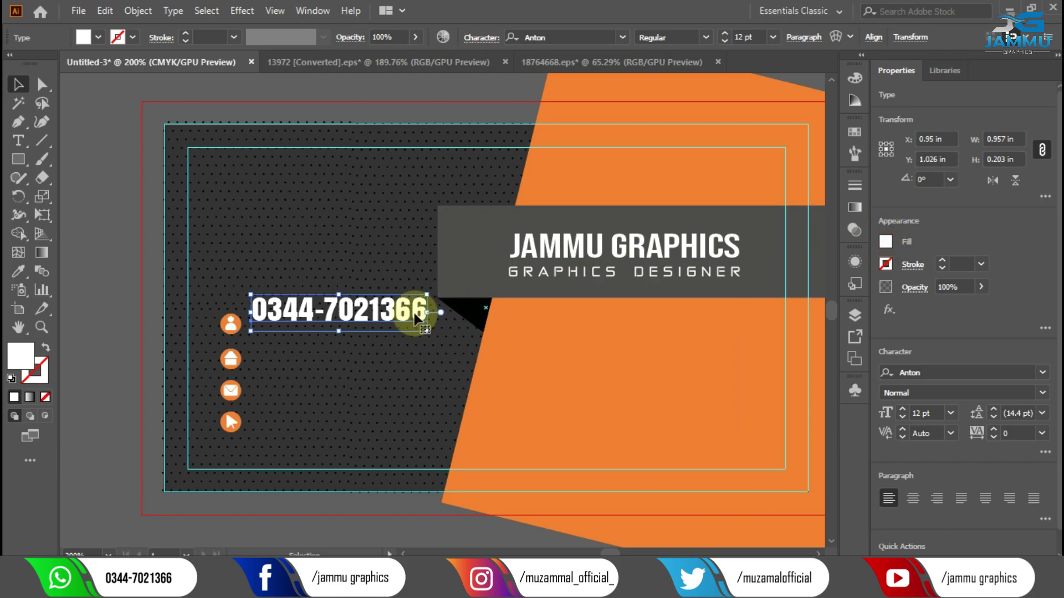
Scale the phone number down and place it beside the person icon
{"action": "mouse_move", "coordinate": [391, 312]}
{"action": "left_mouse_down"}
{"action": "mouse_move", "coordinate": [387, 326]}
{"action": "mouse_move", "coordinate": [331, 331]}
{"action": "left_mouse_up"}
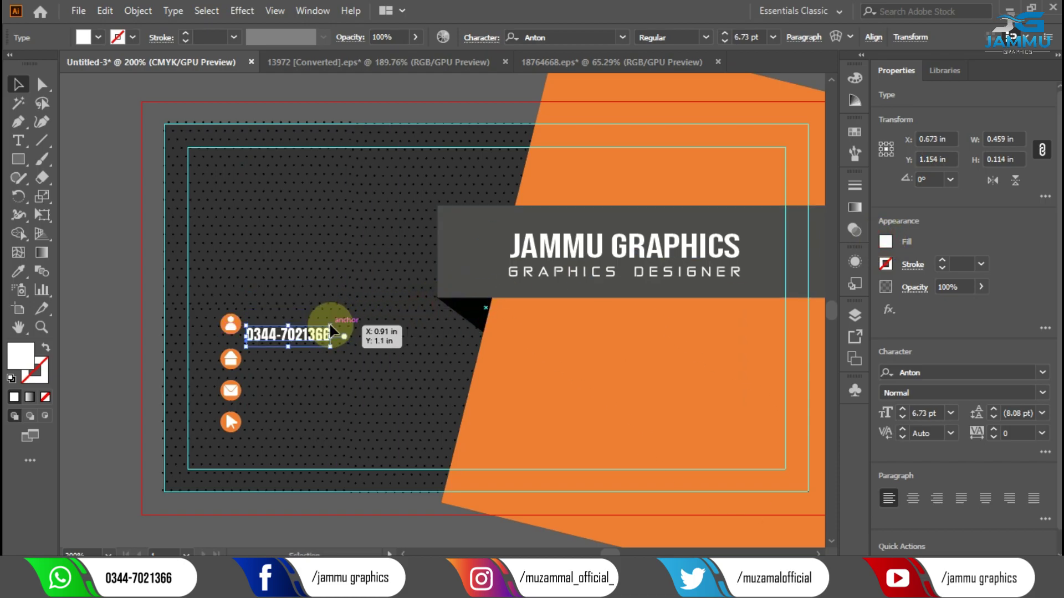
{"action": "key", "text": "ctrl+z"}
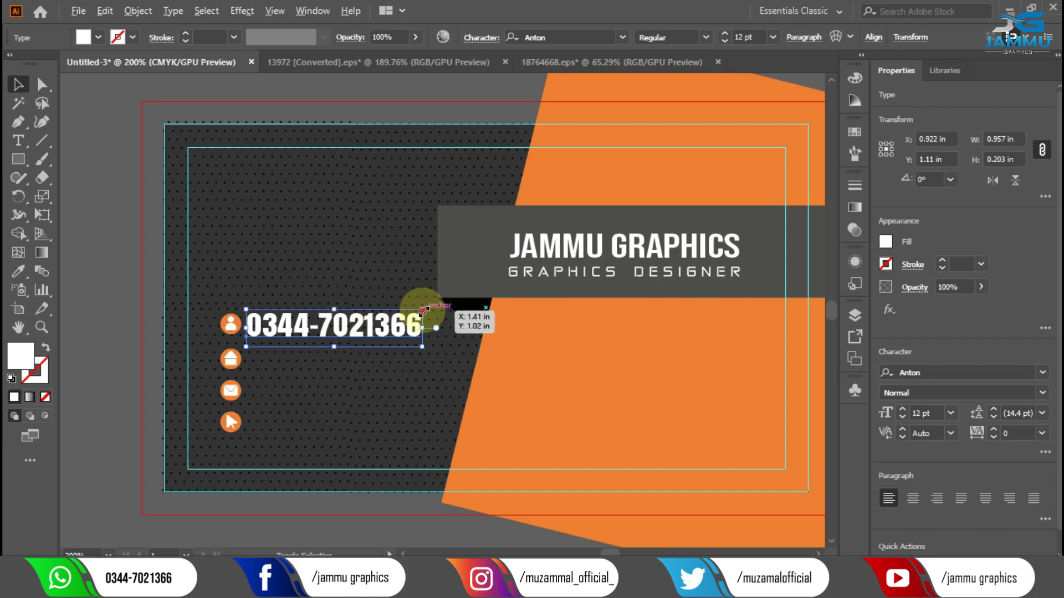
{"action": "left_click_drag", "start_coordinate": [423, 310], "coordinate": [382, 317]}
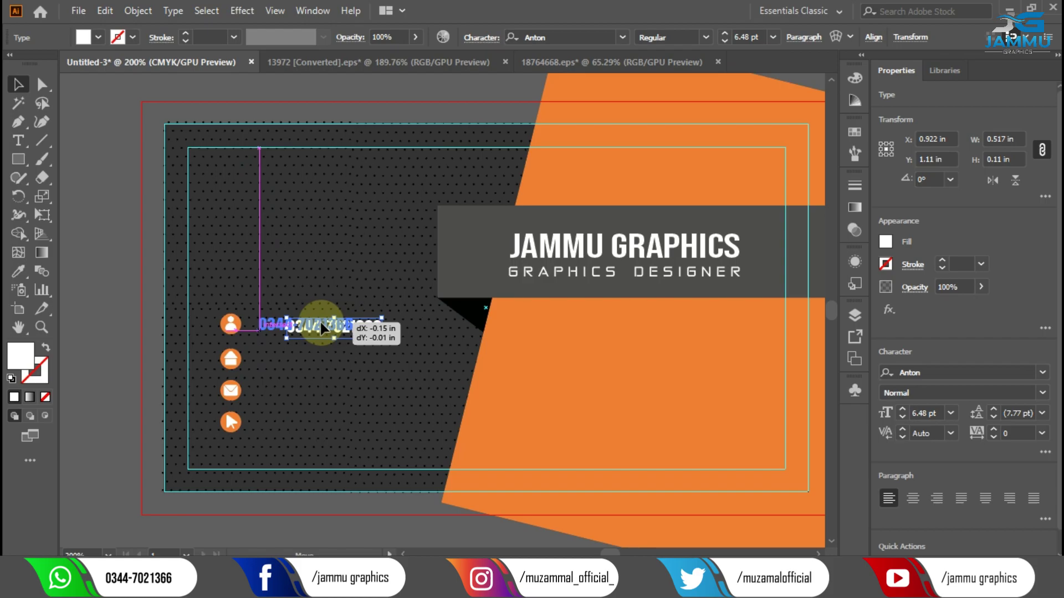
{"action": "left_click_drag", "start_coordinate": [320, 323], "coordinate": [320, 323]}
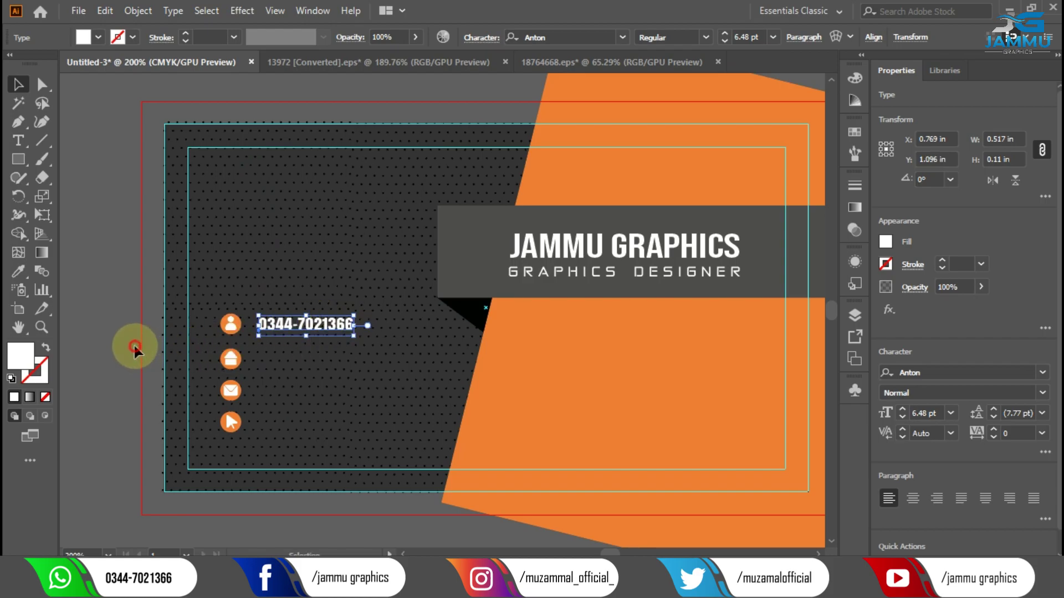
{"action": "left_click", "coordinate": [135, 348]}
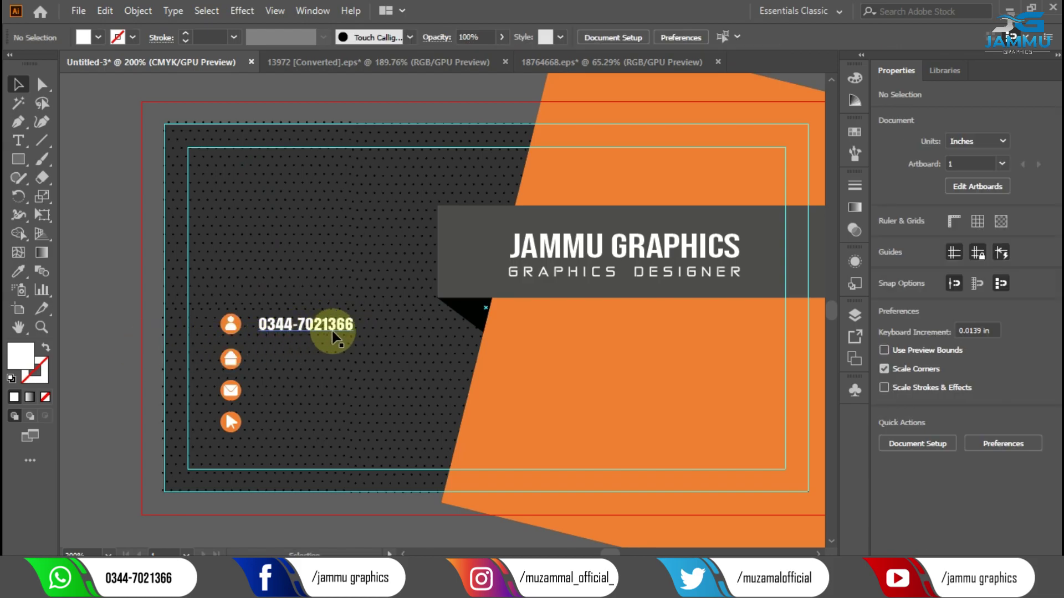
Change the phone number's font to Myriad Pro
{"action": "left_click", "coordinate": [321, 322]}
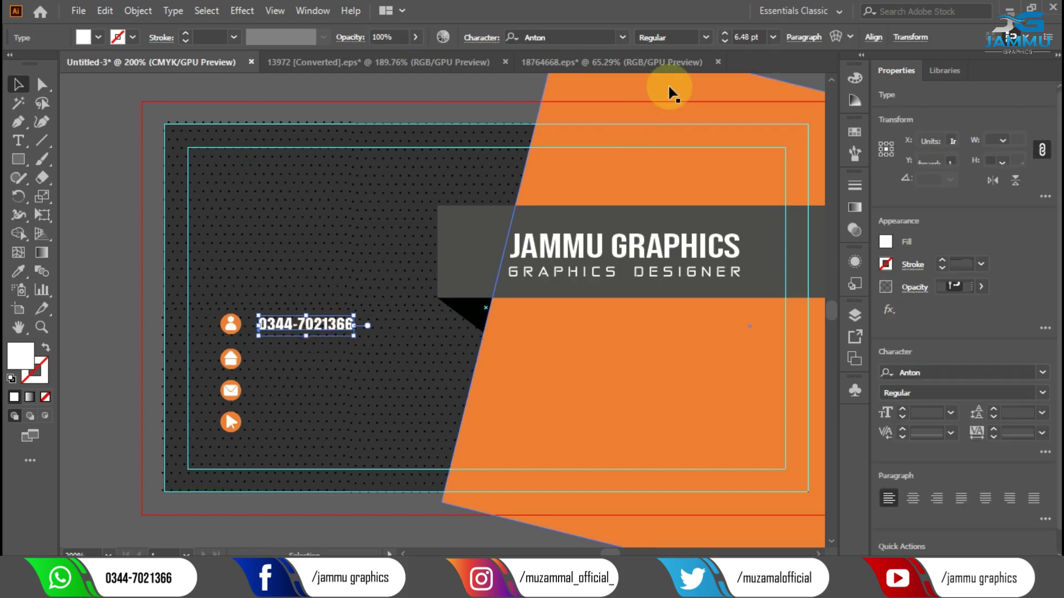
{"action": "left_click", "coordinate": [706, 37]}
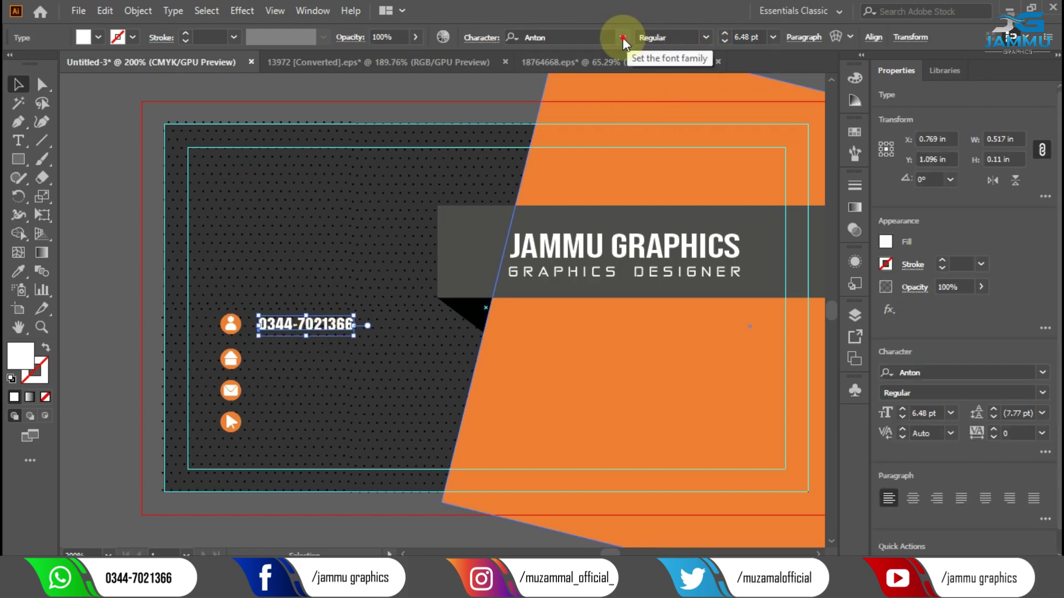
{"action": "left_click", "coordinate": [622, 37]}
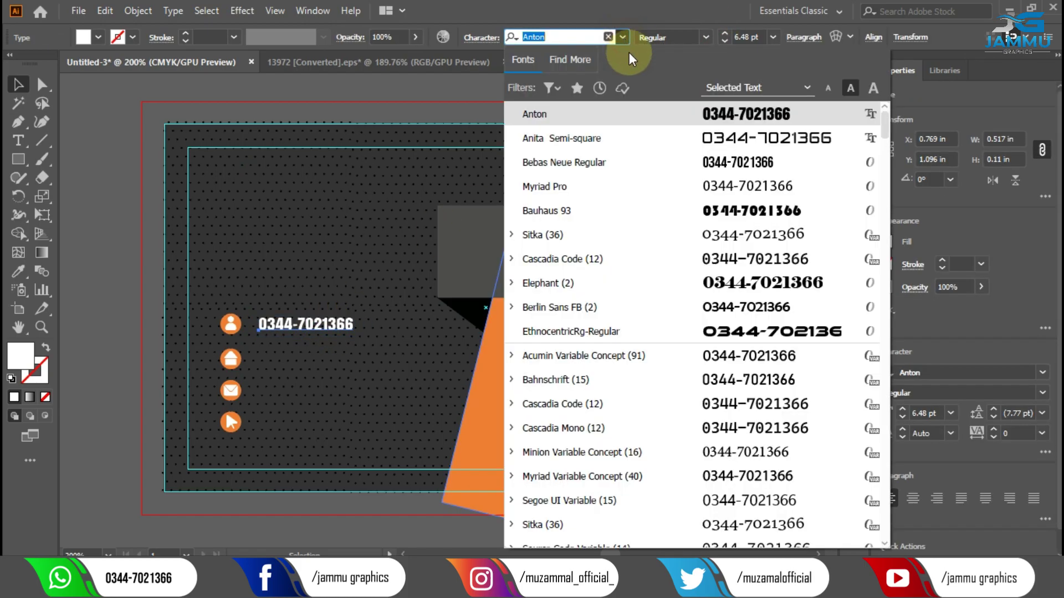
{"action": "left_click", "coordinate": [726, 188]}
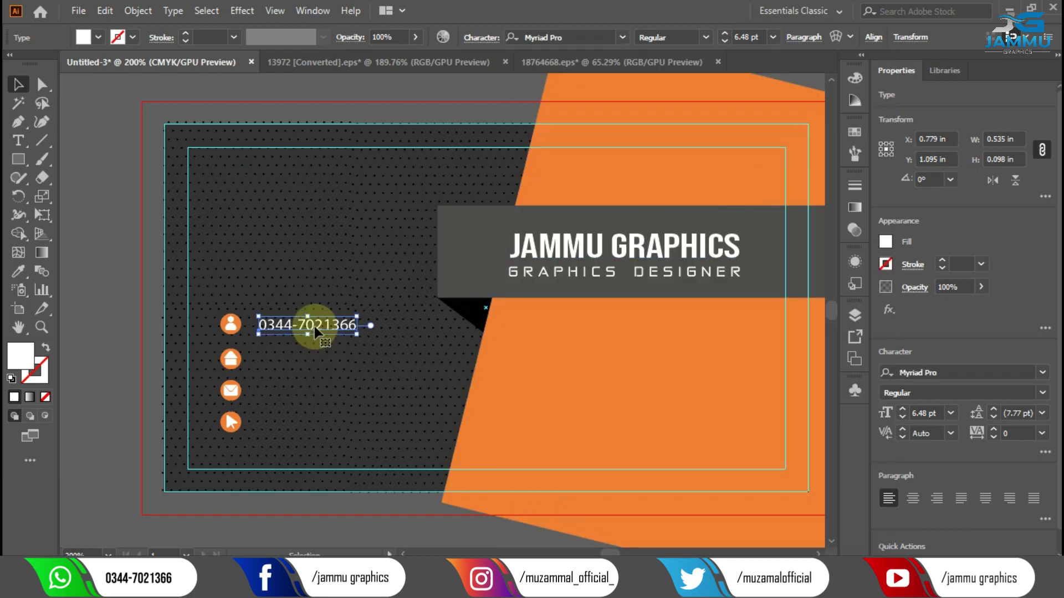
Duplicate the phone line down beside each icon with Alt-drag and Ctrl+D, aligning the second copy
{"action": "left_click_drag", "start_coordinate": [314, 328], "coordinate": [312, 362]}
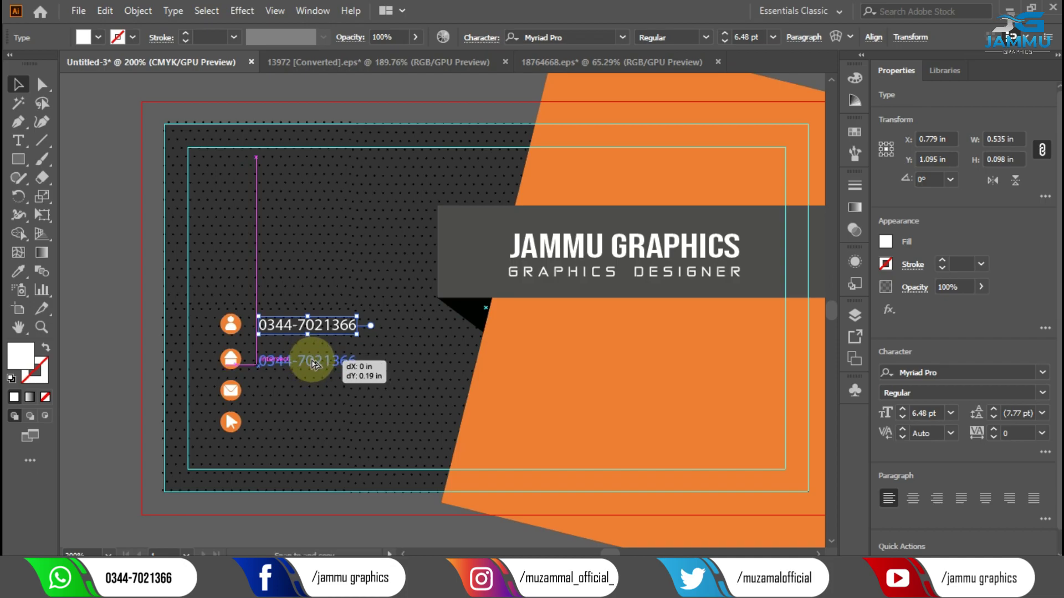
{"action": "left_click_drag", "start_coordinate": [312, 361], "coordinate": [312, 362]}
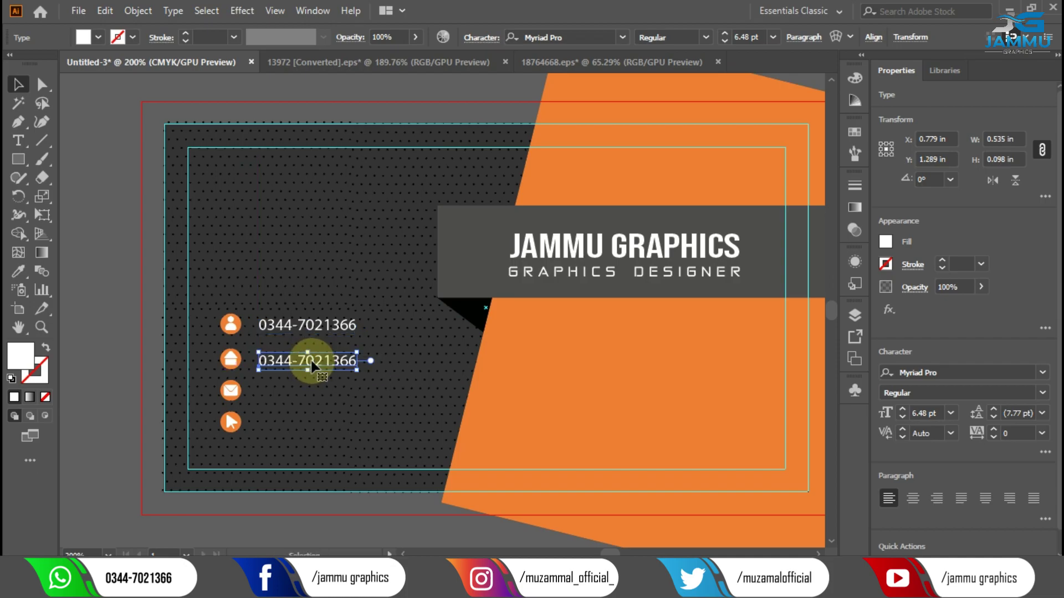
{"action": "key", "text": "a"}
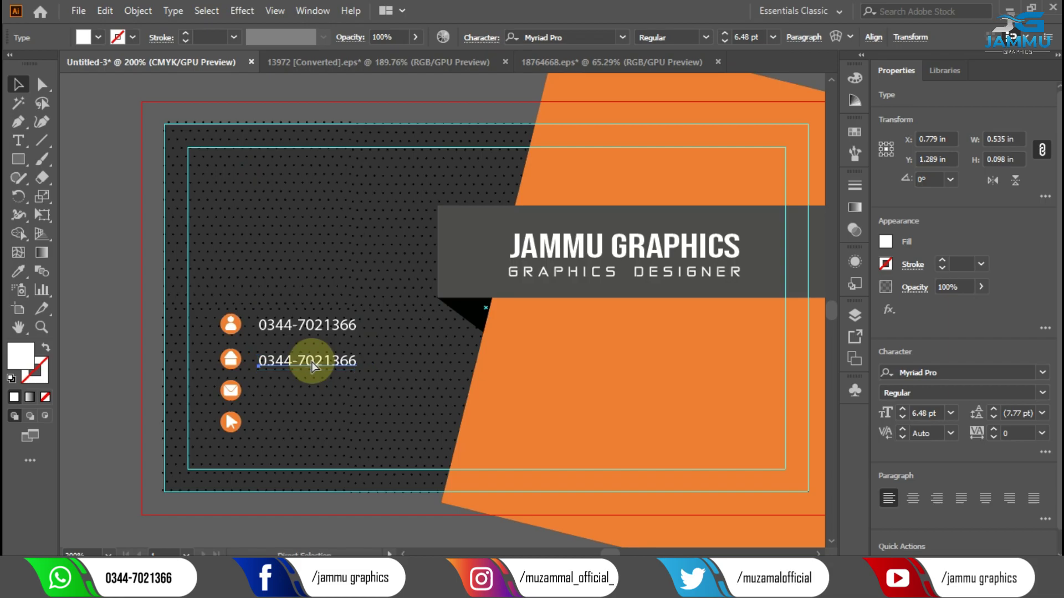
{"action": "key", "text": "ctrl+d"}
{"action": "key", "text": "ctrl+d"}
{"action": "key", "text": "v"}
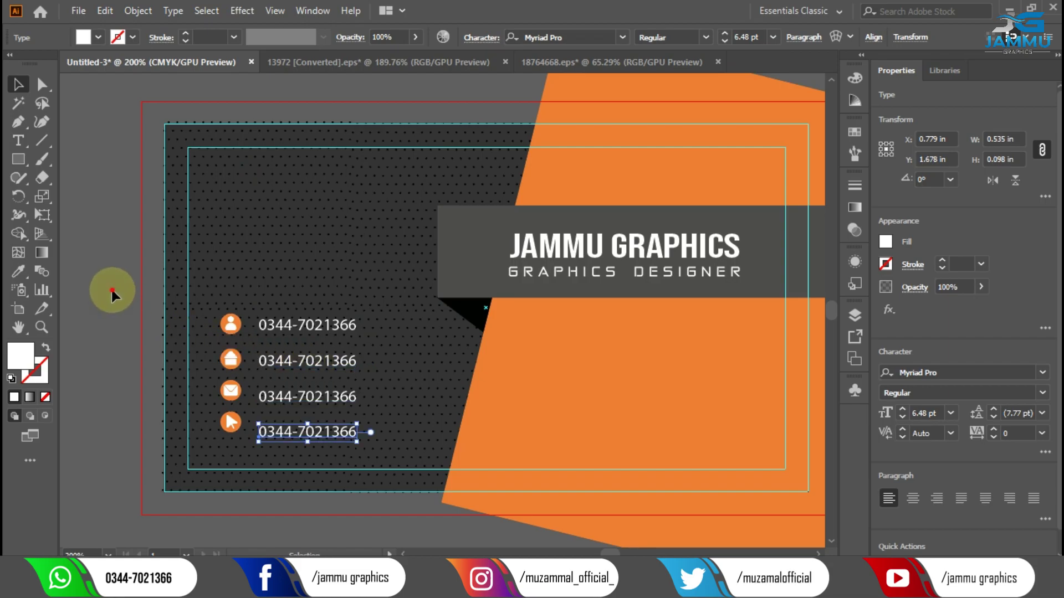
{"action": "left_click", "coordinate": [112, 294]}
{"action": "left_click_drag", "start_coordinate": [288, 361], "coordinate": [302, 366]}
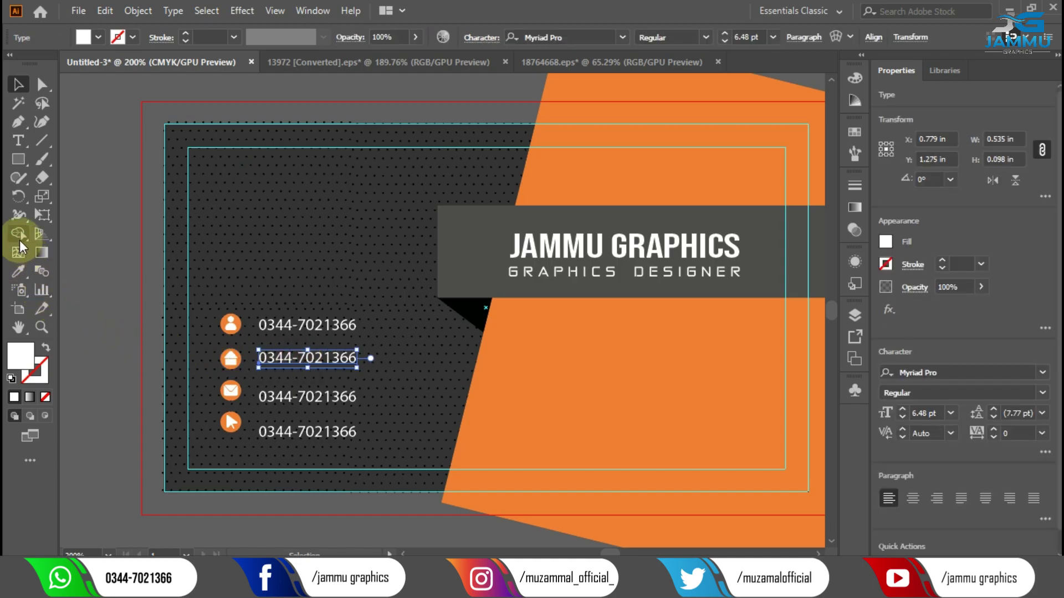
Replace the second contact line's number with PAKPATTAN
{"action": "left_click", "coordinate": [18, 140]}
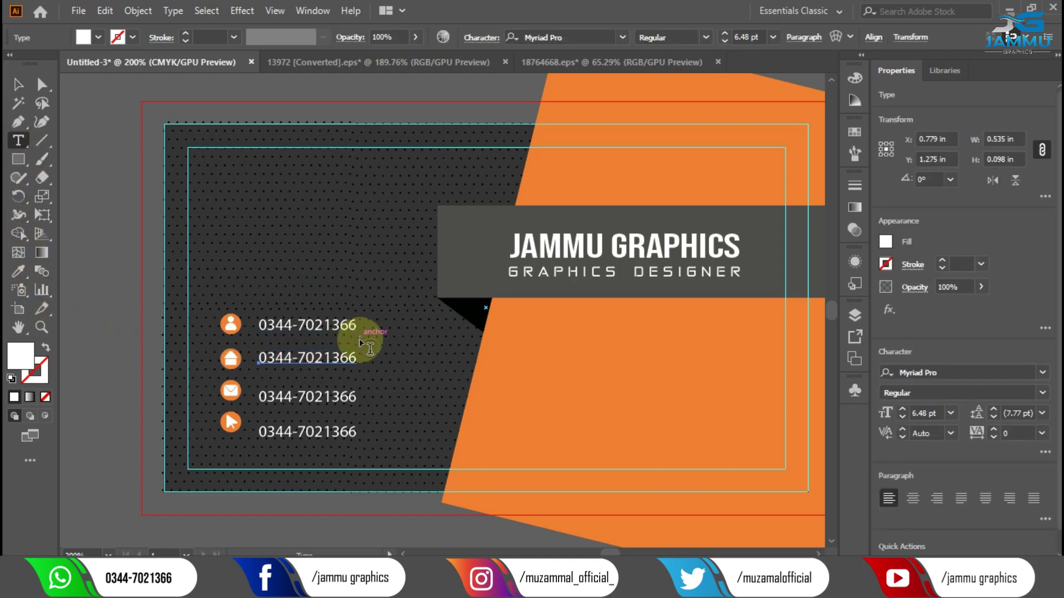
{"action": "left_click", "coordinate": [353, 355]}
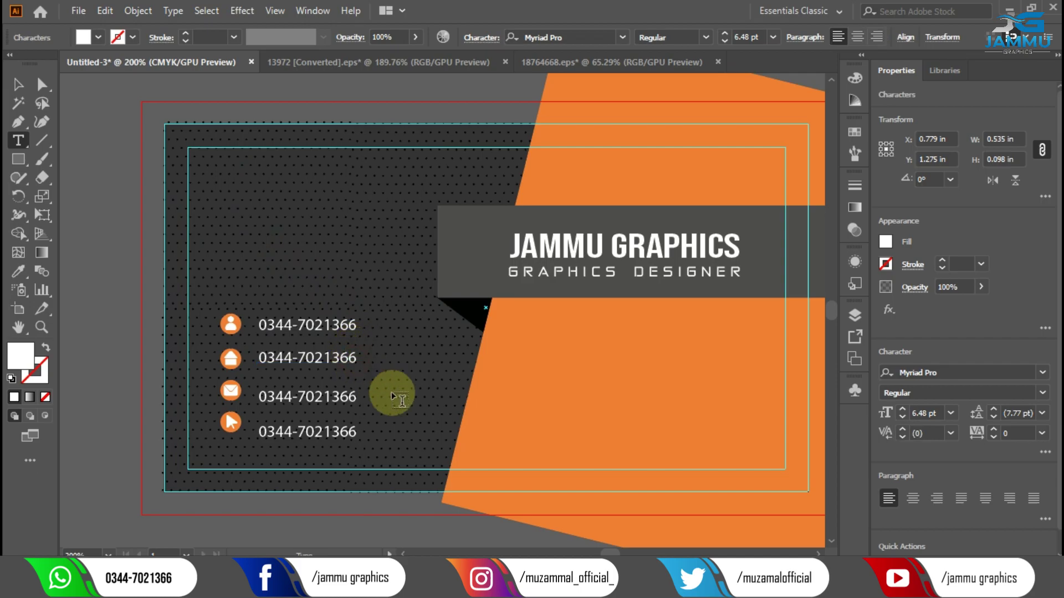
{"action": "key", "text": "BackSpace"}
{"action": "key", "text": "BackSpace"}
{"action": "key", "text": "BackSpace"}
{"action": "key", "text": "BackSpace"}
{"action": "key", "text": "BackSpace"}
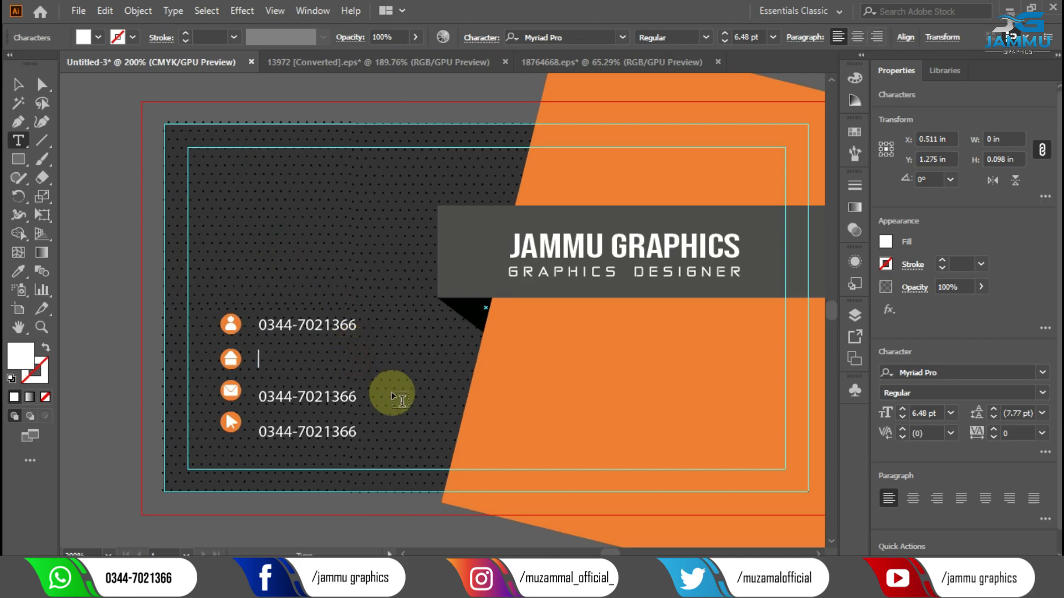
{"action": "type", "text": "PAKPAT"}
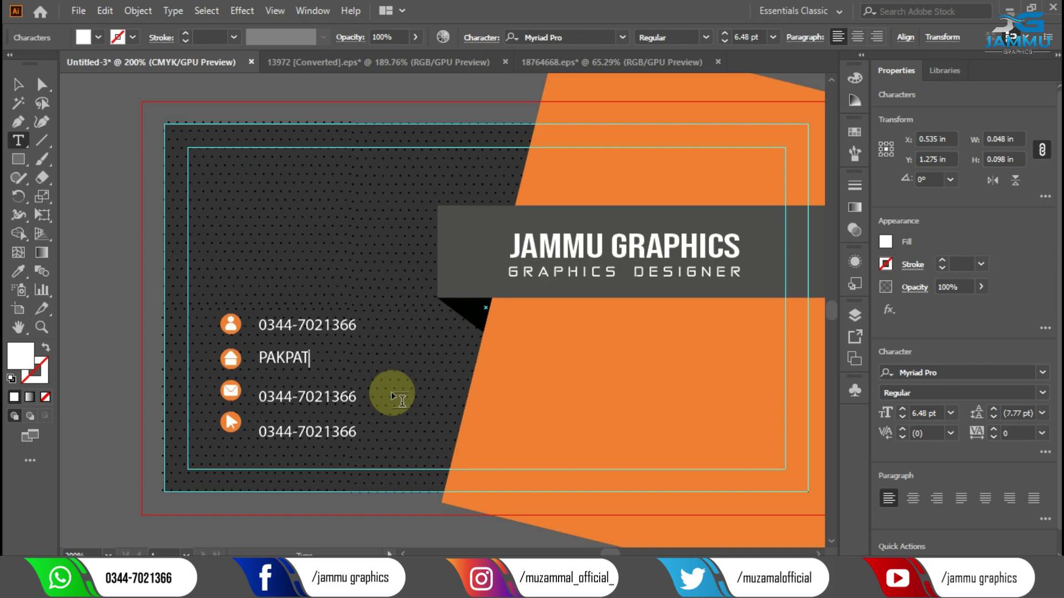
{"action": "type", "text": "TAN"}
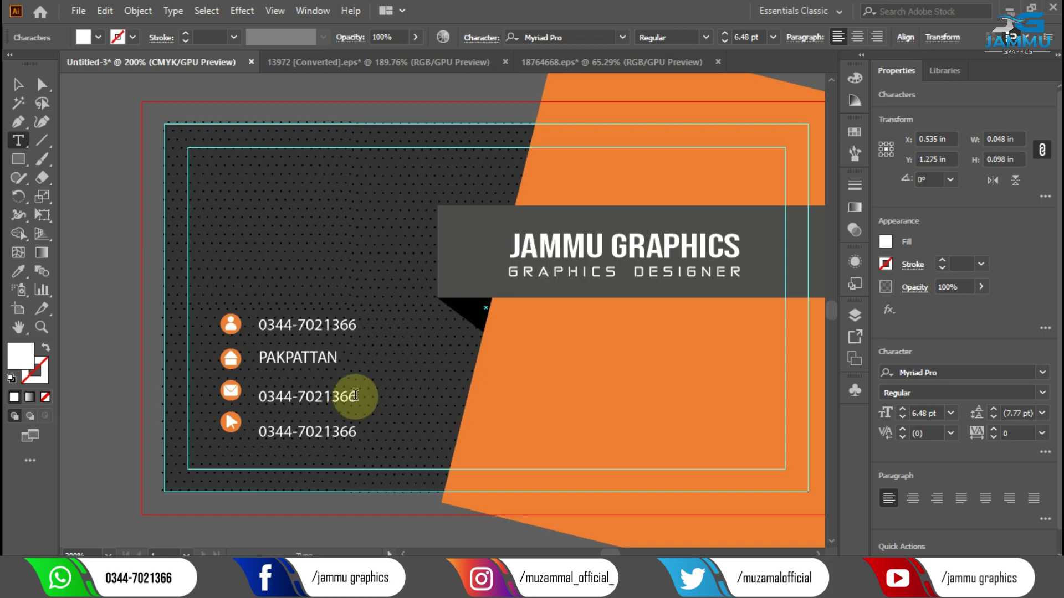
Retype the third and fourth lines as the email address and the website address
{"action": "left_click", "coordinate": [355, 395]}
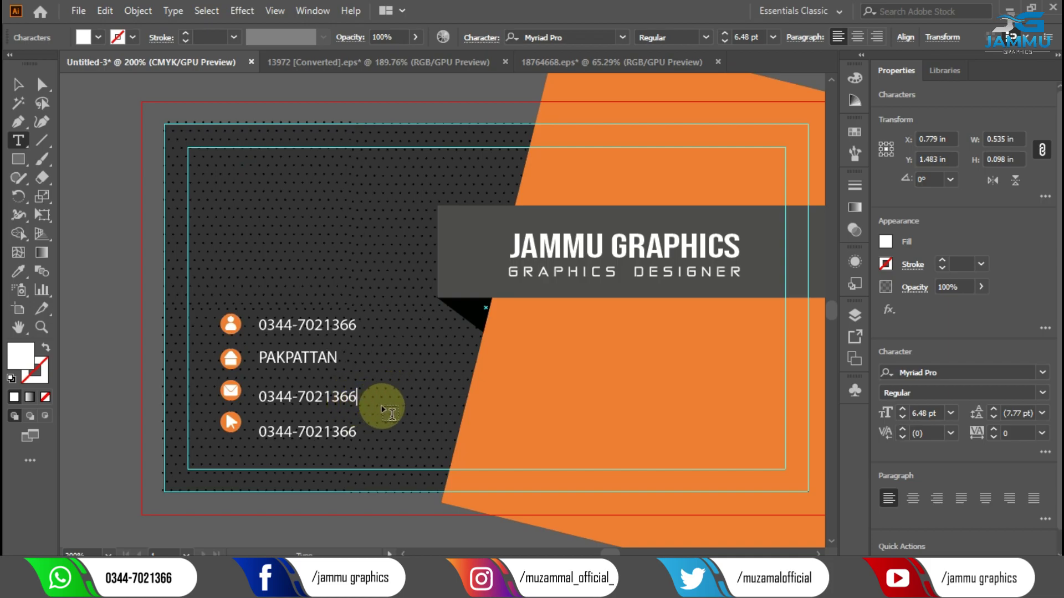
{"action": "key", "text": "BackSpace"}
{"action": "key", "text": "BackSpace"}
{"action": "key", "text": "BackSpace"}
{"action": "key", "text": "BackSpace"}
{"action": "key", "text": "BackSpace"}
{"action": "key", "text": "BackSpace"}
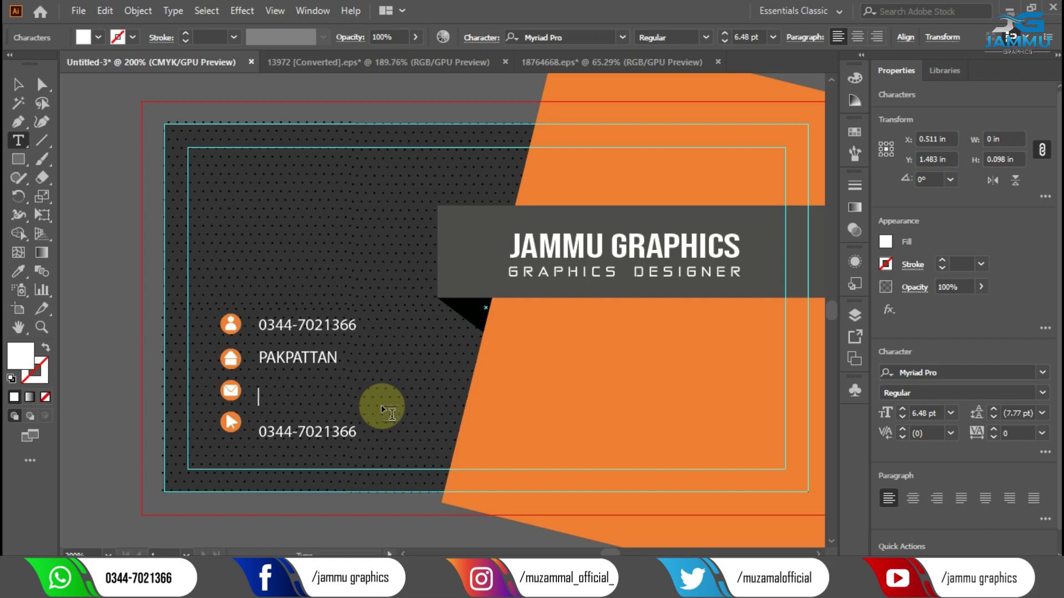
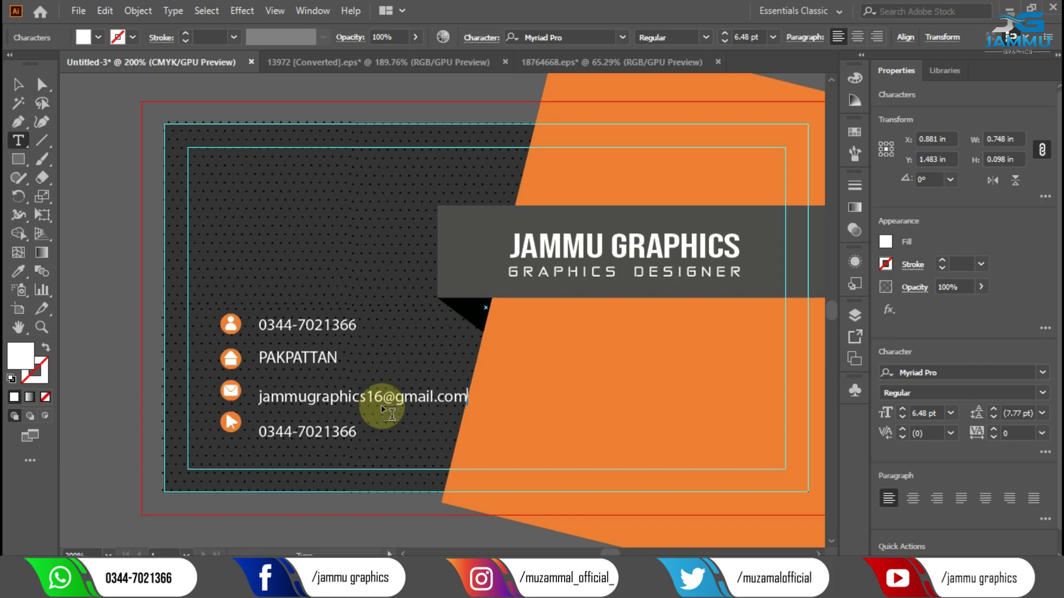
{"action": "left_click", "coordinate": [357, 431]}
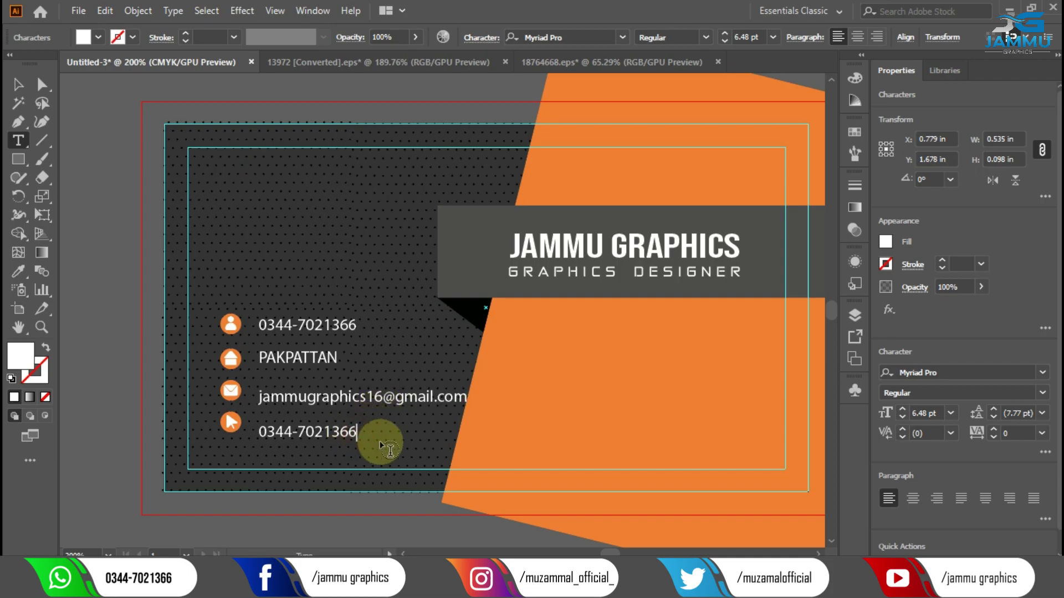
{"action": "key", "text": "BackSpace"}
{"action": "key", "text": "BackSpace"}
{"action": "key", "text": "BackSpace"}
{"action": "type", "text": "m"}
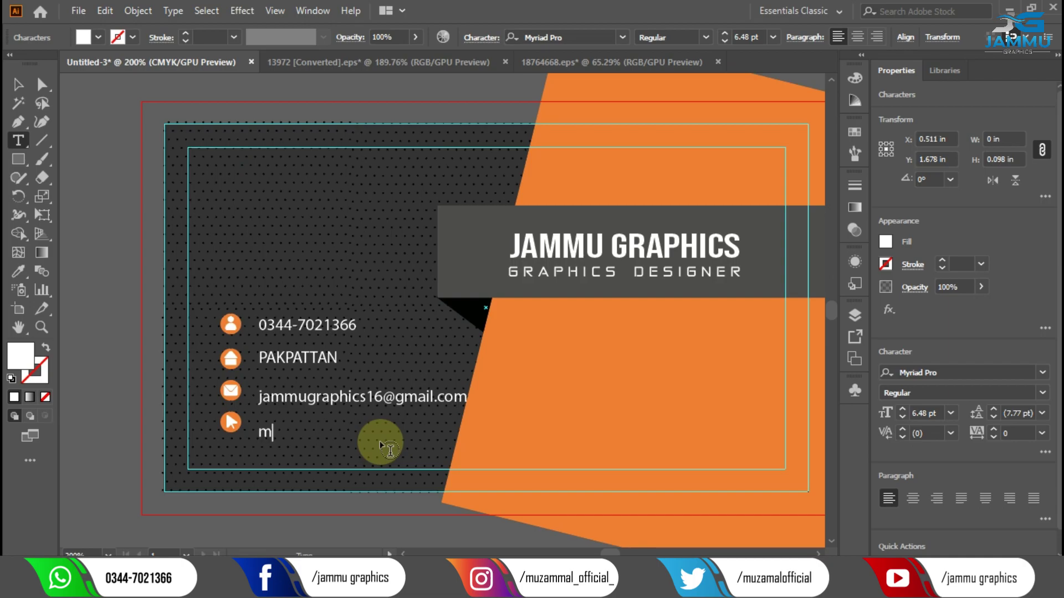
{"action": "type", "text": "uz"}
{"action": "key", "text": "BackSpace"}
{"action": "key", "text": "BackSpace"}
{"action": "key", "text": "BackSpace"}
{"action": "type", "text": "www."}
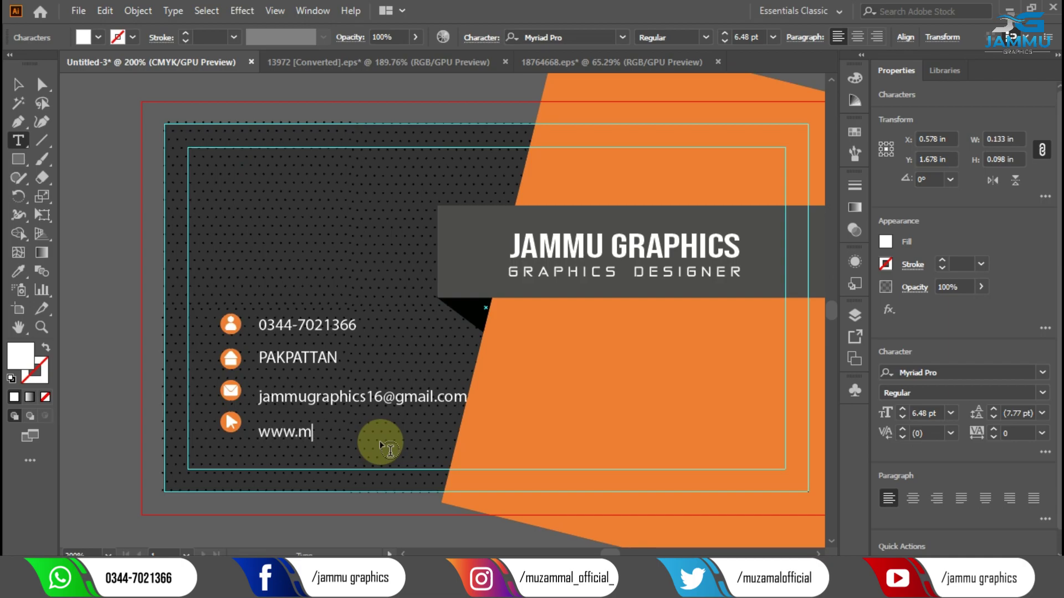
{"action": "type", "text": "teq"}
{"action": "type", "text": "ezyro.c"}
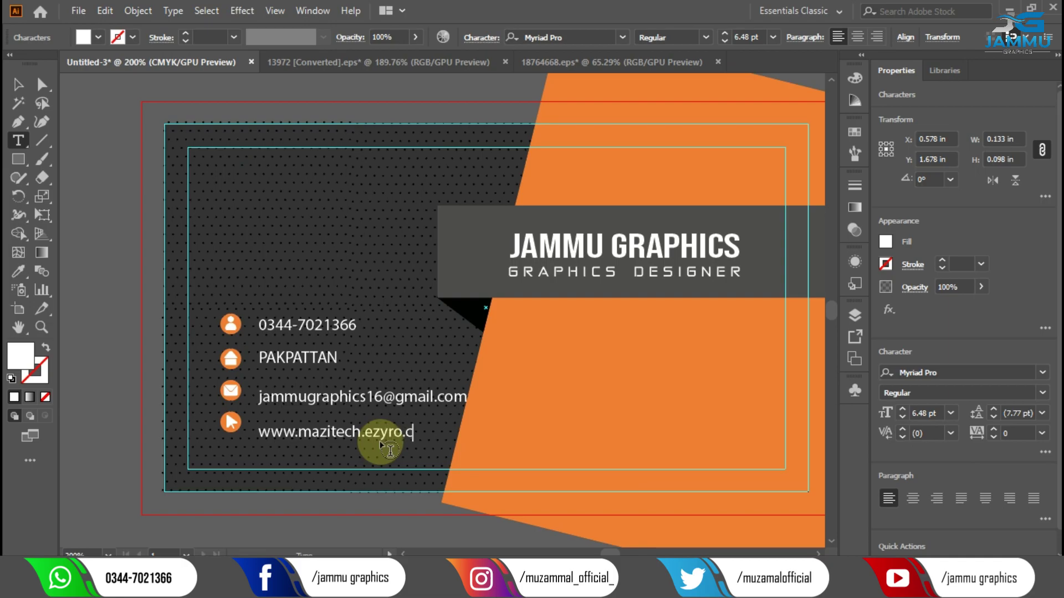
{"action": "key", "text": "BackSpace"}
{"action": "key", "text": "BackSpace"}
{"action": "key", "text": "BackSpace"}
{"action": "key", "text": "BackSpace"}
{"action": "key", "text": "BackSpace"}
Finish the web address and nudge that line upward
{"action": "type", "text": "om"}
{"action": "left_click", "coordinate": [25, 89]}
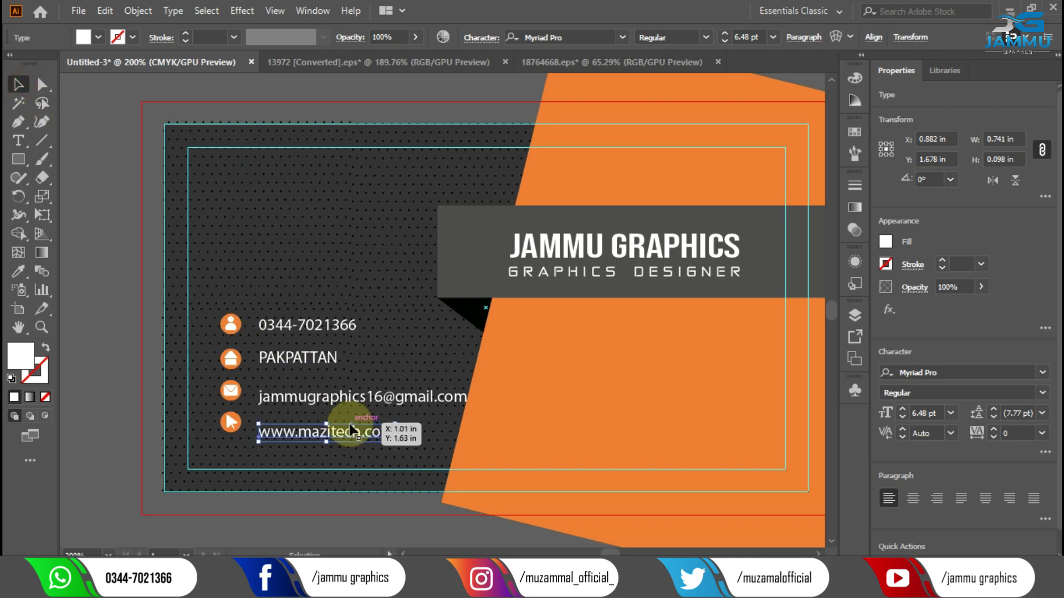
{"action": "left_click", "coordinate": [338, 438]}
{"action": "key", "text": "Up"}
{"action": "key", "text": "Up"}
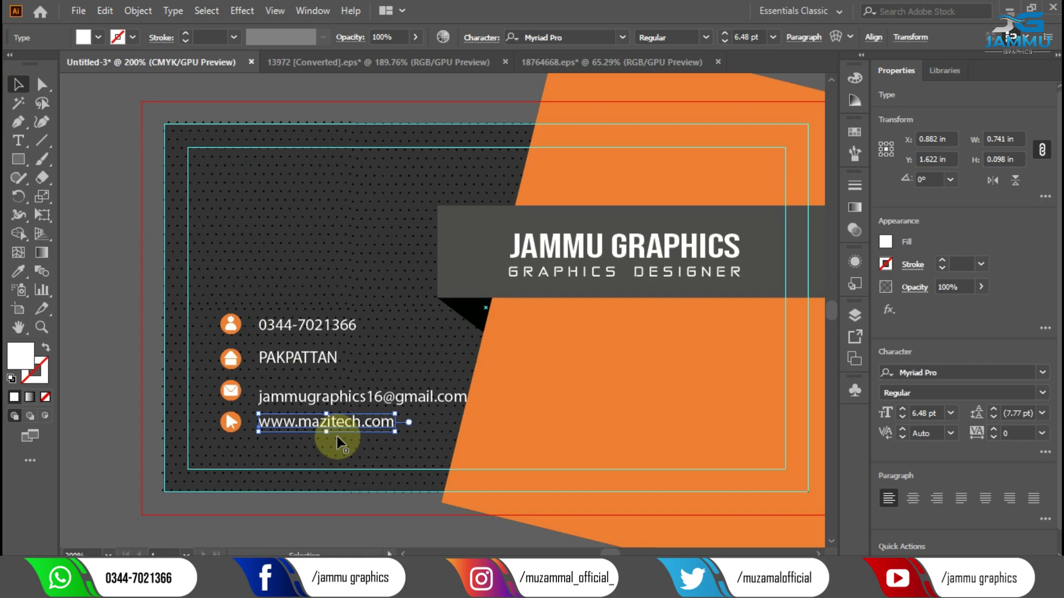
Nudge the email line up, scale it down slightly, and align it left with the others
{"action": "left_click", "coordinate": [332, 397]}
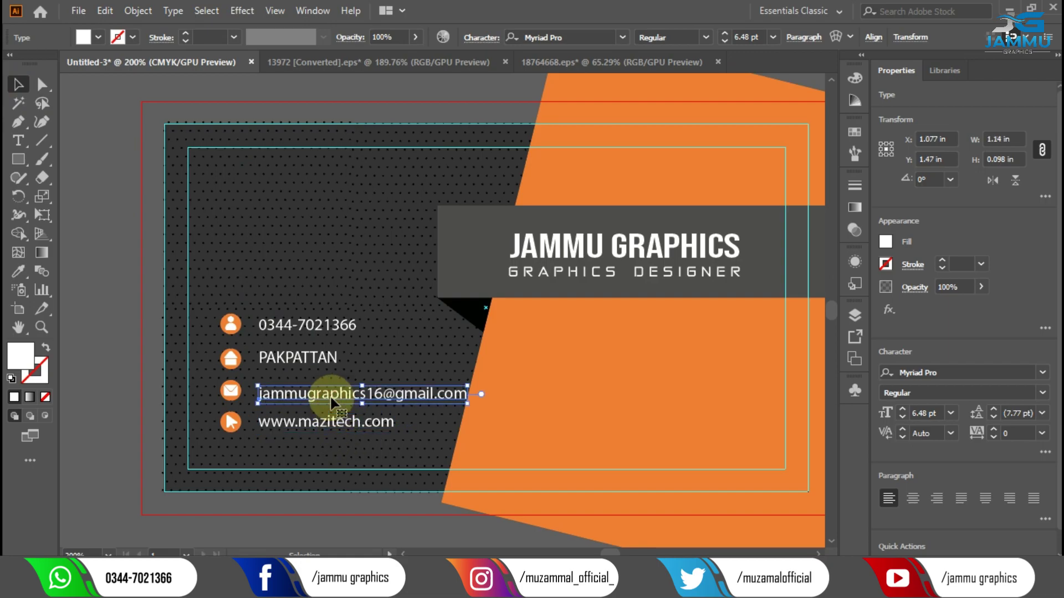
{"action": "key", "text": "Up"}
{"action": "key", "text": "Up"}
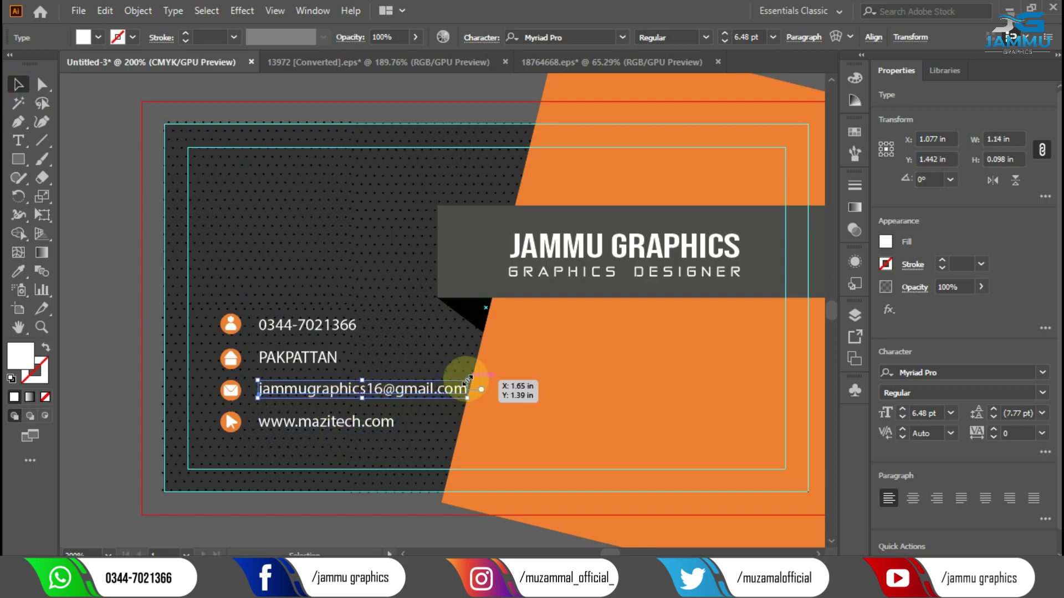
{"action": "left_click_drag", "start_coordinate": [466, 382], "coordinate": [457, 383]}
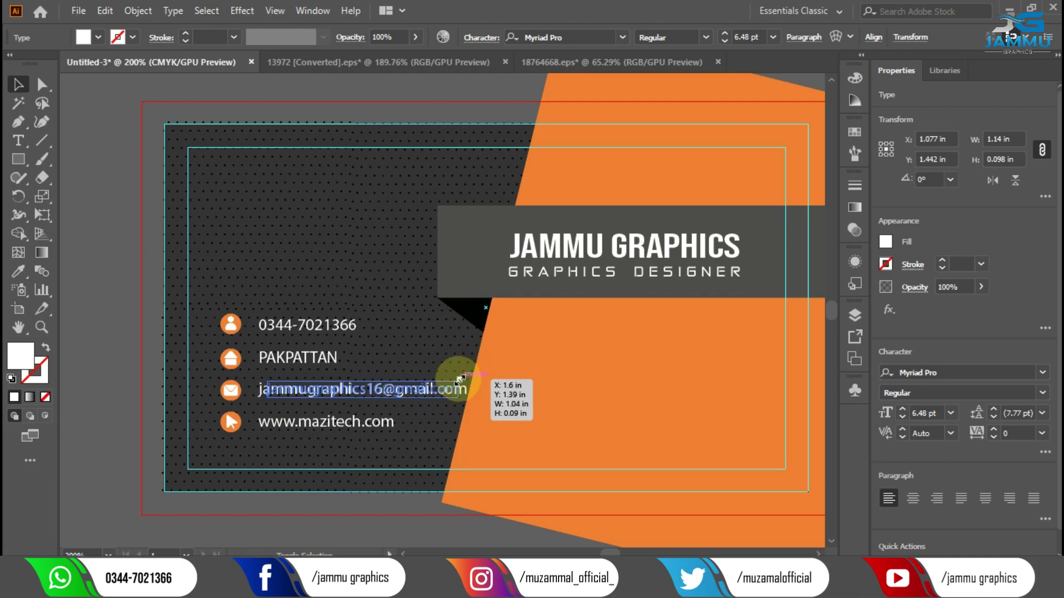
{"action": "key", "text": "Left"}
{"action": "key", "text": "Left"}
{"action": "key", "text": "Left"}
{"action": "key", "text": "Left"}
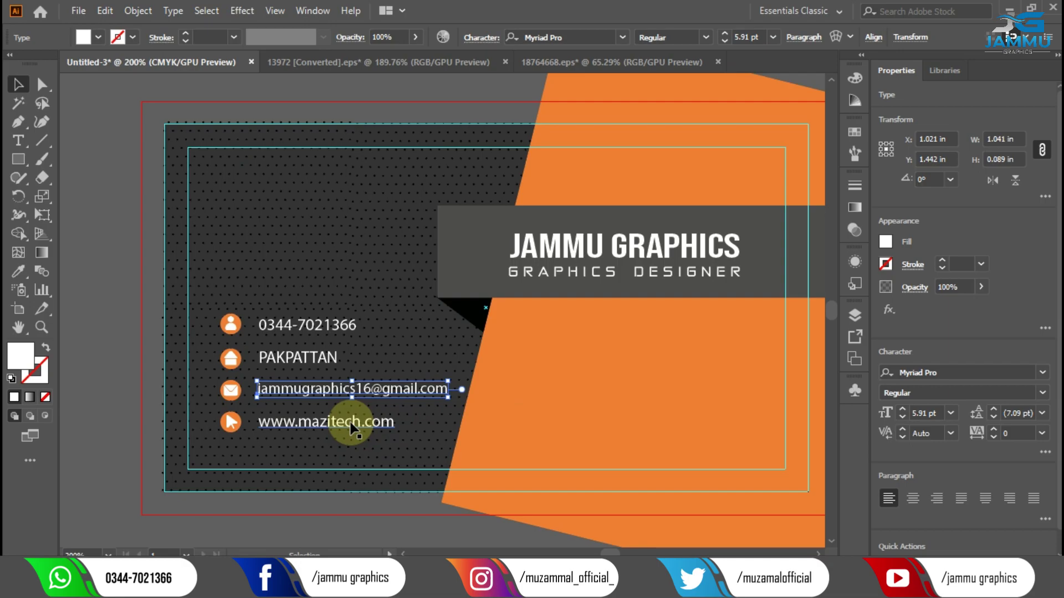
{"action": "left_click", "coordinate": [93, 369]}
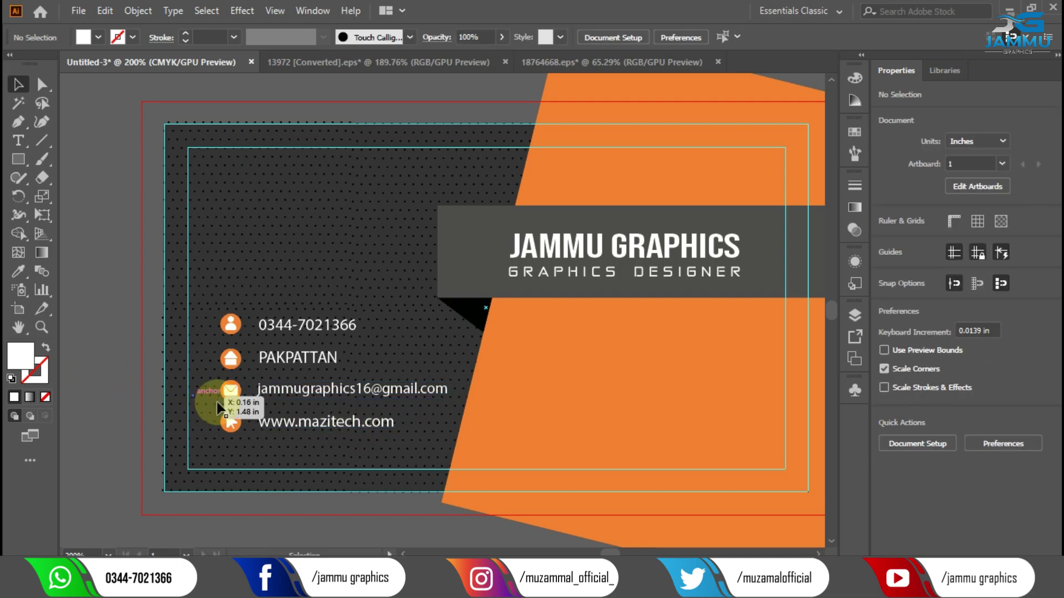
{"action": "left_click", "coordinate": [267, 389]}
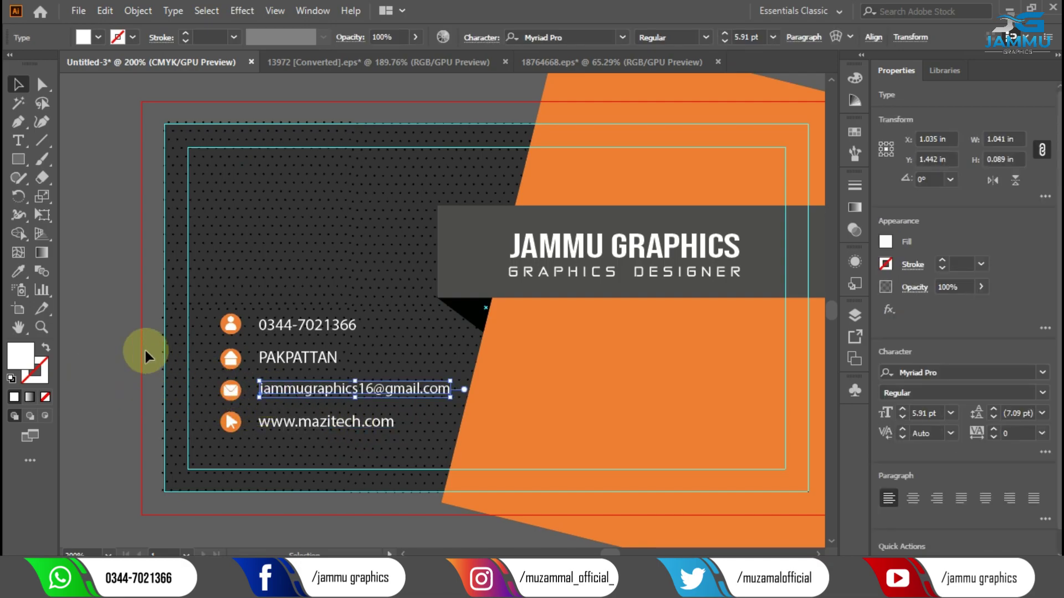
{"action": "left_click", "coordinate": [109, 341]}
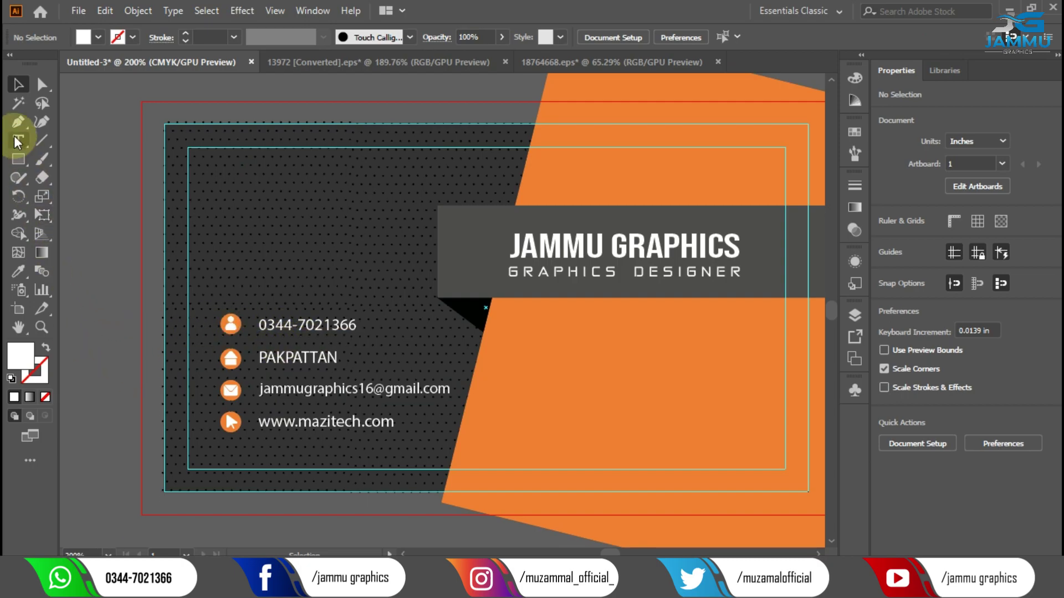
{"action": "left_click", "coordinate": [76, 11]}
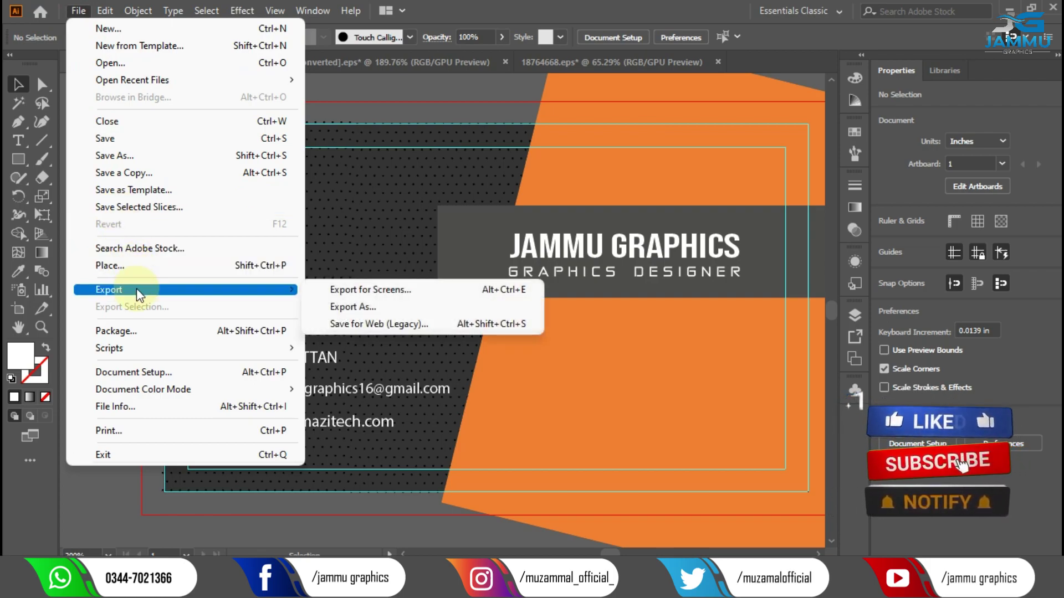
Bring the JG logo from the logo file onto the business card
{"action": "left_click", "coordinate": [117, 62]}
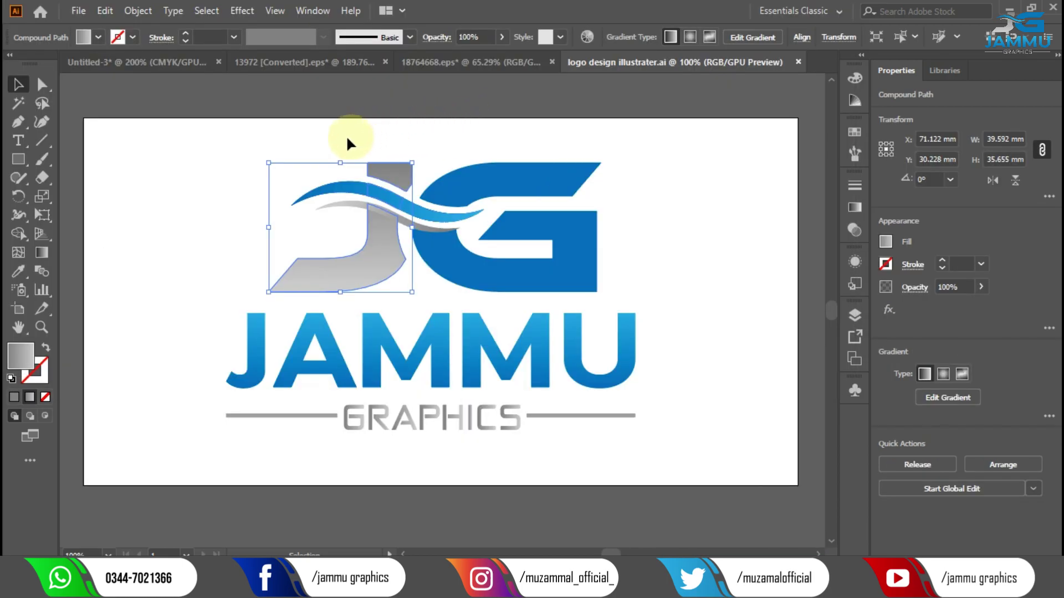
{"action": "left_click", "coordinate": [576, 267], "text": "shift"}
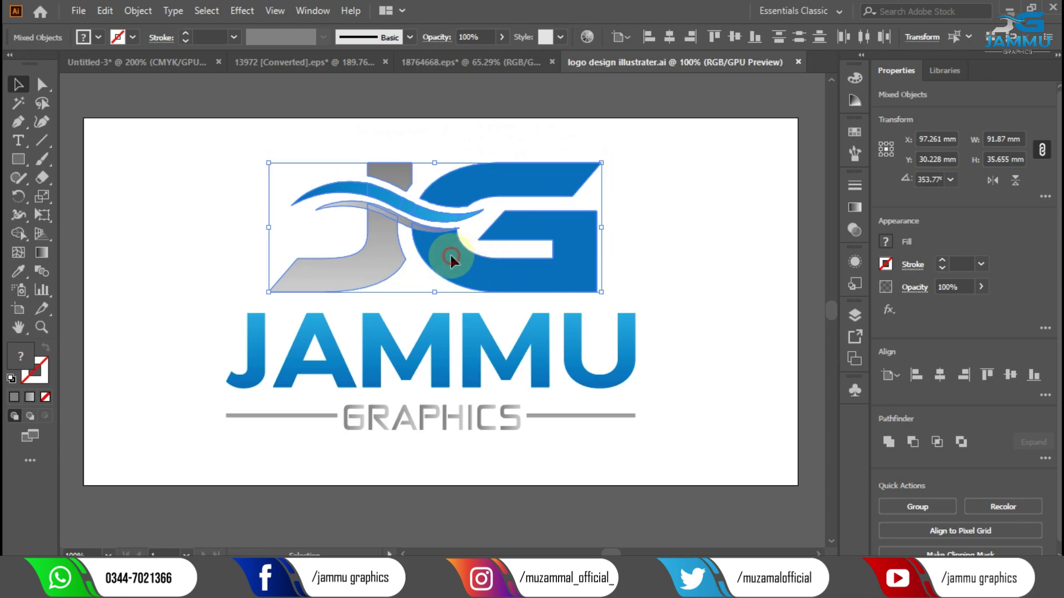
{"action": "left_click_drag", "start_coordinate": [451, 256], "coordinate": [146, 61]}
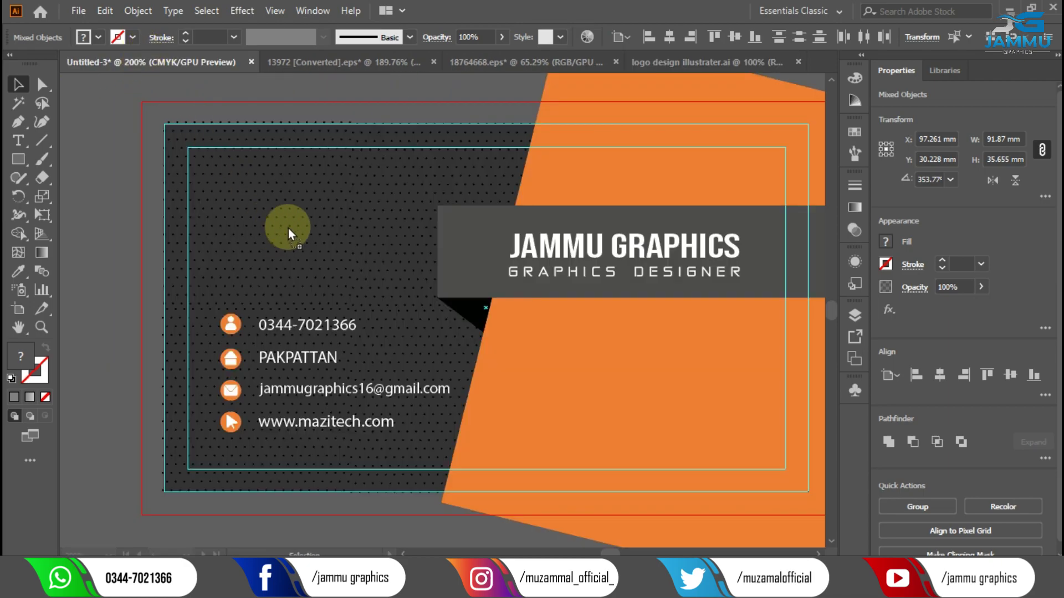
{"action": "left_click_drag", "start_coordinate": [288, 228], "coordinate": [289, 216]}
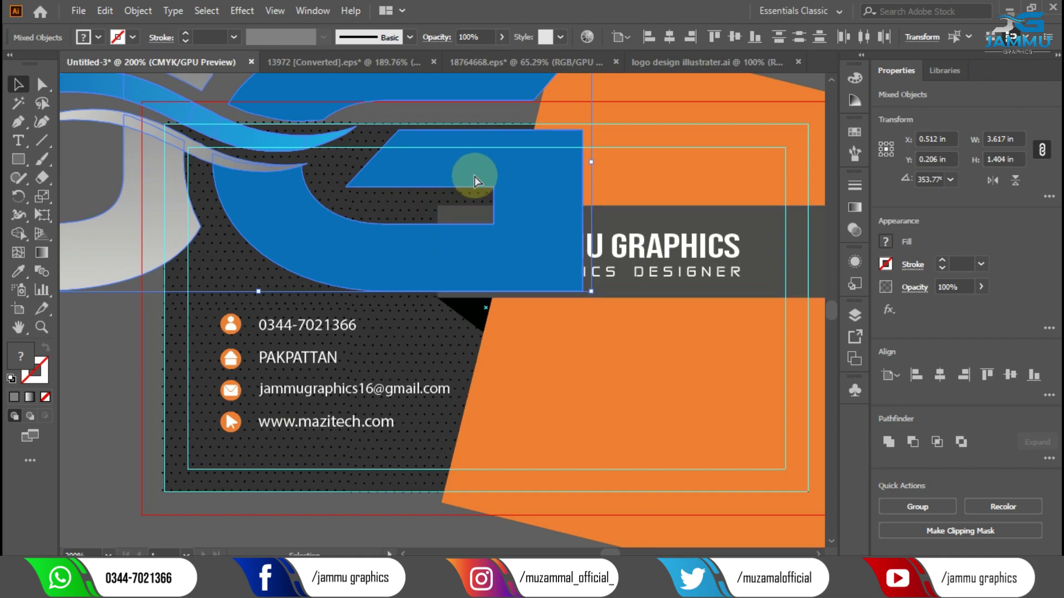
{"action": "key", "text": "ctrl+minus"}
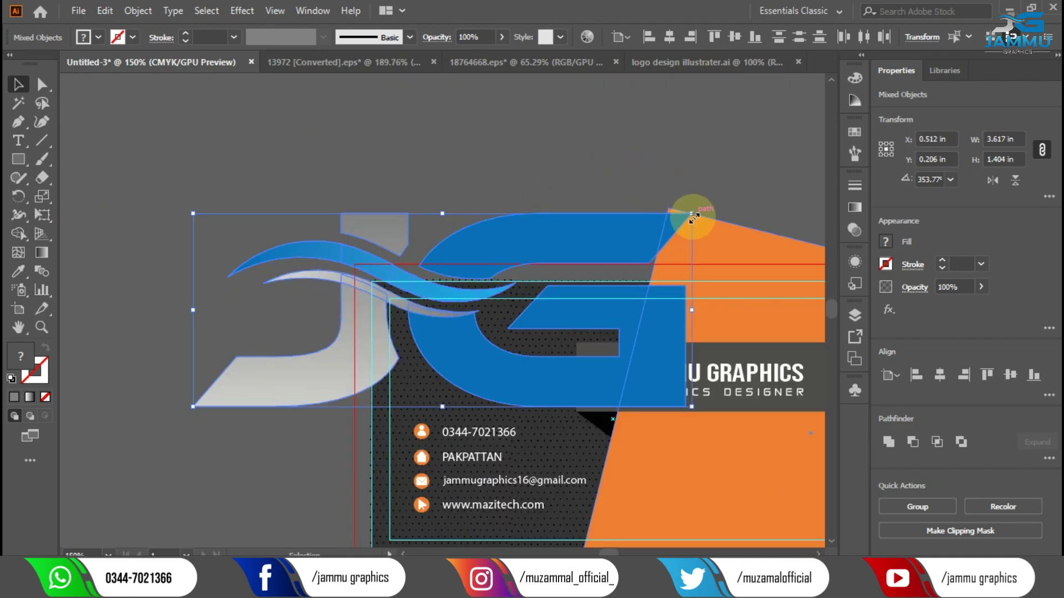
Scale the JG logo down and fit the whole card in view
{"action": "left_click_drag", "start_coordinate": [690, 215], "coordinate": [488, 292]}
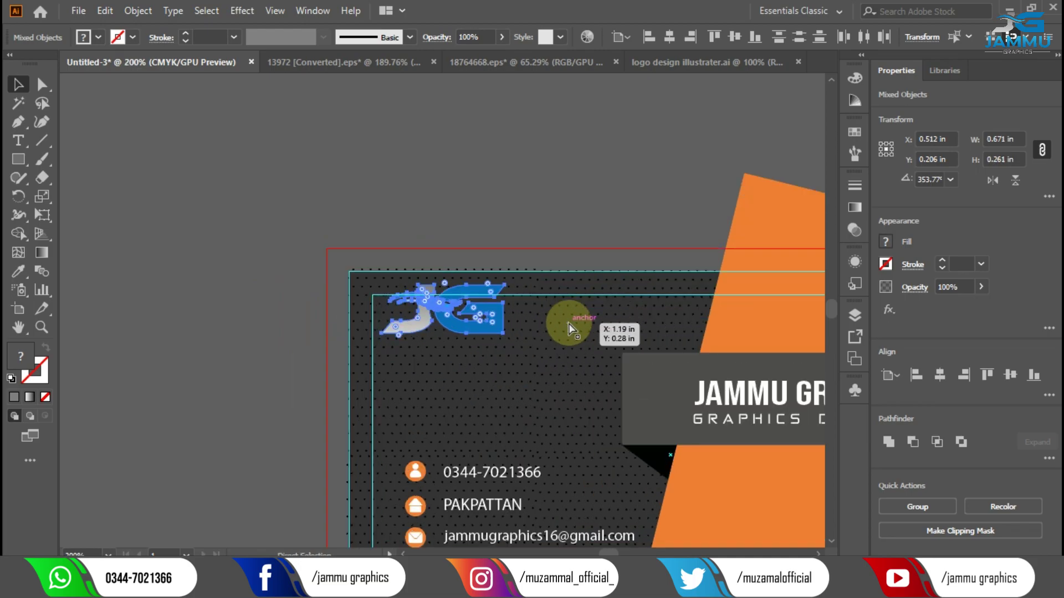
{"action": "key", "text": "ctrl+plus"}
{"action": "key", "text": "ctrl+plus"}
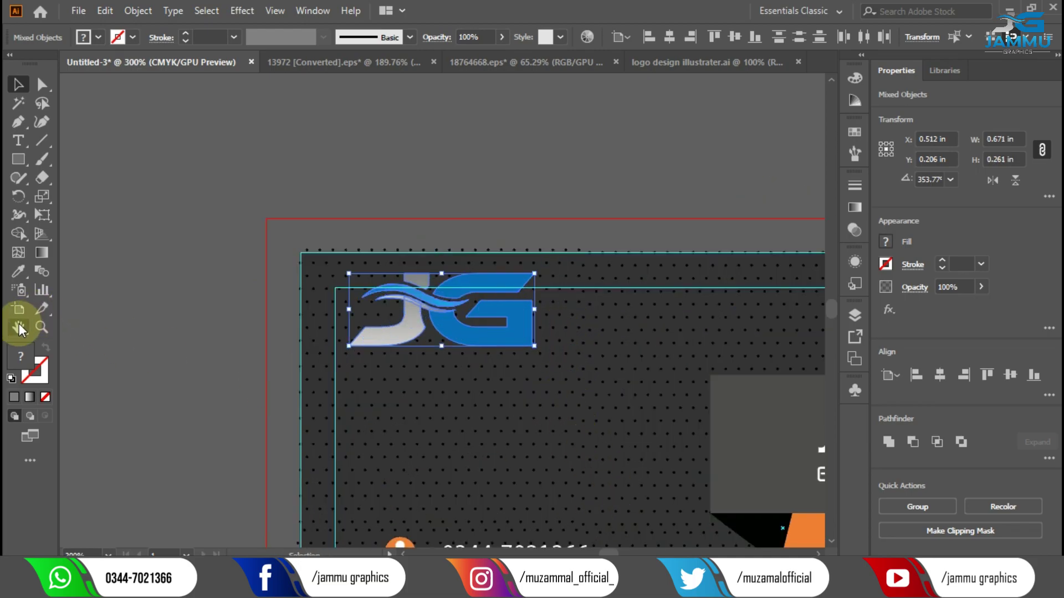
{"action": "double_click", "coordinate": [18, 327]}
{"action": "left_click", "coordinate": [18, 86]}
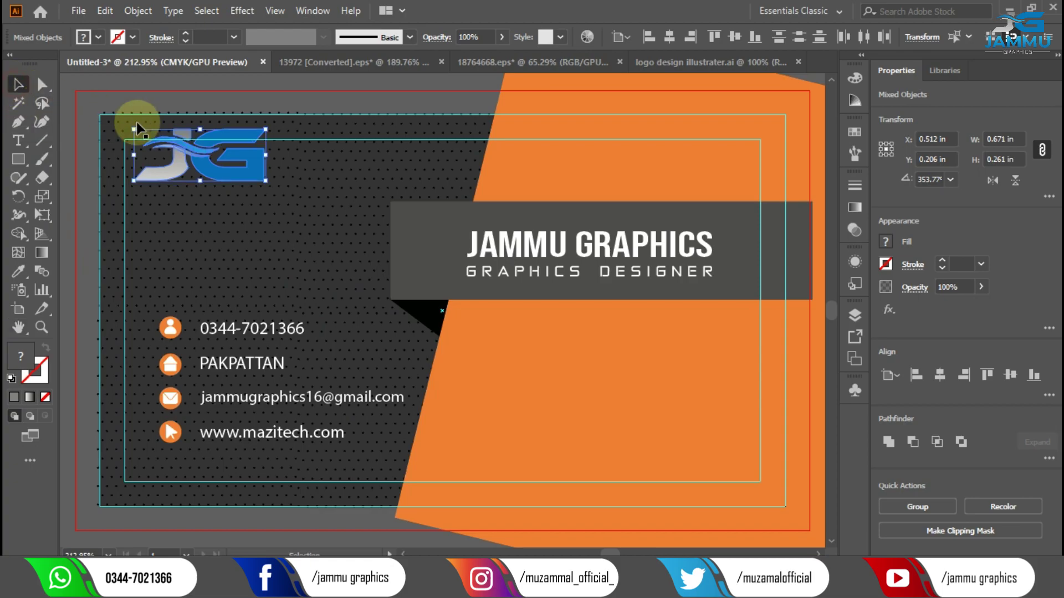
Move the JG logo slightly lower, then zoom in and select its J
{"action": "left_click_drag", "start_coordinate": [204, 178], "coordinate": [202, 182]}
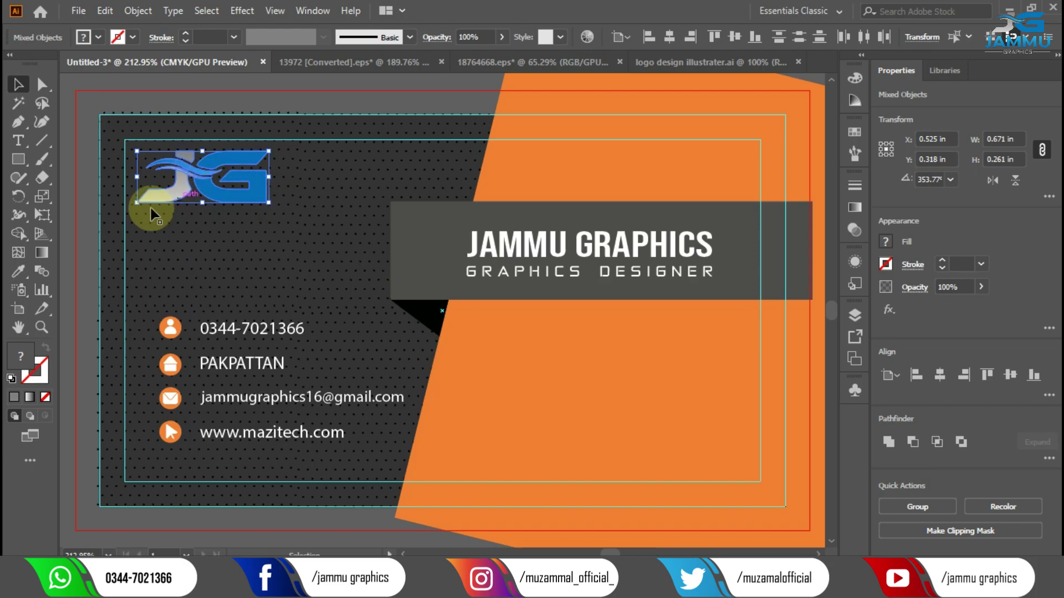
{"action": "left_click", "coordinate": [83, 261]}
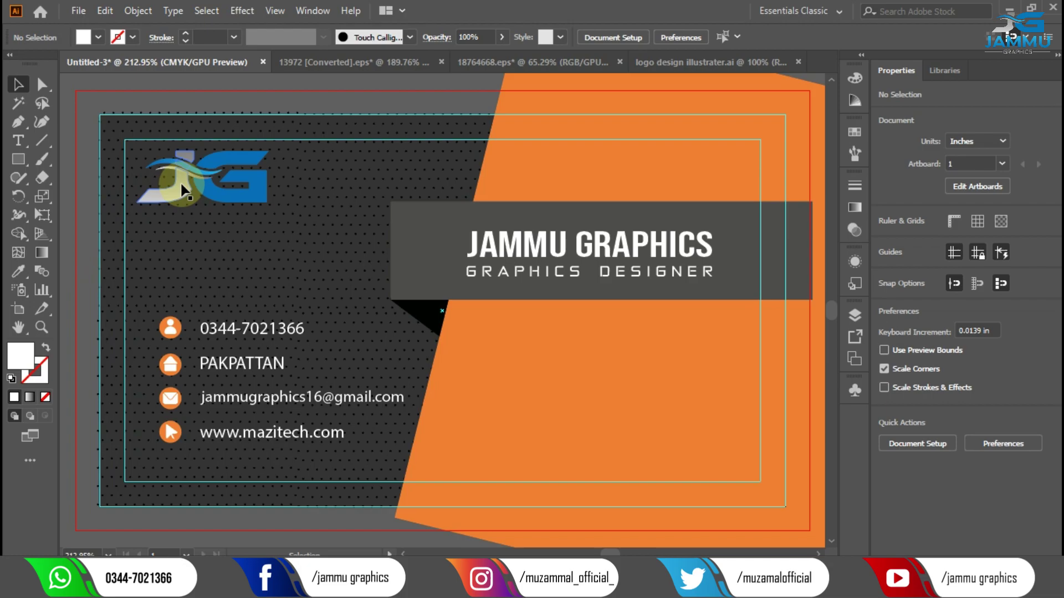
{"action": "key", "text": "ctrl+plus"}
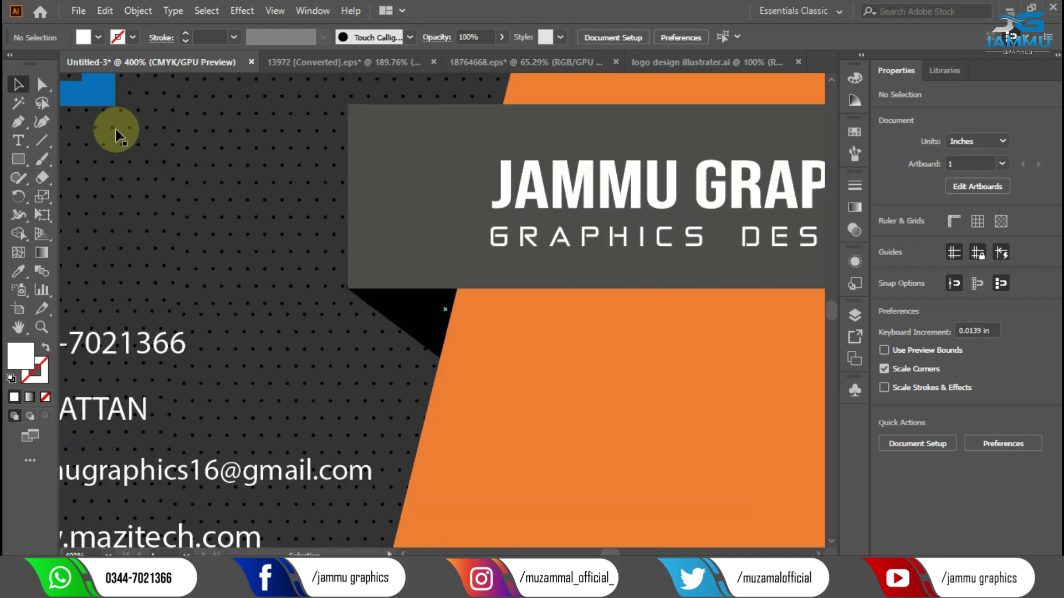
{"action": "key", "text": "v"}
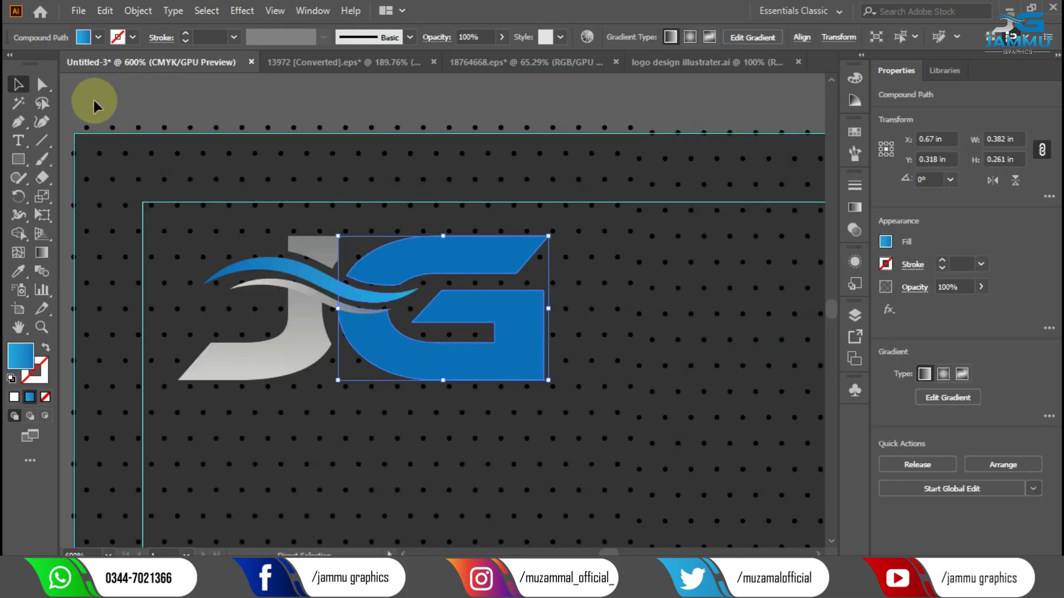
{"action": "left_click", "coordinate": [210, 84]}
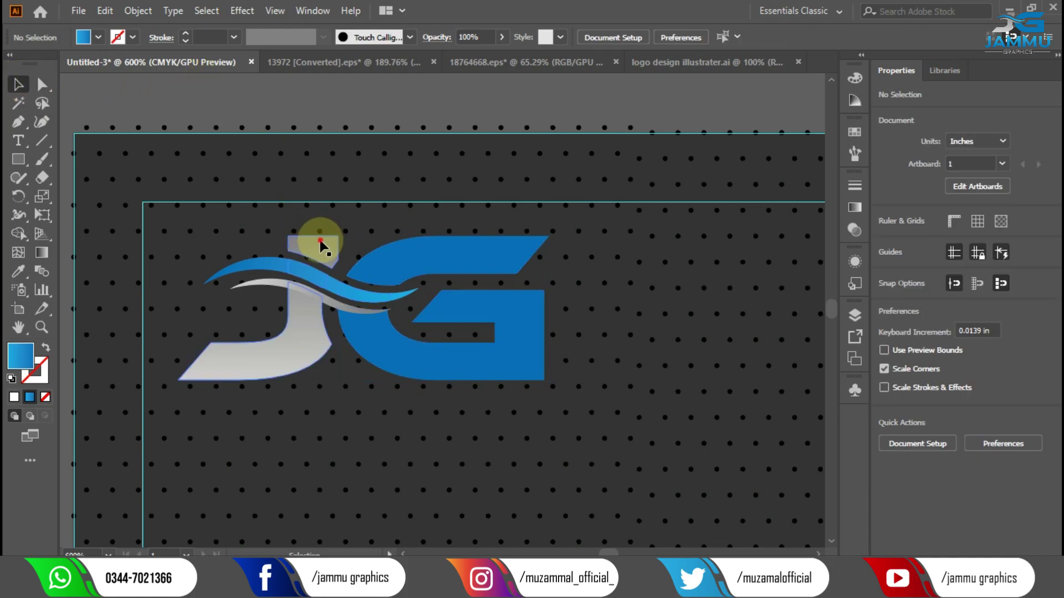
{"action": "left_click", "coordinate": [320, 242]}
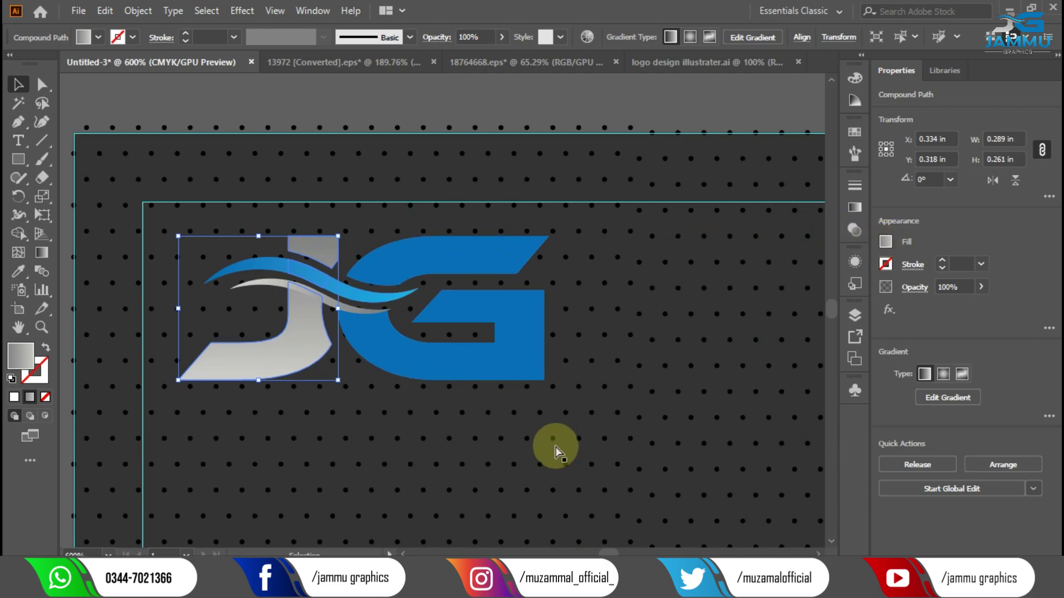
Fill the J with the card's orange using the Eyedropper
{"action": "key", "text": "ctrl+minus"}
{"action": "key", "text": "ctrl+minus"}
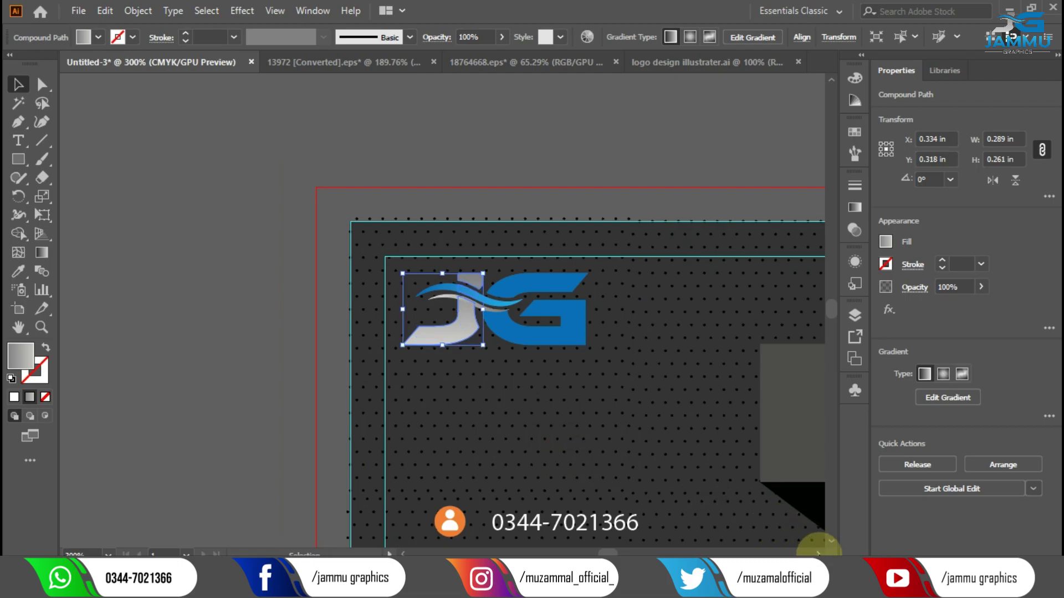
{"action": "scroll", "coordinate": [809, 549], "scroll_direction": "right", "scroll_amount": 2}
{"action": "scroll", "coordinate": [792, 551], "scroll_direction": "right", "scroll_amount": 4}
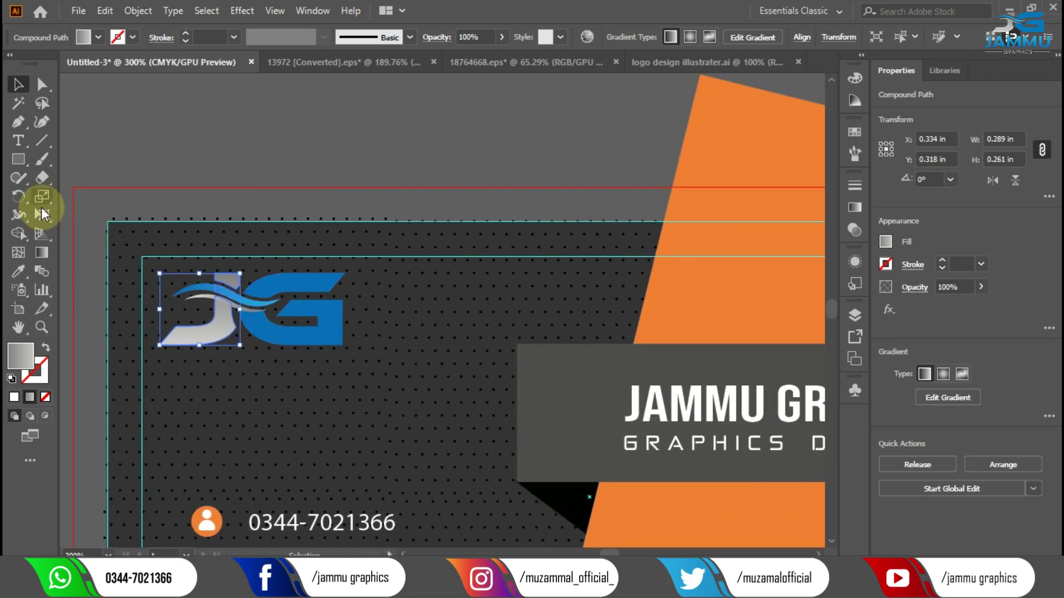
{"action": "left_click", "coordinate": [16, 276]}
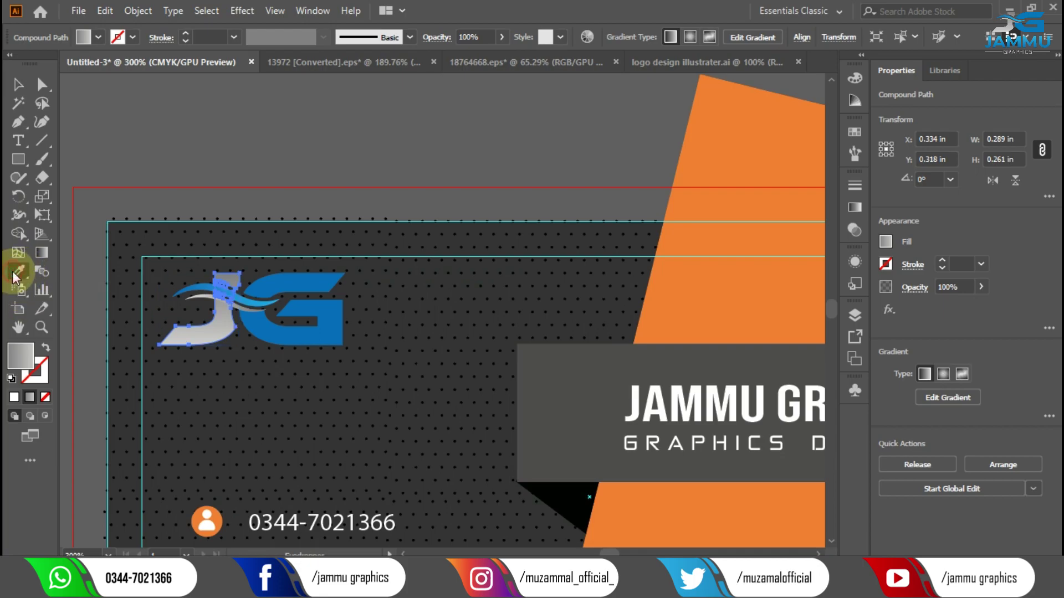
{"action": "left_click", "coordinate": [677, 298]}
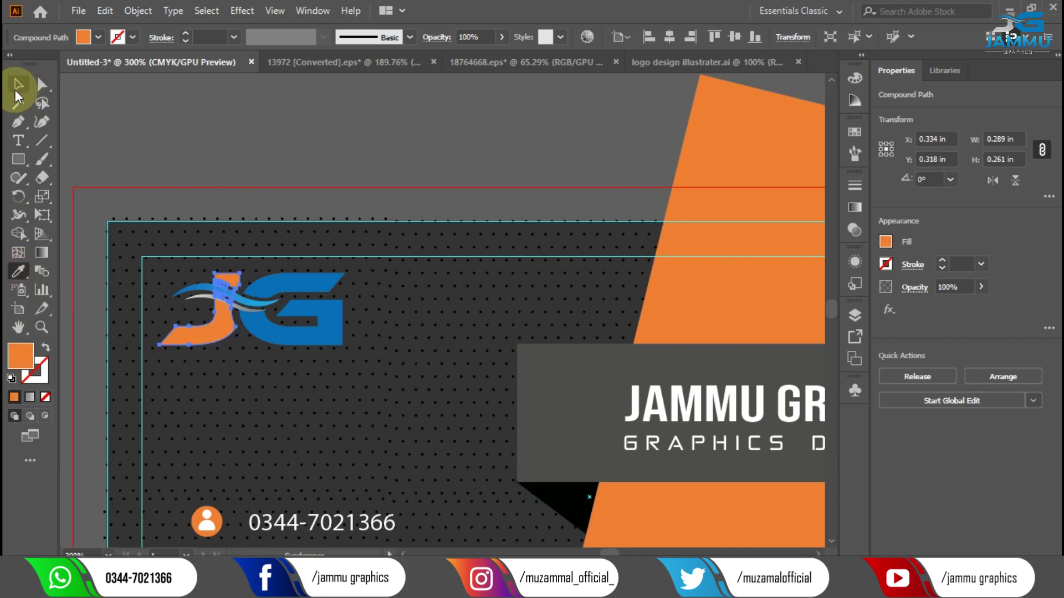
{"action": "left_click", "coordinate": [18, 85]}
{"action": "left_click", "coordinate": [271, 131]}
Make the G of the logo white
{"action": "left_click", "coordinate": [296, 288]}
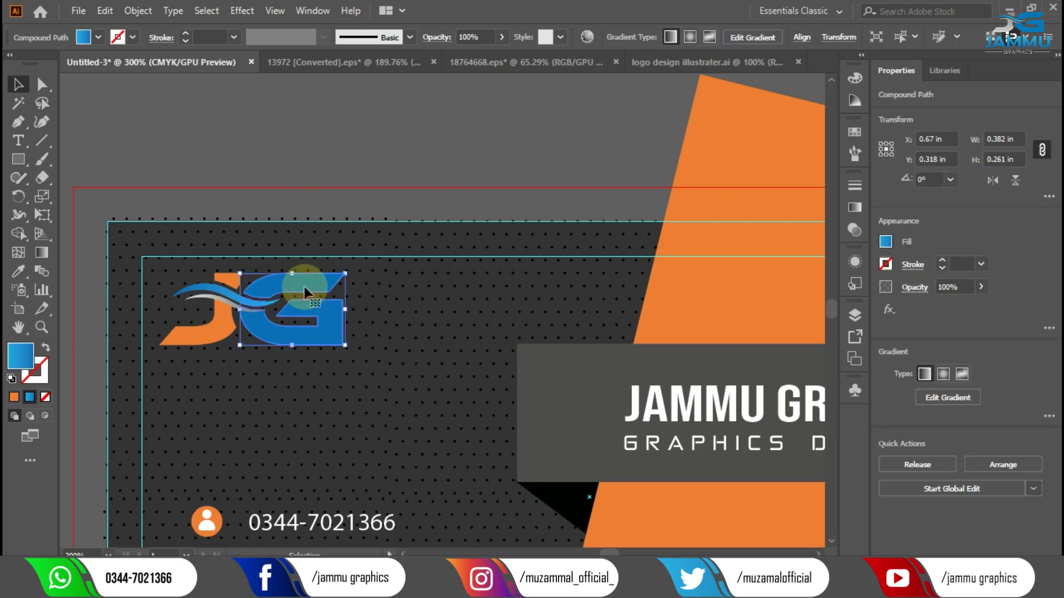
{"action": "left_click", "coordinate": [886, 241]}
{"action": "left_click", "coordinate": [735, 302]}
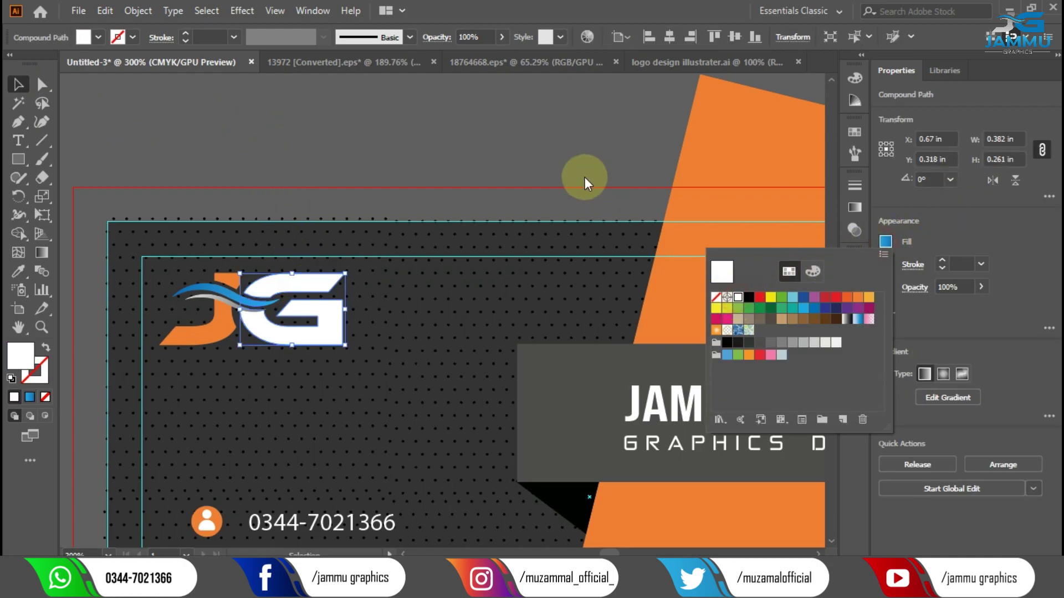
{"action": "left_click", "coordinate": [540, 147]}
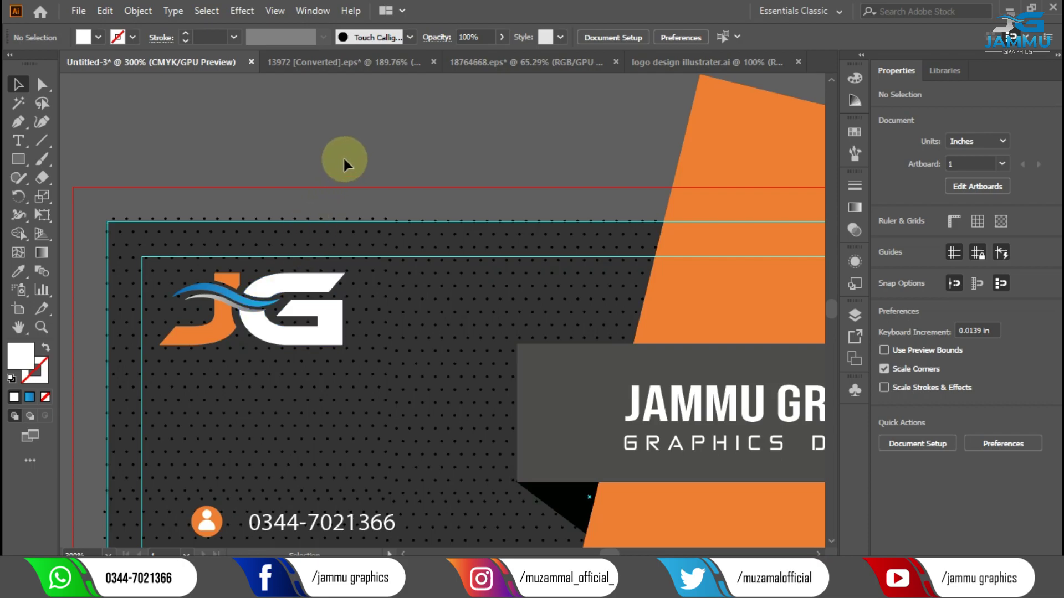
Colour the upper swoosh orange with the Eyedropper and the lower swoosh white
{"action": "left_click", "coordinate": [235, 292]}
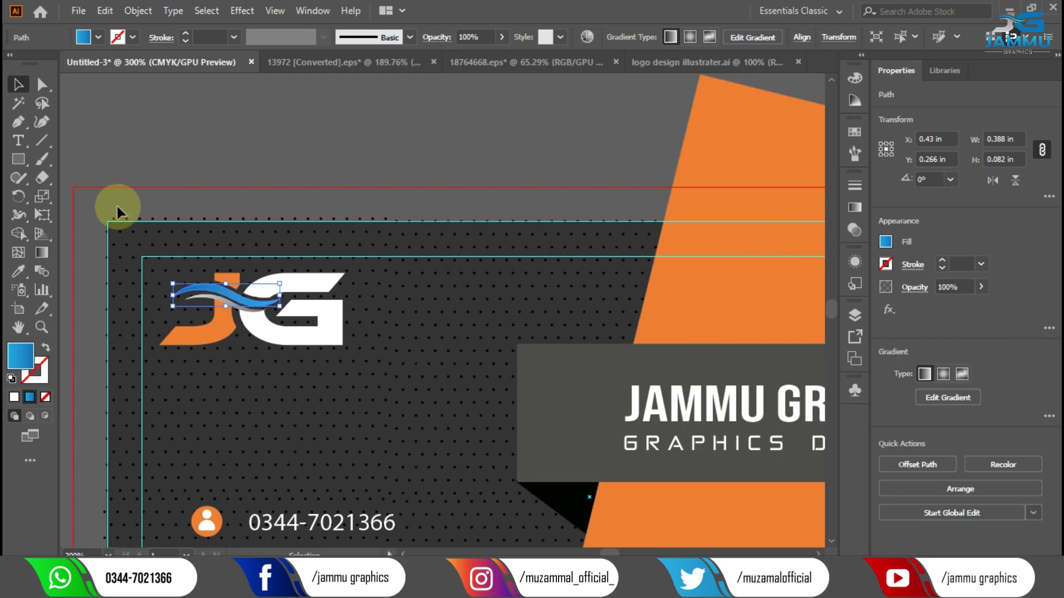
{"action": "left_click", "coordinate": [18, 271]}
{"action": "left_click", "coordinate": [773, 266]}
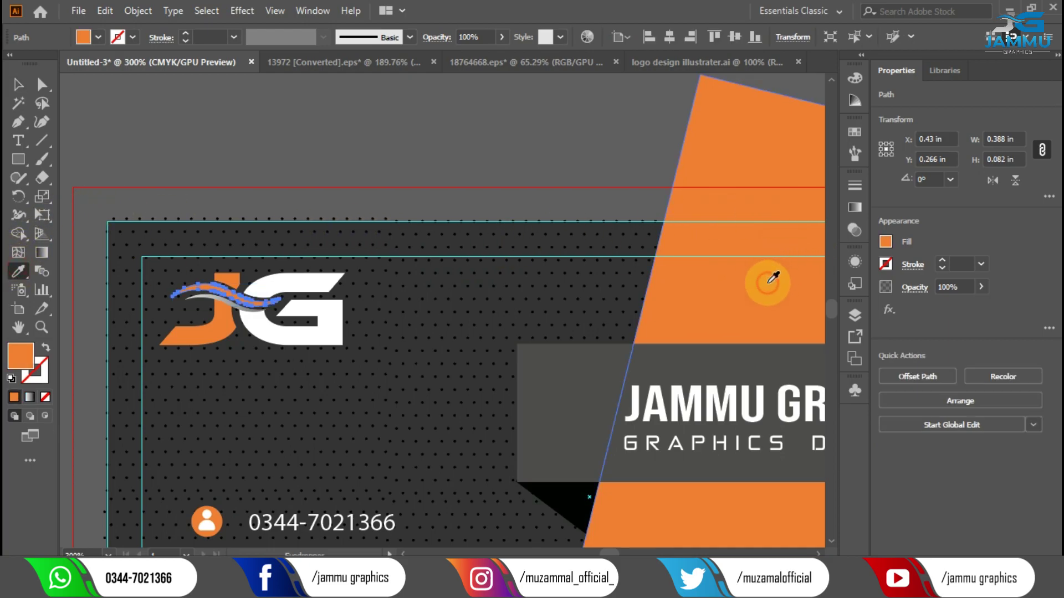
{"action": "left_click", "coordinate": [18, 84]}
{"action": "left_click", "coordinate": [260, 143]}
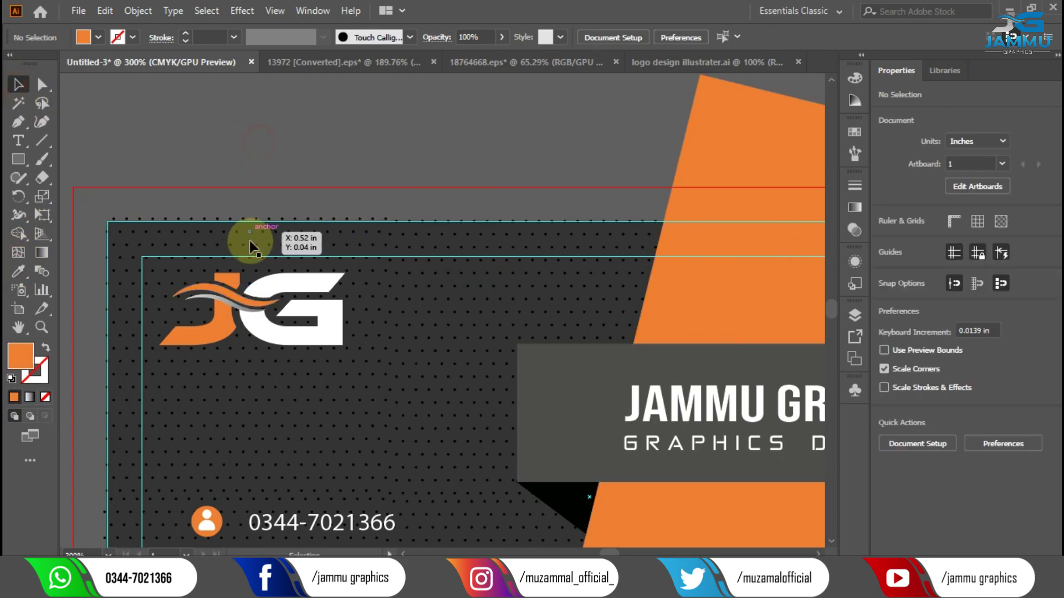
{"action": "left_click", "coordinate": [237, 310]}
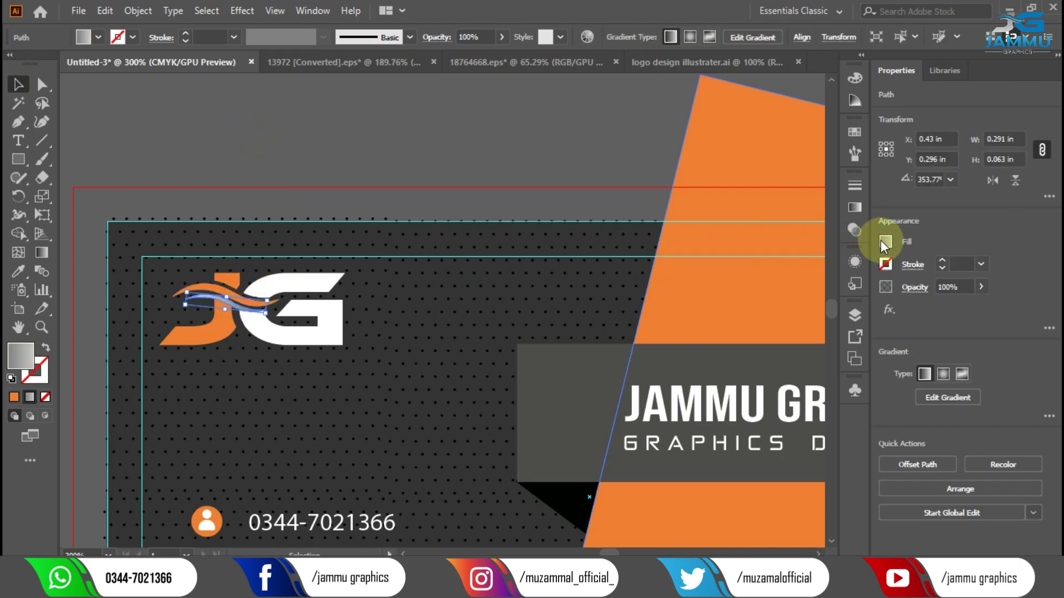
{"action": "left_click", "coordinate": [885, 243]}
{"action": "left_click", "coordinate": [737, 295]}
{"action": "left_click", "coordinate": [464, 100]}
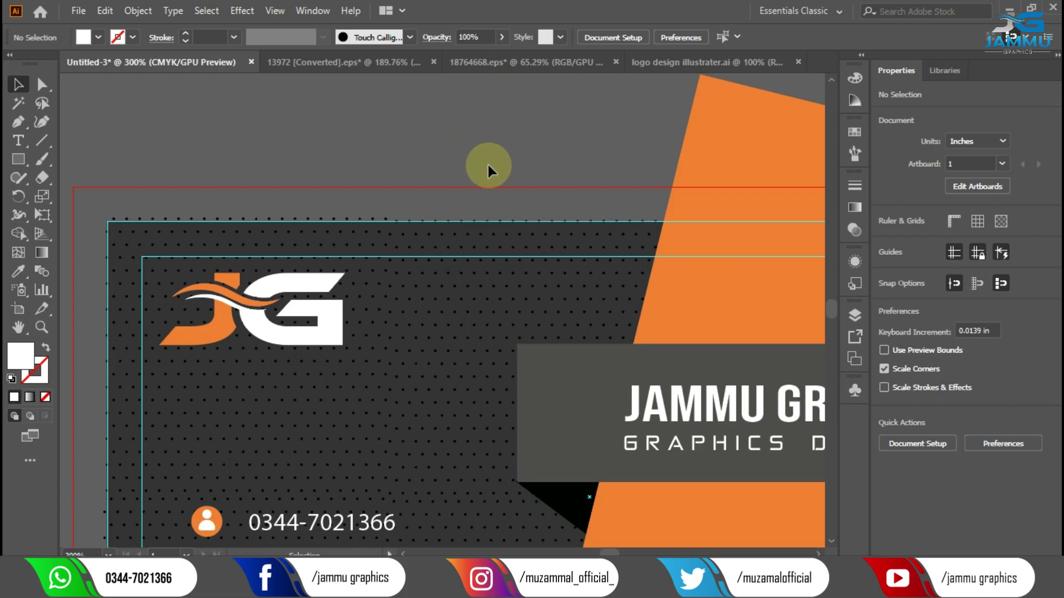
Select the JG logo with its orange swoosh and scale it down slightly in the corner
{"action": "key", "text": "ctrl+1"}
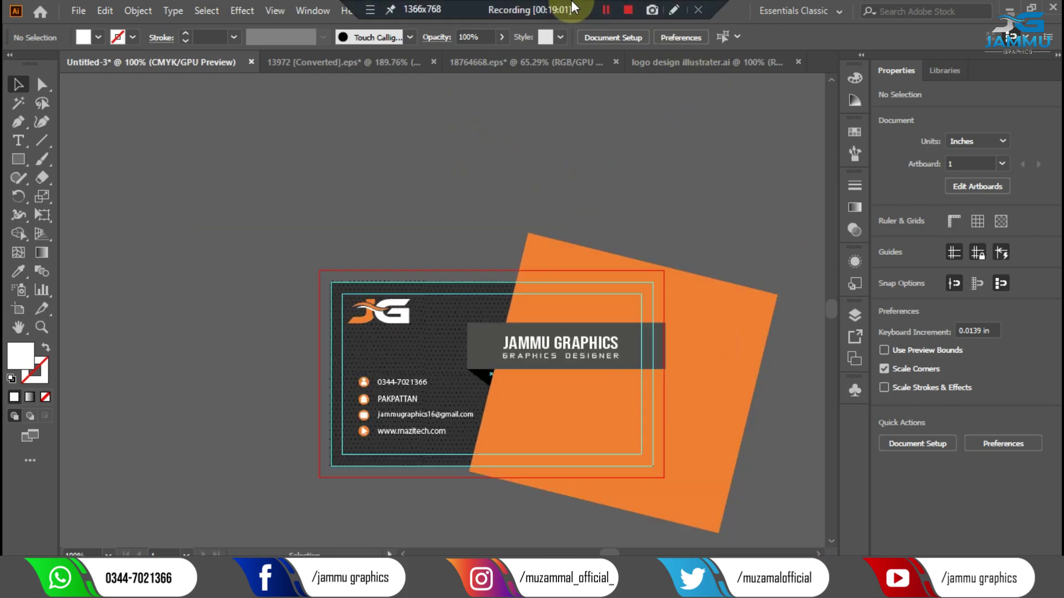
{"action": "key", "text": "ctrl+equal"}
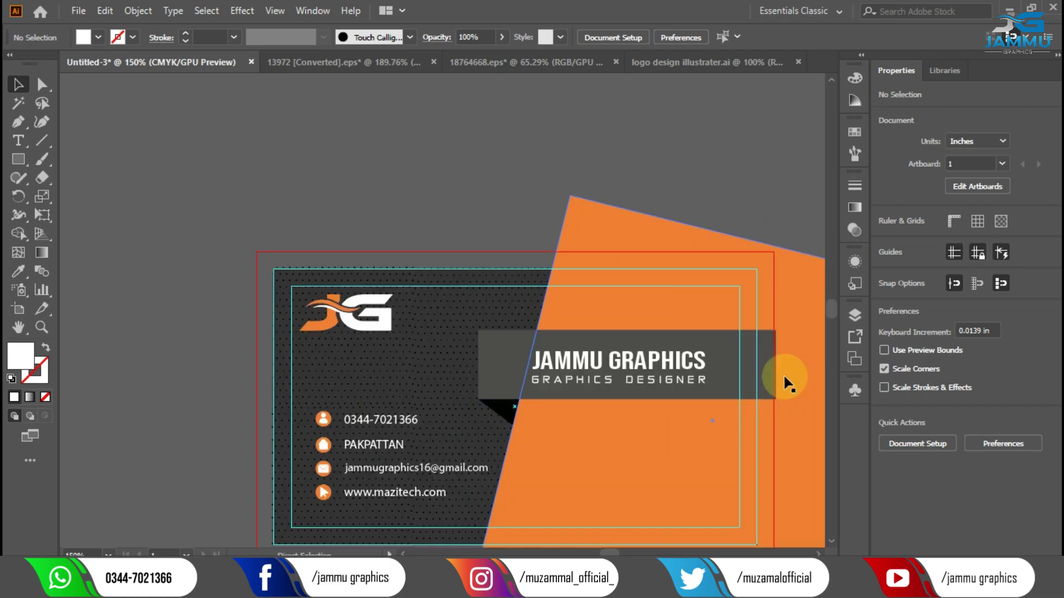
{"action": "scroll", "coordinate": [832, 317], "scroll_direction": "down", "scroll_amount": 2}
{"action": "scroll", "coordinate": [831, 317], "scroll_direction": "down", "scroll_amount": 3}
{"action": "scroll", "coordinate": [832, 318], "scroll_direction": "up", "scroll_amount": 2}
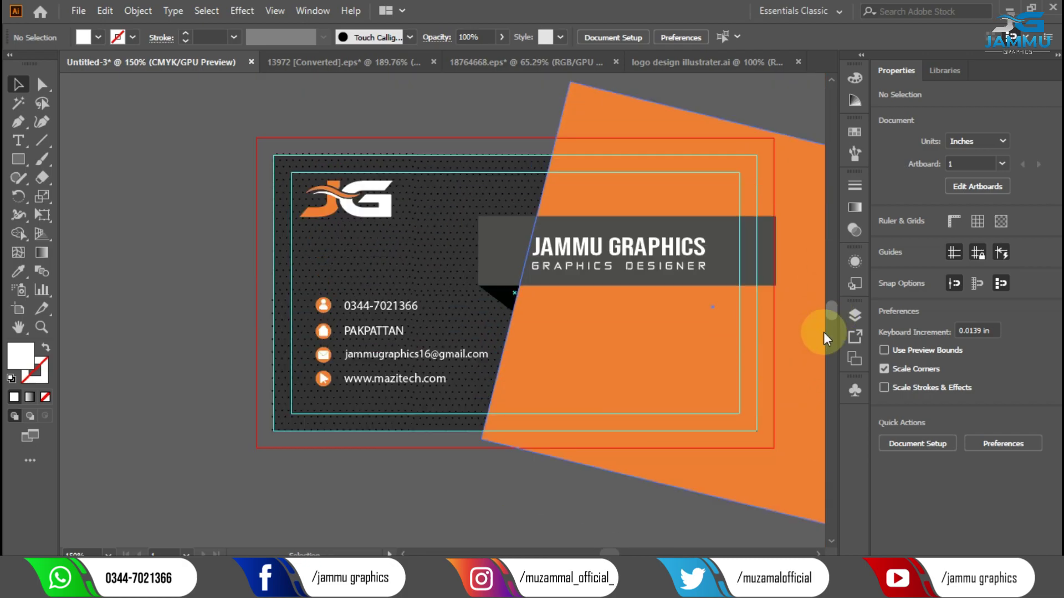
{"action": "scroll", "coordinate": [776, 540], "scroll_direction": "right", "scroll_amount": 3}
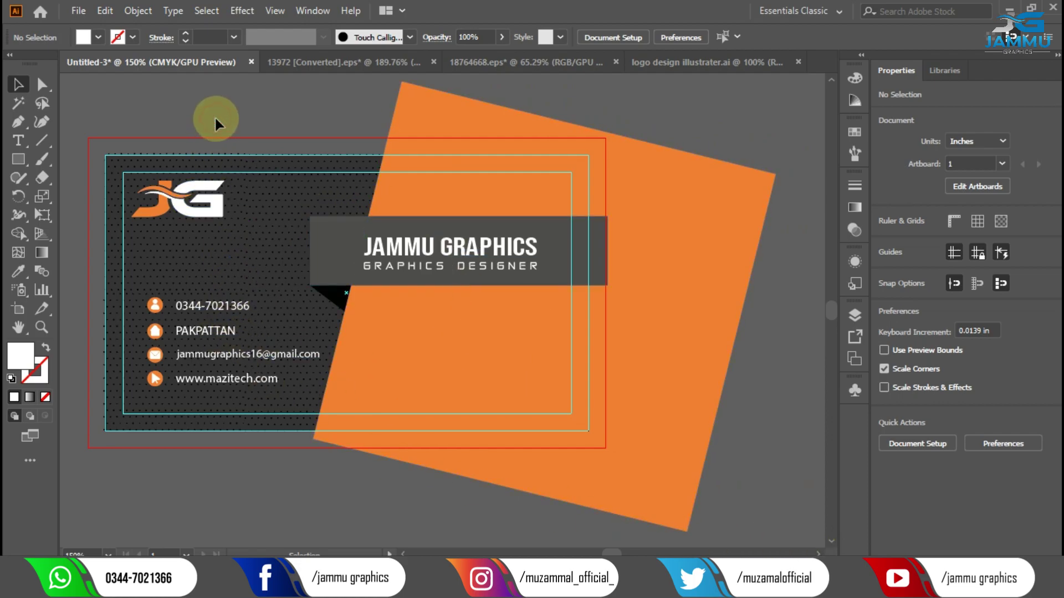
{"action": "left_click", "coordinate": [171, 191]}
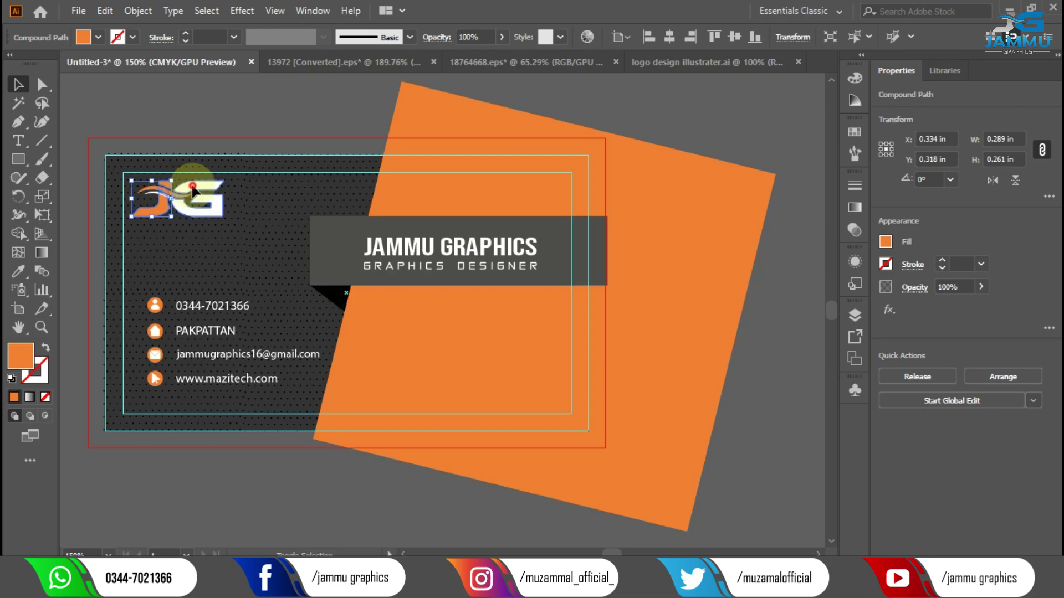
{"action": "left_click", "coordinate": [146, 193], "text": "shift"}
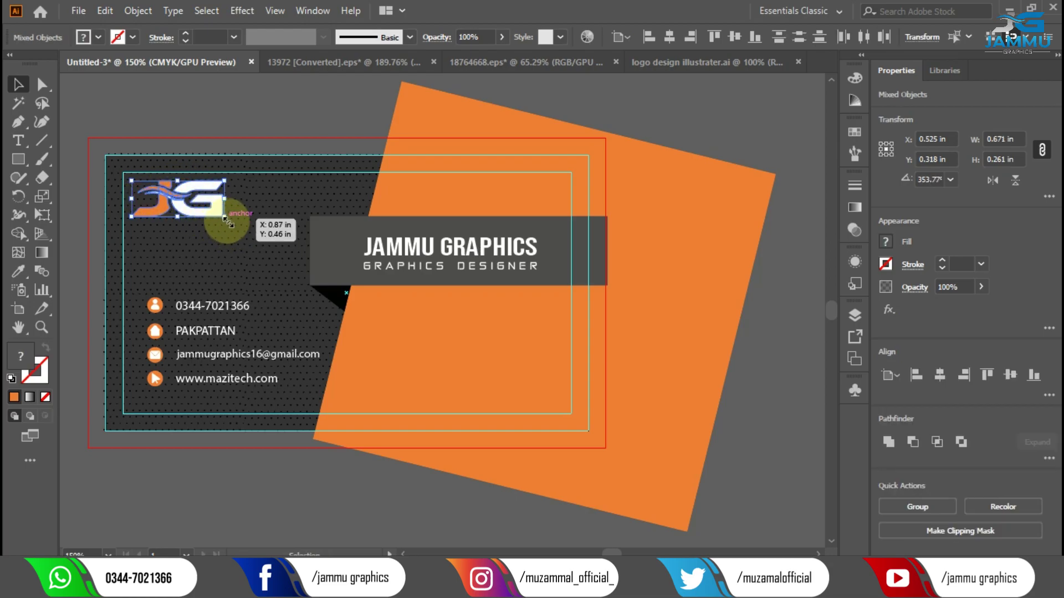
{"action": "left_click_drag", "start_coordinate": [224, 216], "coordinate": [216, 215]}
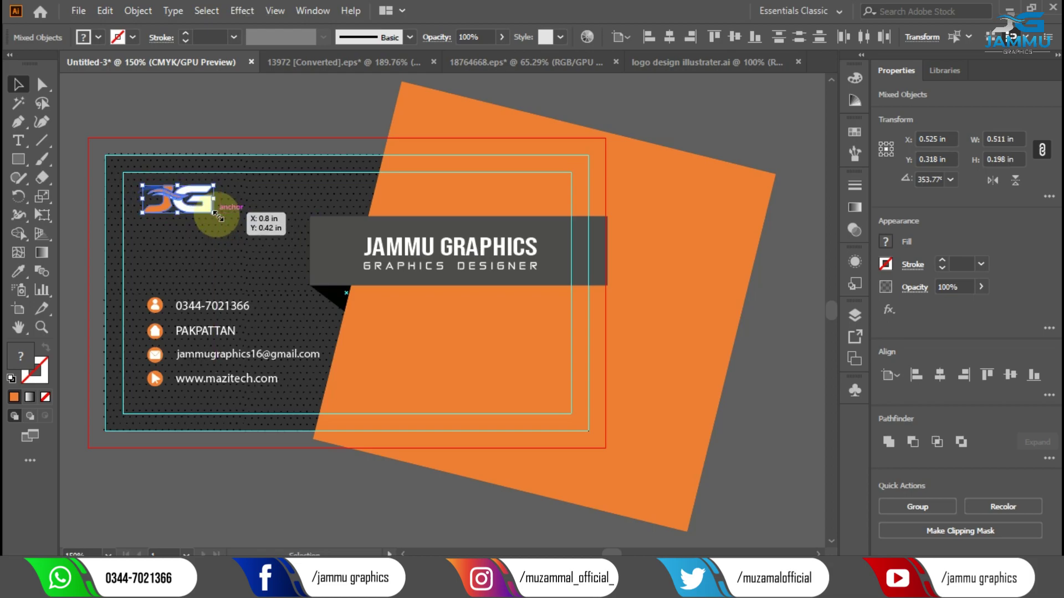
{"action": "left_click", "coordinate": [201, 117]}
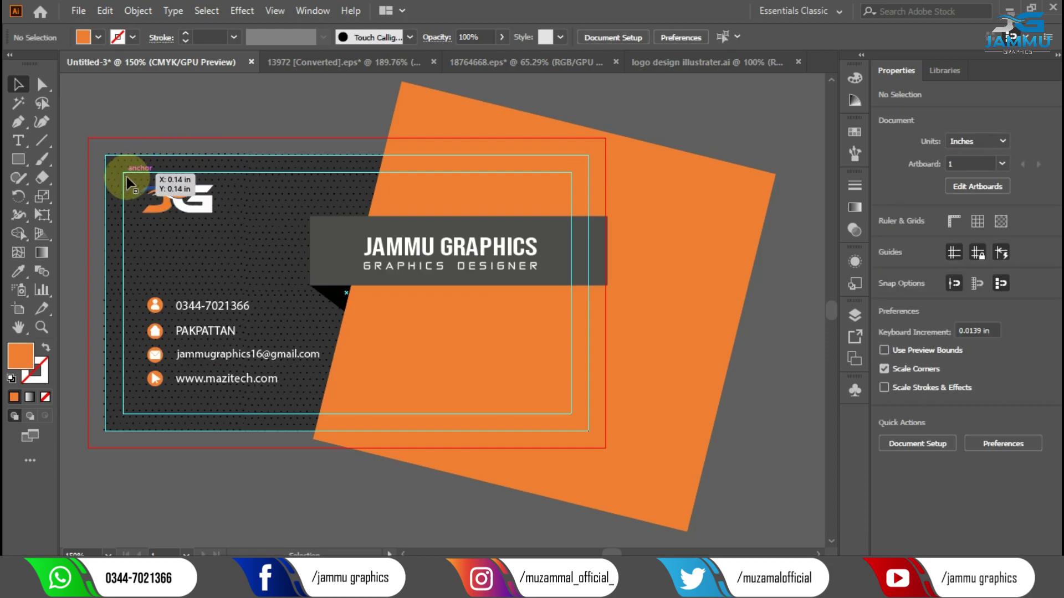
{"action": "left_click", "coordinate": [148, 196]}
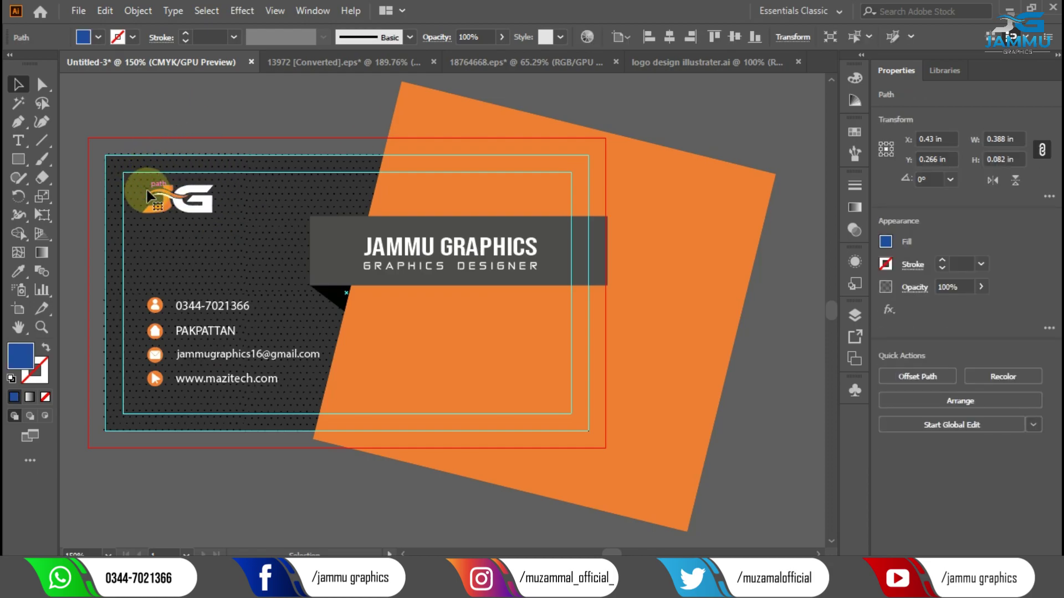
{"action": "key", "text": "ctrl+shift+a"}
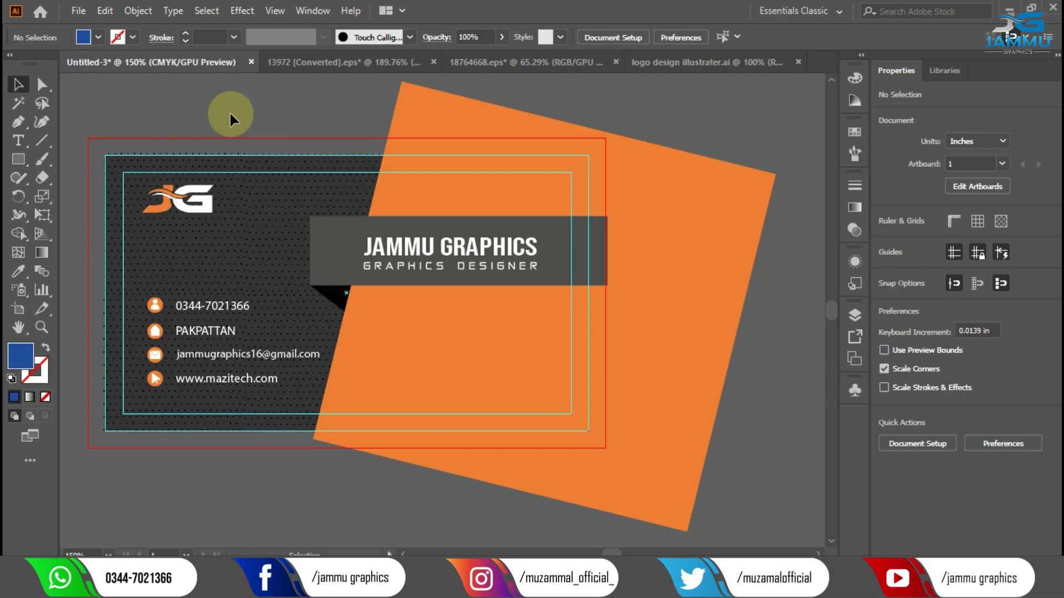
Open frame.png from the D drive's apps logos folder
{"action": "left_click", "coordinate": [79, 11]}
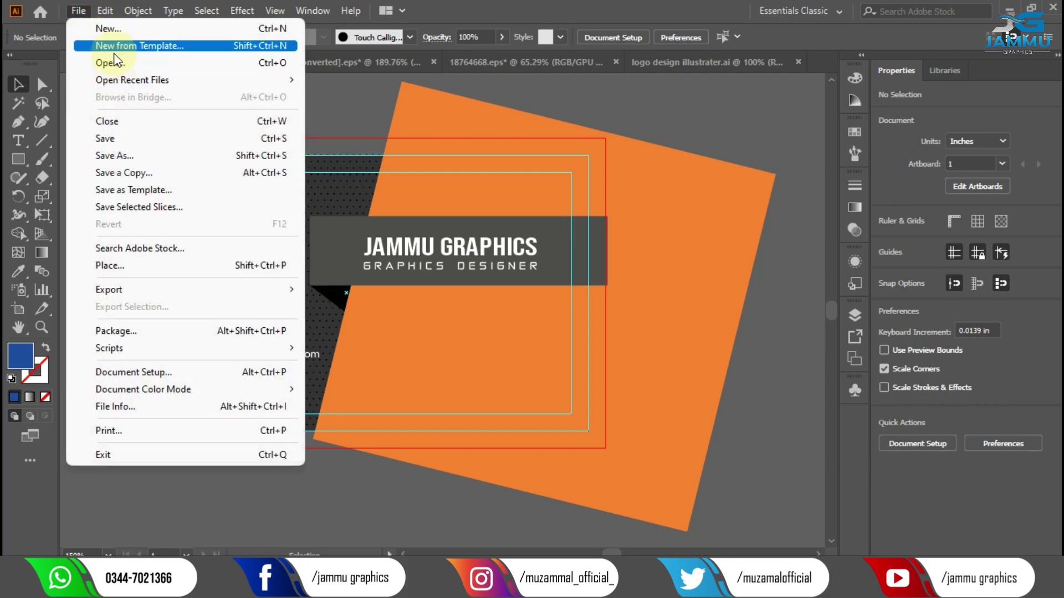
{"action": "left_click", "coordinate": [115, 63]}
{"action": "left_click", "coordinate": [220, 50]}
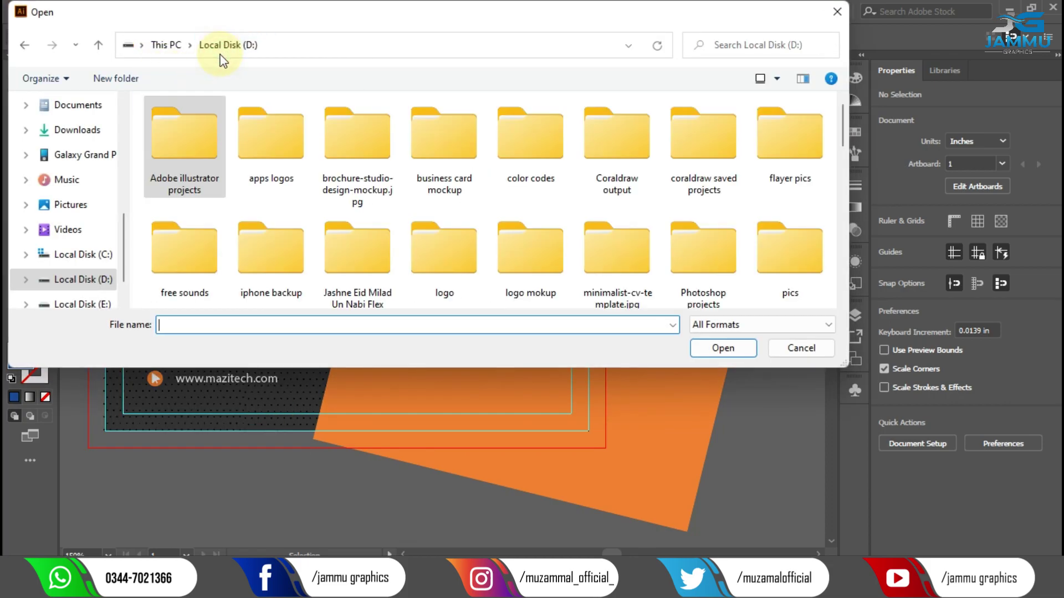
{"action": "double_click", "coordinate": [271, 136]}
{"action": "left_click", "coordinate": [444, 136]}
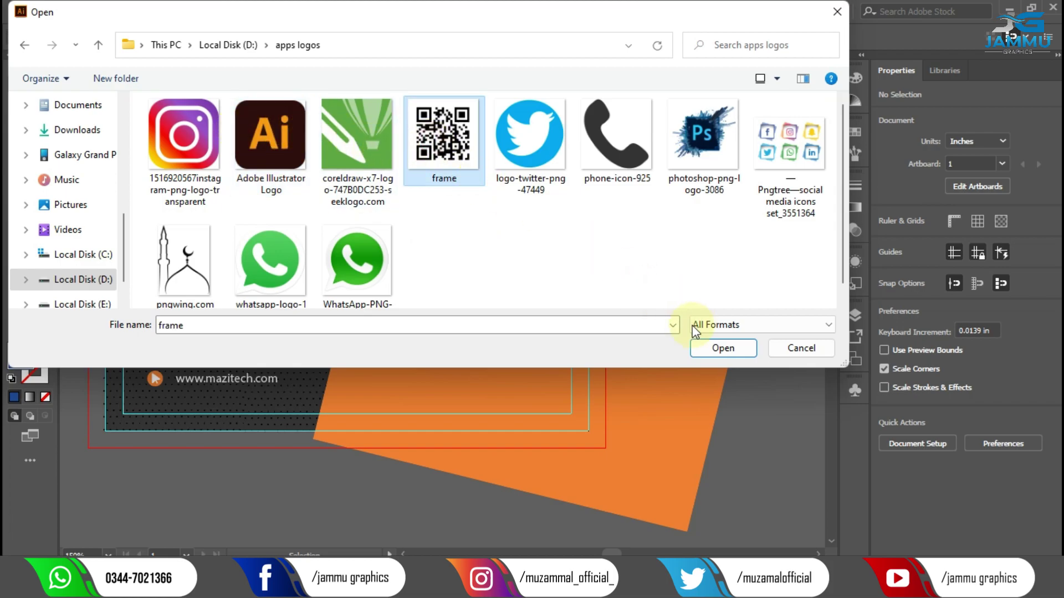
{"action": "left_click", "coordinate": [703, 347]}
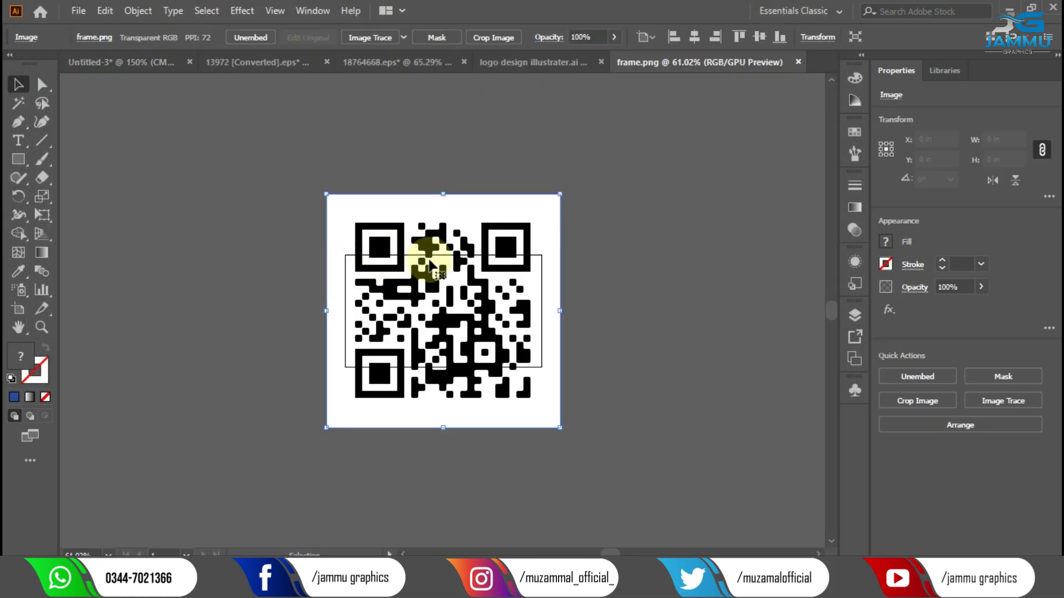
Place the QR image on the card, scaled down at the orange area's lower right
{"action": "left_click_drag", "start_coordinate": [420, 259], "coordinate": [345, 281]}
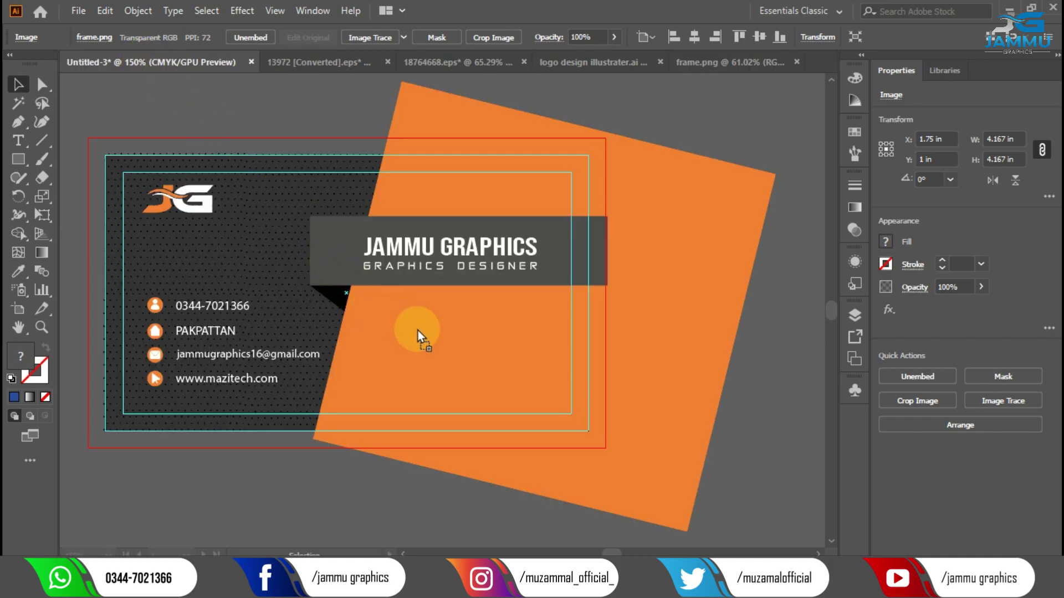
{"action": "left_click_drag", "start_coordinate": [418, 330], "coordinate": [418, 330]}
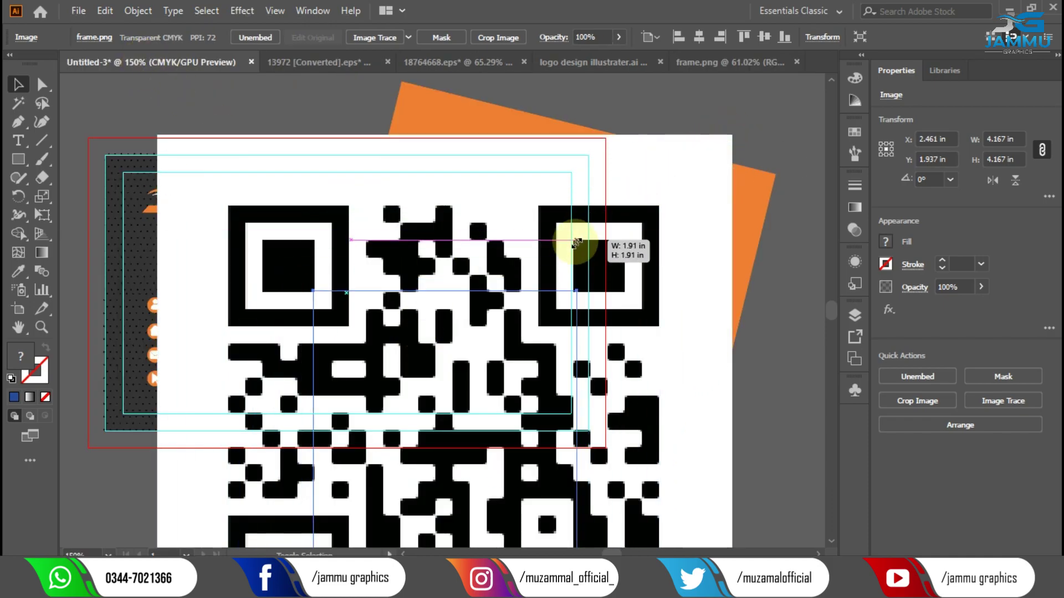
{"action": "mouse_move", "coordinate": [731, 135]}
{"action": "left_mouse_down"}
{"action": "mouse_move", "coordinate": [495, 355]}
{"action": "mouse_move", "coordinate": [543, 317]}
{"action": "mouse_move", "coordinate": [514, 348]}
{"action": "left_mouse_up"}
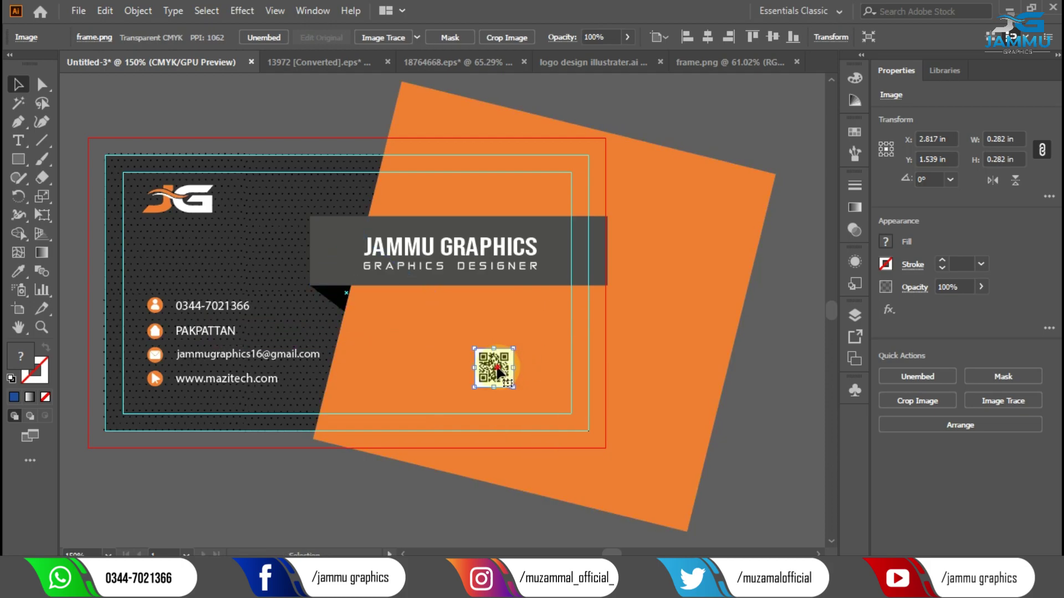
{"action": "left_click_drag", "start_coordinate": [538, 383], "coordinate": [539, 380]}
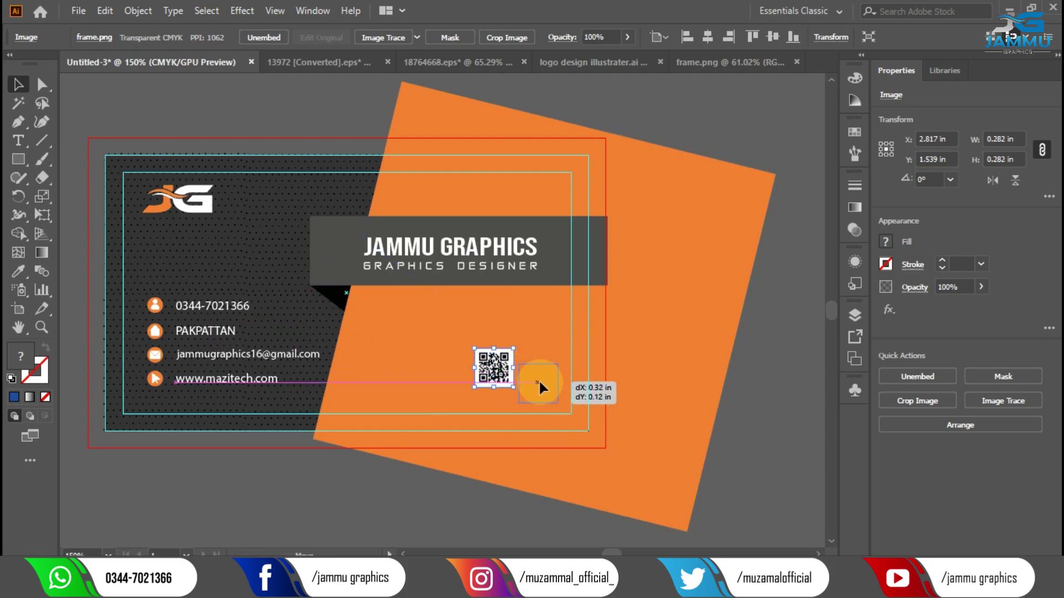
Enlarge the QR code slightly and nudge it a little to the left
{"action": "left_click", "coordinate": [334, 113]}
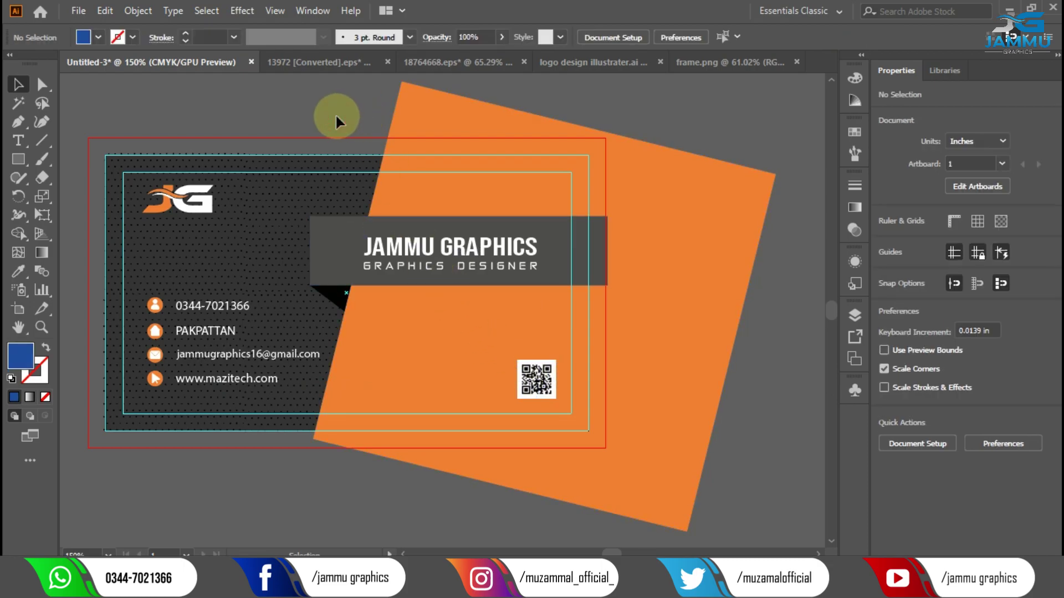
{"action": "left_click", "coordinate": [525, 370]}
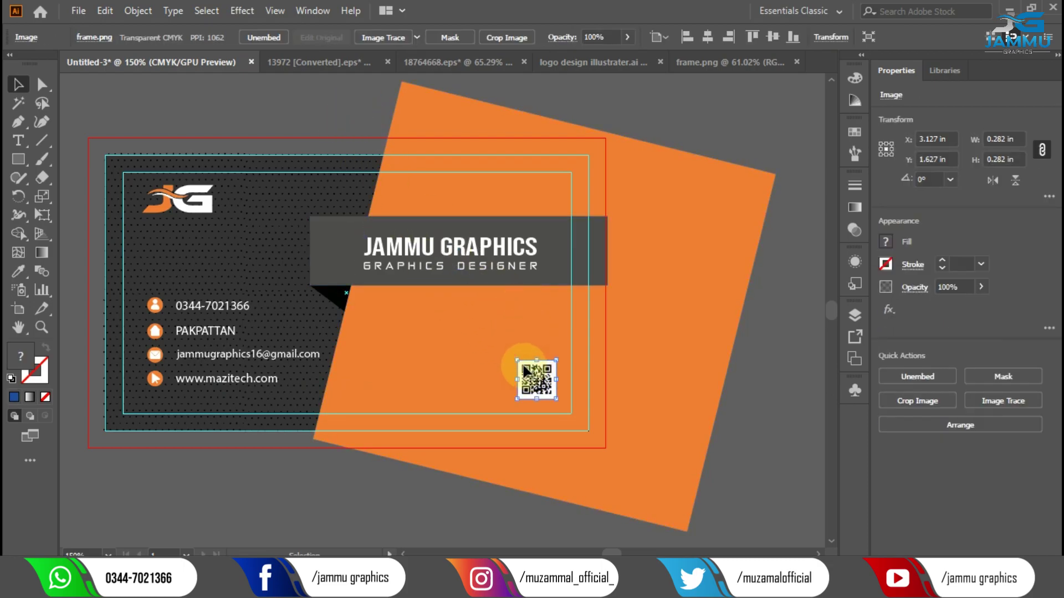
{"action": "left_click_drag", "start_coordinate": [520, 359], "coordinate": [513, 356]}
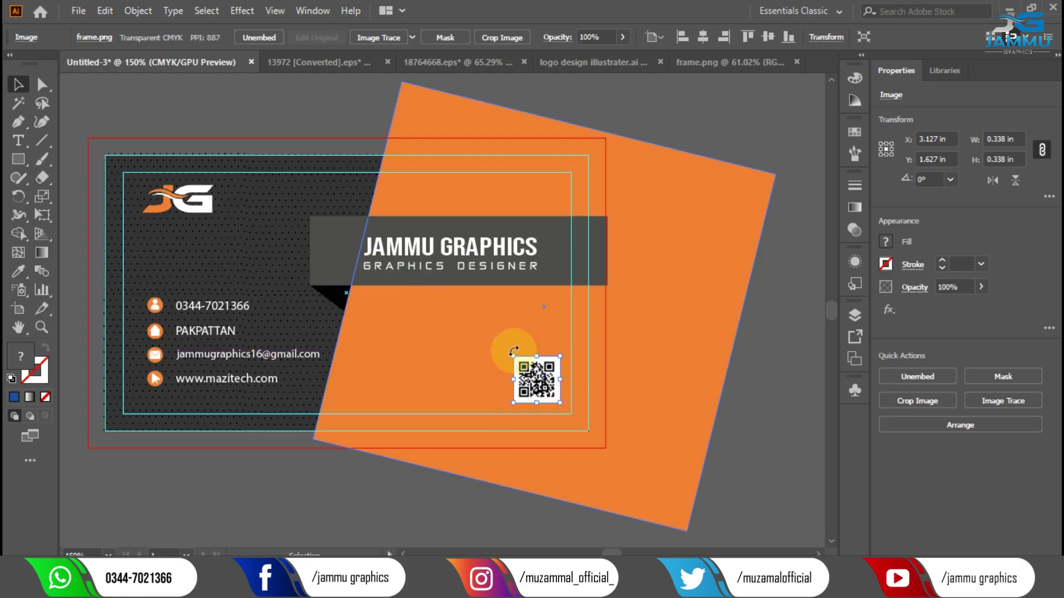
{"action": "key", "text": "Left"}
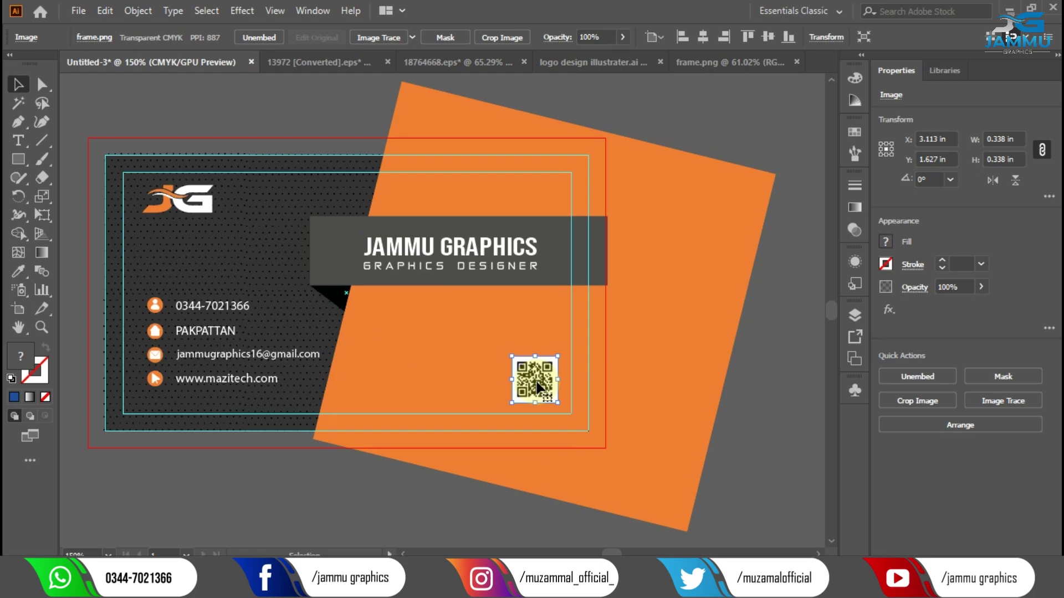
{"action": "left_click", "coordinate": [314, 95]}
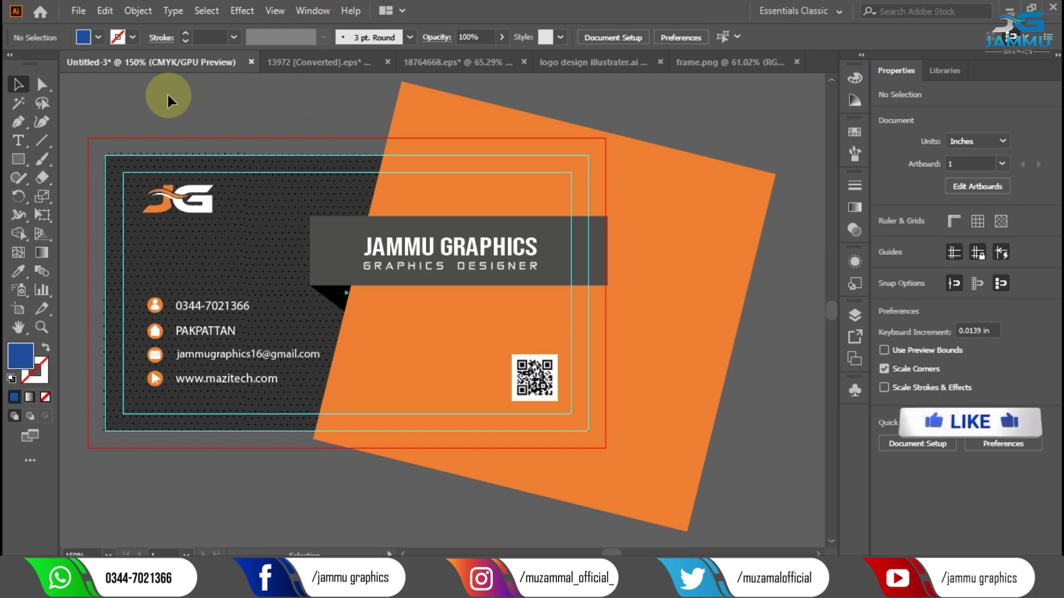
Export the finished card via Save for Web (Legacy) as a PNG-24 image
{"action": "left_click", "coordinate": [79, 10]}
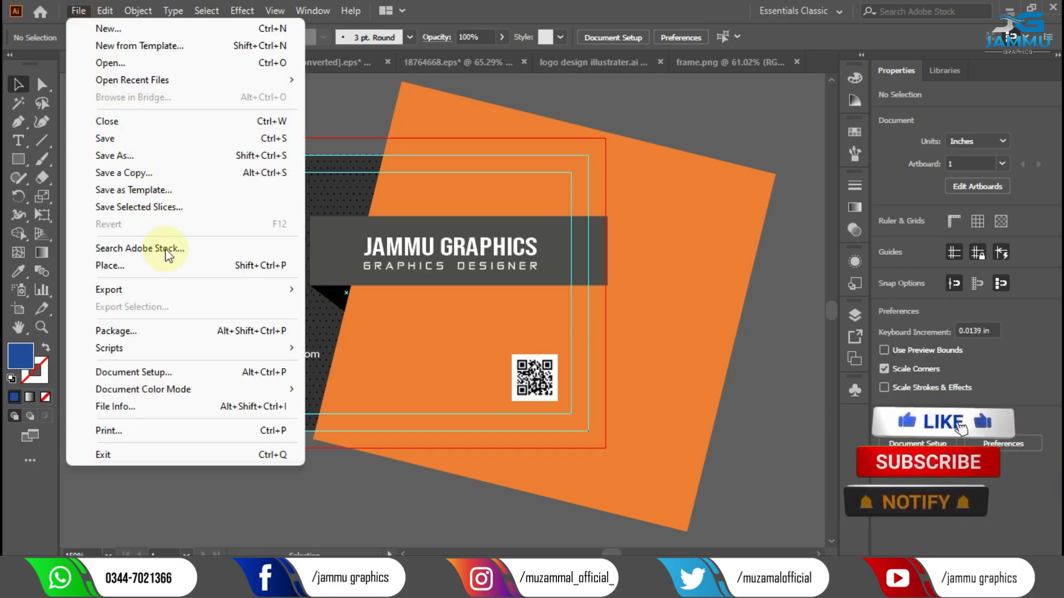
{"action": "mouse_move", "coordinate": [109, 289]}
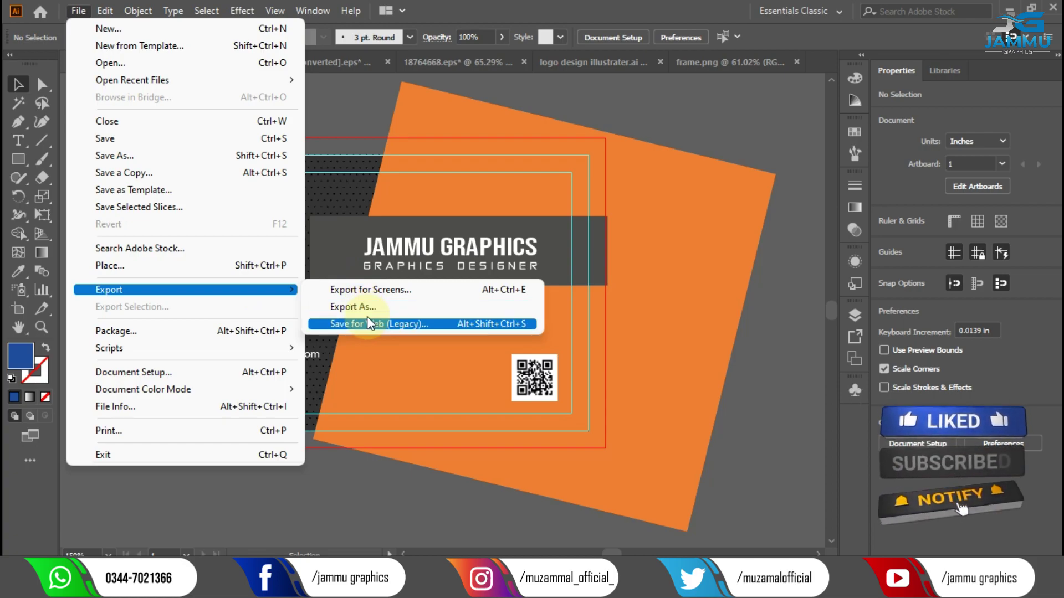
{"action": "left_click", "coordinate": [367, 320]}
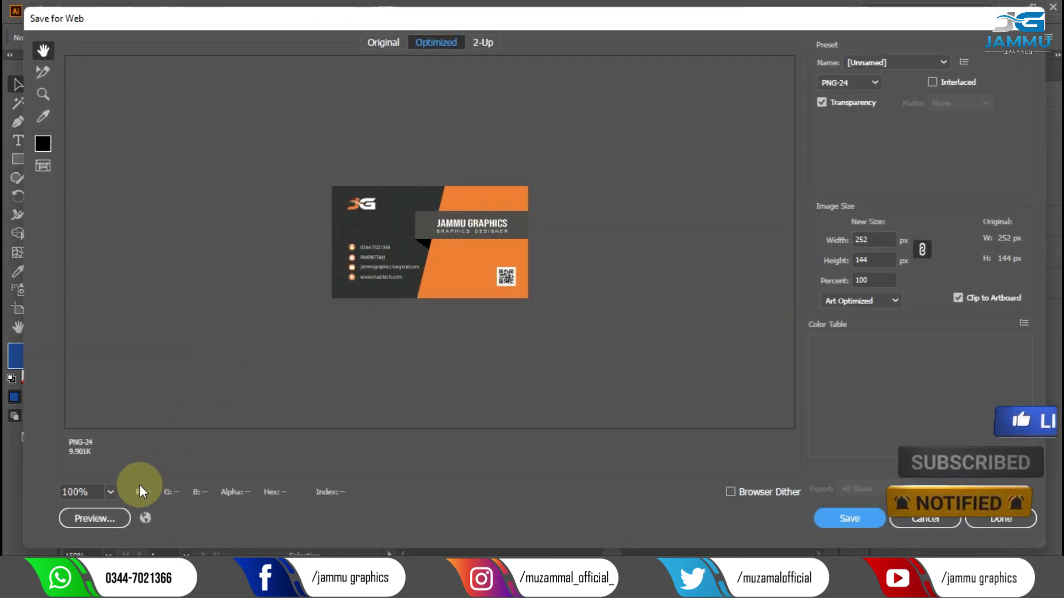
{"action": "left_click", "coordinate": [111, 492]}
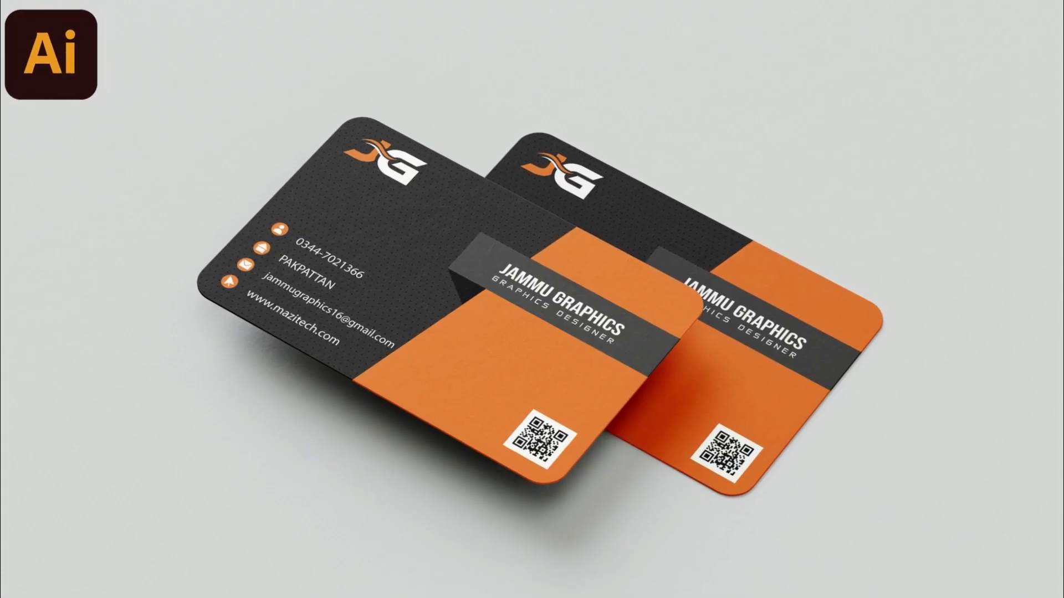